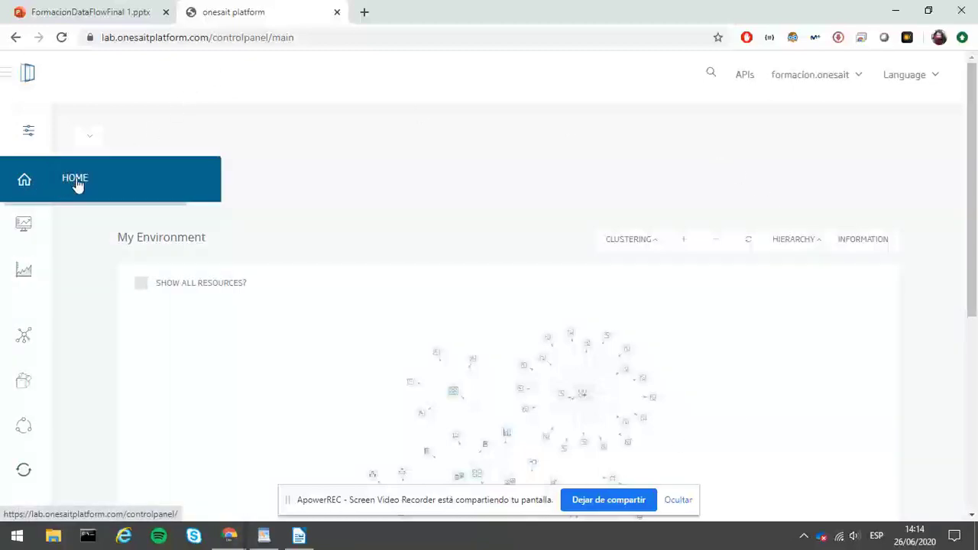
Step: Open the My DataFlows list from Analytics Tools and look through the existing dataflows
mouse_move(24, 226)
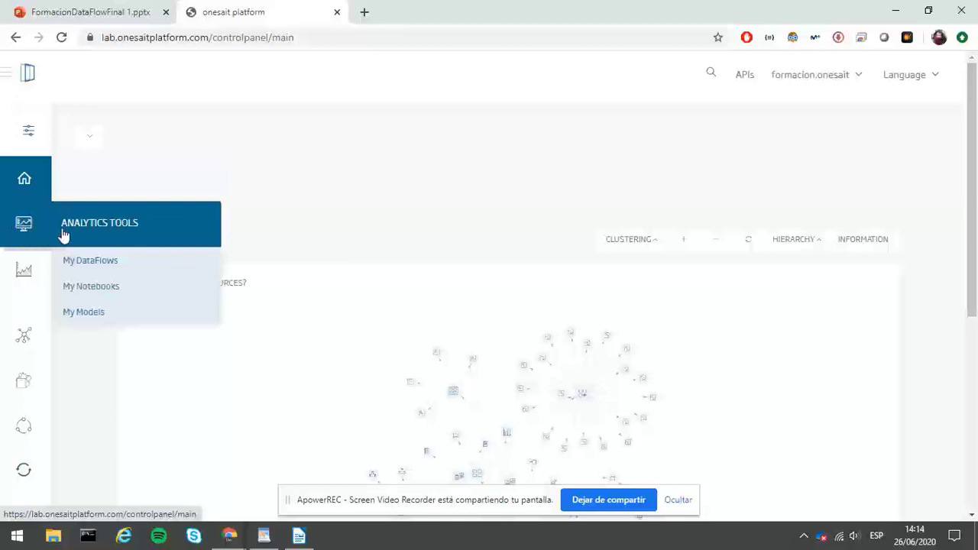
left_click(100, 273)
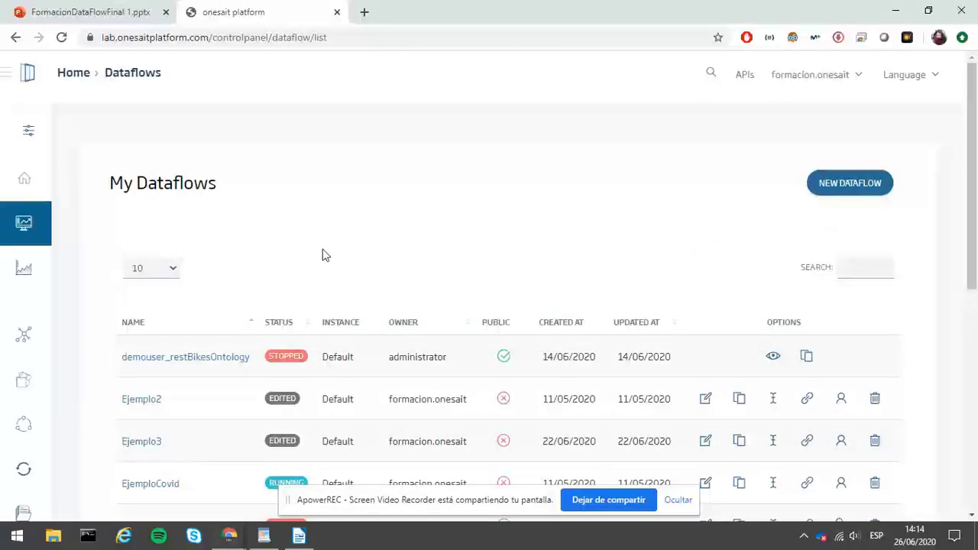
scroll(313, 237, "down", 1)
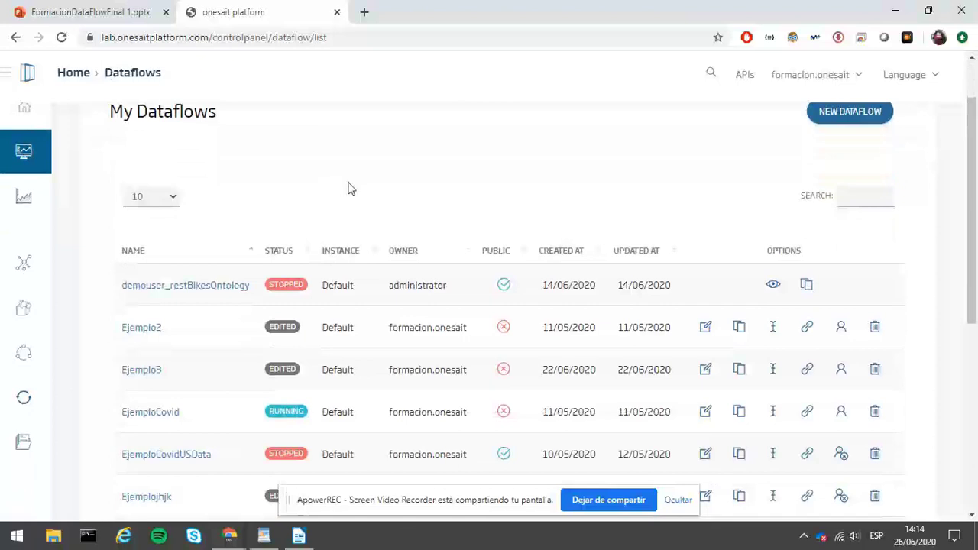
left_click(678, 500)
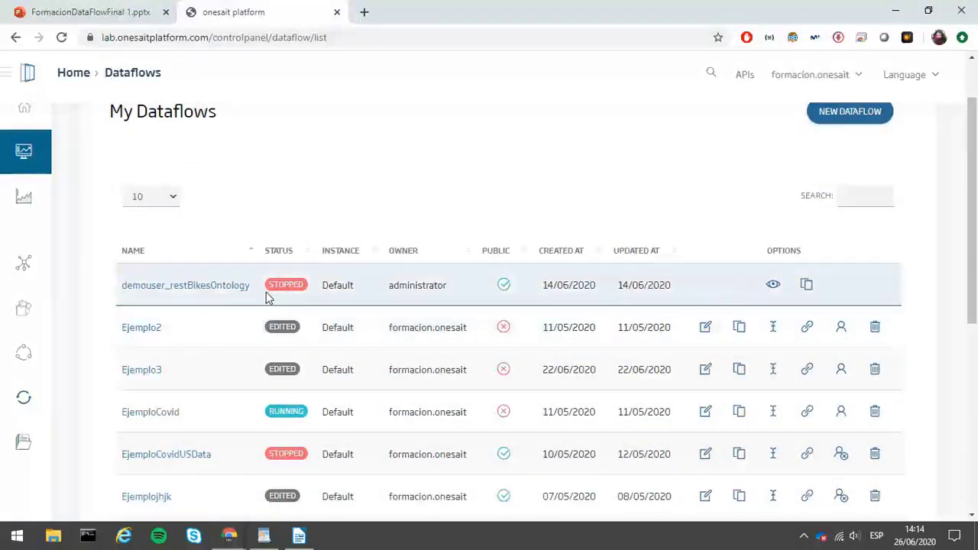
scroll(224, 375, "down", 3)
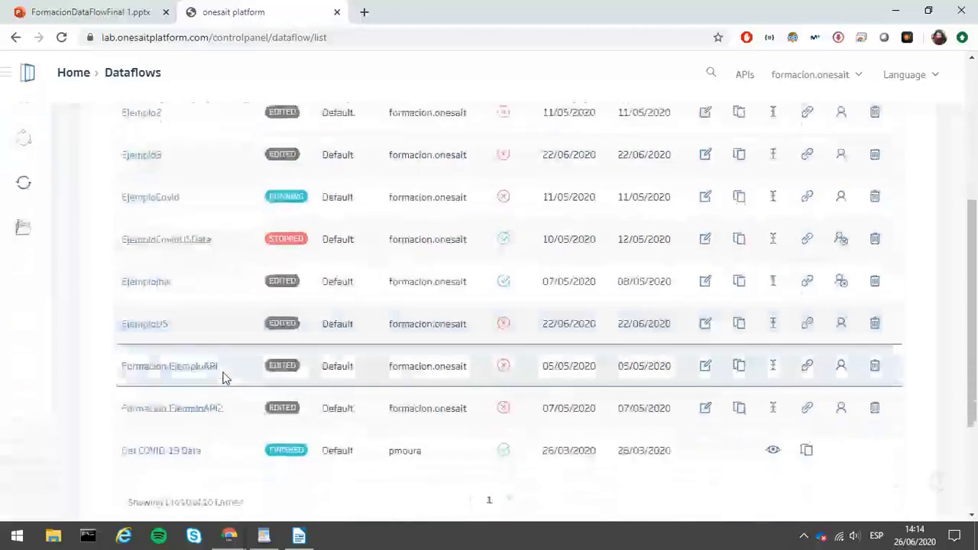
scroll(225, 447, "up", 2)
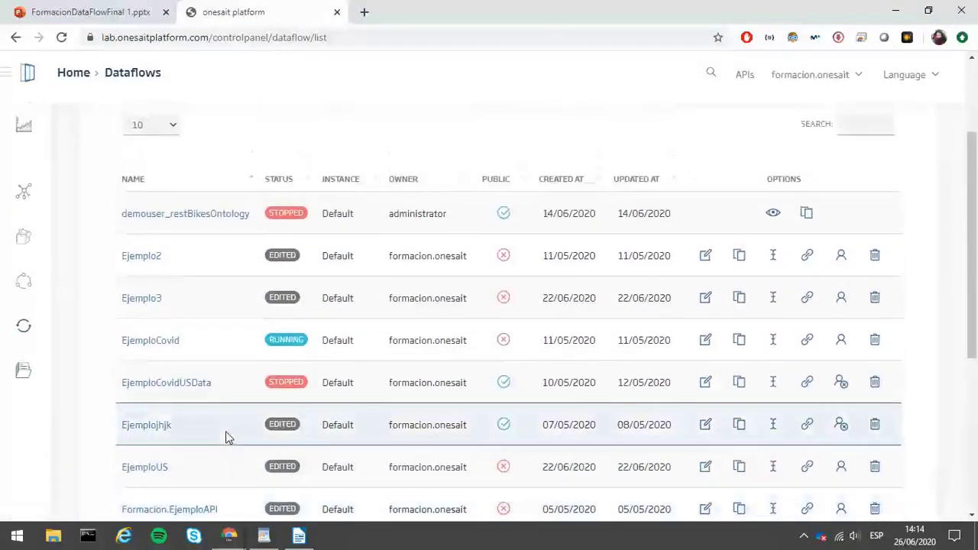
scroll(161, 196, "up", 1)
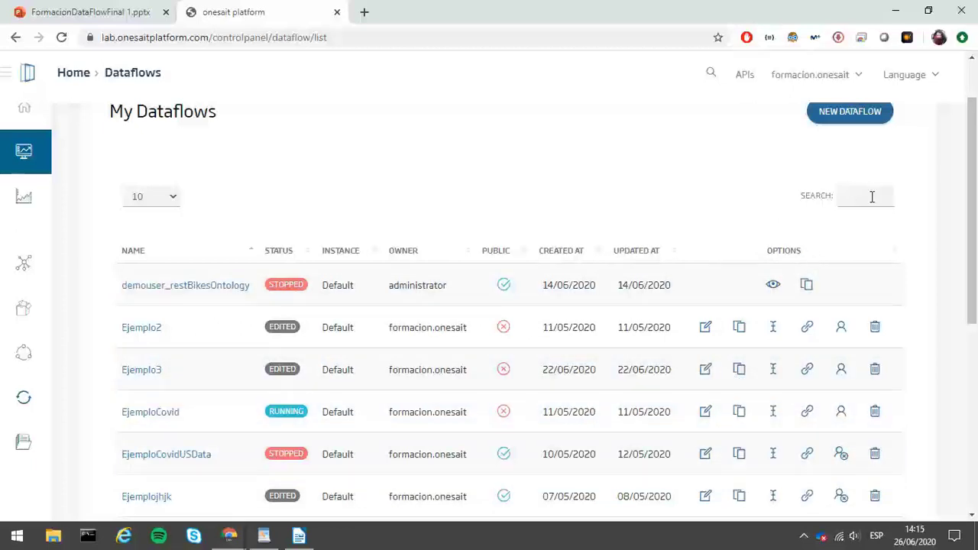
scroll(855, 180, "up", 1)
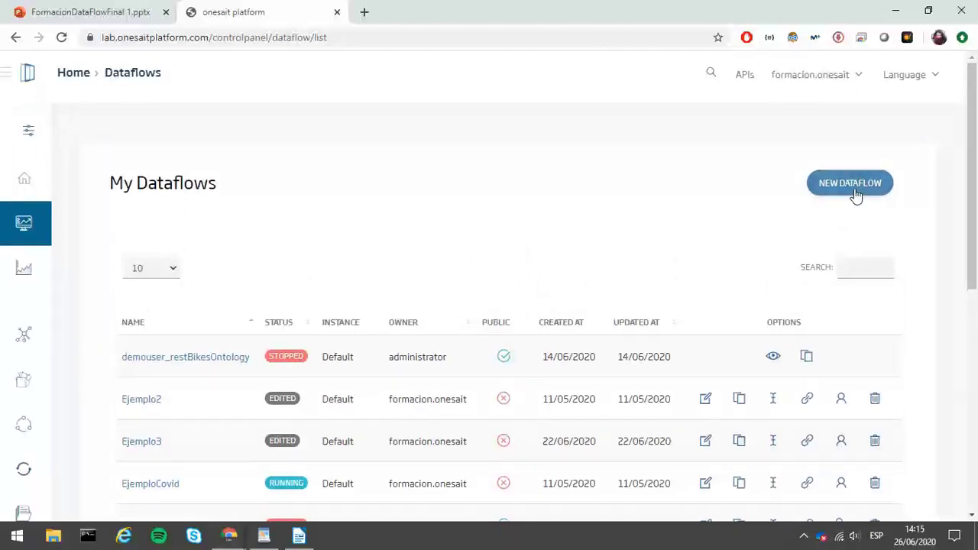
Step: Create a new dataflow with the pipeline name FormacionEjemplo and the pipeline type Data collector
left_click(855, 188)
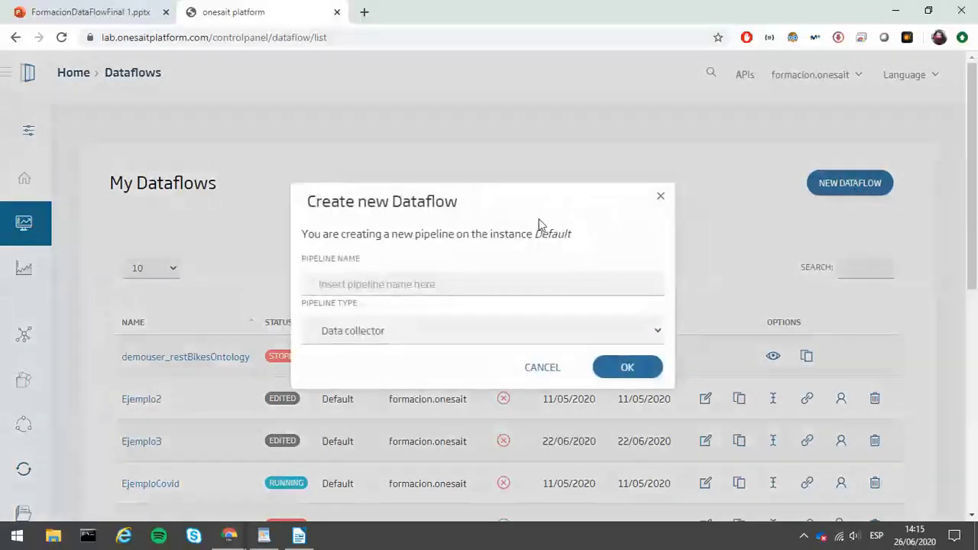
left_click(450, 285)
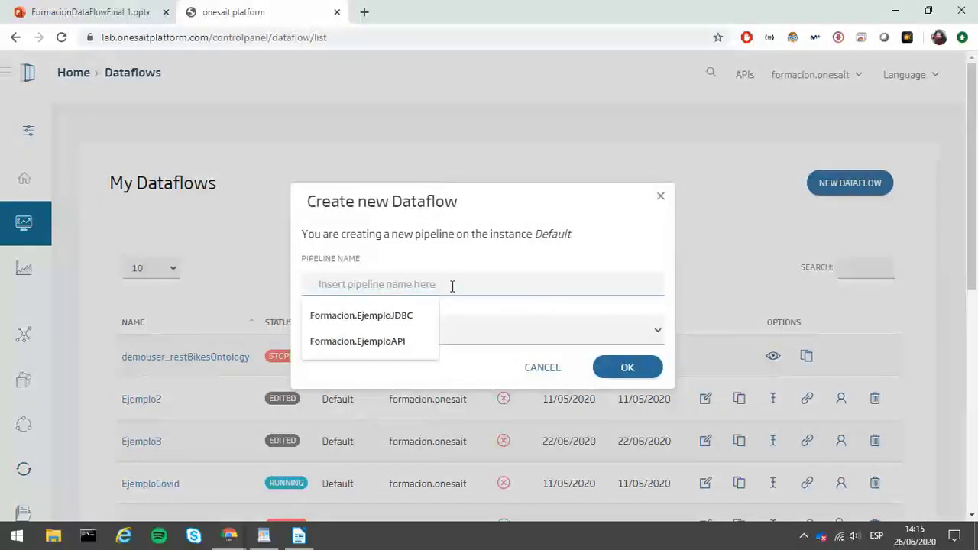
type("Fro")
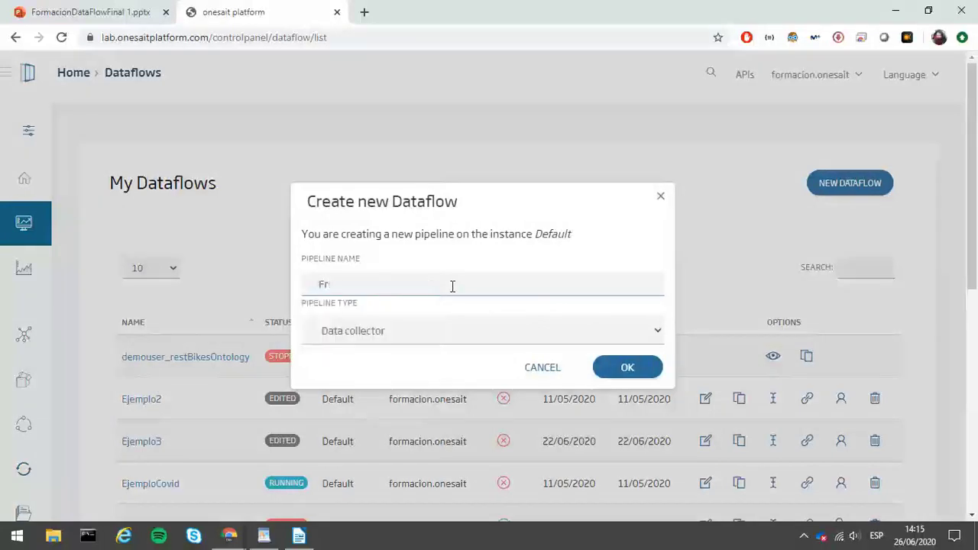
key("BackSpace")
type("orma")
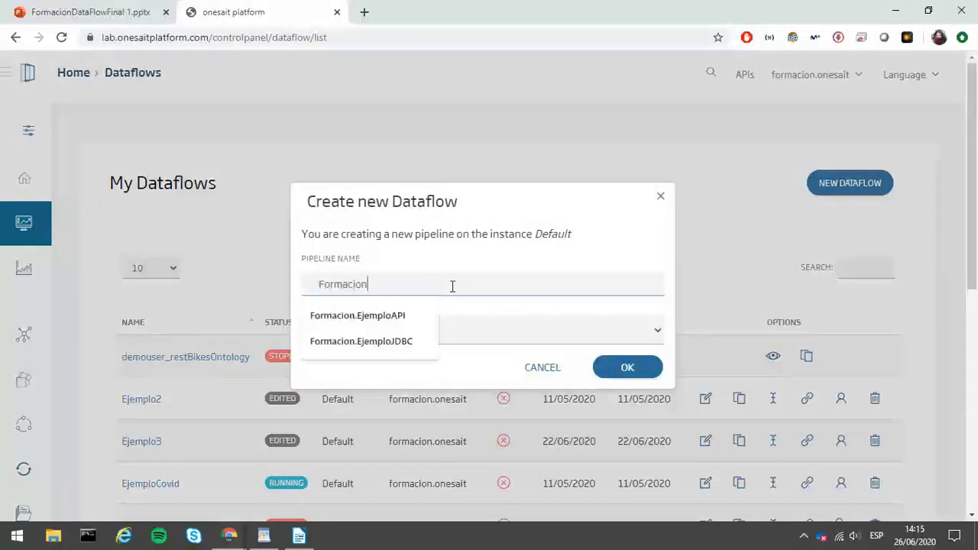
type("cionE")
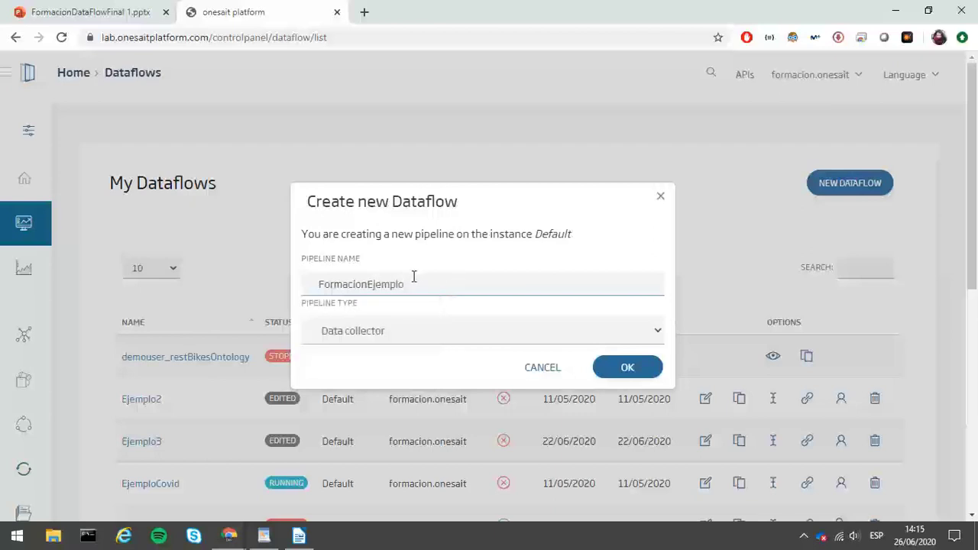
type("jemplo")
left_click(390, 333)
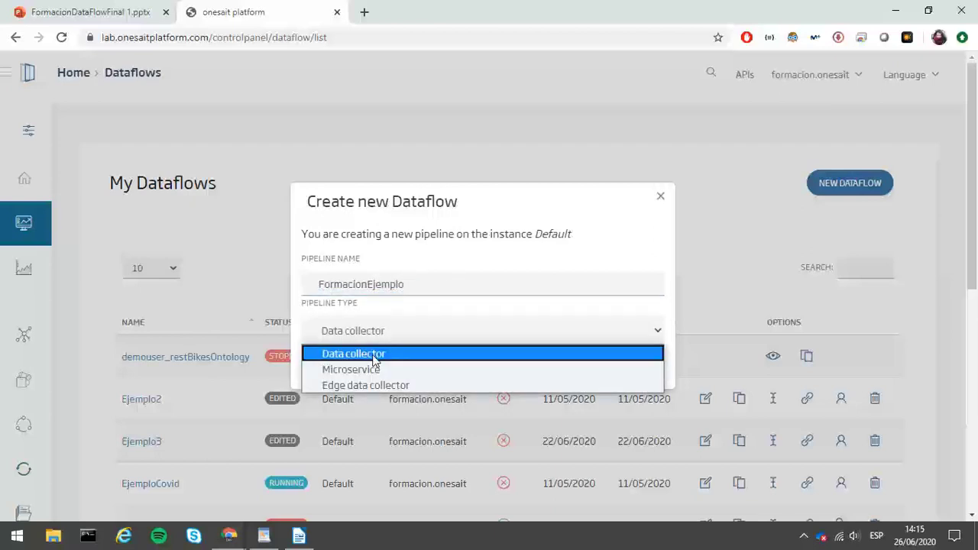
left_click(446, 354)
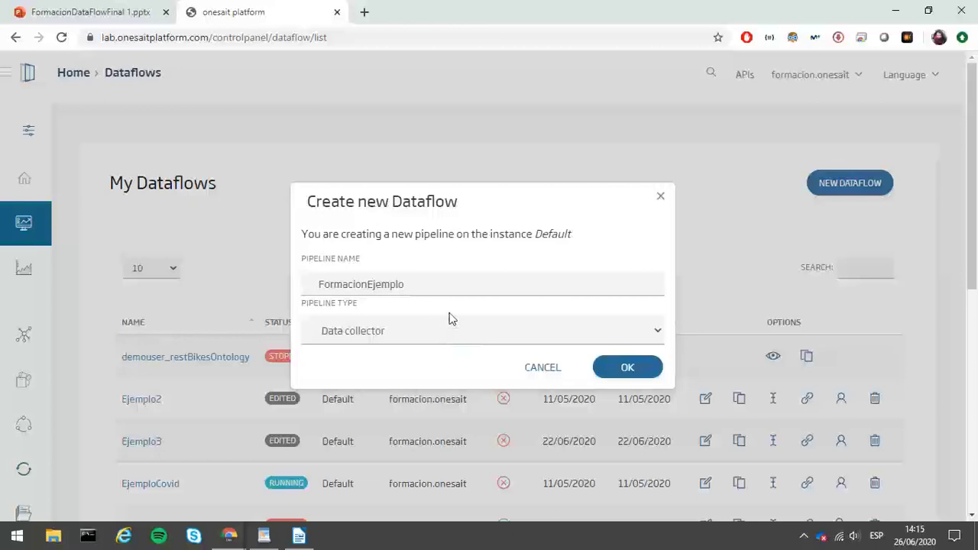
left_click(628, 367)
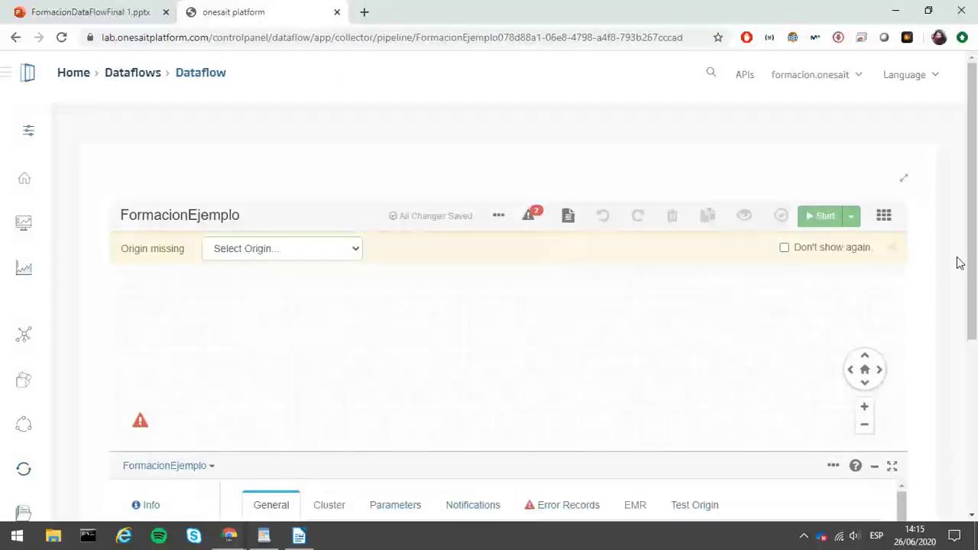
Step: Expand the FormacionEjemplo pipeline editor to full screen and show the stage library
scroll(960, 263, "down", 1)
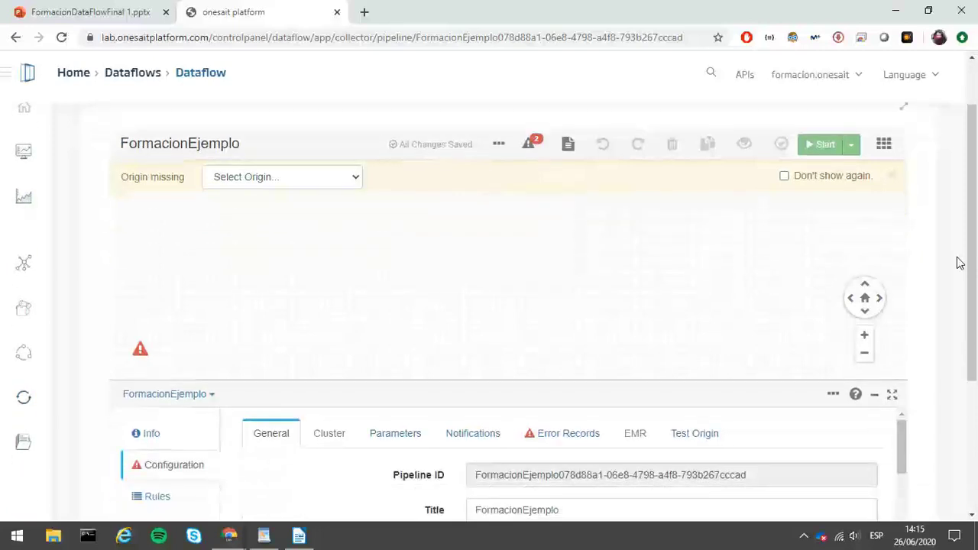
scroll(960, 263, "up", 1)
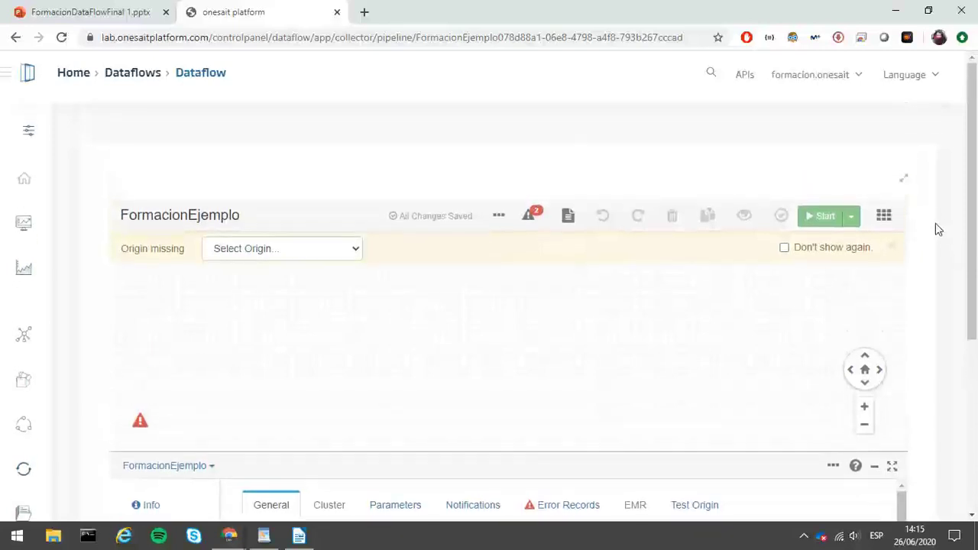
left_click(906, 182)
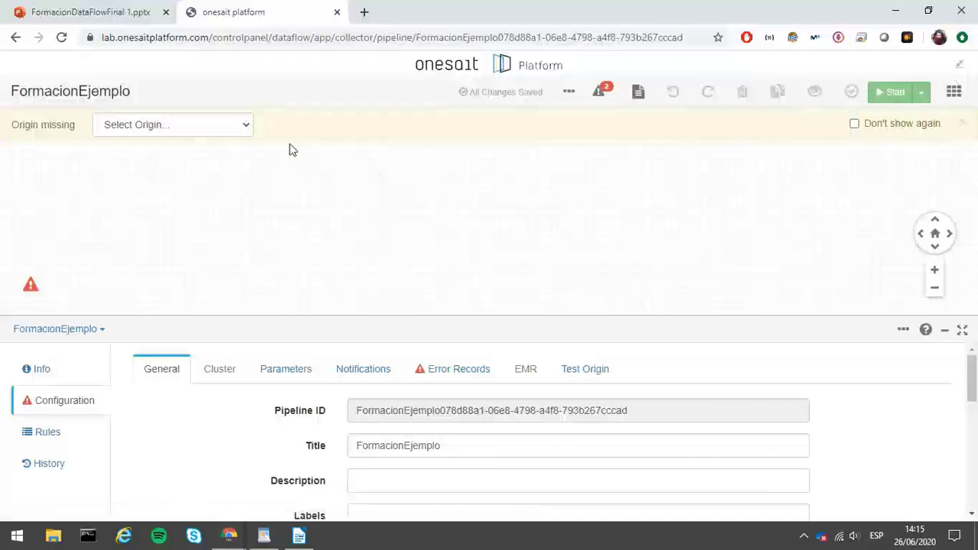
left_click(954, 93)
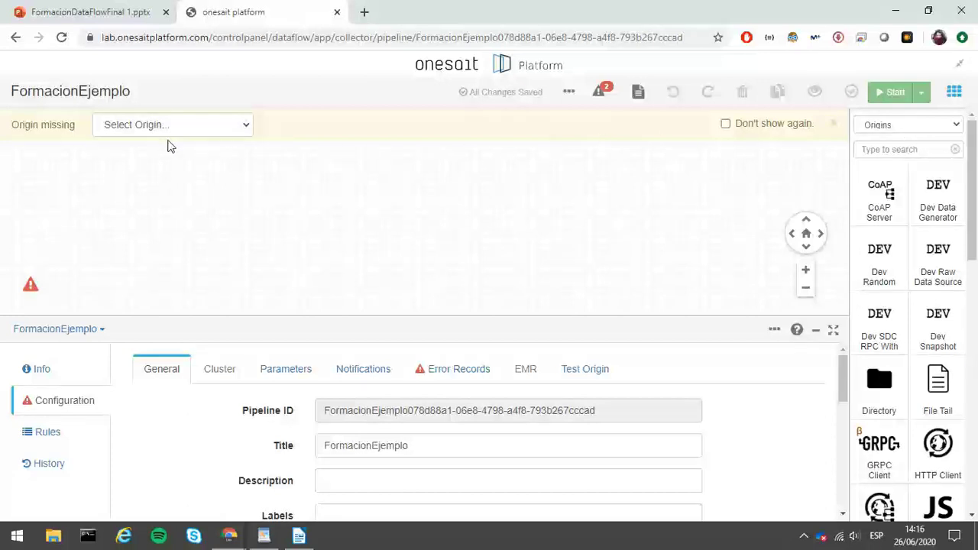
Step: Set the pipeline's Error Records handling to Discard (Library: Basic)
mouse_move(32, 293)
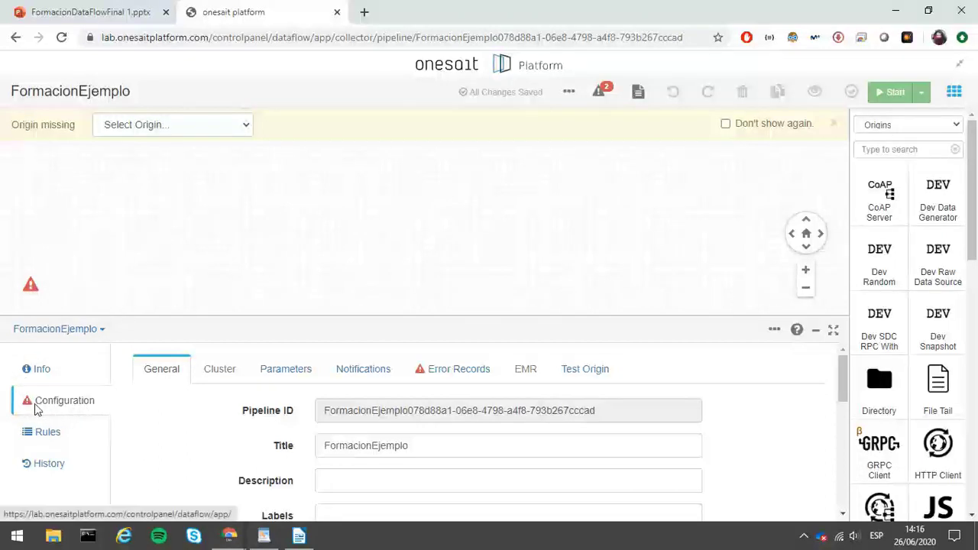
left_click(454, 377)
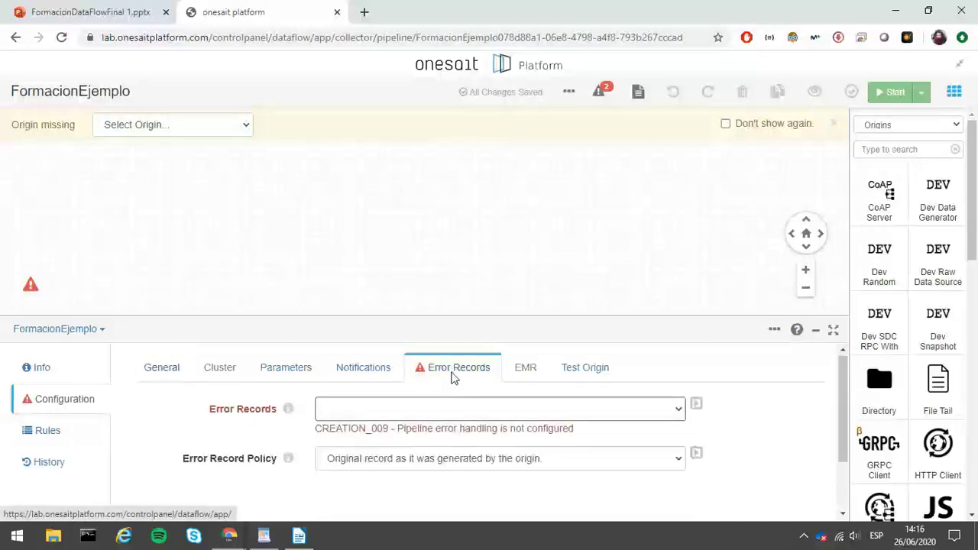
scroll(441, 371, "down", 1)
scroll(447, 379, "up", 1)
left_click(461, 414)
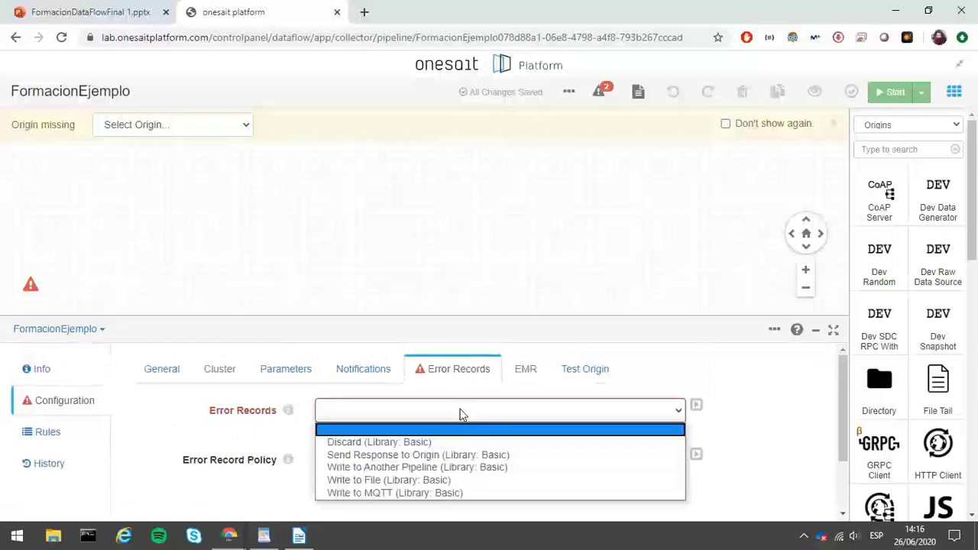
left_click(432, 442)
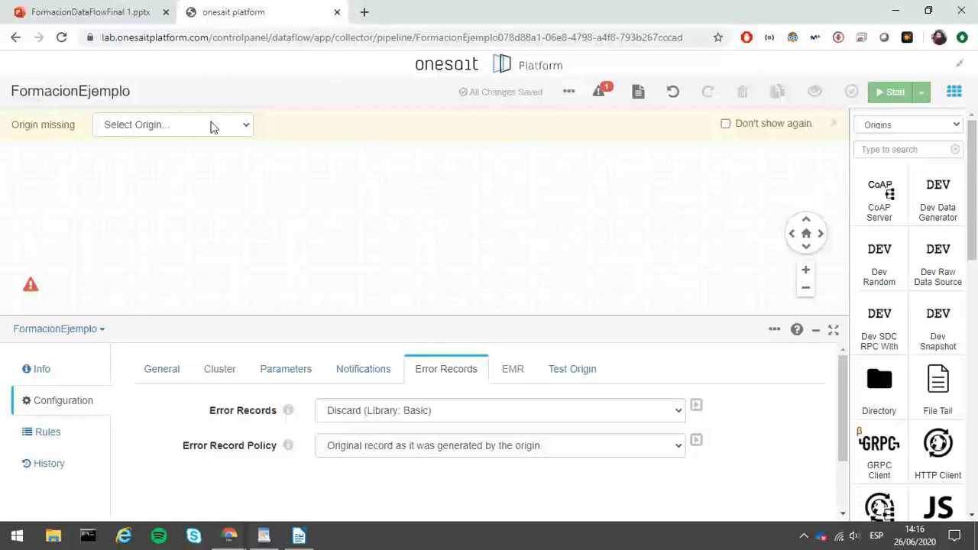
Step: Look through the origin types offered for the pipeline's missing origin, and close the list without choosing one
left_click(170, 131)
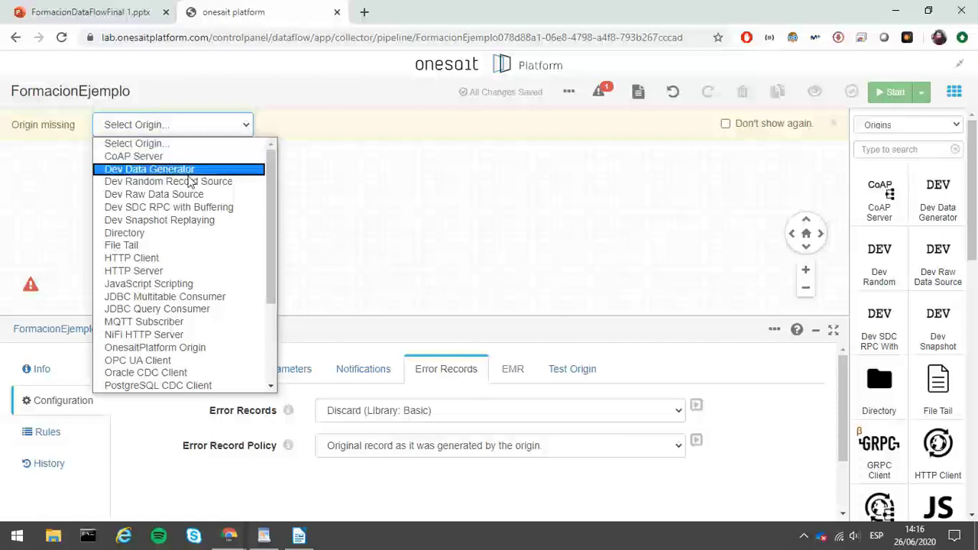
scroll(168, 218, "down", 3)
scroll(197, 298, "up", 3)
scroll(197, 298, "up", 1)
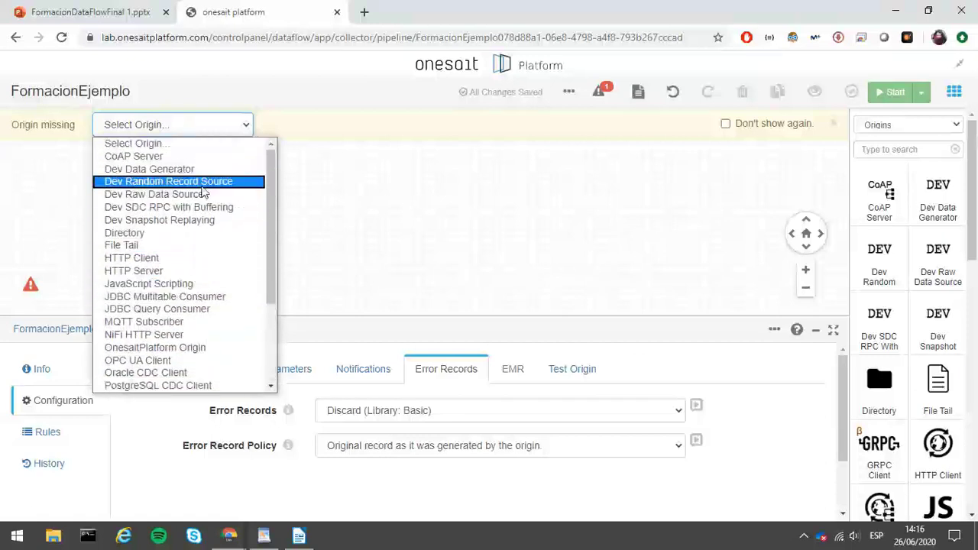
scroll(175, 342, "down", 3)
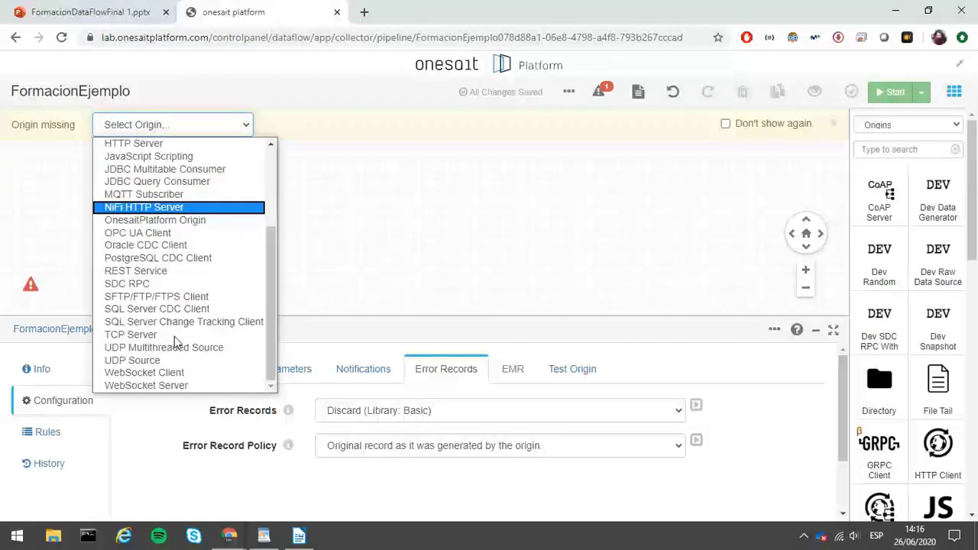
scroll(175, 343, "up", 3)
left_click(420, 237)
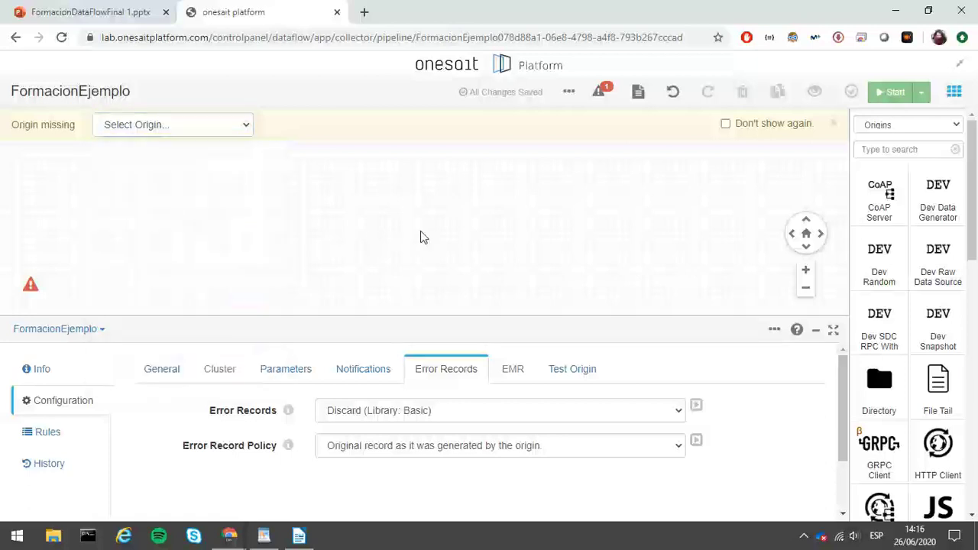
Step: Keep the stage library filtered by Origins and browse the available origin stages
left_click(914, 125)
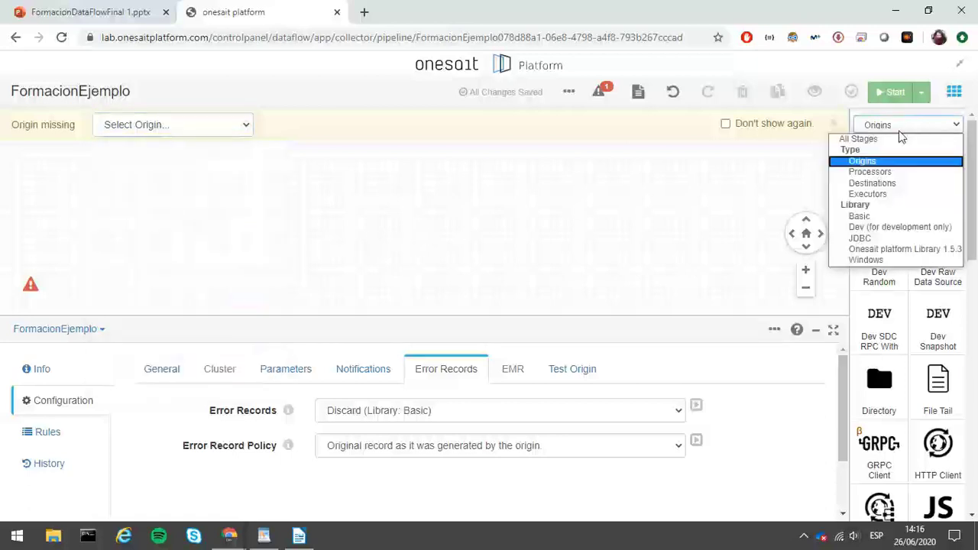
left_click(866, 161)
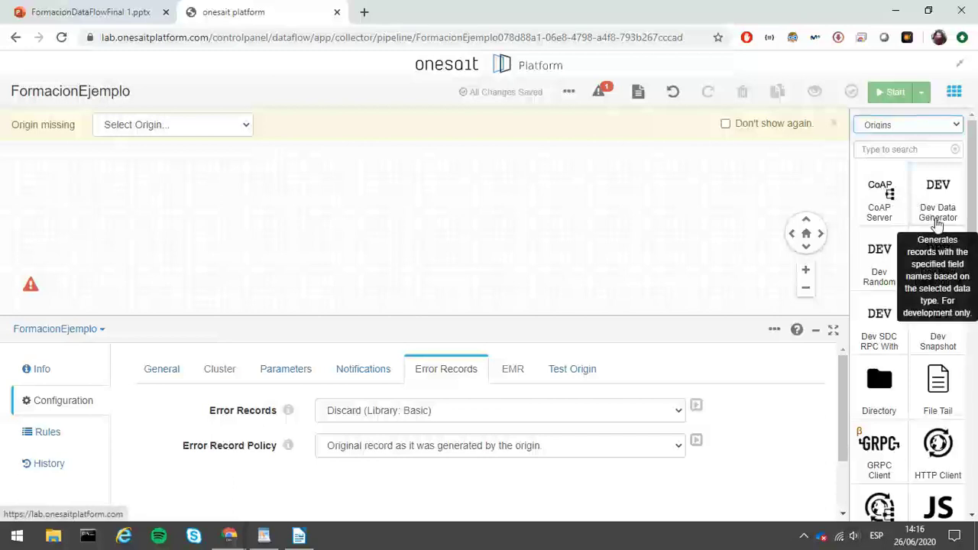
scroll(945, 256, "down", 6)
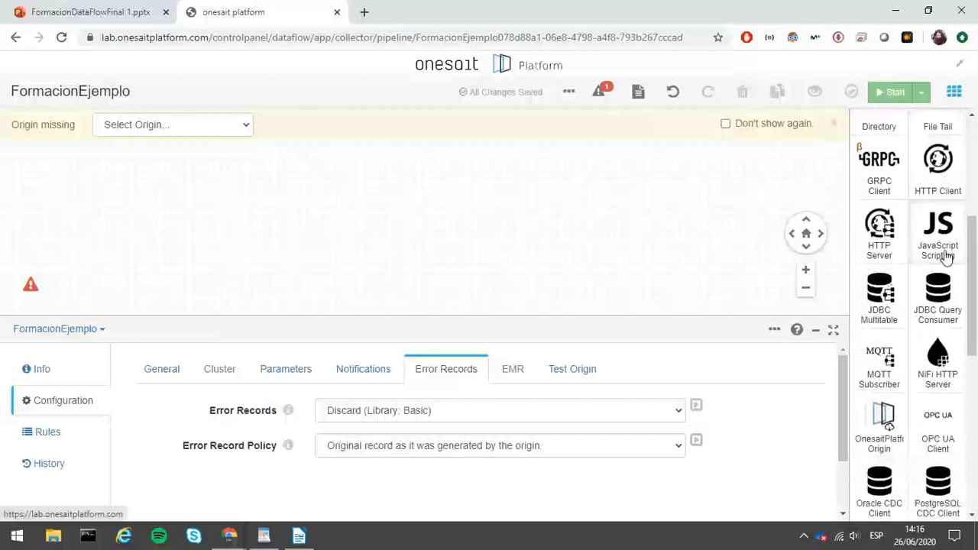
scroll(947, 263, "down", 5)
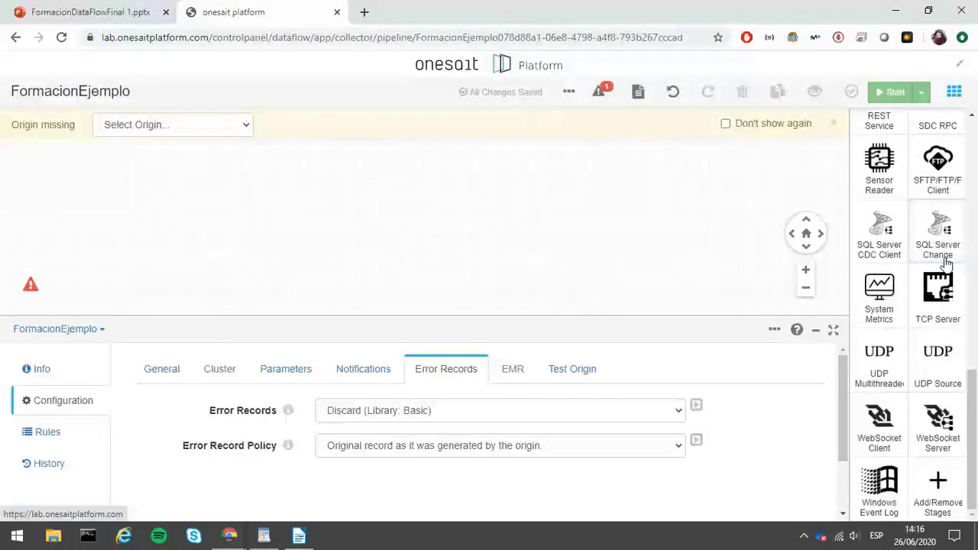
scroll(946, 263, "up", 5)
scroll(945, 263, "up", 3)
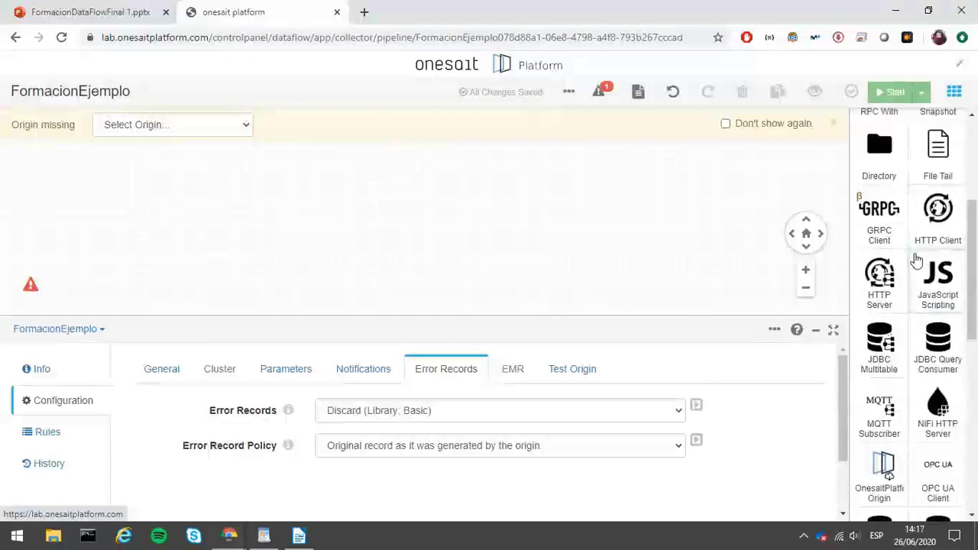
scroll(917, 290, "up", 3)
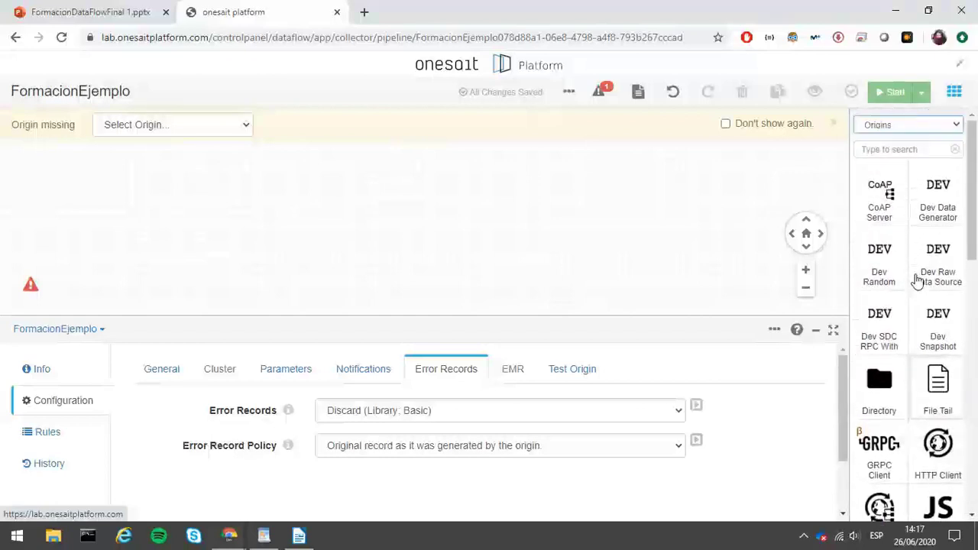
scroll(948, 279, "down", 3)
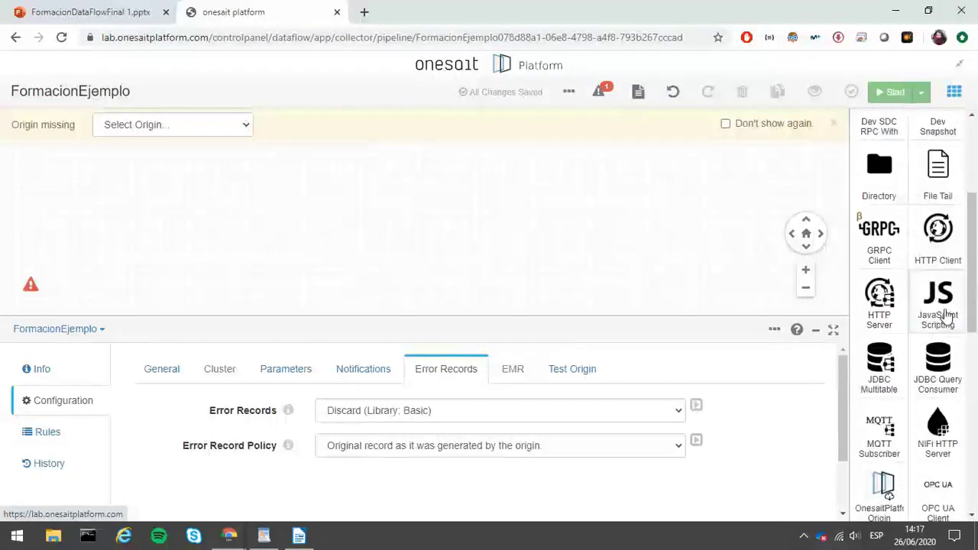
Step: Add a Directory origin from the stage library to the FormacionEjemplo pipeline
scroll(925, 321, "down", 5)
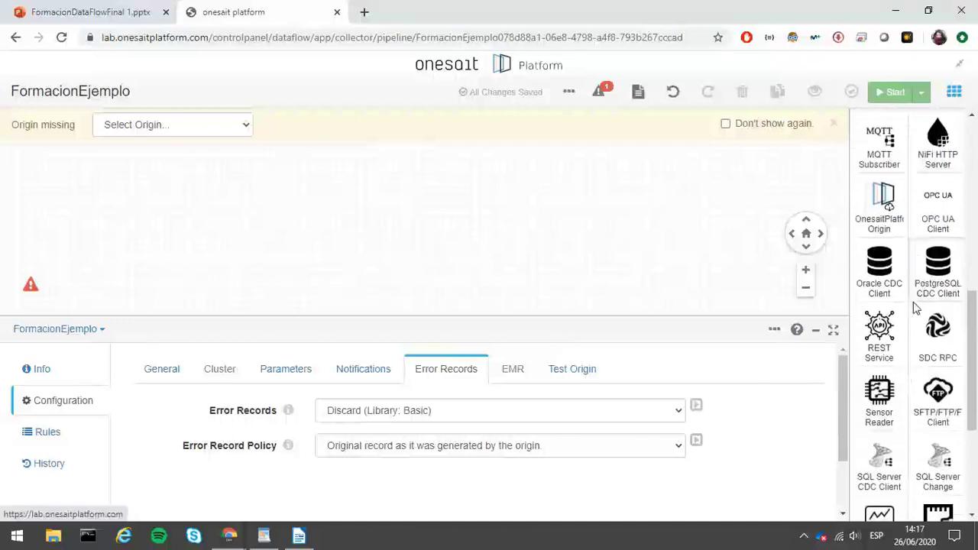
scroll(915, 305, "up", 5)
scroll(916, 305, "up", 3)
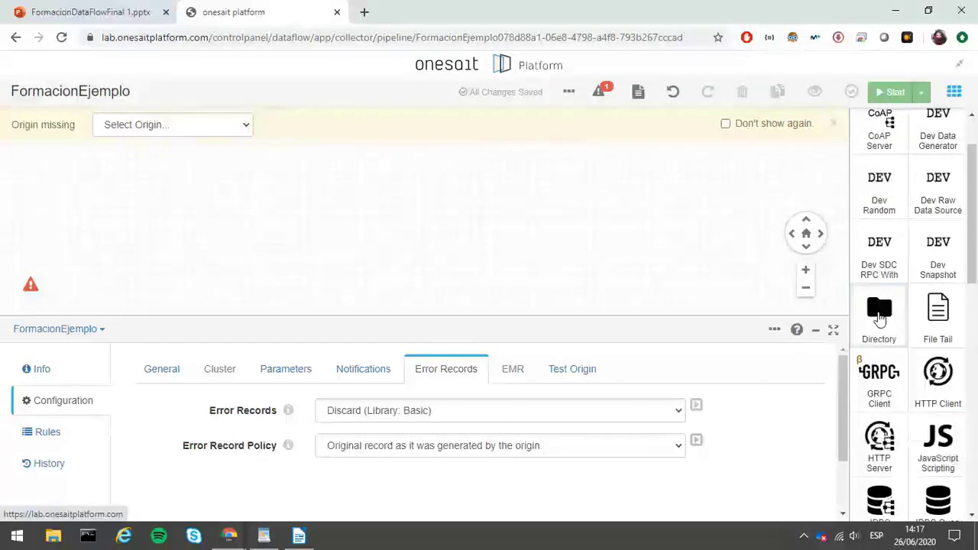
left_click(877, 314)
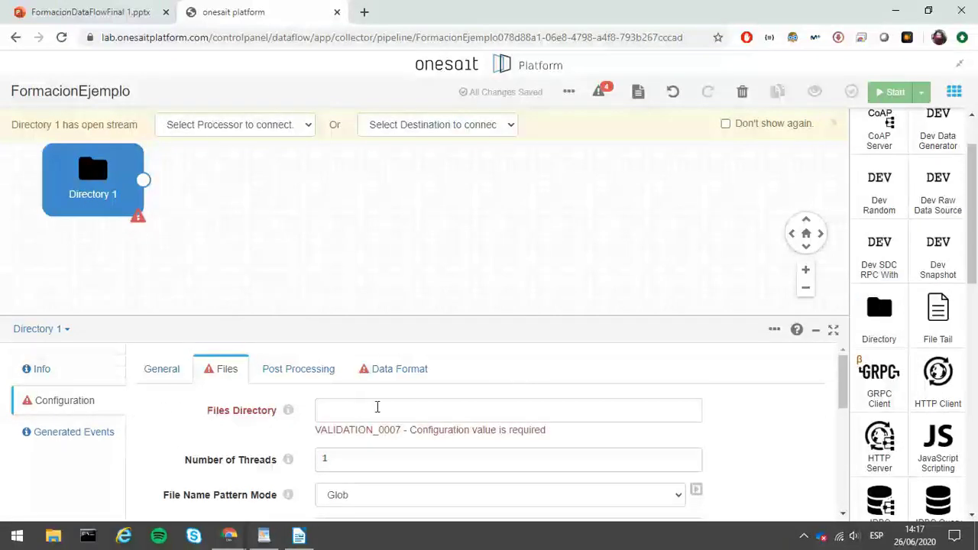
Step: Examine the Directory origin's required Files and Data Format settings, including the help for Files Directory
mouse_move(286, 413)
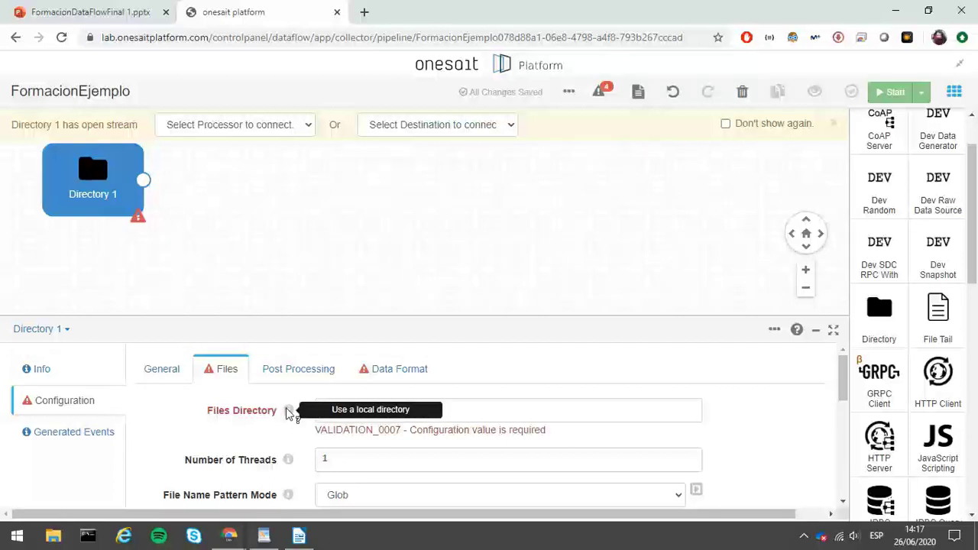
left_click(402, 380)
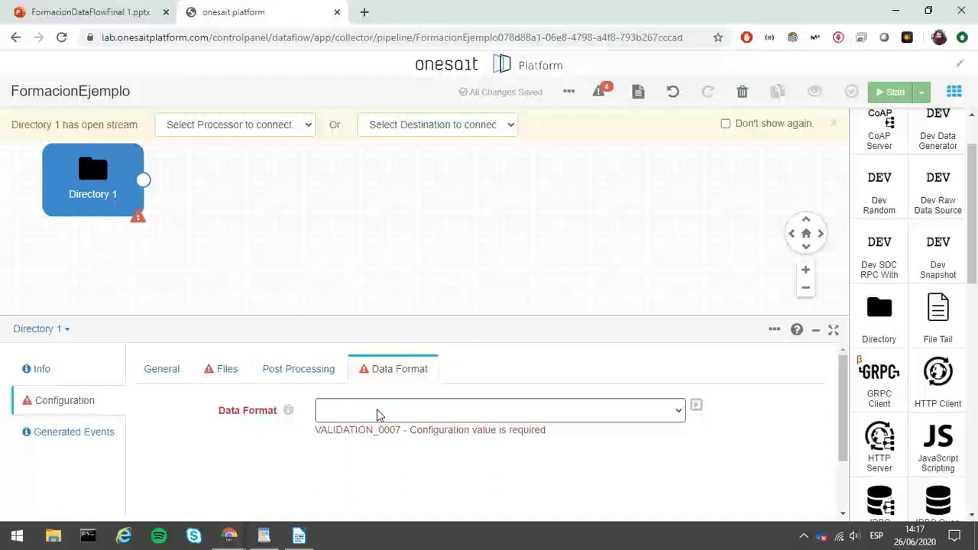
left_click(234, 374)
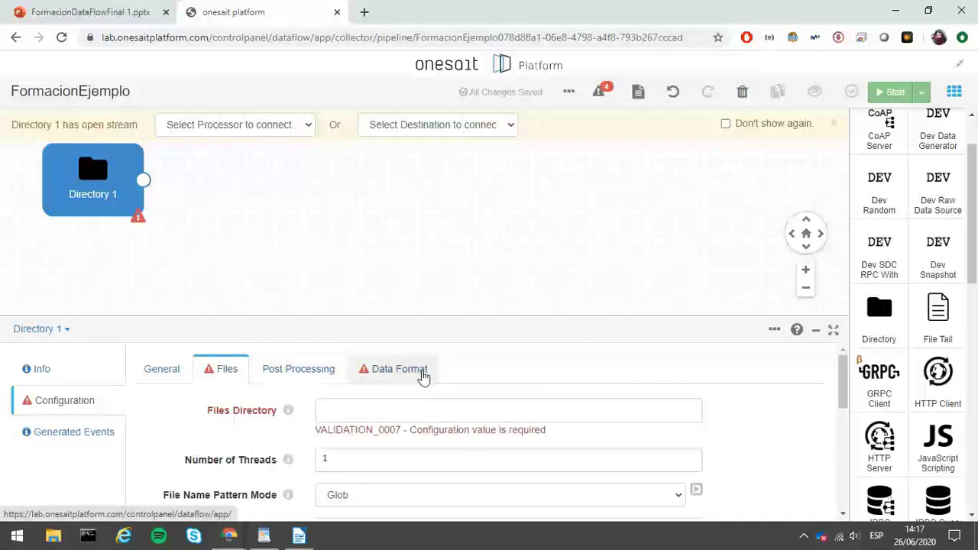
scroll(369, 428, "down", 2)
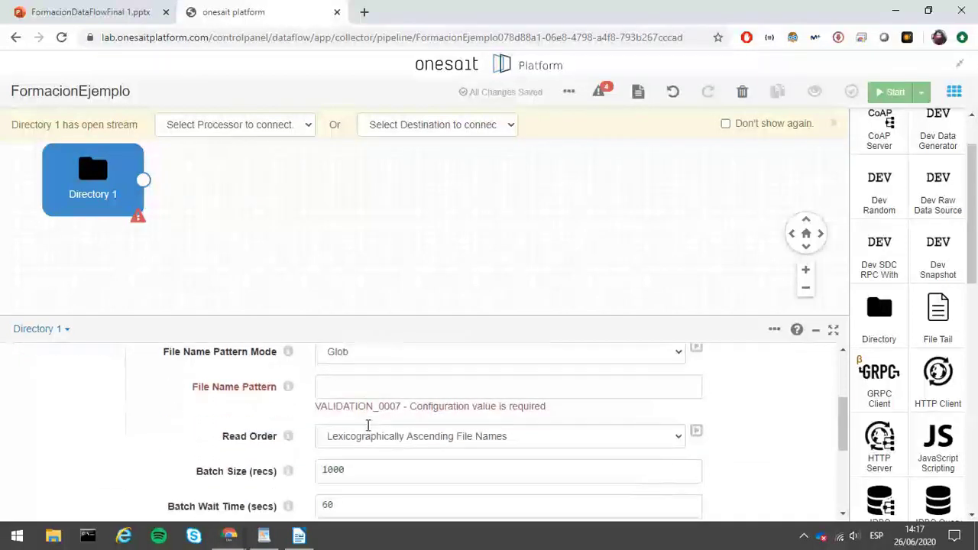
scroll(367, 426, "up", 1)
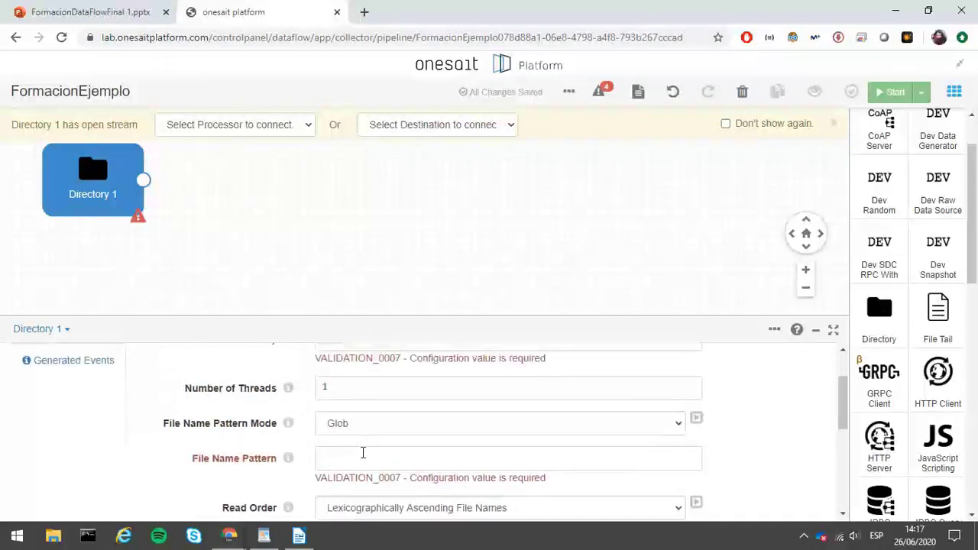
scroll(273, 459, "up", 1)
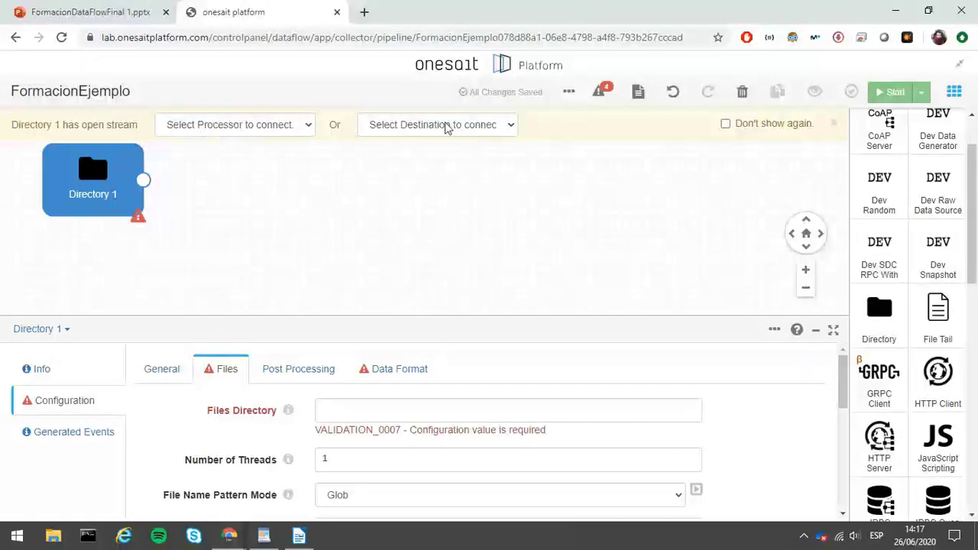
Step: Connect a Local FS destination to the Directory origin and move it farther away along the canvas
left_click(512, 128)
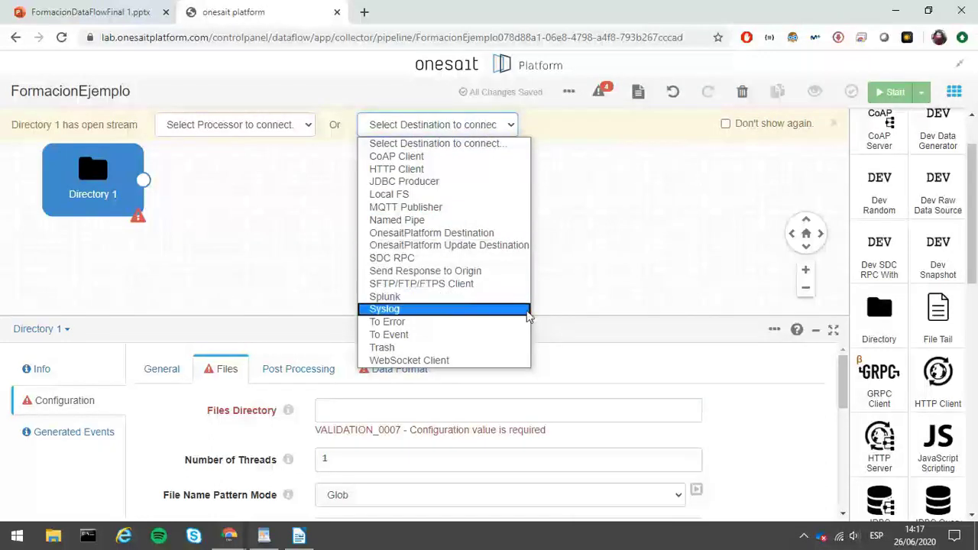
left_click(398, 196)
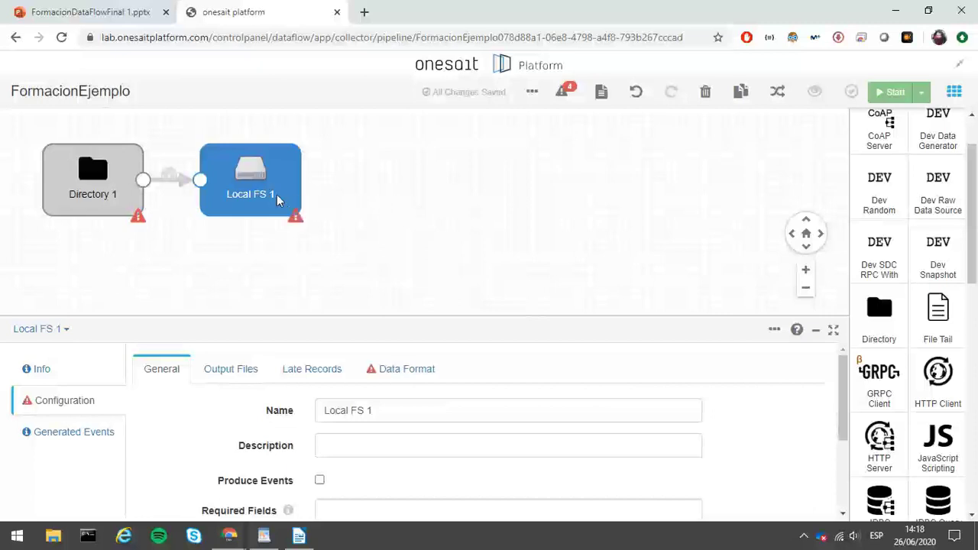
left_click_drag(313, 197, 492, 198)
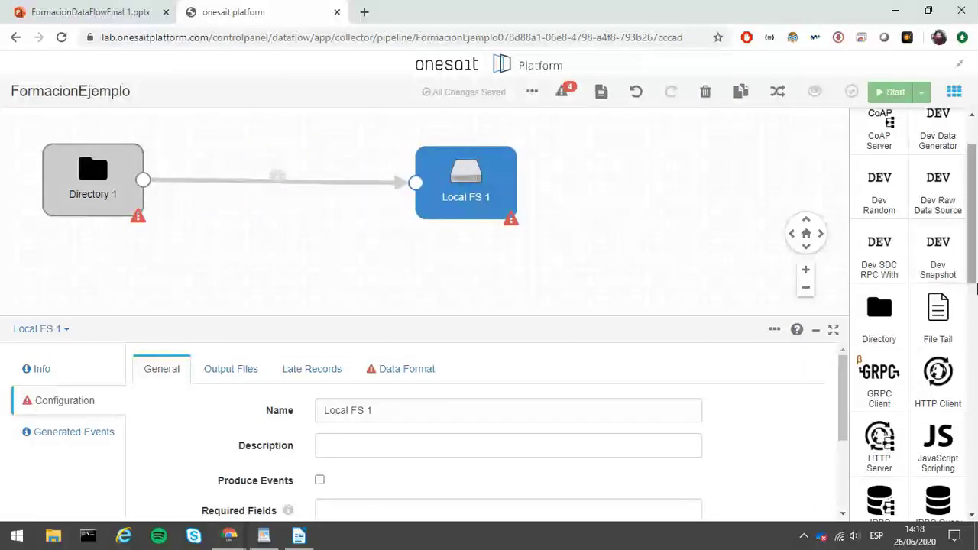
Step: Filter the stage library by Destinations
scroll(973, 258, "up", 2)
left_click(924, 124)
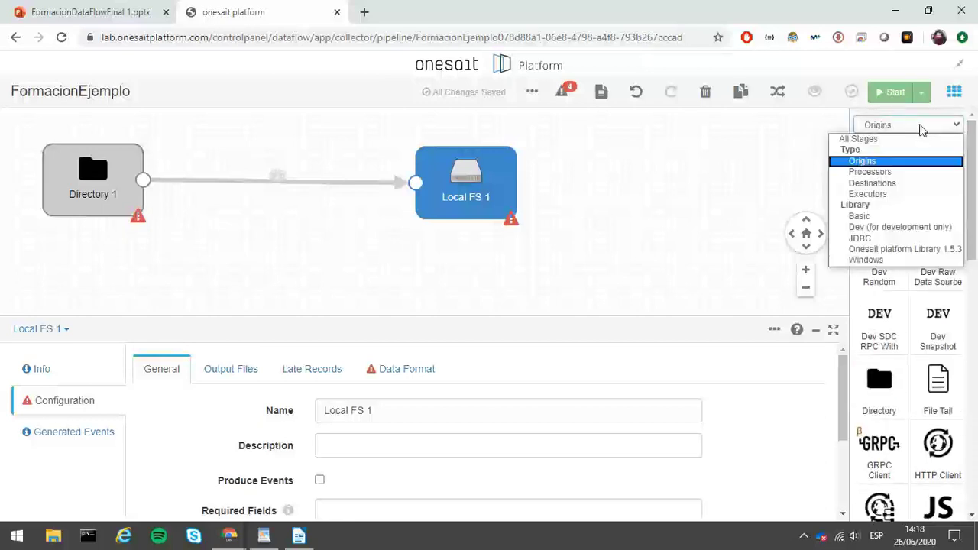
left_click(887, 184)
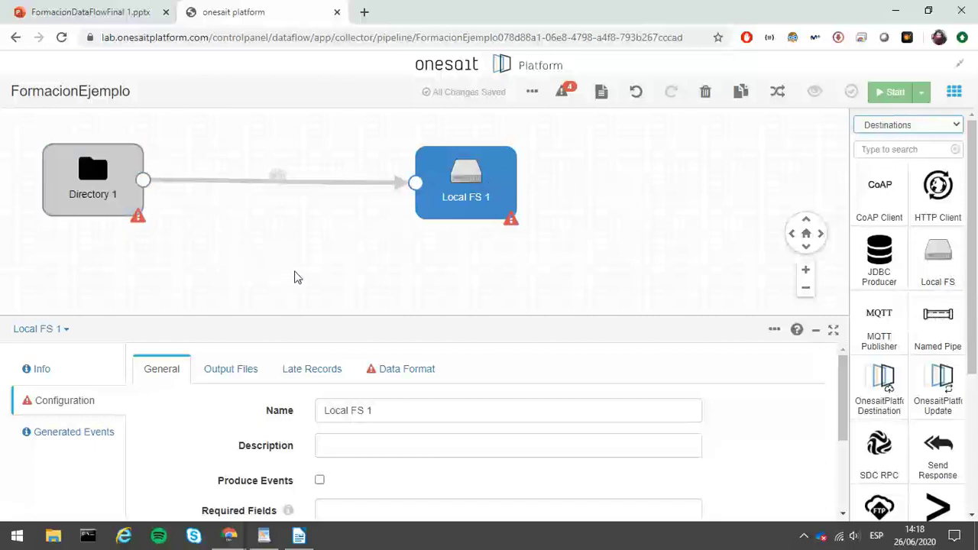
Step: Examine the Local FS destination's General, Late Records and Data Format settings
scroll(477, 442, "down", 2)
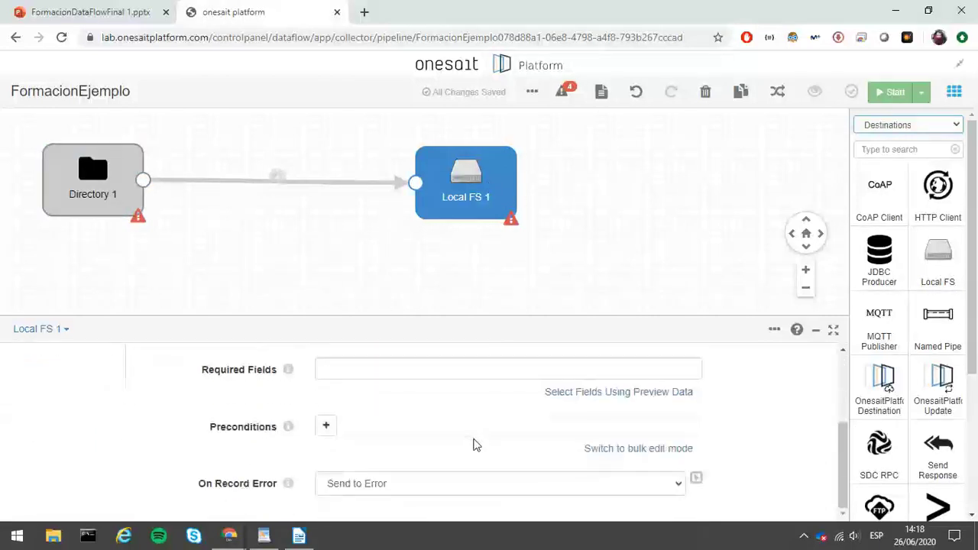
scroll(473, 445, "up", 3)
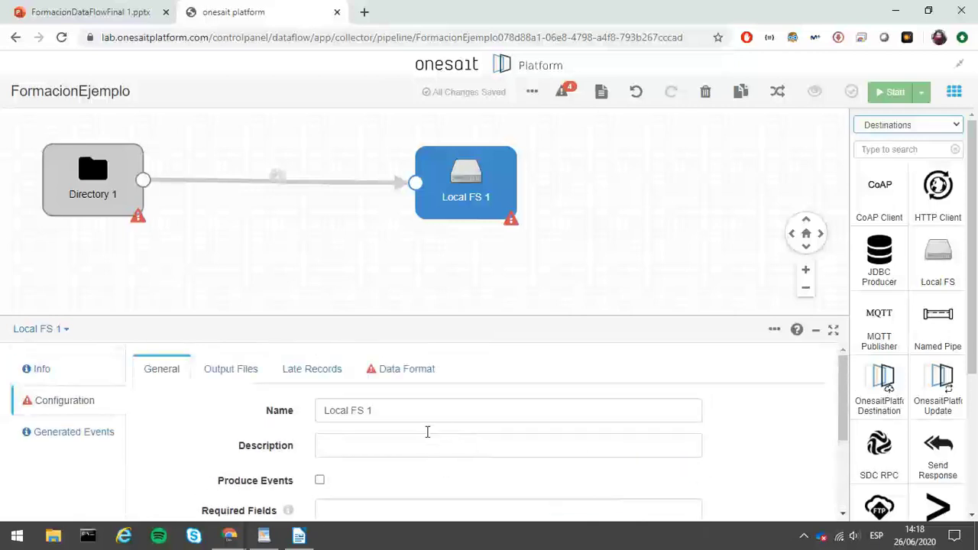
left_click(420, 371)
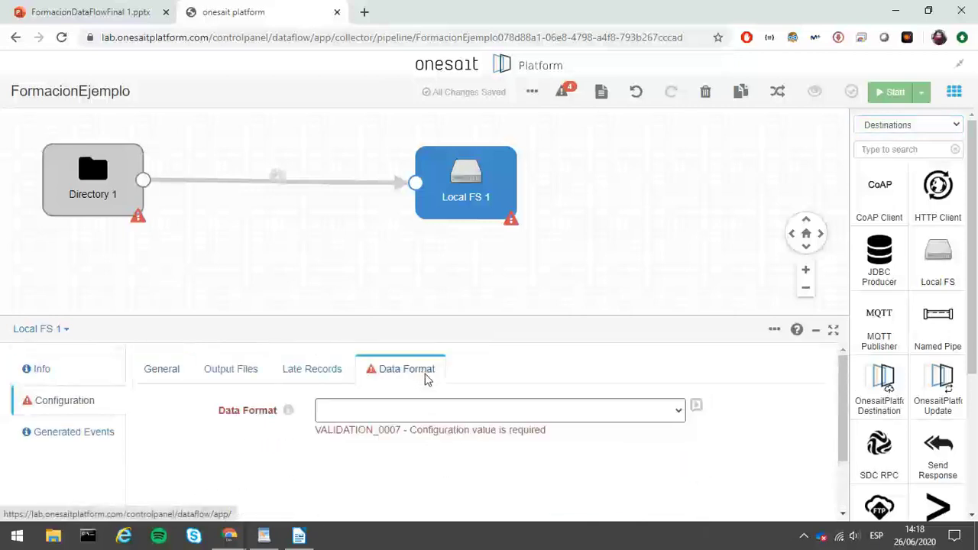
left_click(177, 372)
left_click(311, 369)
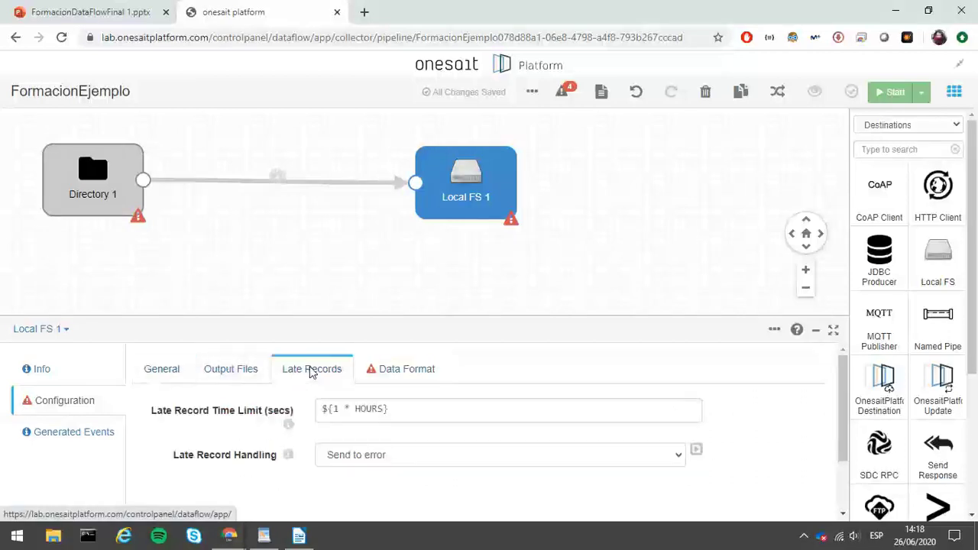
left_click(188, 371)
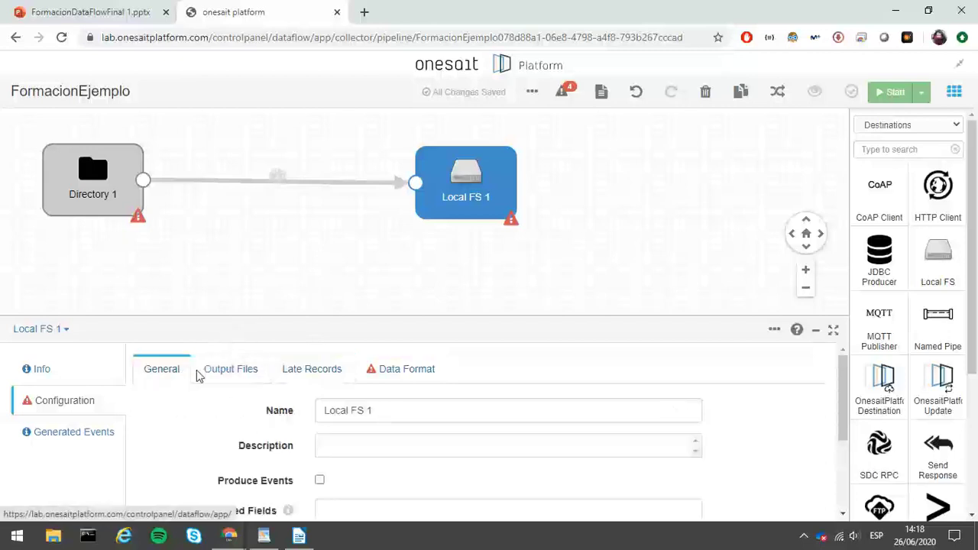
scroll(371, 435, "down", 3)
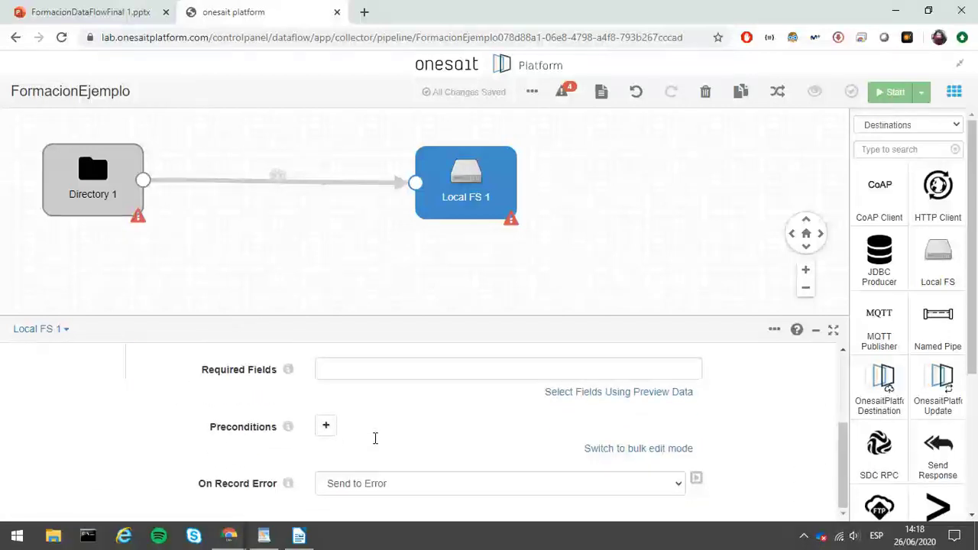
scroll(375, 439, "up", 3)
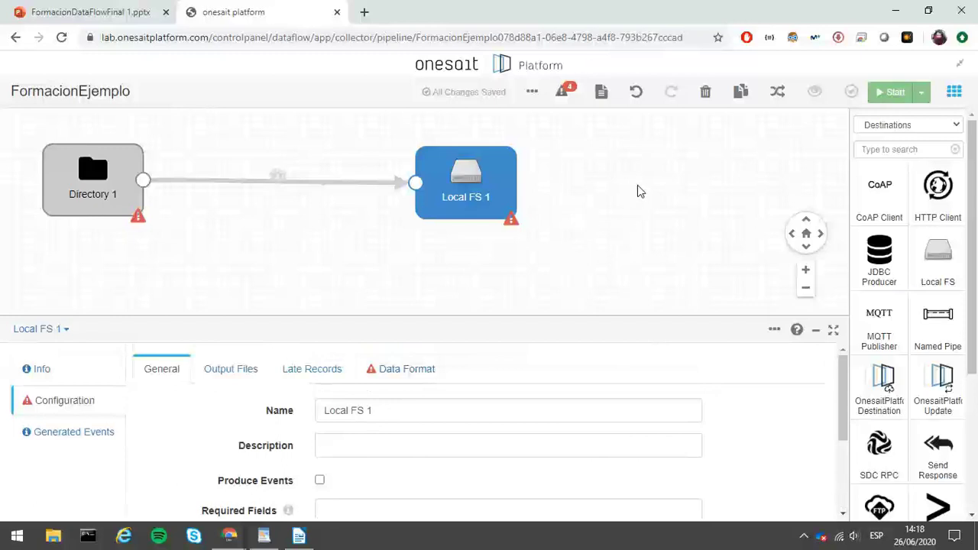
Step: Review the pipeline's list of validation issues, close it and deselect the Local FS stage
left_click(561, 95)
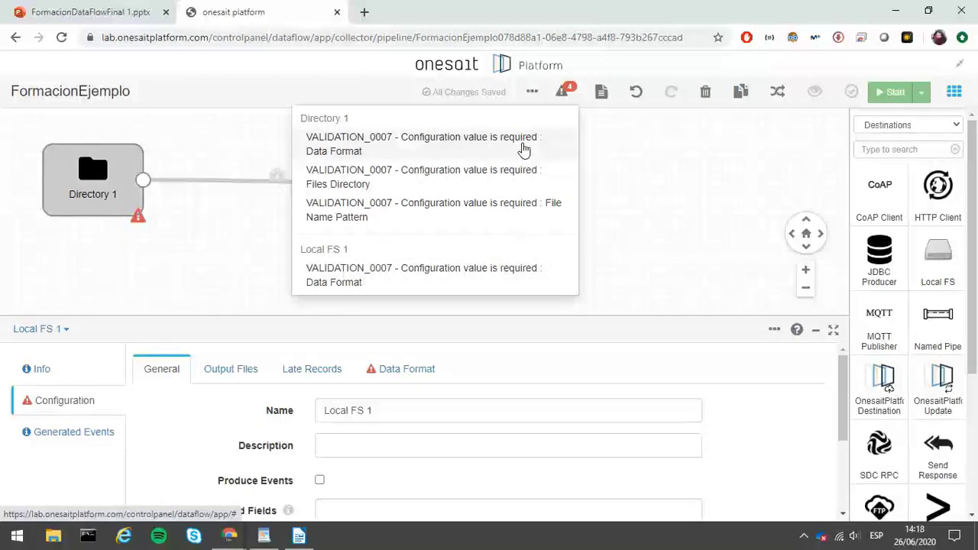
left_click(680, 157)
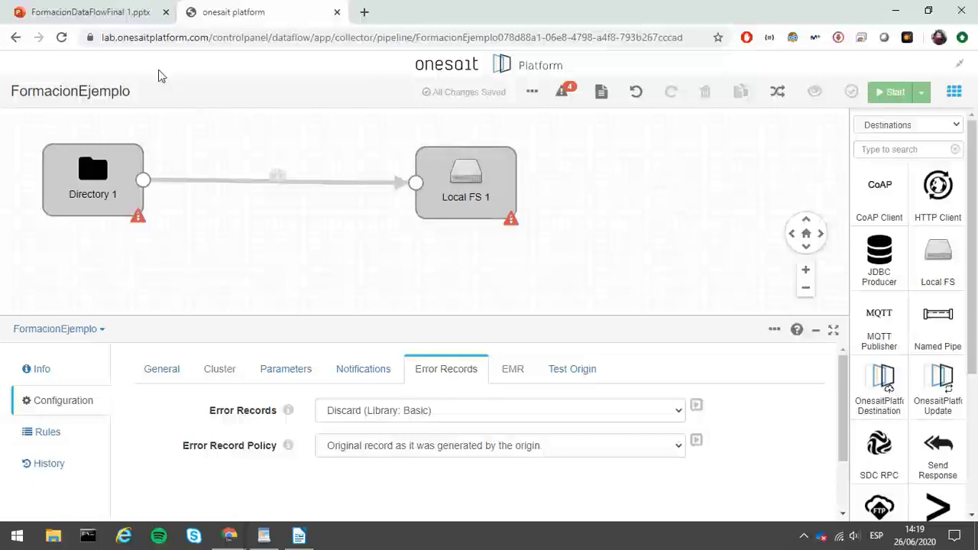
Step: Switch to the FormacionDataFlowFinal 1 presentation in PowerPoint and start the slide show from the current slide, 11
left_click(98, 13)
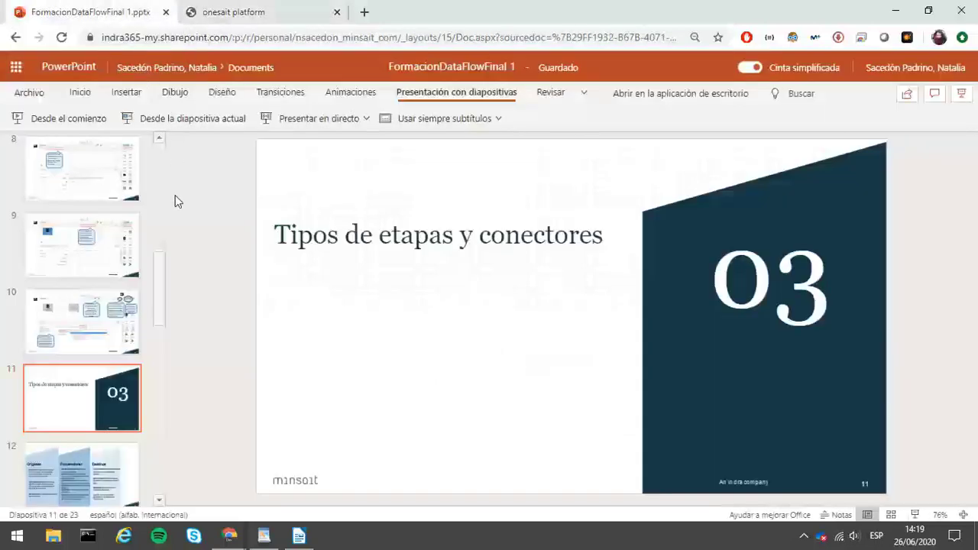
left_click(208, 120)
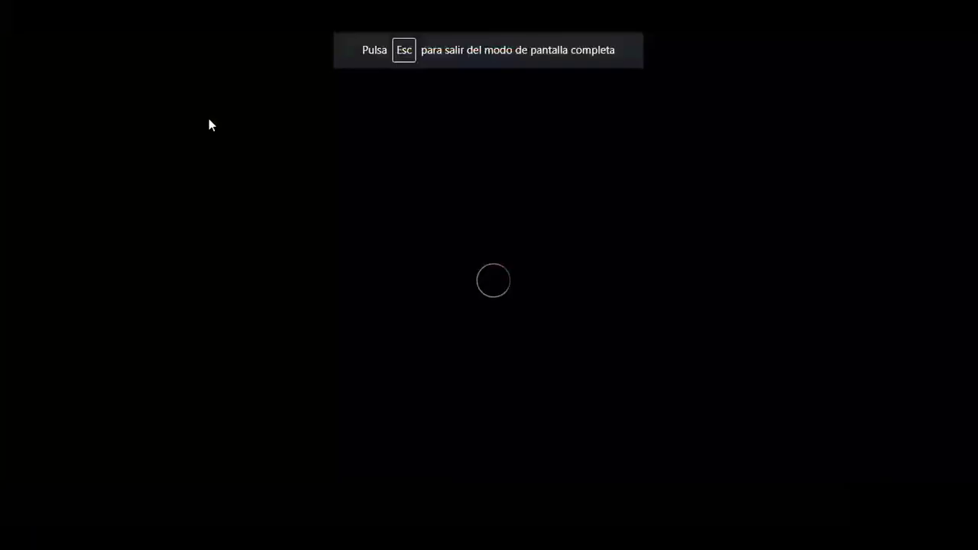
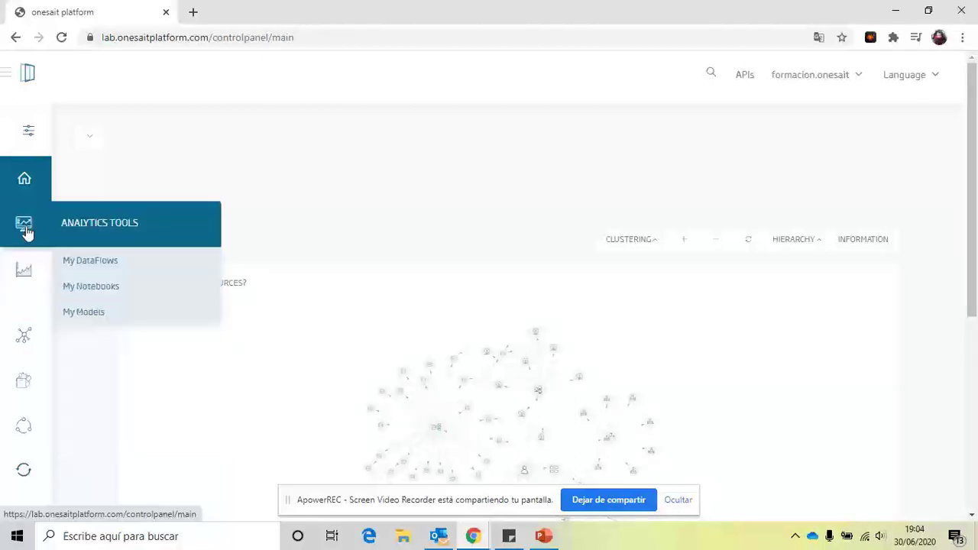
Step: Open My Ontologies in the onesait platform and start a new ontology with Creation Step by Step
mouse_move(24, 334)
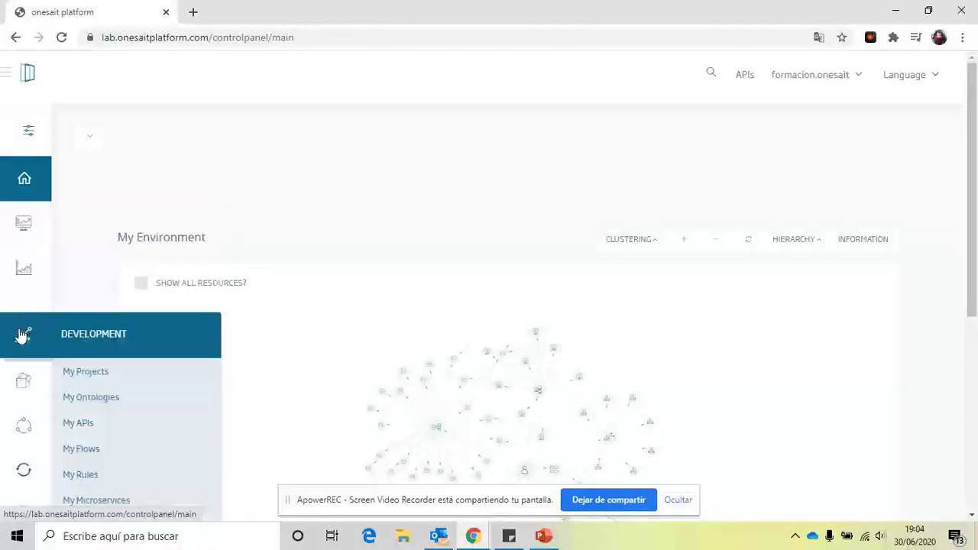
left_click(91, 398)
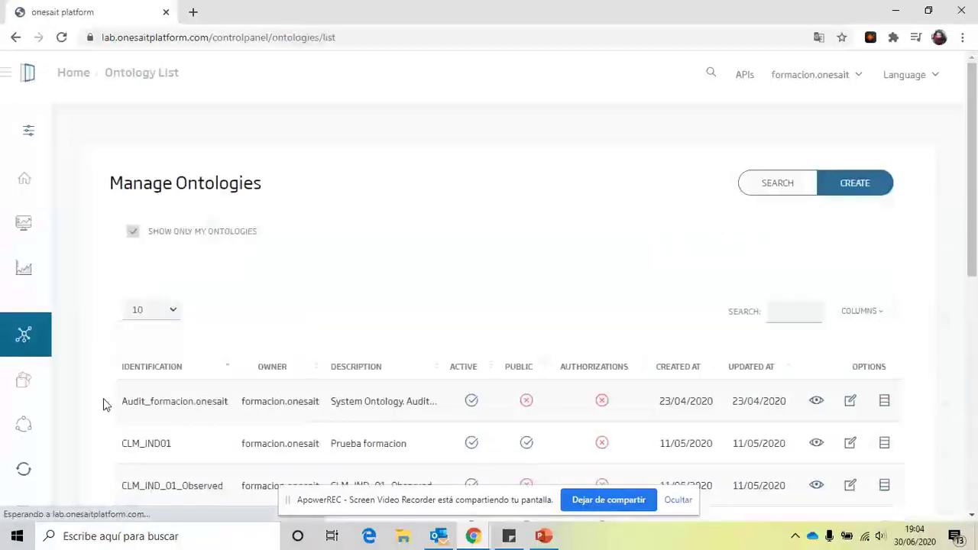
left_click(678, 500)
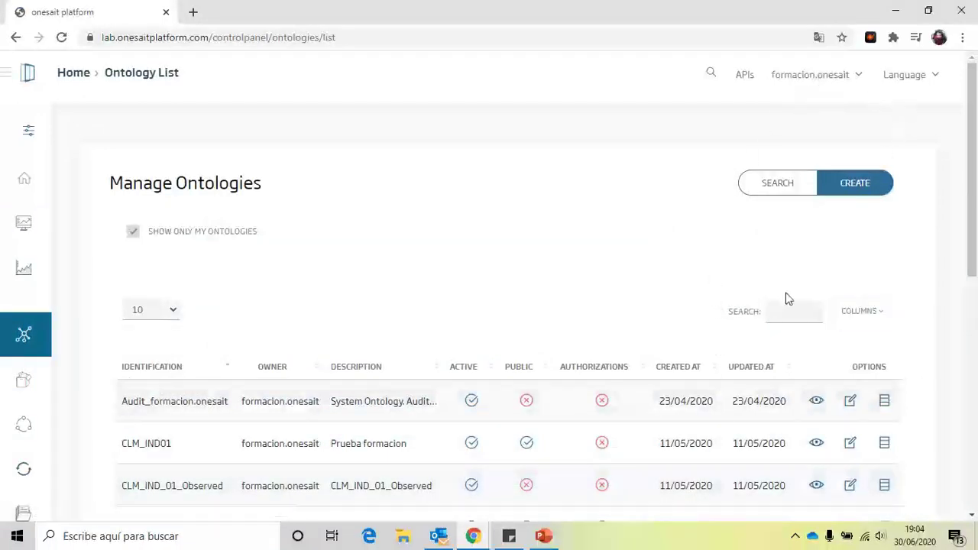
left_click(843, 191)
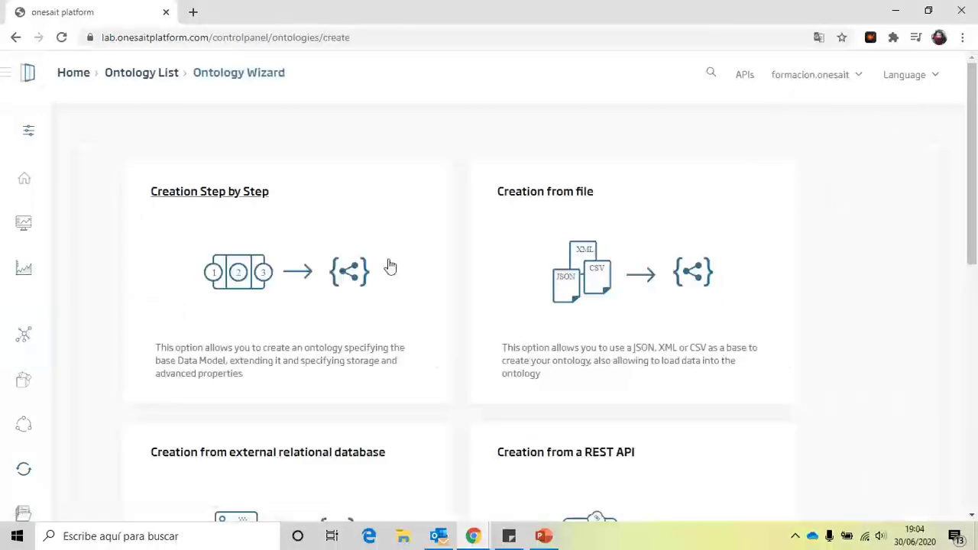
left_click(273, 261)
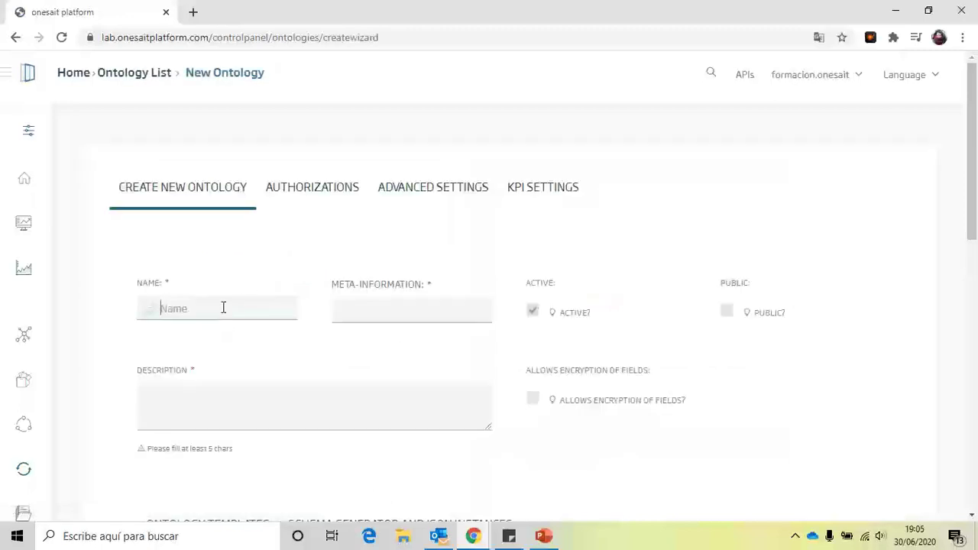
Step: Enter ExampleCovidJune2 as the new ontology's name, meta-information and description, and make the ontology public
type("E")
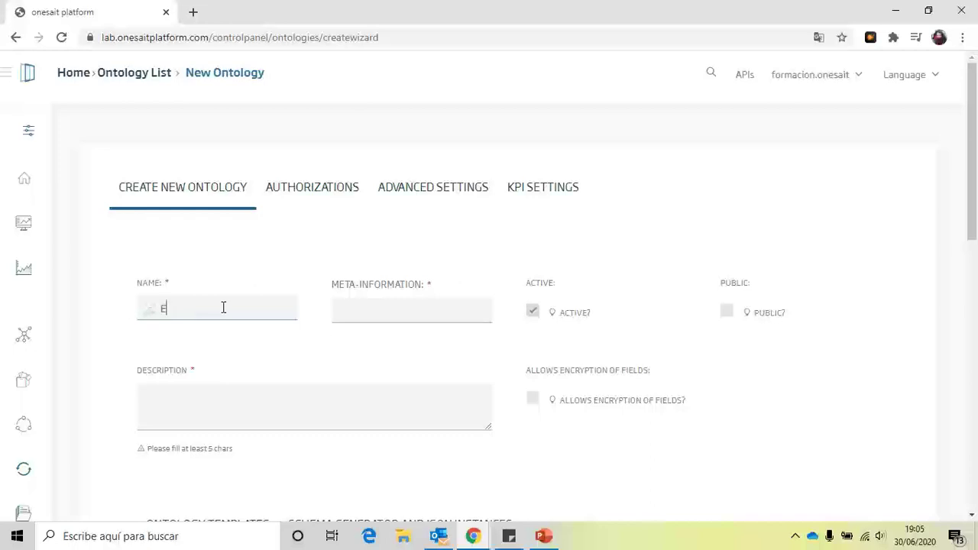
type("xampleCovidJune2")
left_click_drag(268, 309, 145, 309)
key("ctrl+c")
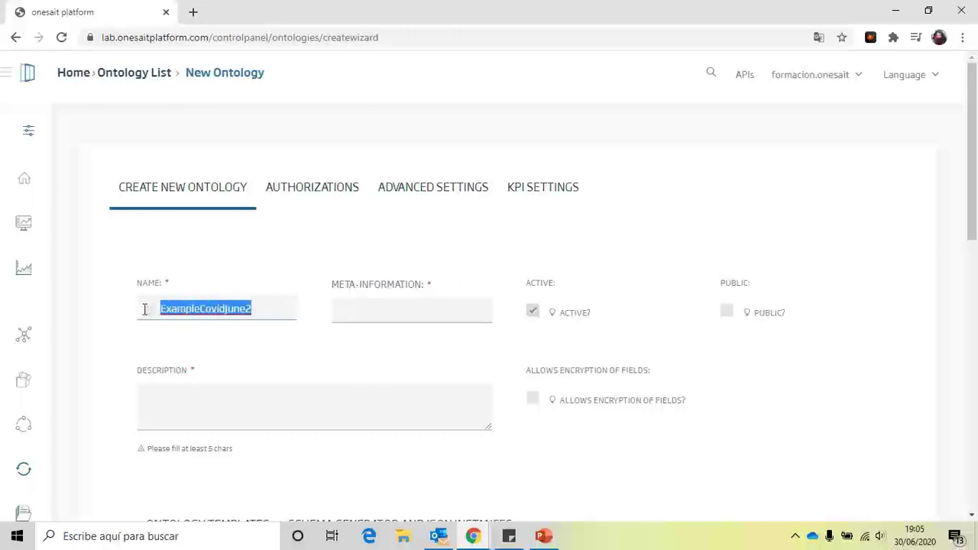
left_click(382, 312)
key("ctrl+v")
left_click(275, 406)
key("ctrl+v")
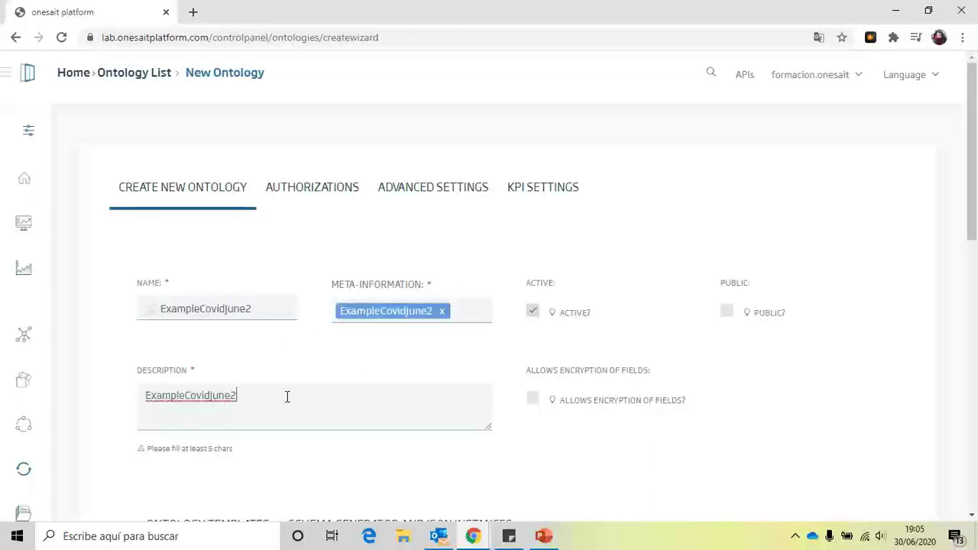
left_click(723, 315)
mouse_move(729, 323)
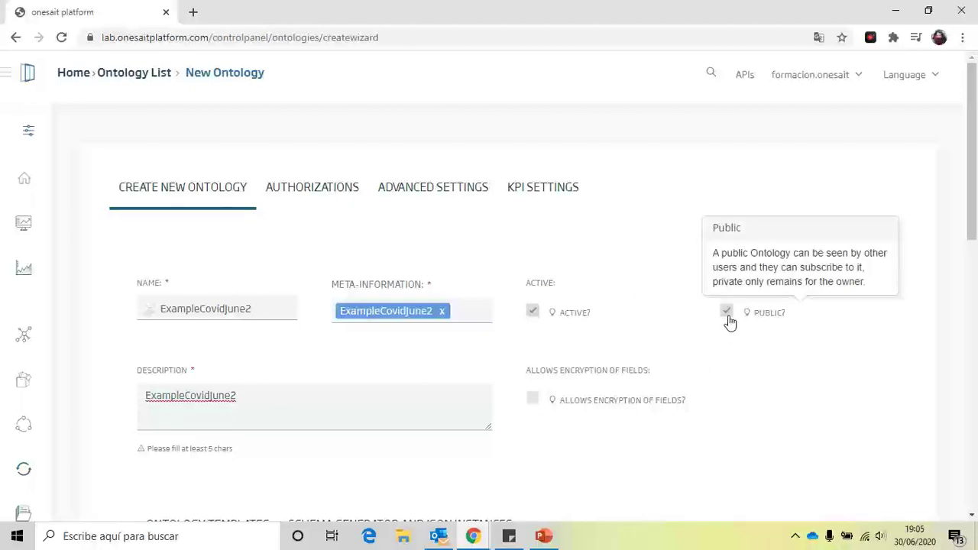
Step: Open the ontology's Schema Generator and JSON Instances section and switch the data model editor to Text mode
scroll(732, 372, "down", 3)
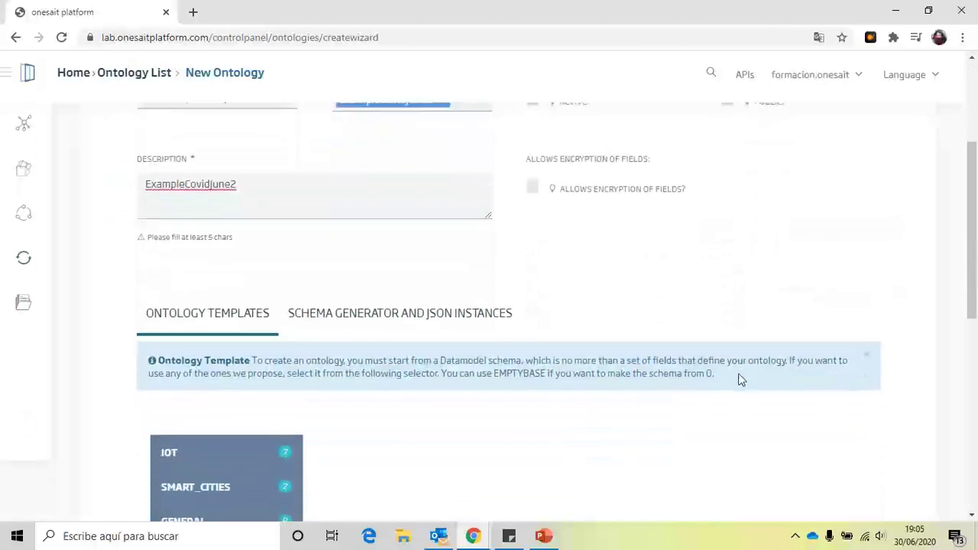
scroll(726, 374, "down", 1)
left_click(450, 243)
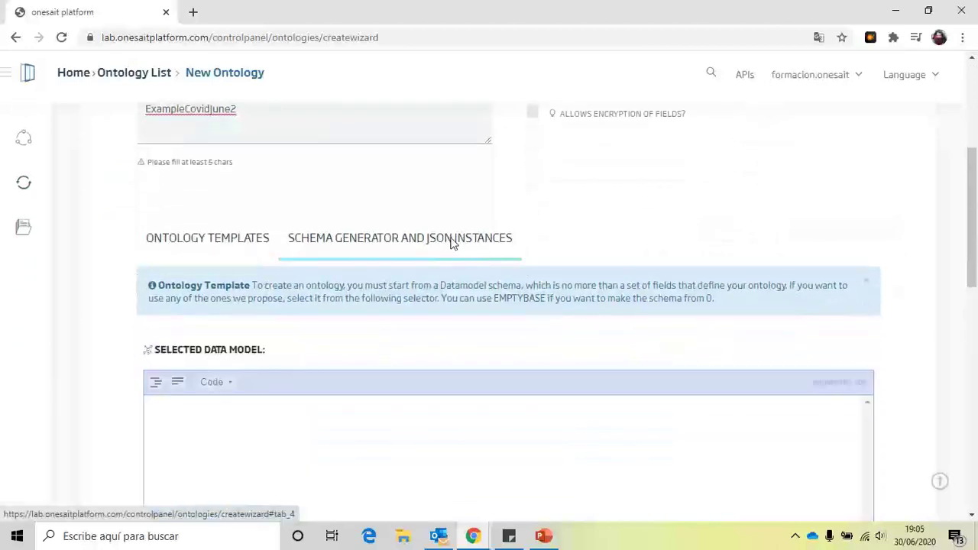
left_click(234, 387)
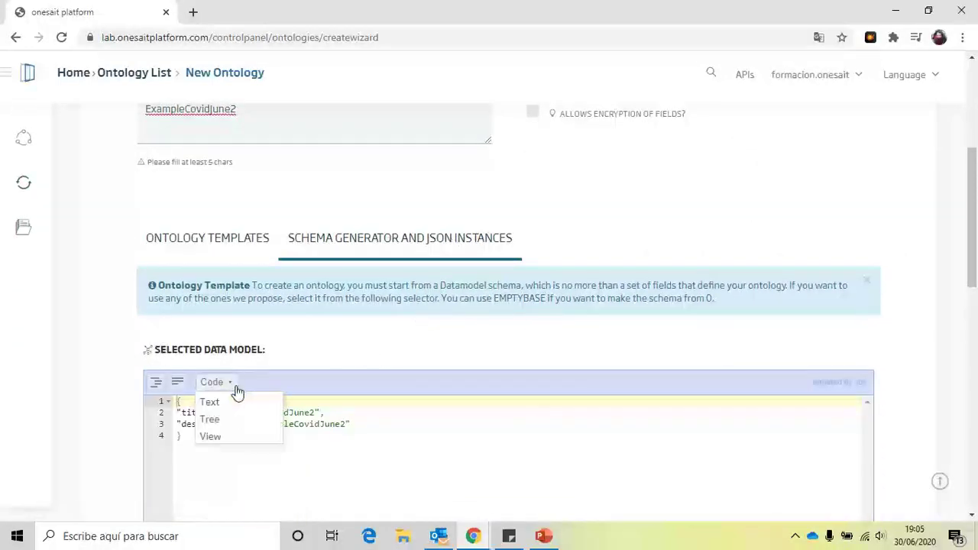
left_click(212, 403)
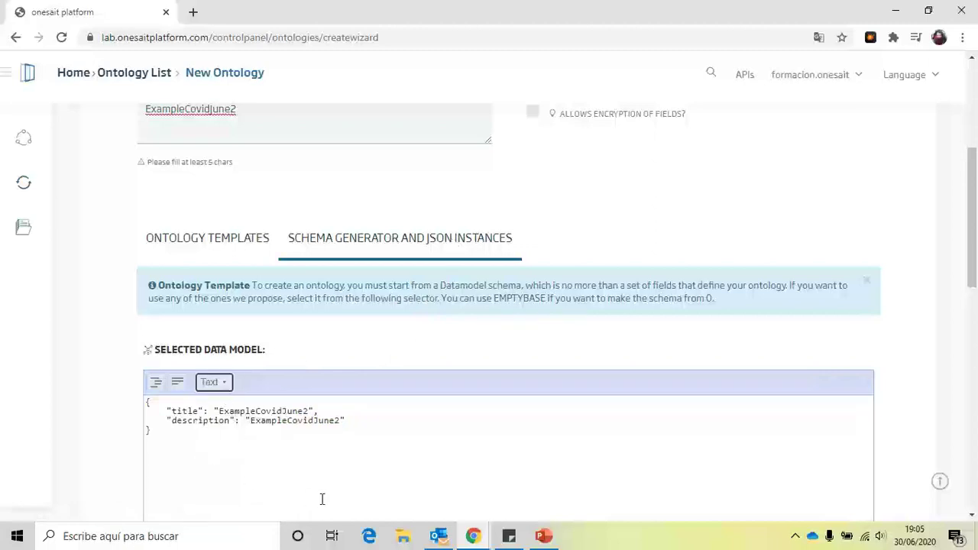
Step: Replace the selected data model with the complete CovidExampleJune JSON schema copied from the sticky note
scroll(320, 500, "down", 2)
left_click(509, 536)
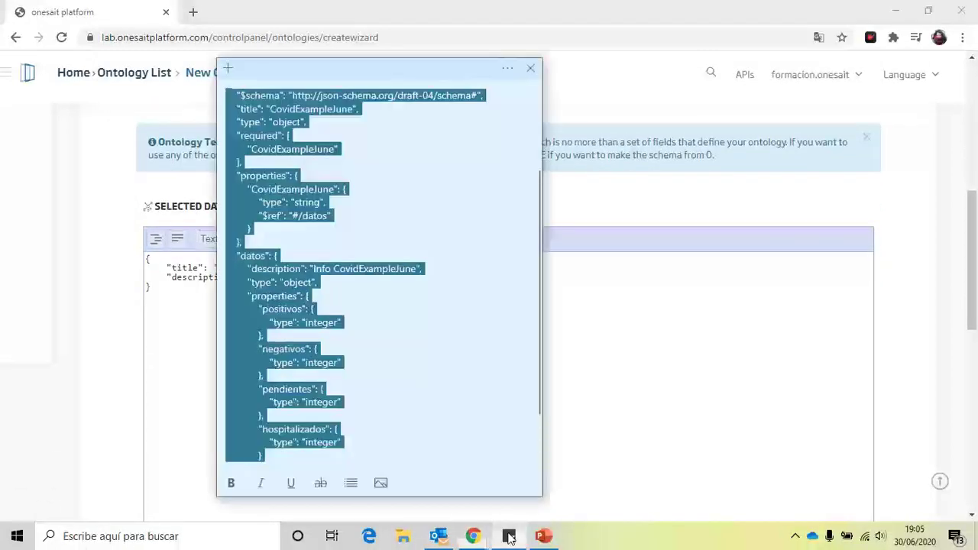
scroll(407, 377, "up", 1)
left_click(405, 356)
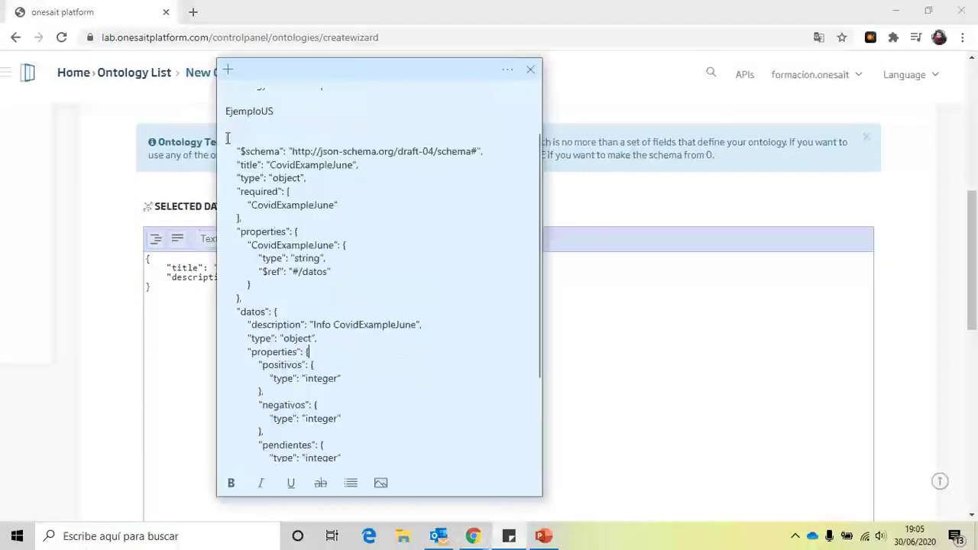
left_click_drag(227, 138, 243, 453)
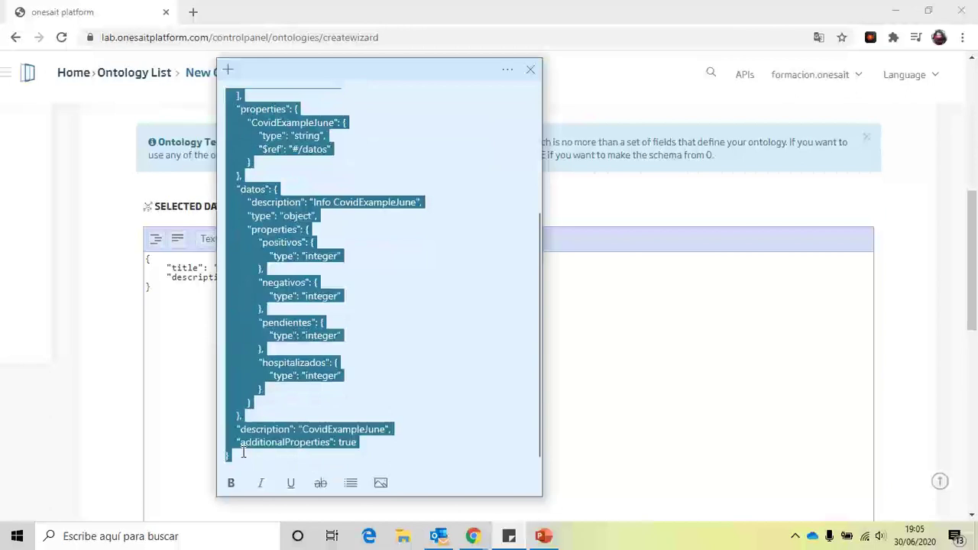
left_click(149, 324)
left_click_drag(164, 306, 129, 252)
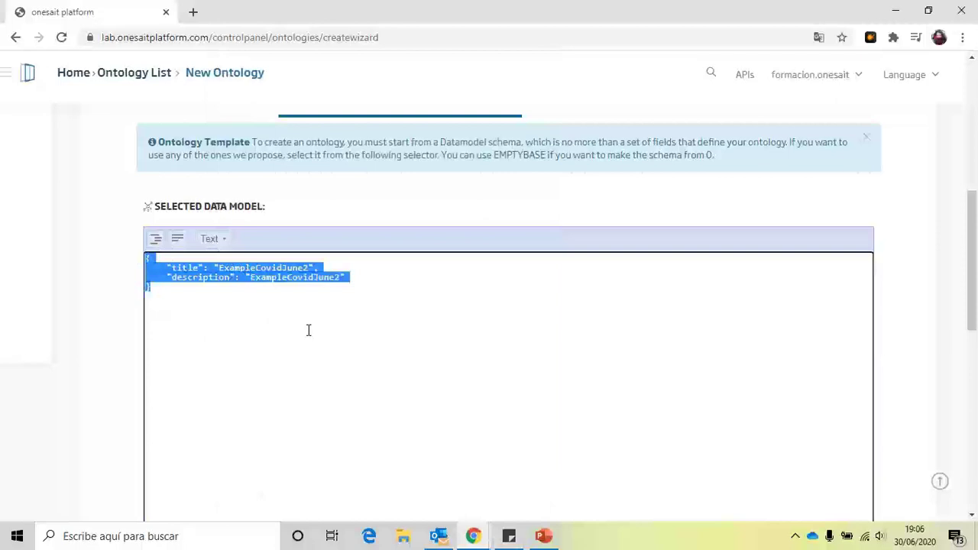
type("{     \"$schema\": \"http://json-schema.org/draft-04/schema#\",     \"title\": \"CovidExampleJune\",     \"type\": \"object\",     \"required\": [         \"CovidExampleJune\"     ],     \"properties\": {         \"CovidExampleJune\": {             \"type\": \"string\",             \"$ref\": \"#/datos\"         }     },     \"datos\": {         \"description\": \"Info CovidExampleJune\",         \"type\": \"object\",         \"properties\": {             \"positivos\": {                 \"type\": \"integer\"             },             \"negativos\": {                 \"type\": \"integer\"             },             \"pendientes\": {                 \"type\": \"integer\"             },             \"hospitalizados\": {                 \"type\": \"integer\"             }         }     },     \"description\": \"CovidExampleJune\",     \"additionalProperties\": true }")
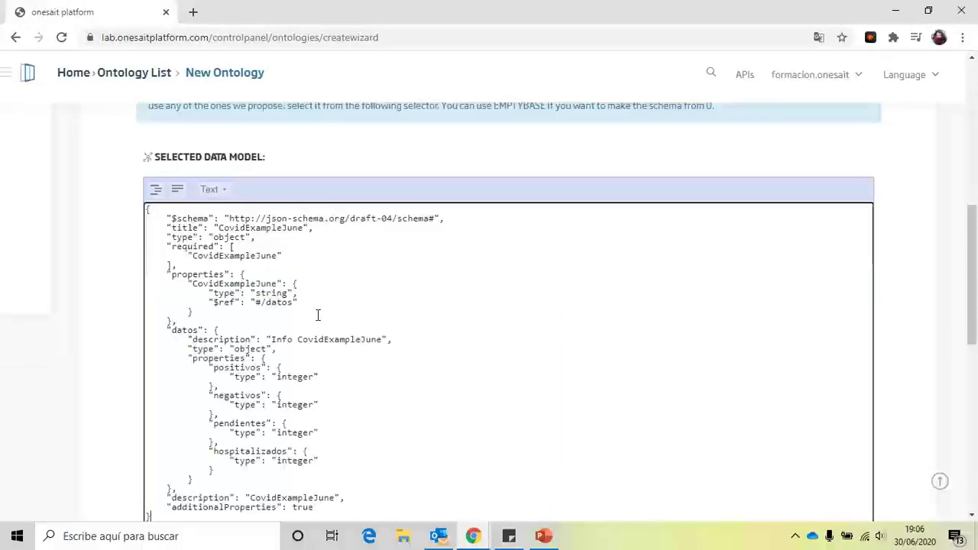
Step: Change the schema's title and required entry to CovidExampleJune2
left_click(302, 229)
type("2")
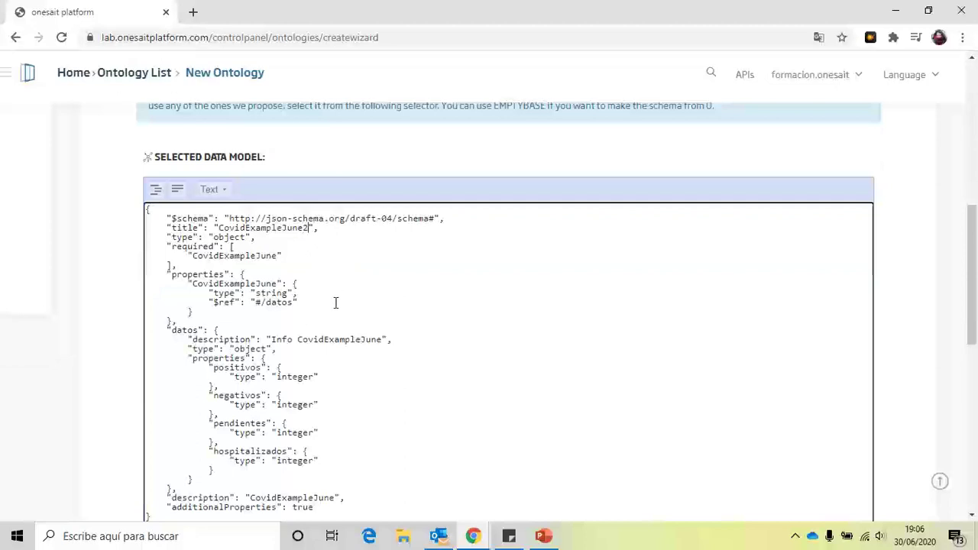
left_click(278, 256)
type("2")
scroll(353, 362, "up", 4)
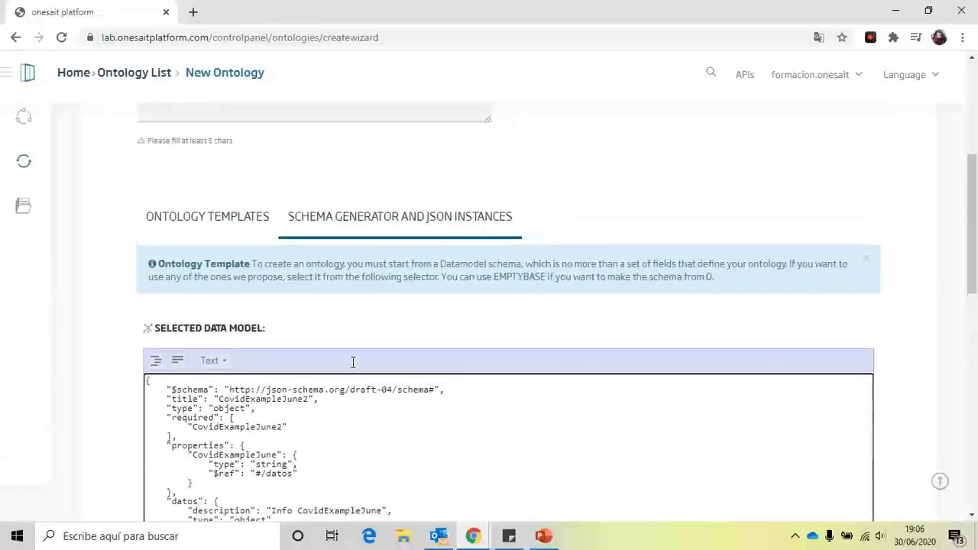
scroll(351, 365, "down", 4)
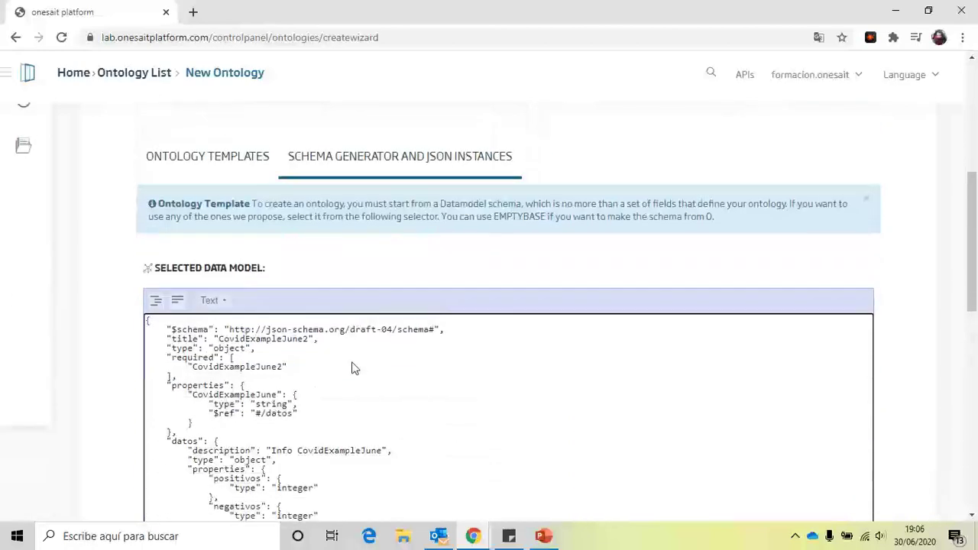
Step: Copy the ontology's name, ExampleCovidJune2, and use it for the schema's title and required entry
scroll(352, 362, "up", 5)
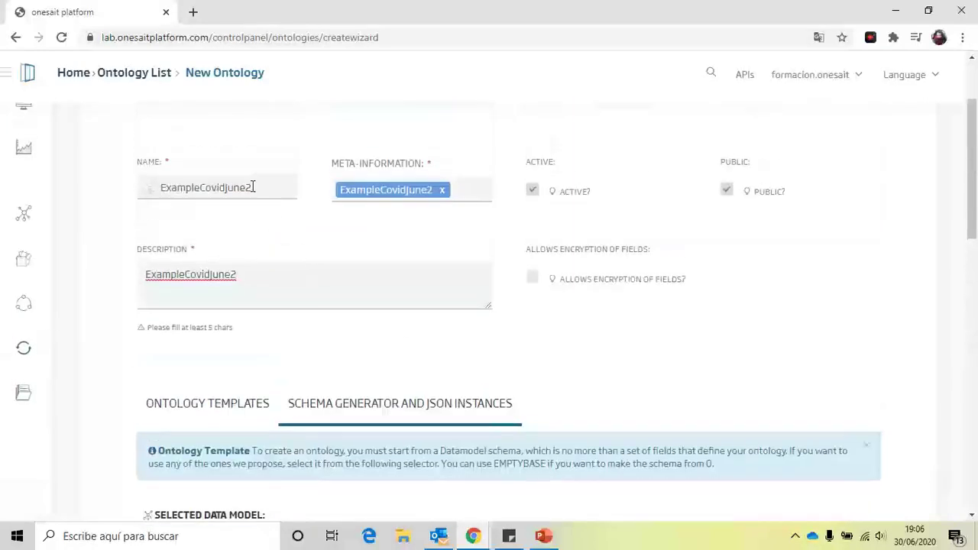
double_click(215, 188)
key("ctrl+c")
scroll(219, 197, "down", 4)
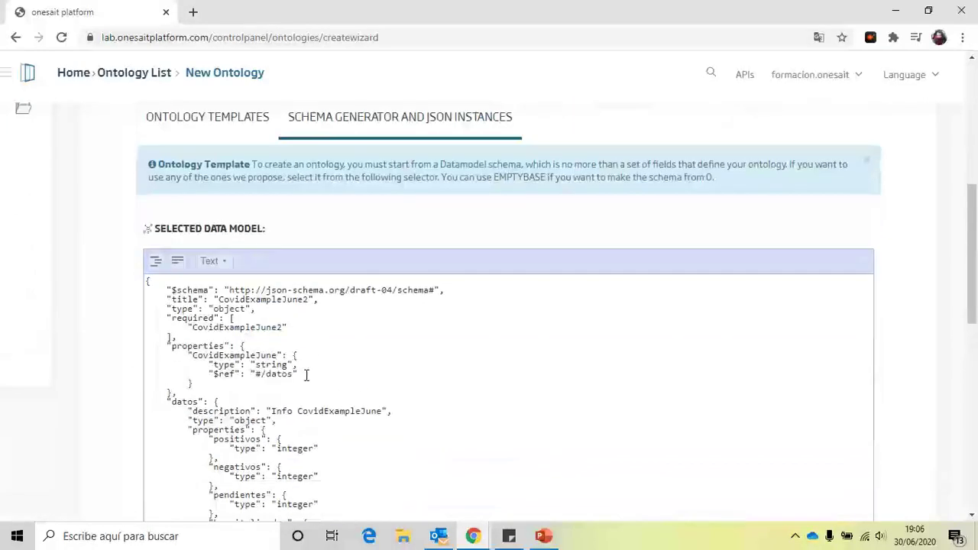
double_click(267, 299)
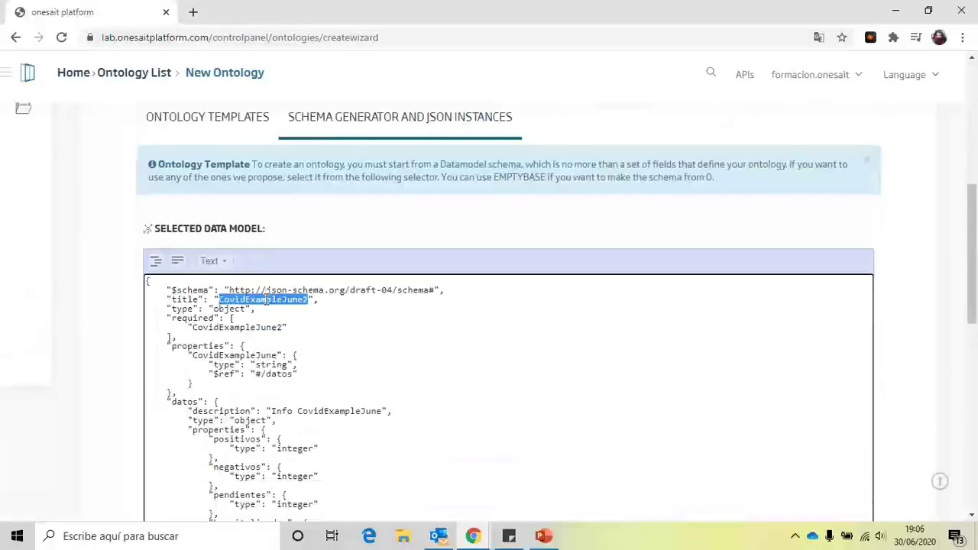
key("ctrl+v")
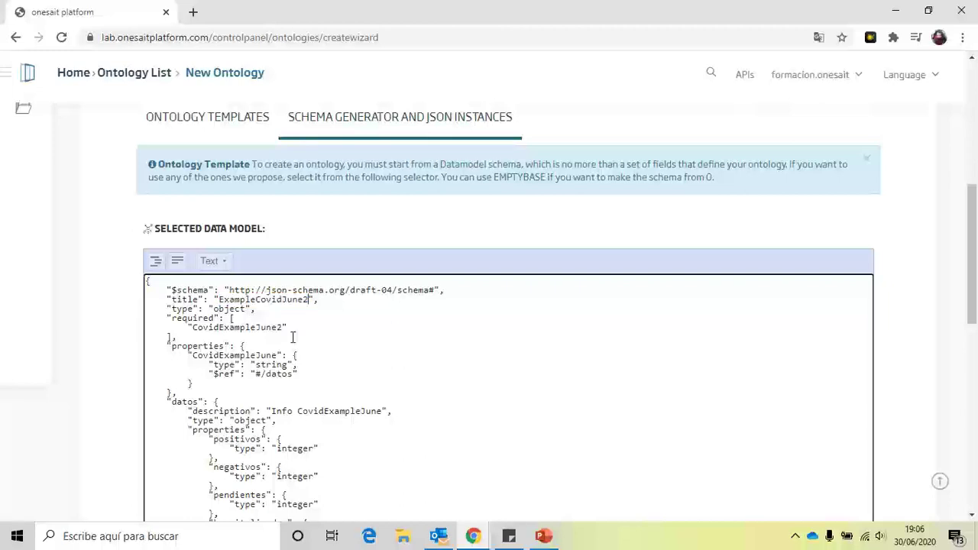
double_click(243, 328)
key("ctrl+v")
Step: Put ExampleCovidJune2 in place of CovidExampleJune in the schema's property name, the datos description and the closing description
scroll(244, 324, "down", 1)
double_click(237, 285)
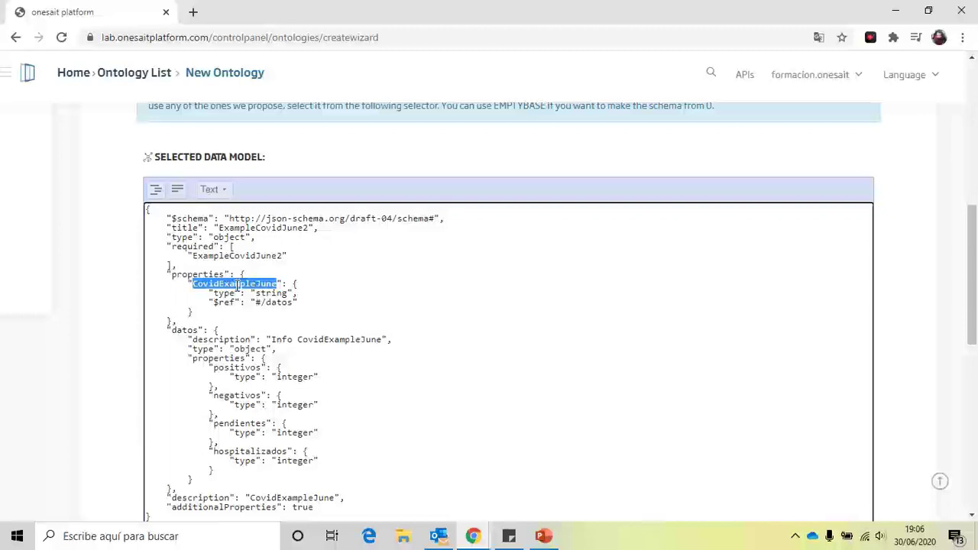
key("ctrl+v")
double_click(333, 340)
key("ctrl+v")
scroll(319, 368, "down", 1)
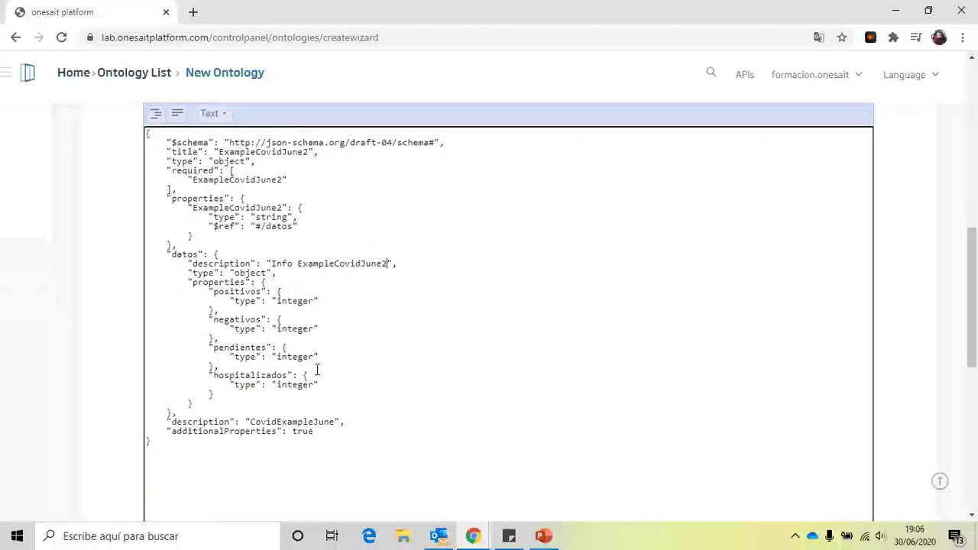
scroll(318, 369, "down", 1)
double_click(298, 354)
key("ctrl+v")
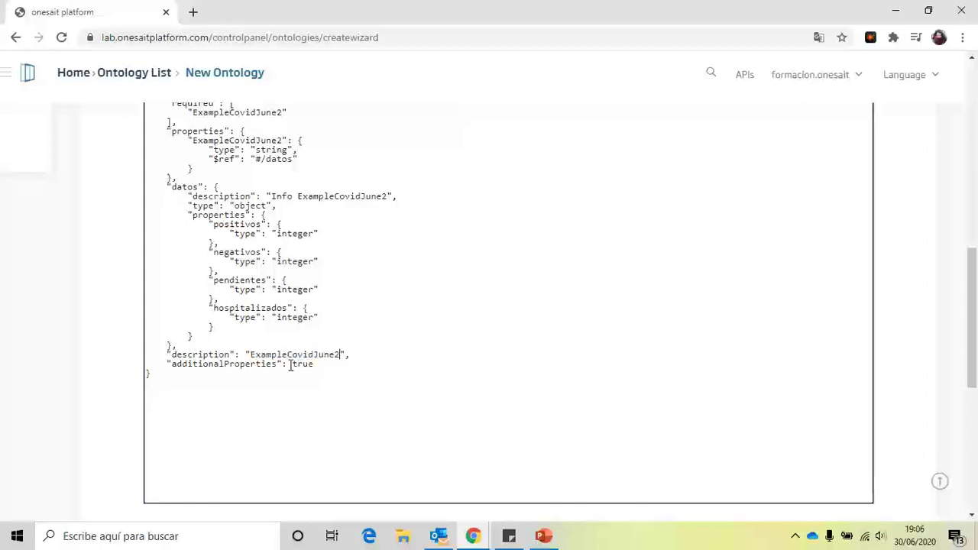
Step: Review the edited schema, generate a JSON instance from it and compare the instance with the datos properties
scroll(341, 372, "up", 2)
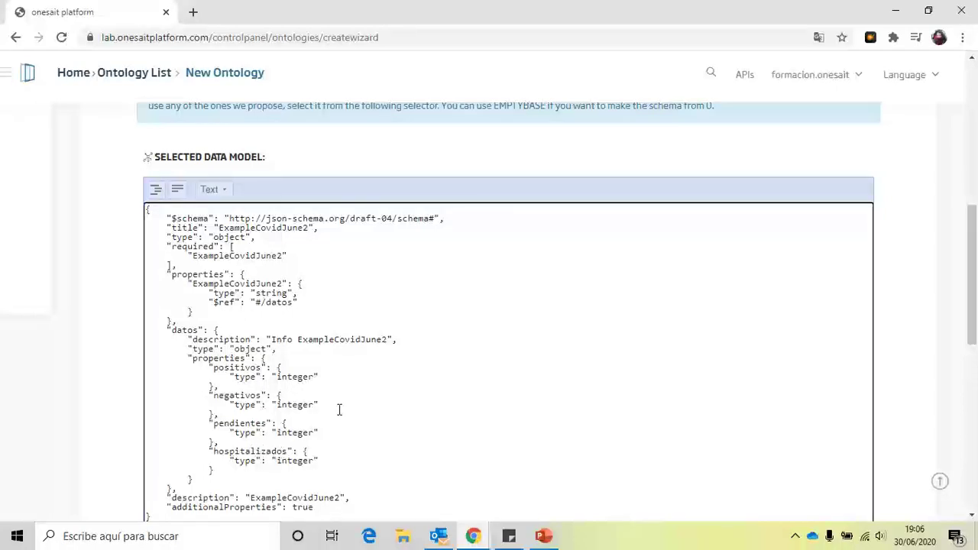
scroll(395, 397, "down", 2)
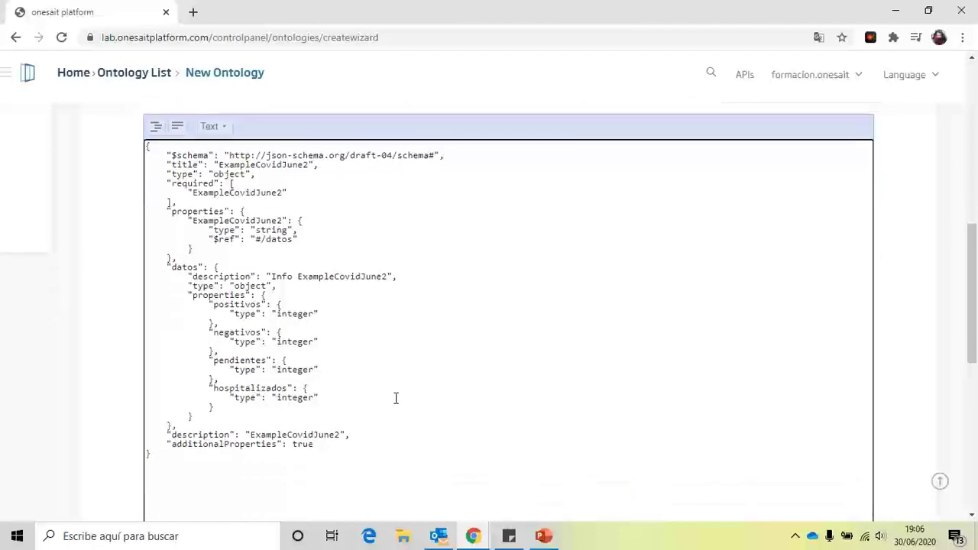
scroll(396, 393, "up", 2)
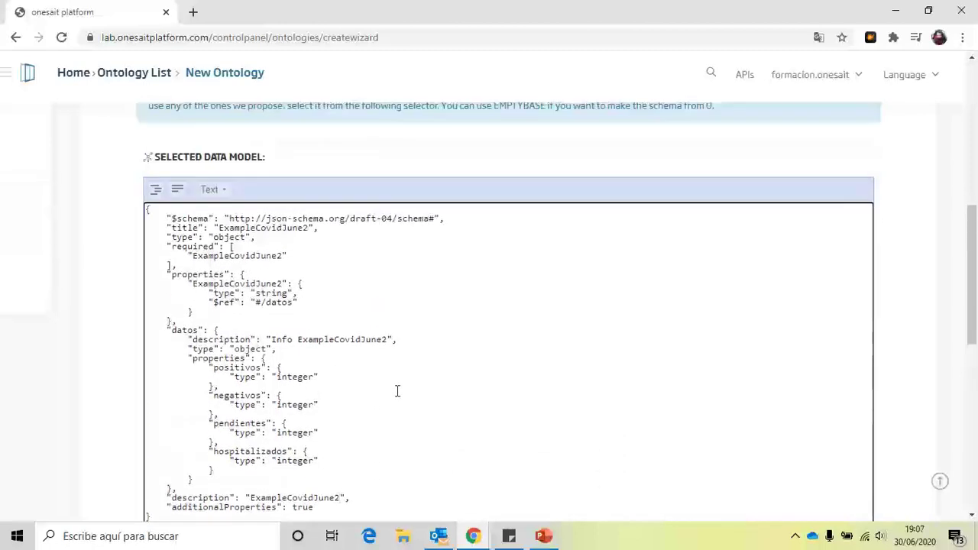
scroll(818, 360, "down", 5)
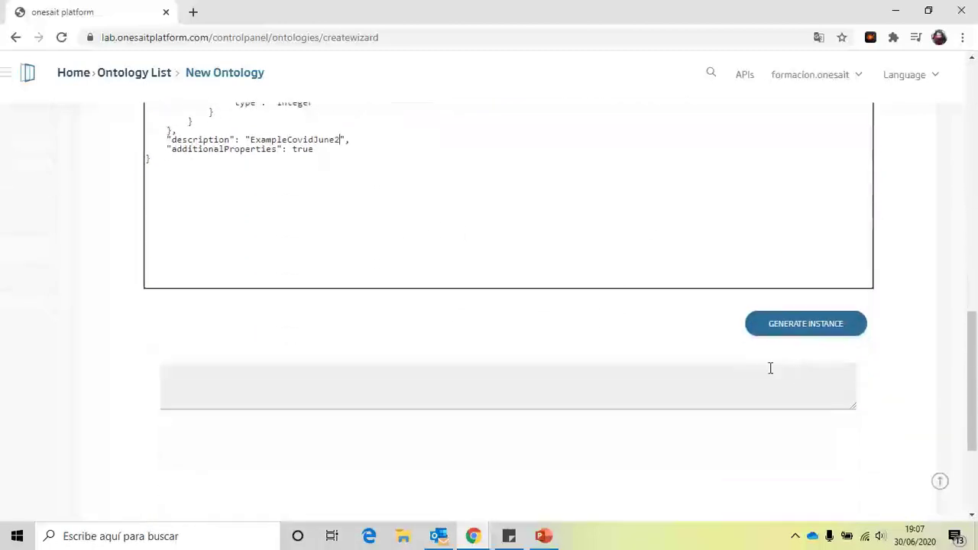
left_click(804, 337)
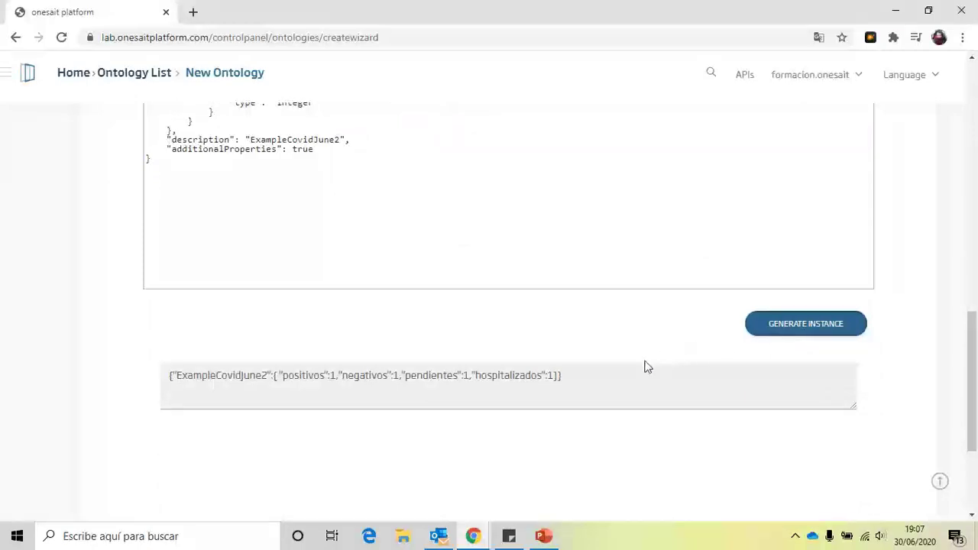
scroll(304, 341, "up", 3)
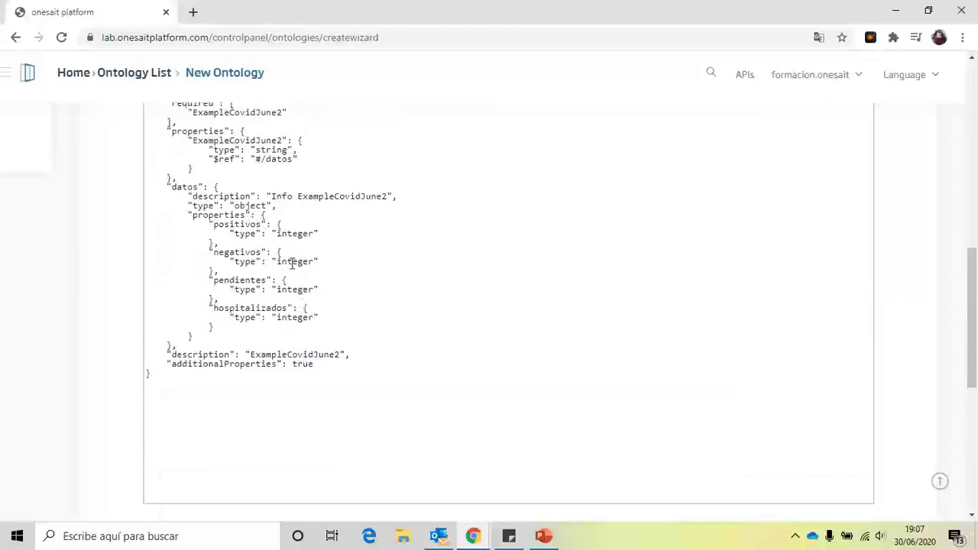
scroll(659, 355, "down", 3)
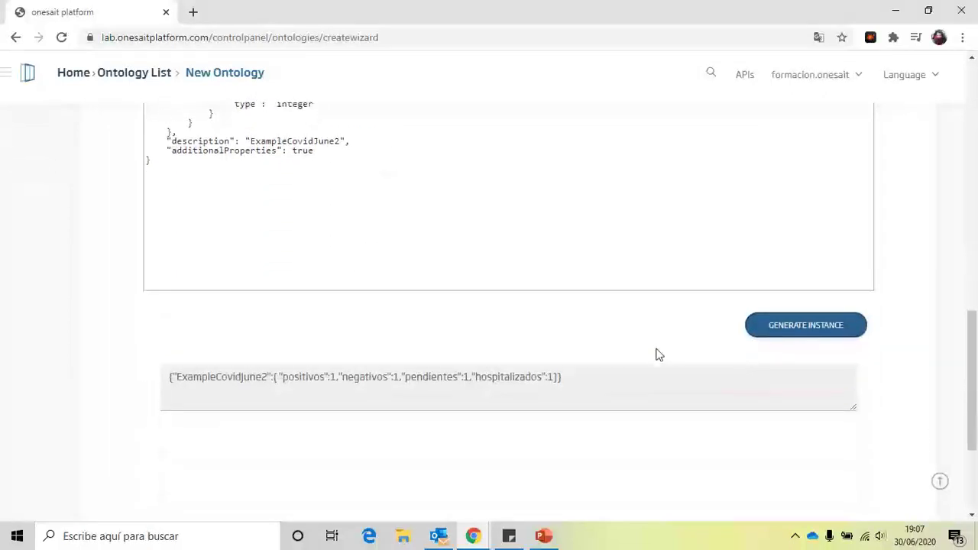
Step: Create the new ontology and dismiss the follow-up options to return to the ontology list
scroll(655, 354, "down", 3)
left_click(877, 364)
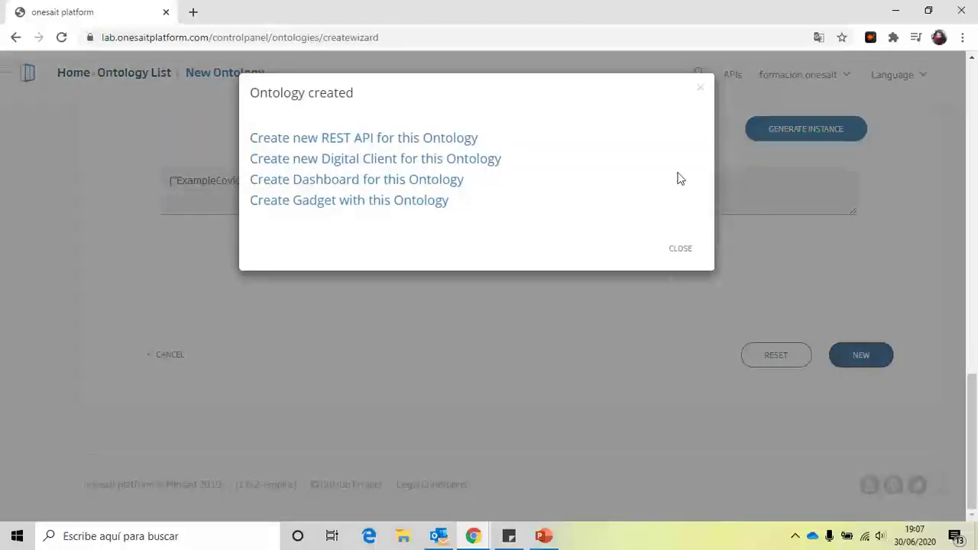
left_click(701, 88)
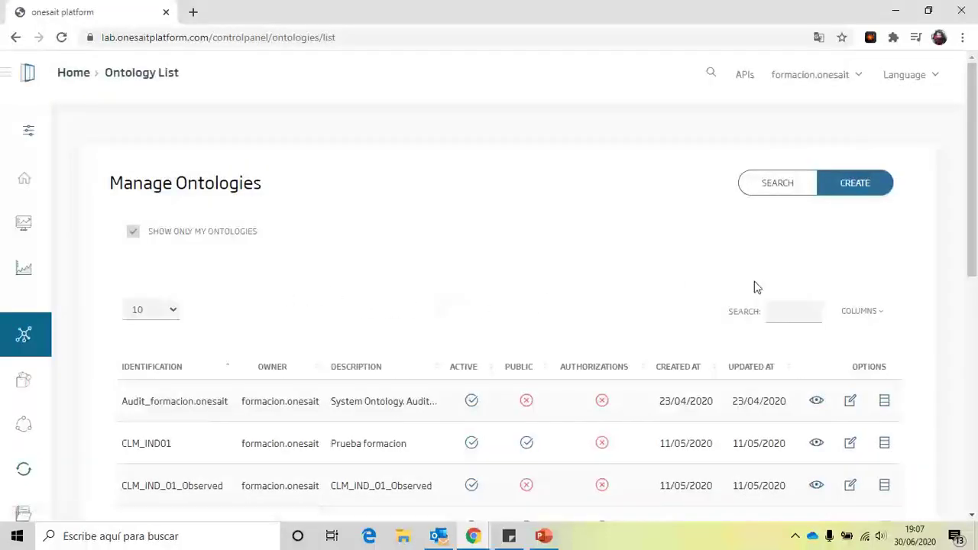
Step: Filter the ontology list by june and copy the identification ExampleCovidJune2
left_click(774, 312)
type("June")
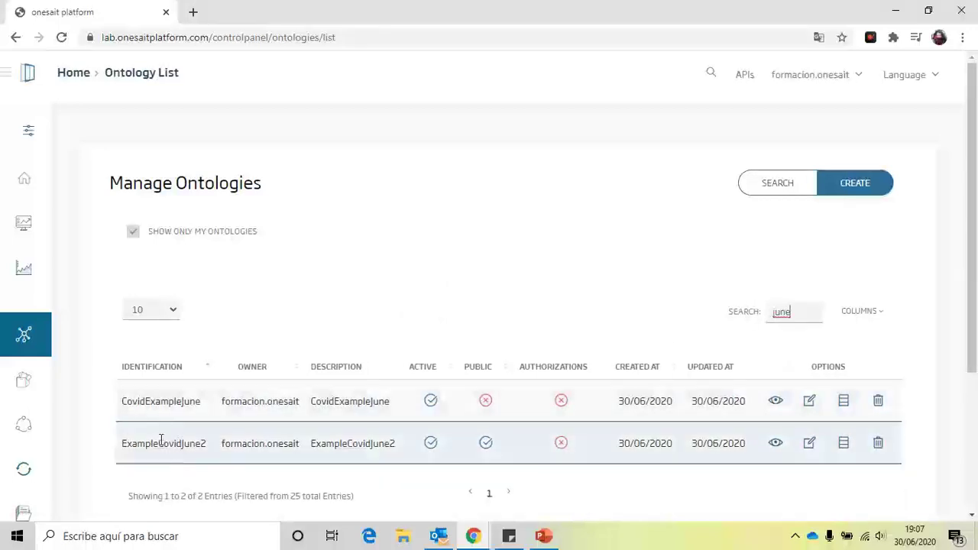
double_click(165, 443)
key("ctrl+c")
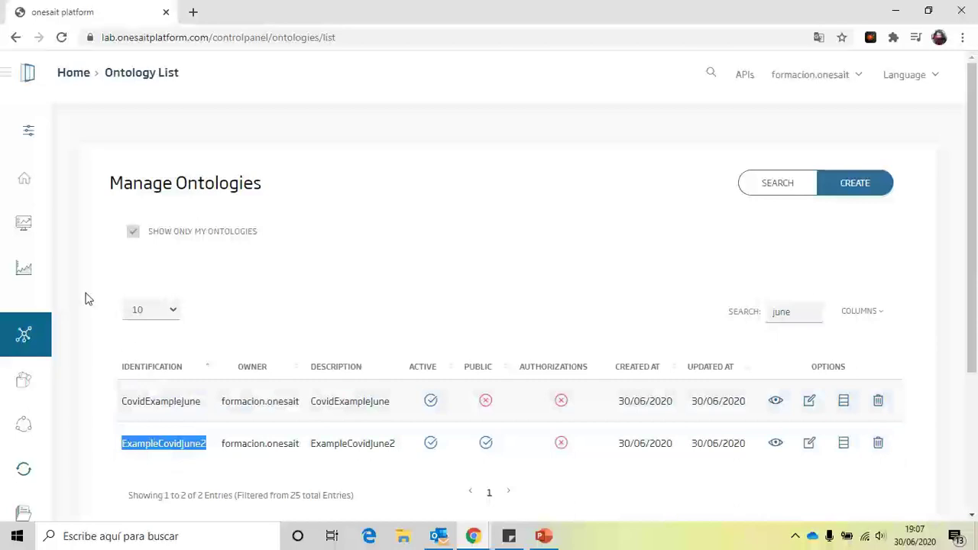
left_click(128, 279)
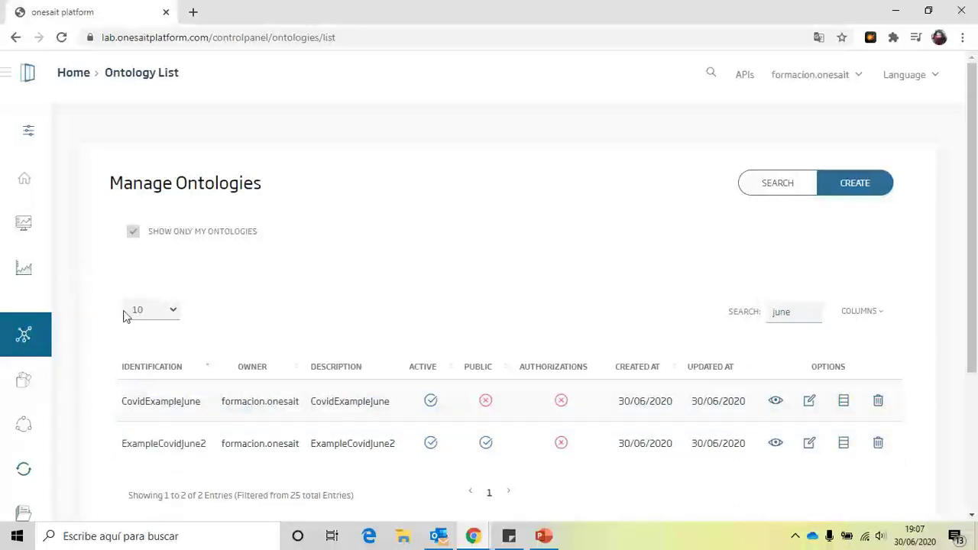
Step: Open the My Digital Clients list under Clients & Digital Twins
mouse_move(42, 333)
scroll(36, 336, "down", 1)
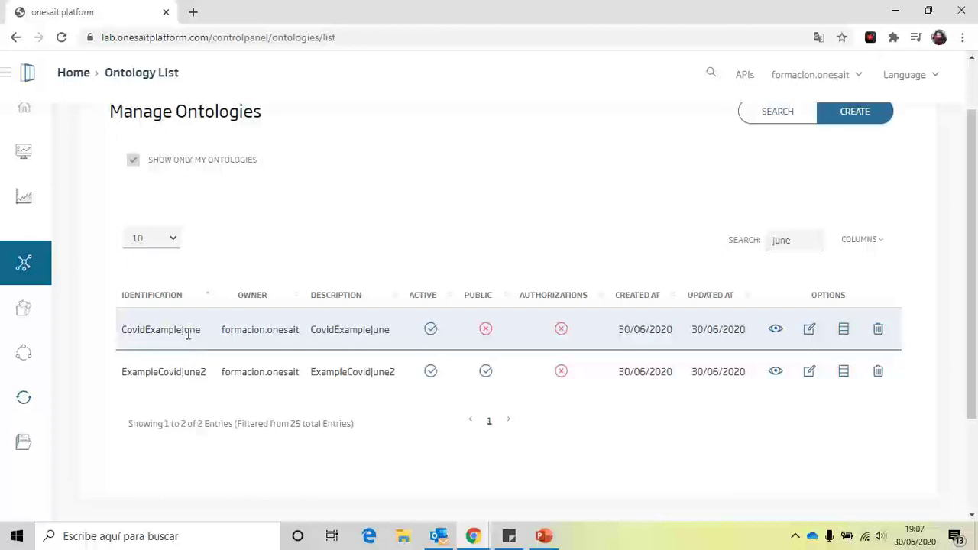
mouse_move(19, 280)
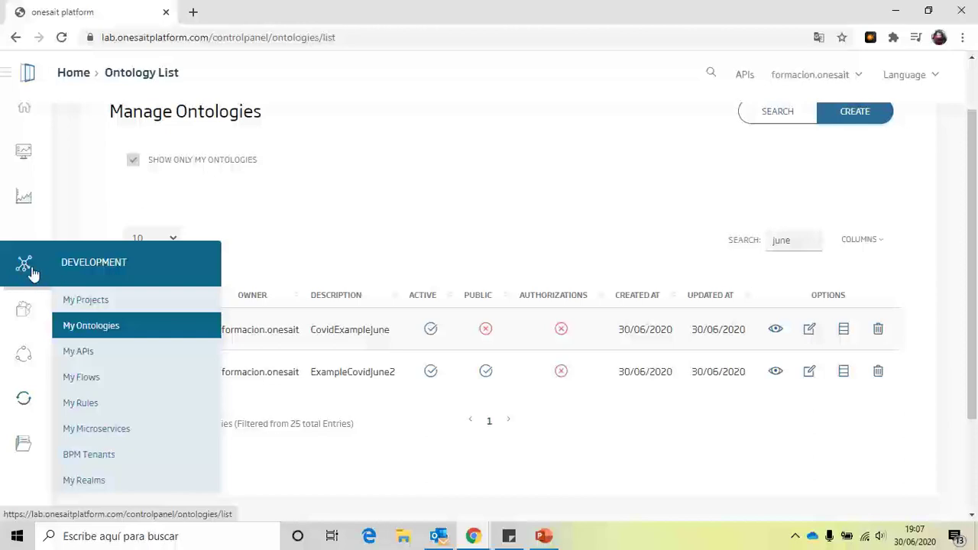
mouse_move(21, 349)
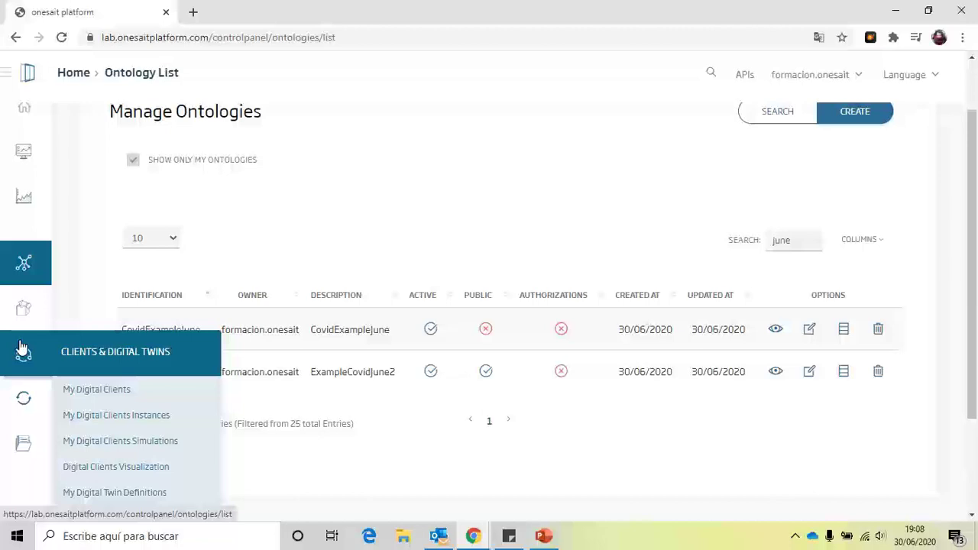
left_click(126, 394)
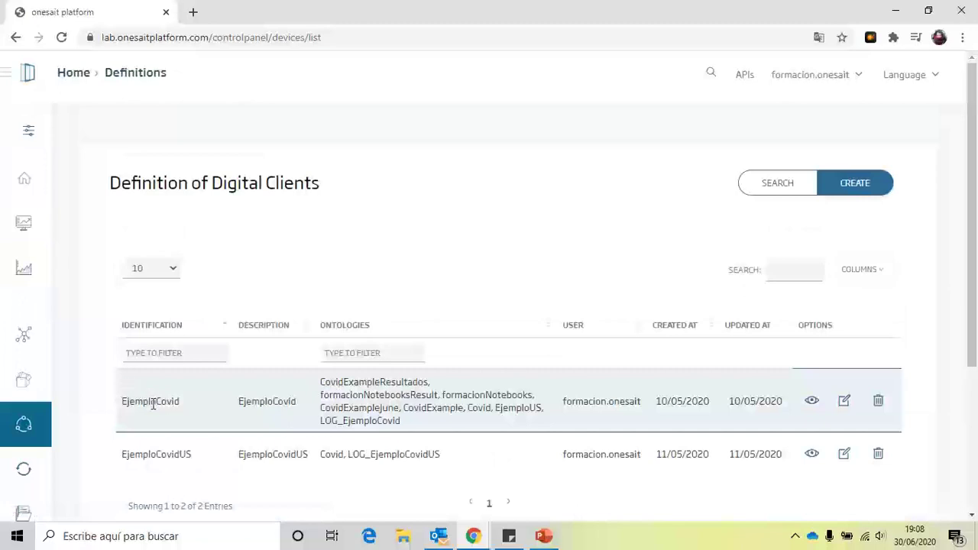
Step: Open the EjemploCovid digital client for editing and add the ontology ExampleCovidJune2 with access level ALL
double_click(142, 405)
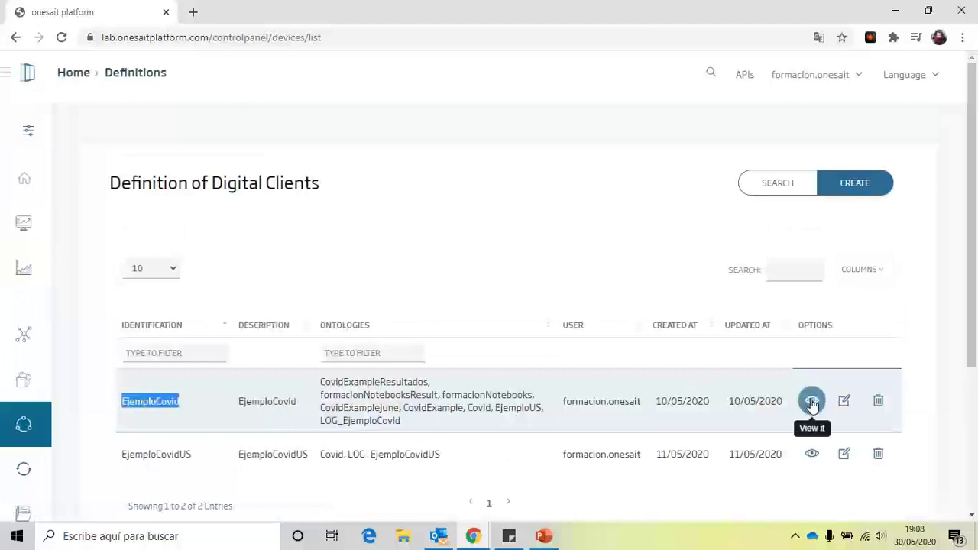
left_click(847, 402)
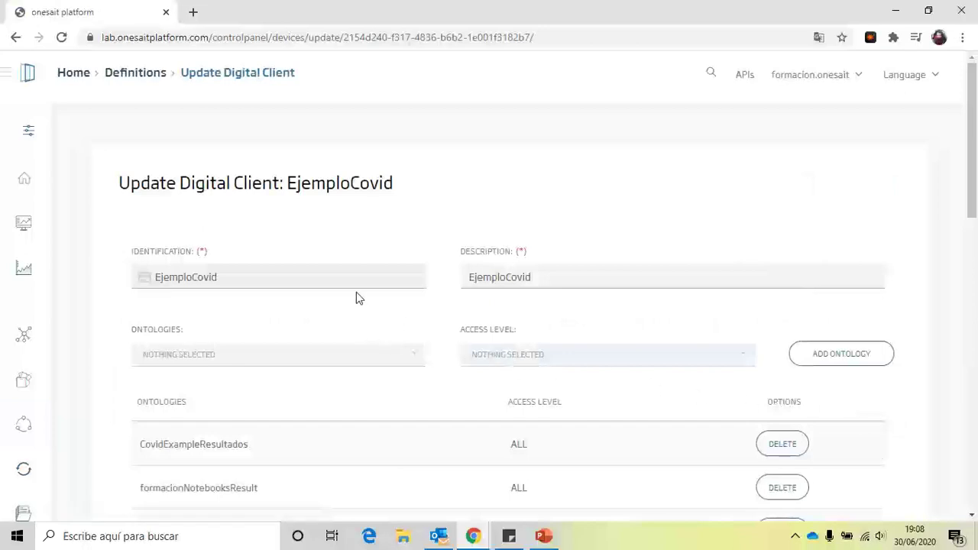
scroll(351, 299, "down", 1)
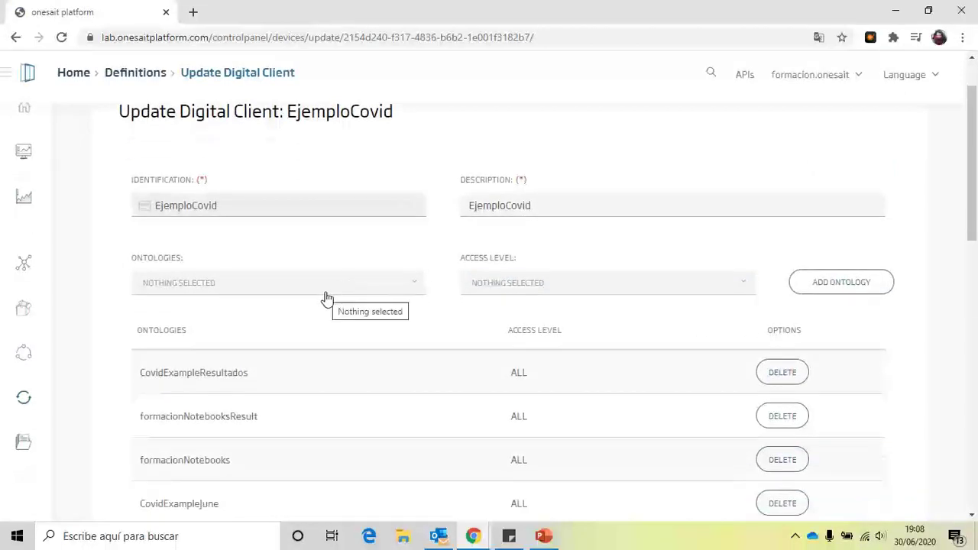
left_click(326, 291)
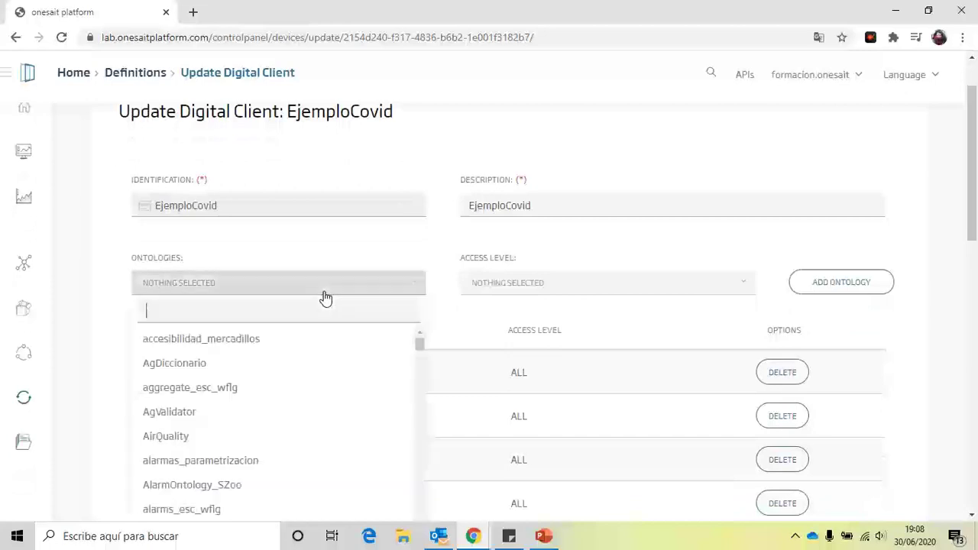
key("ctrl+v")
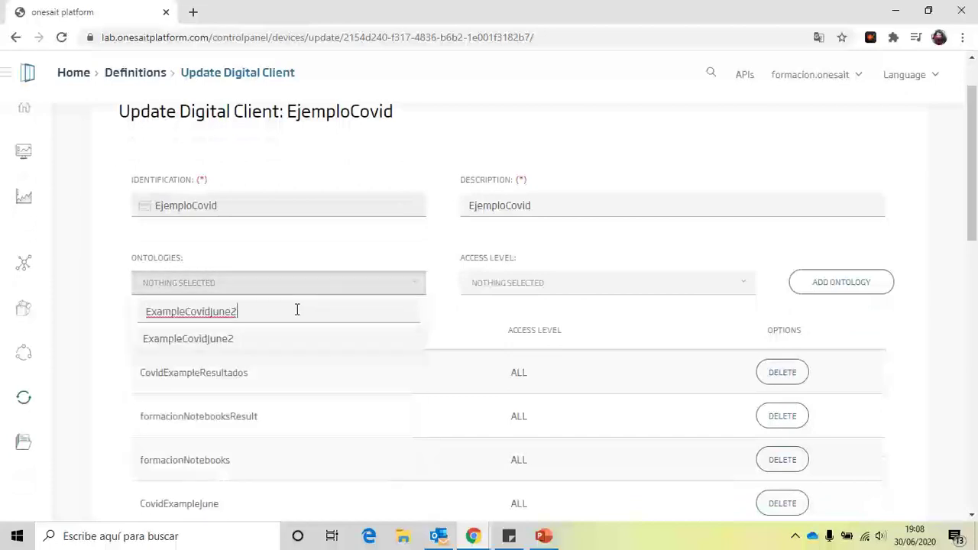
left_click(236, 338)
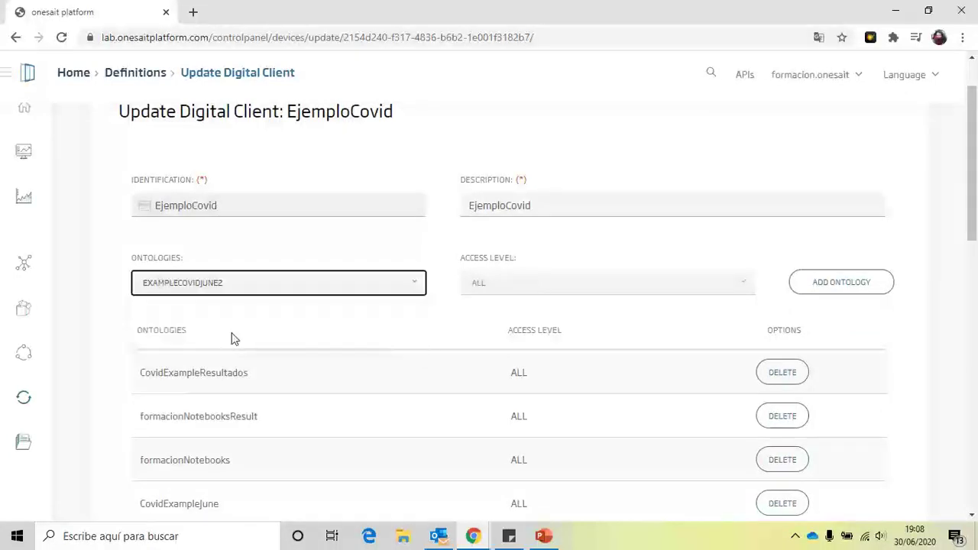
left_click(548, 287)
left_click(506, 346)
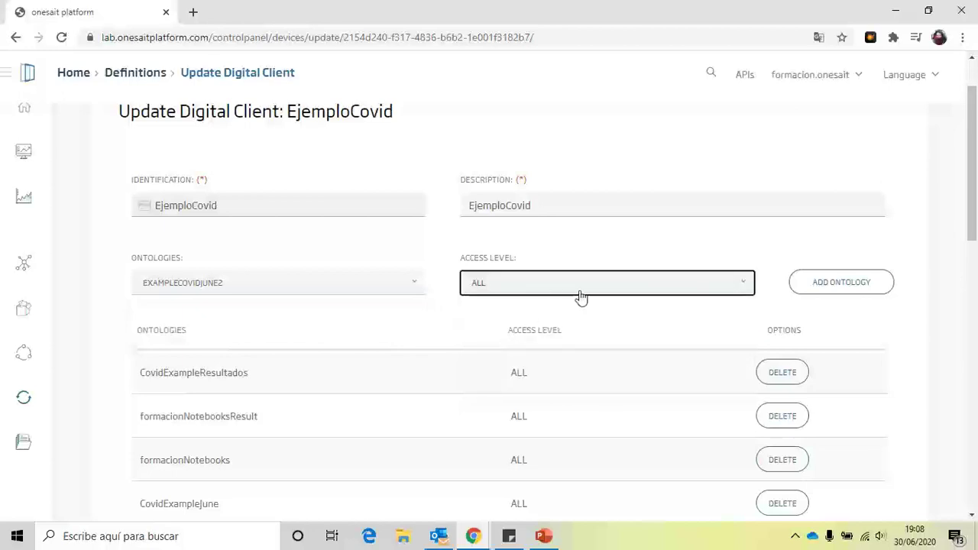
scroll(653, 298, "down", 1)
left_click(809, 216)
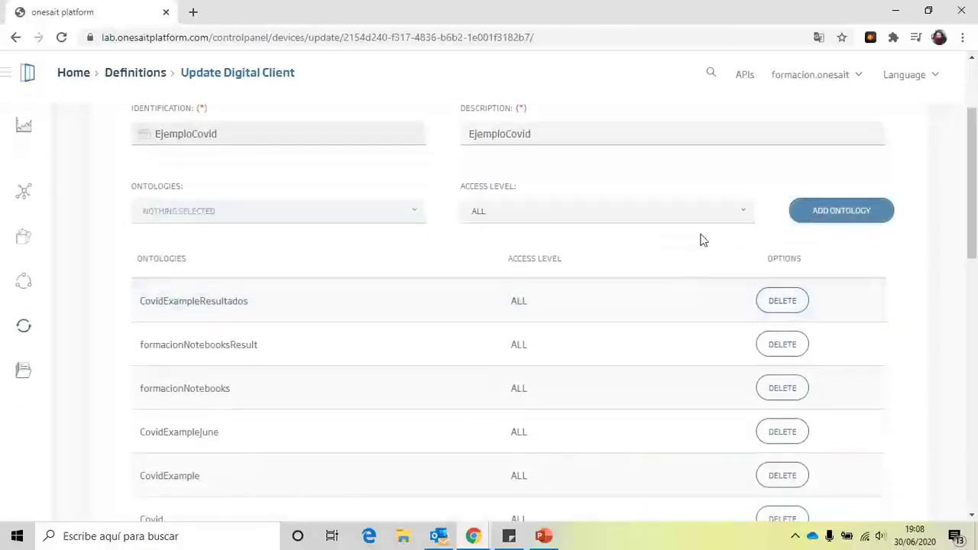
Step: Copy the name ExampleCovidJune2 from the client's ontology list and replace the Ontology value in the sticky note with it
scroll(694, 219, "down", 4)
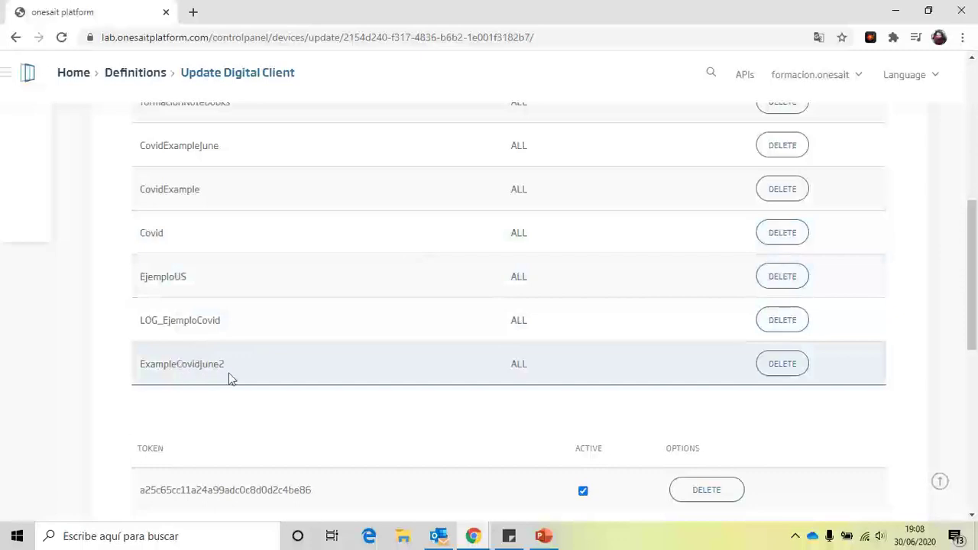
scroll(211, 374, "up", 1)
scroll(214, 383, "down", 2)
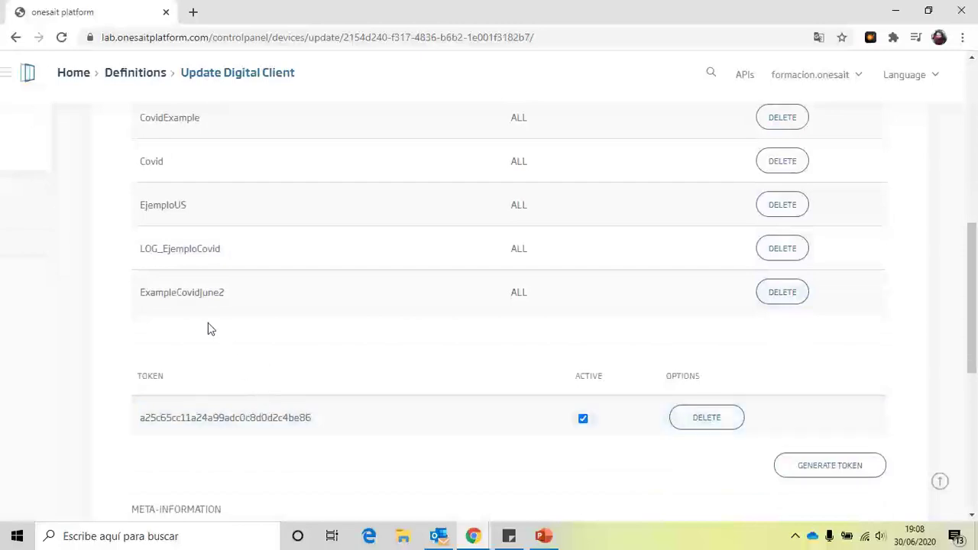
scroll(208, 322, "up", 5)
scroll(214, 310, "up", 2)
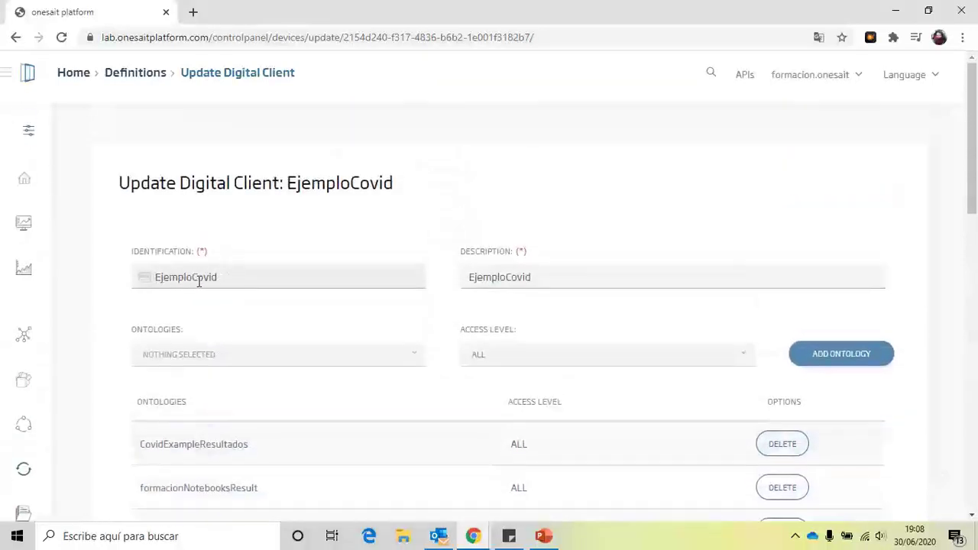
scroll(225, 306, "down", 5)
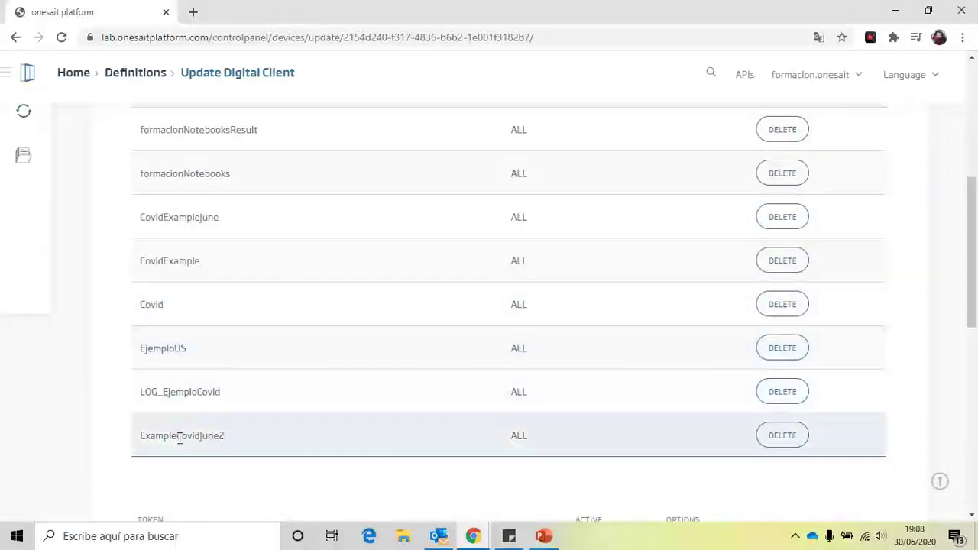
double_click(179, 438)
key("ctrl+c")
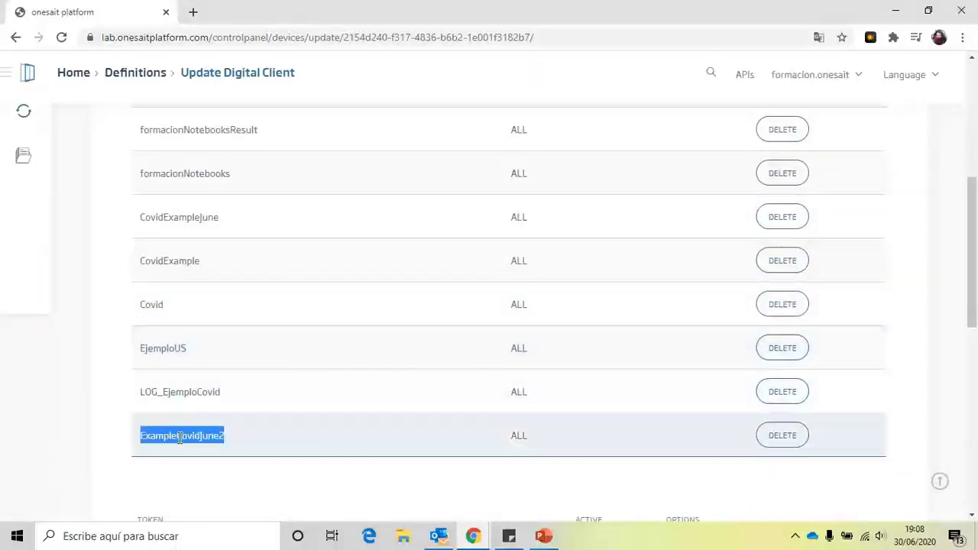
left_click(509, 535)
scroll(493, 348, "up", 2)
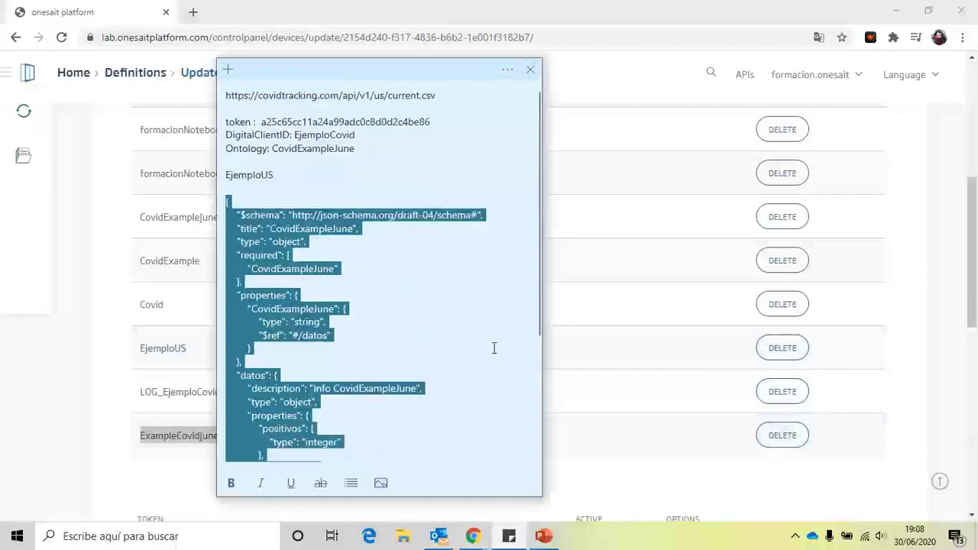
left_click(337, 157)
double_click(316, 149)
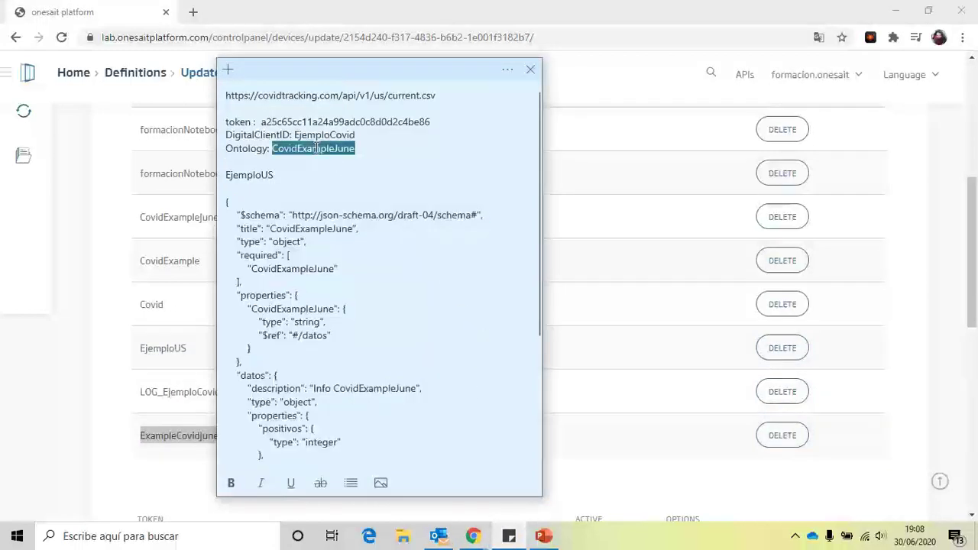
key("ctrl+v")
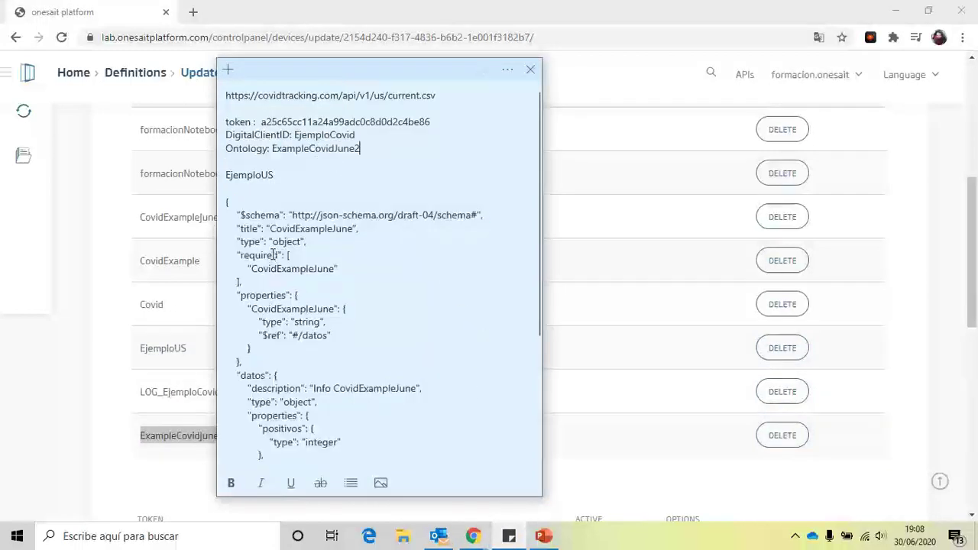
Step: Highlight the token, DigitalClientID and Ontology lines of the note one after another to review the connection data
left_click(226, 121)
left_click(434, 122, "shift")
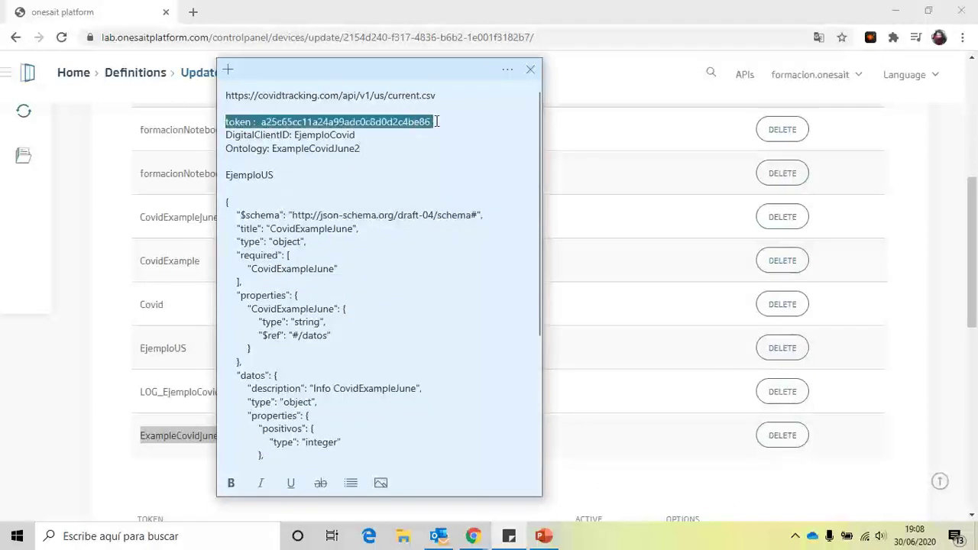
left_click_drag(227, 136, 356, 136)
left_click(365, 145)
left_click(226, 153, "shift")
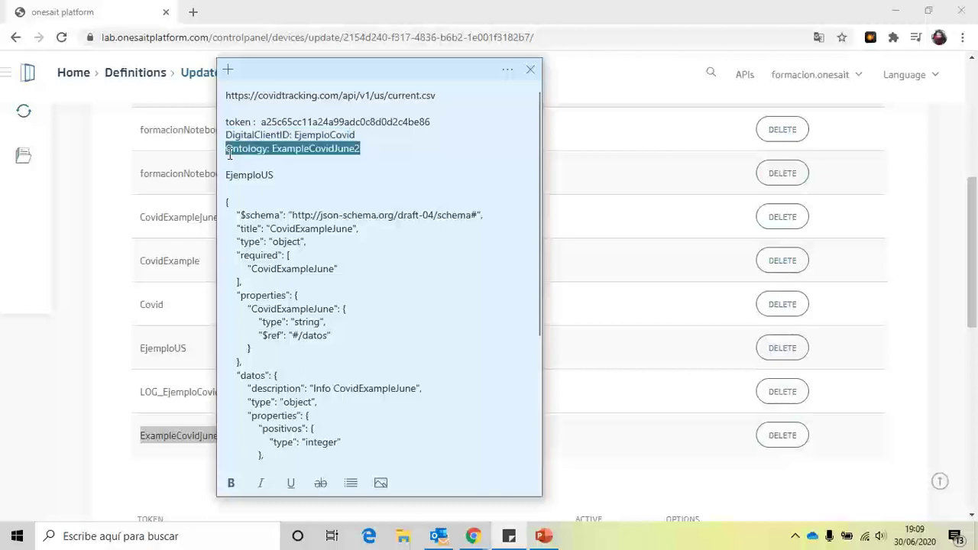
Step: Delete the EjemploUS line from the note
left_click(304, 181)
left_click(221, 175, "shift")
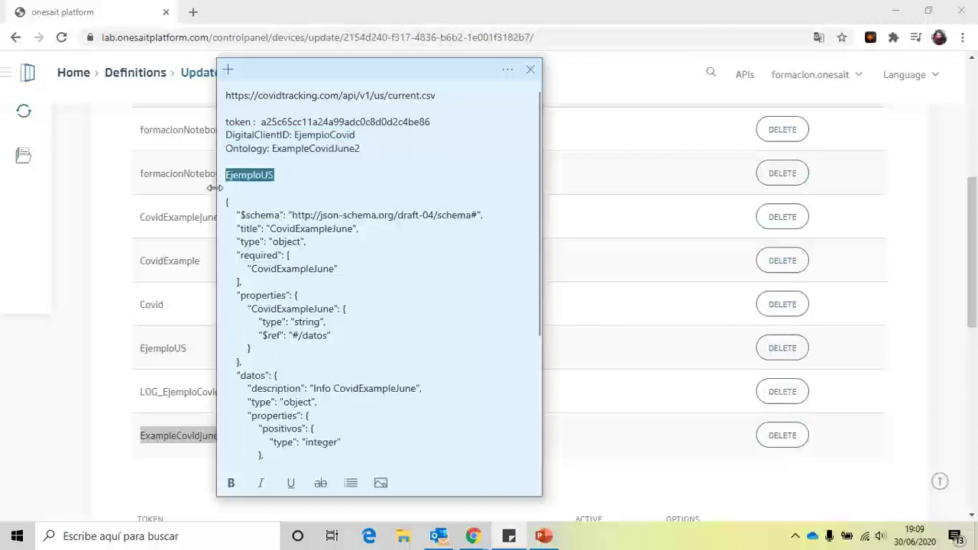
key("BackSpace")
key("BackSpace")
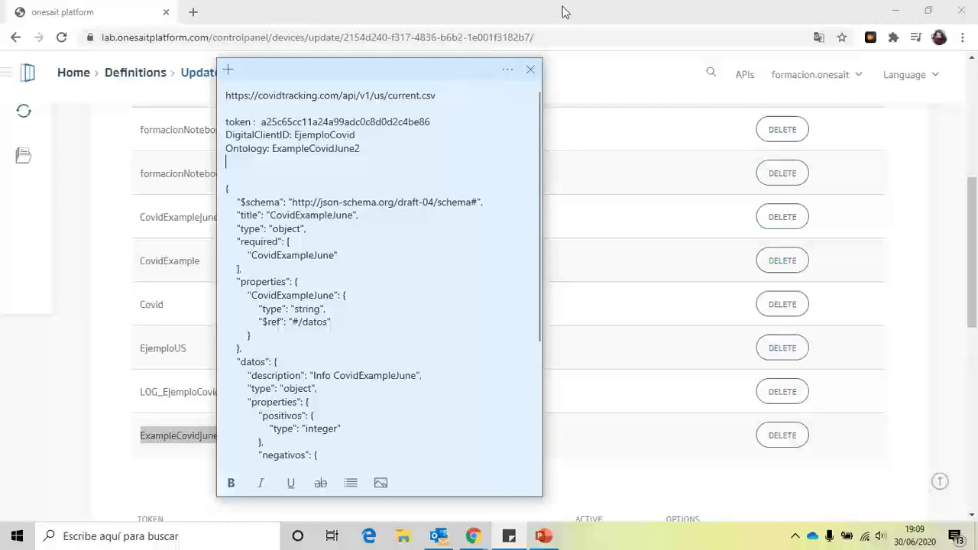
Step: Return to the EjemploCovid digital client in the browser and save its update
left_click(571, 9)
scroll(302, 332, "up", 4)
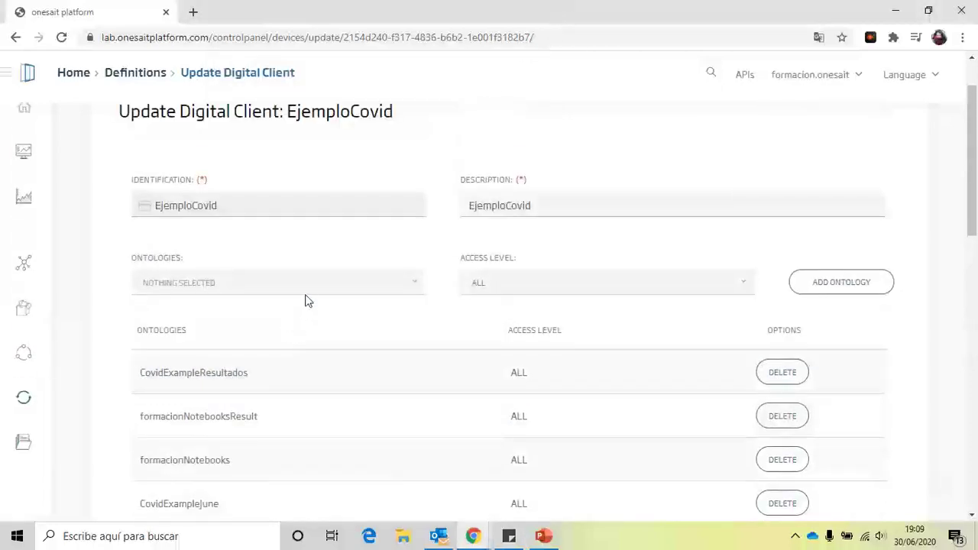
scroll(790, 305, "down", 5)
scroll(718, 382, "down", 4)
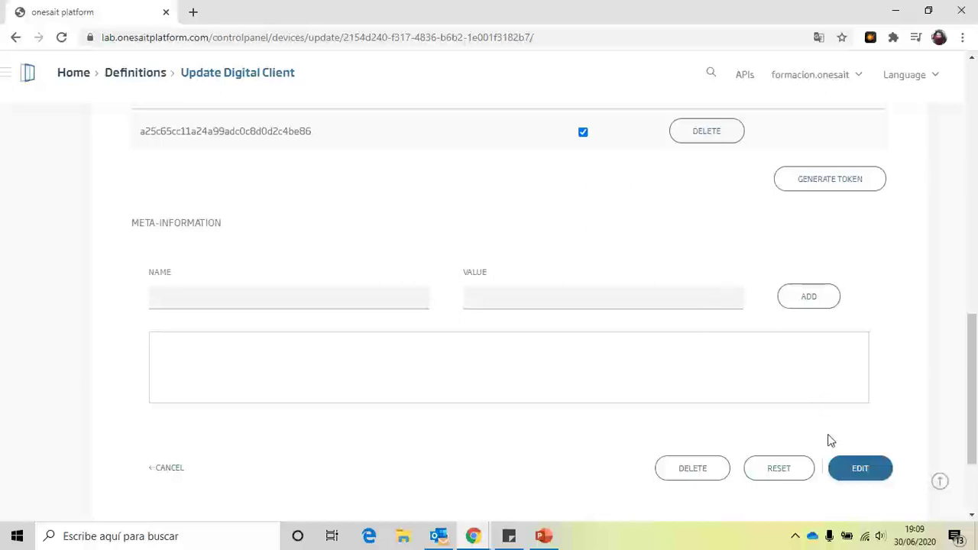
left_click(875, 470)
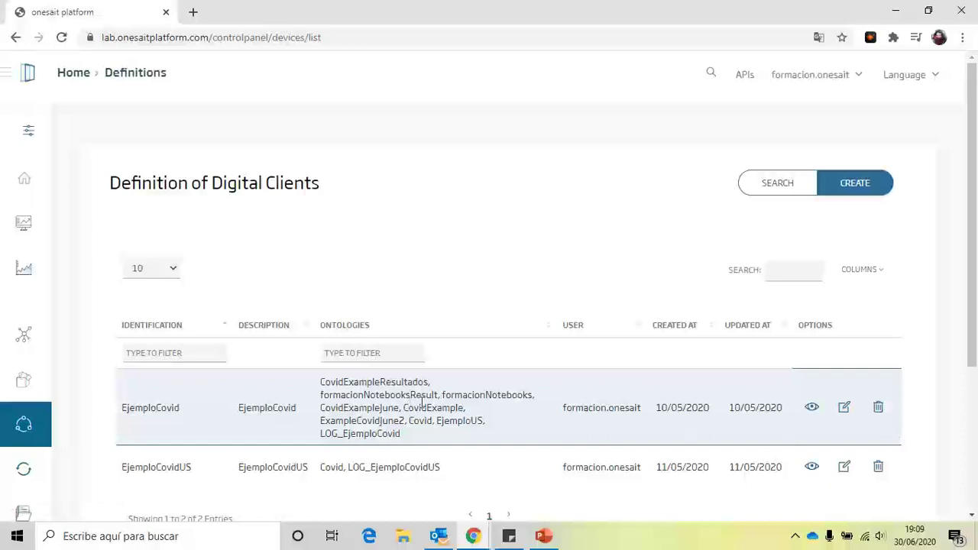
Step: Copy the ontology name ExampleCovidJune2 from the EjemploCovid entry and open the My DataFlows list
double_click(341, 425)
key("ctrl+c")
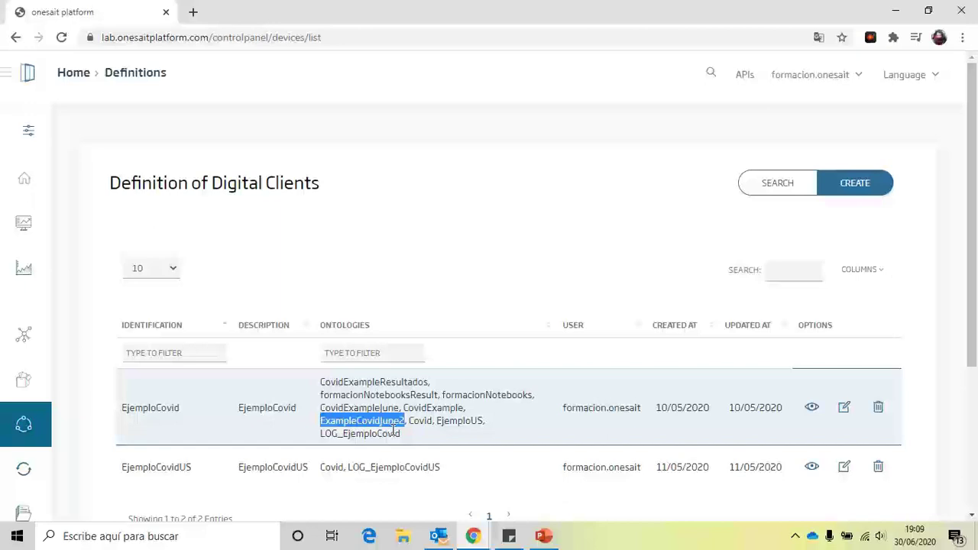
mouse_move(34, 235)
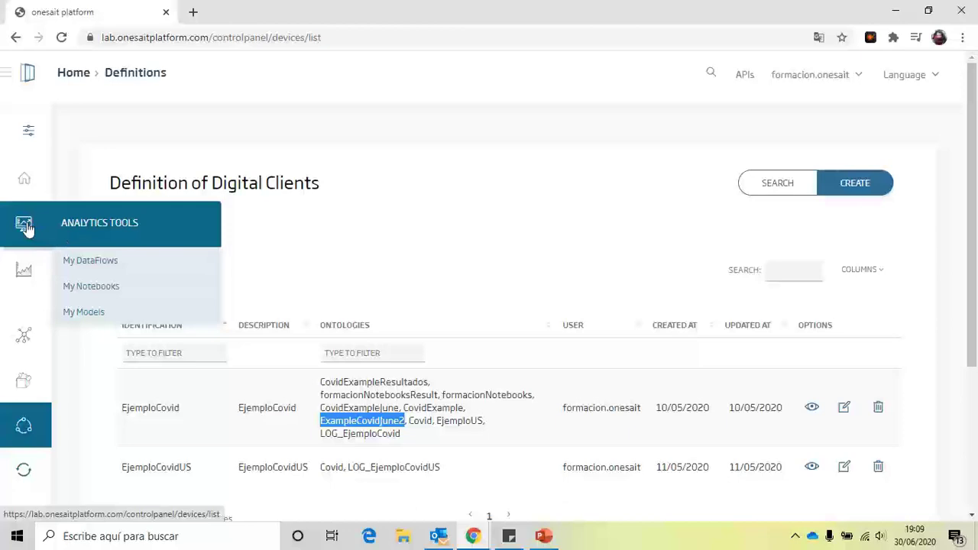
left_click(104, 269)
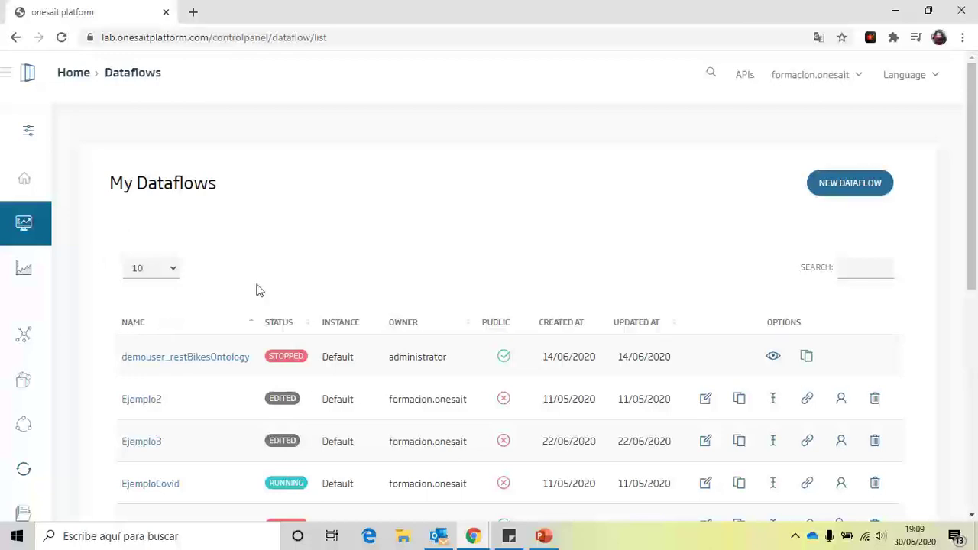
Step: Create a new dataflow of type Data collector with the pipeline name ExampleCovidJune2
left_click(838, 197)
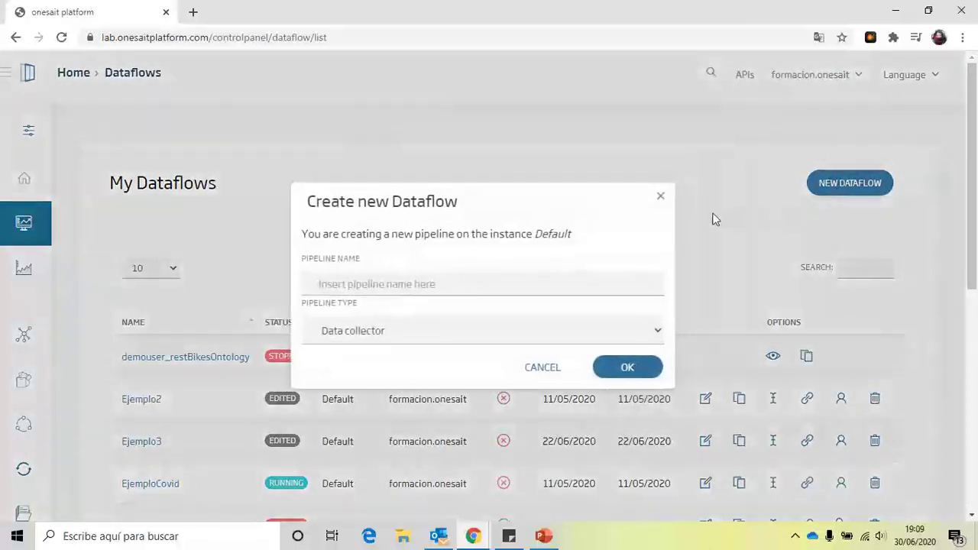
left_click(495, 276)
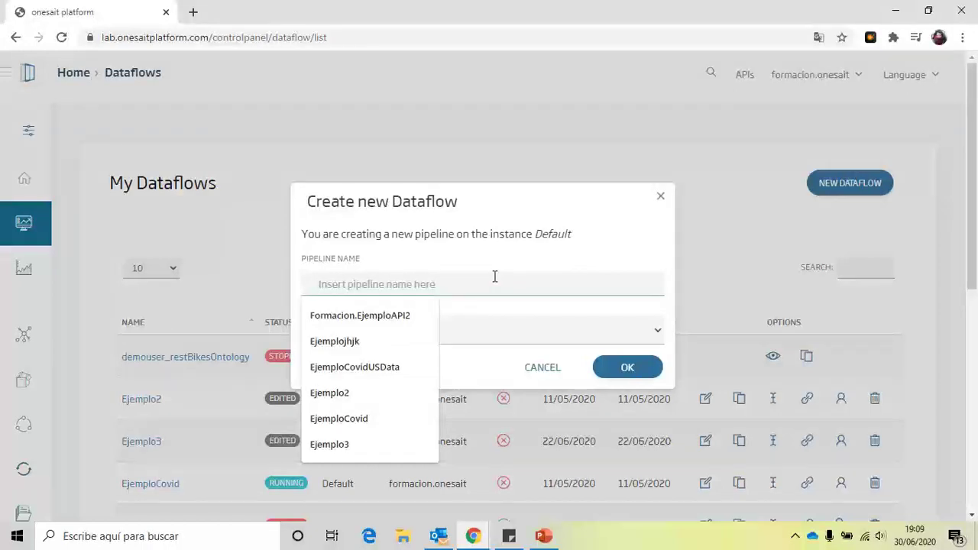
type("E")
key("BackSpace")
key("ctrl+v")
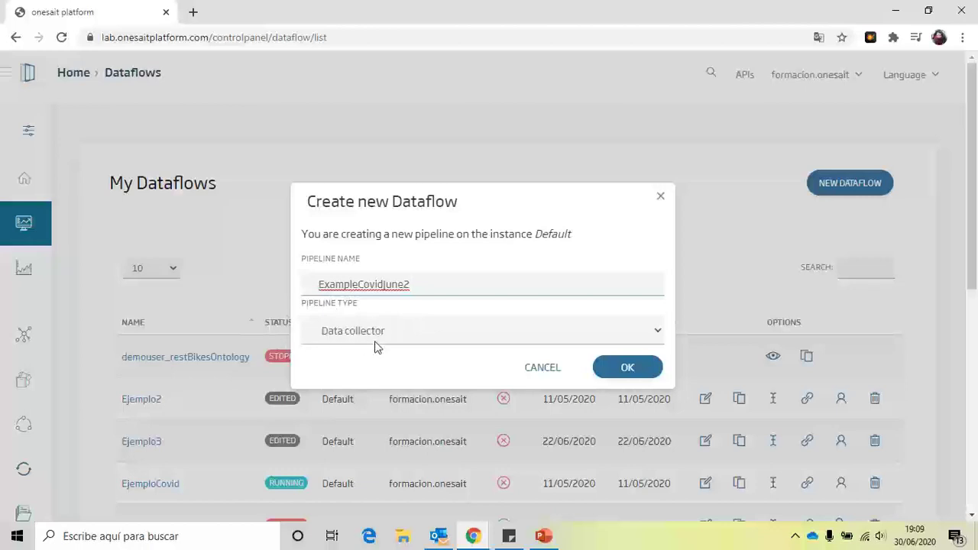
left_click(653, 369)
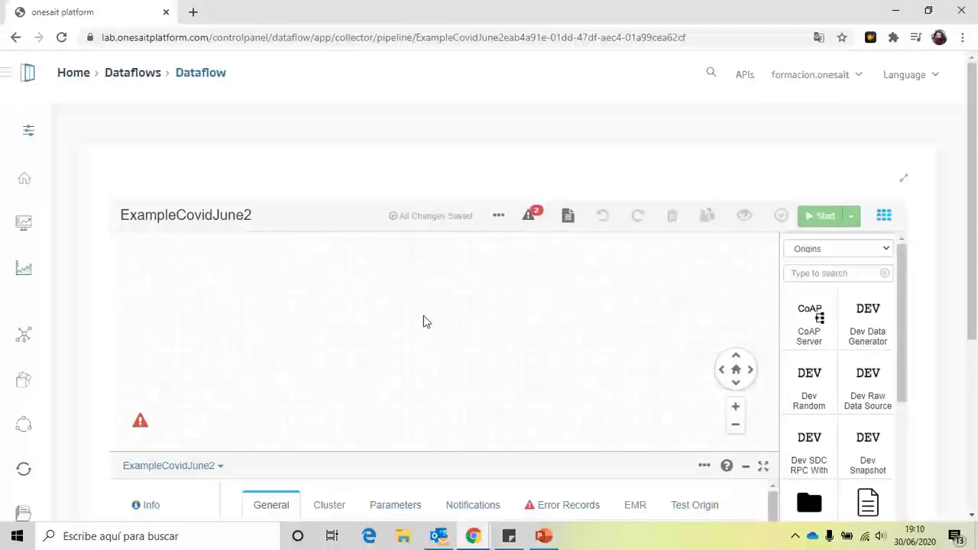
Step: Set the pipeline's Error Records handling to Discard (Library: Basic)
scroll(428, 321, "down", 2)
mouse_move(140, 281)
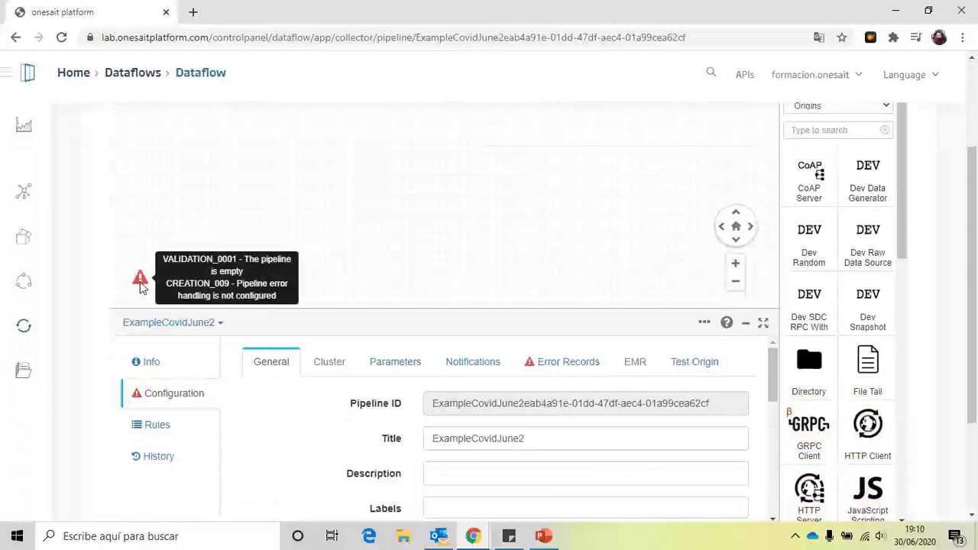
left_click(140, 281)
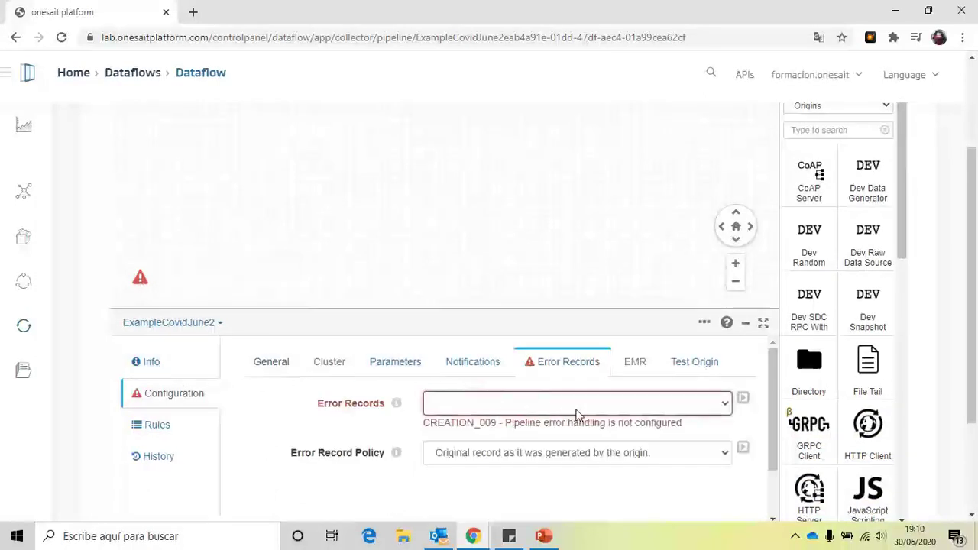
left_click(673, 406)
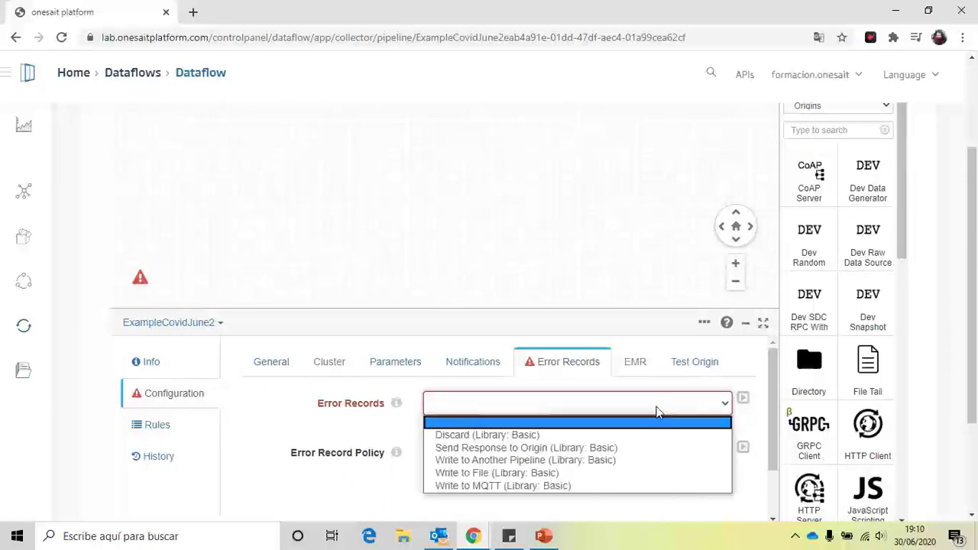
left_click(526, 436)
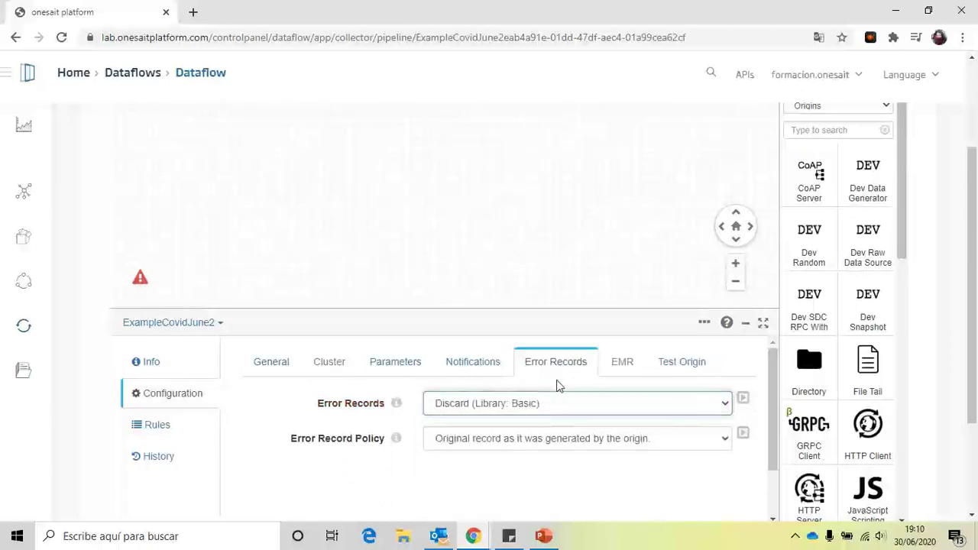
scroll(534, 201, "up", 1)
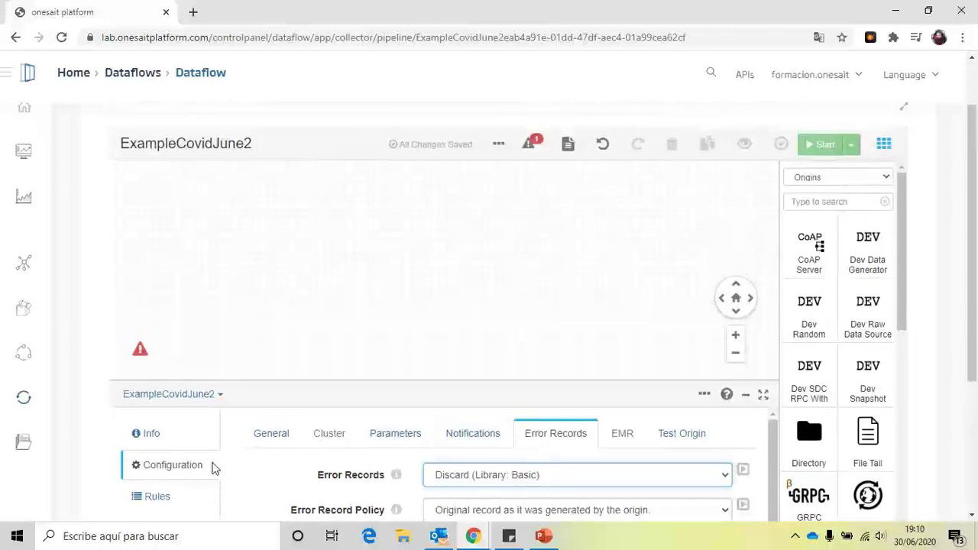
left_click(461, 278)
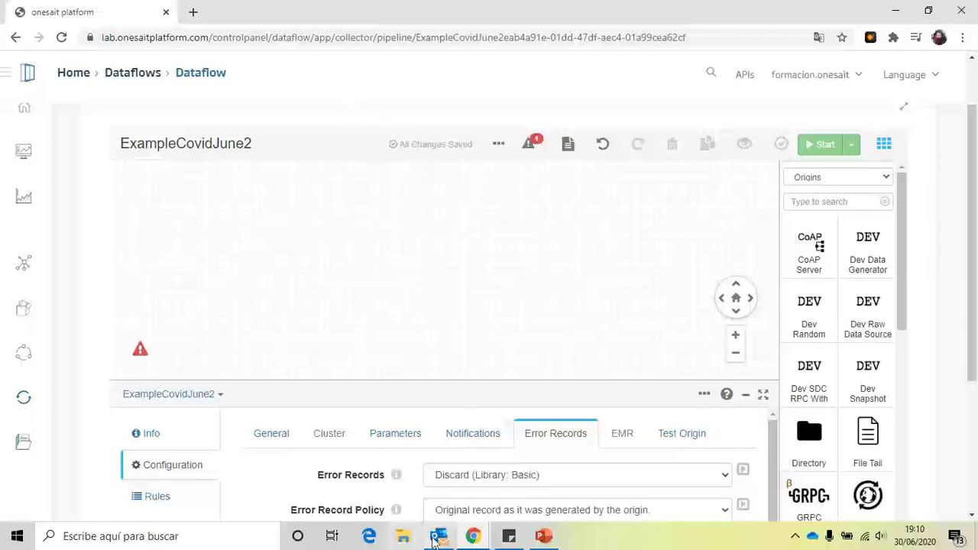
left_click(509, 536)
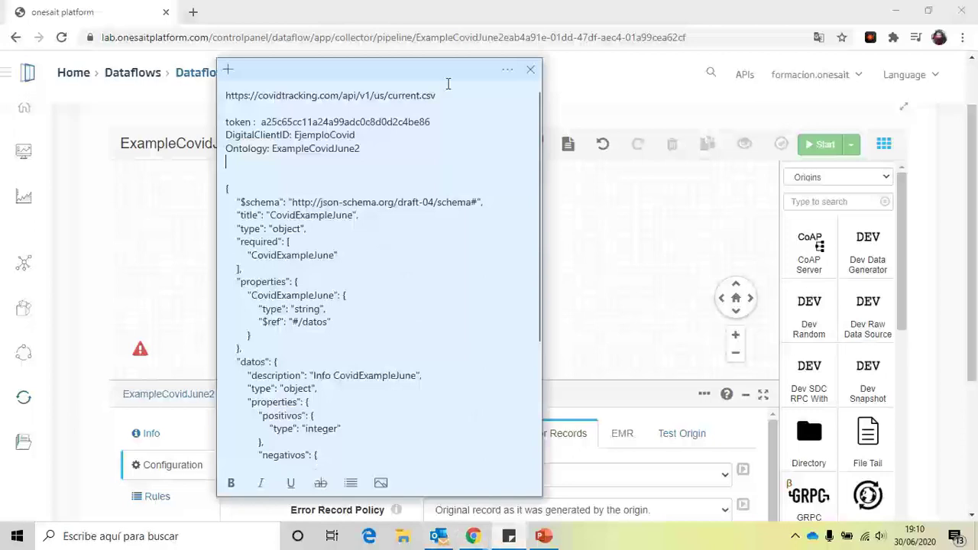
left_click_drag(441, 95, 227, 96)
key("ctrl+c")
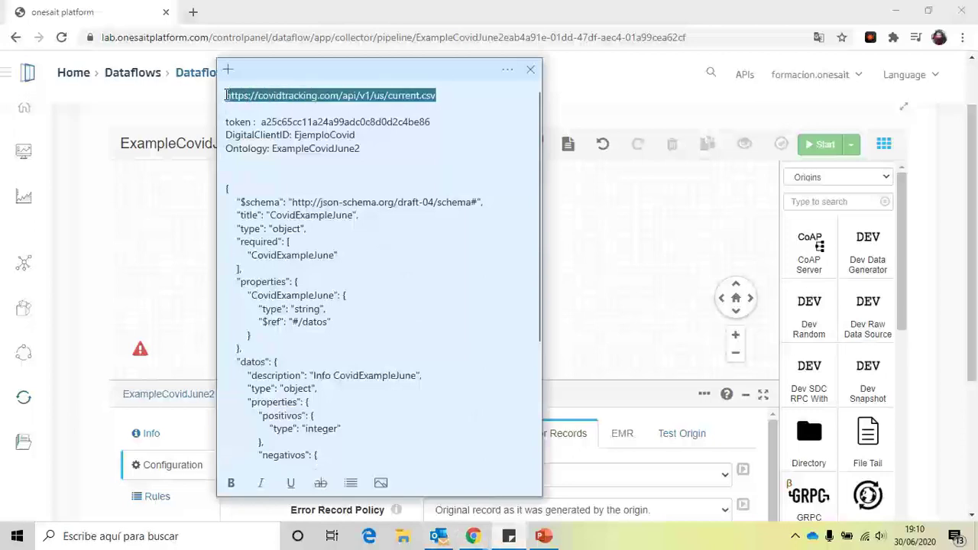
left_click(193, 12)
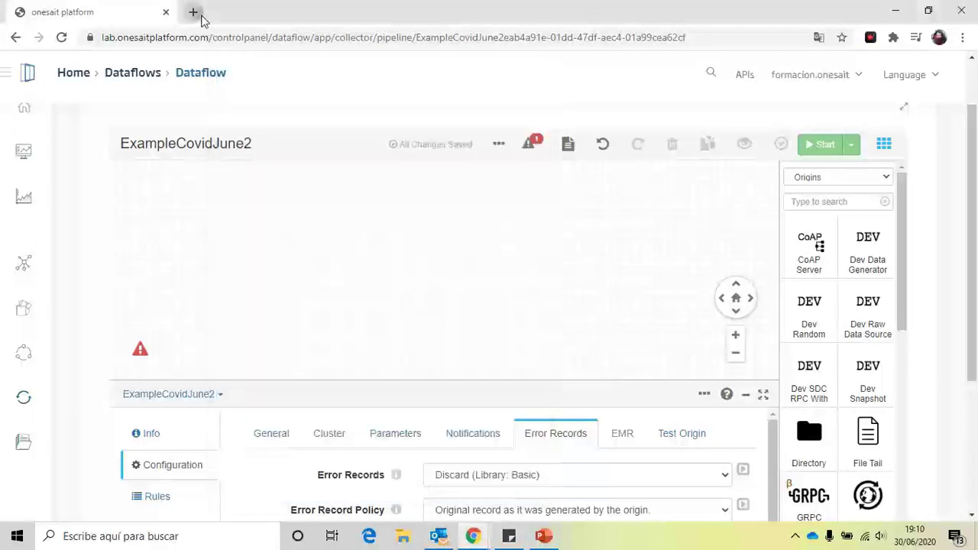
key("ctrl+v")
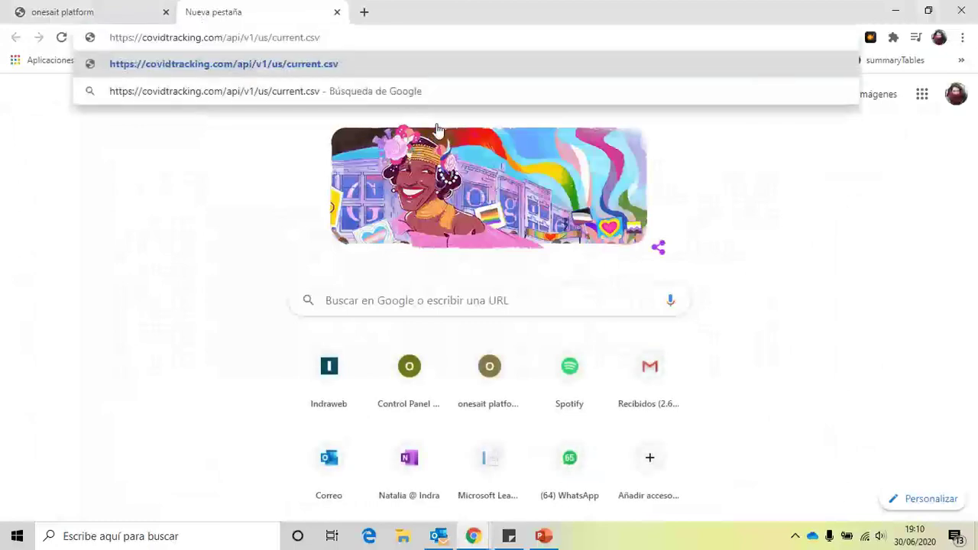
key("Return")
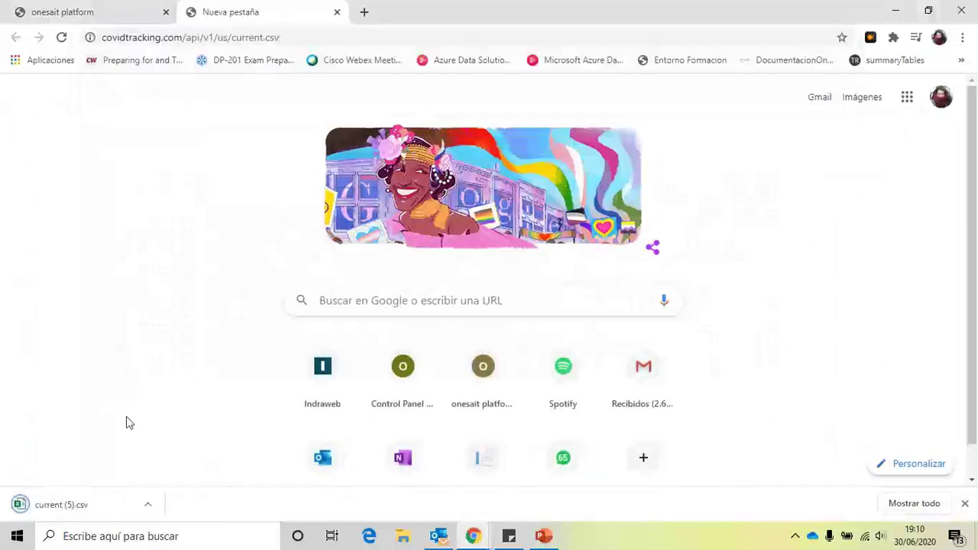
Step: Open the downloaded CSV in Excel, examine its header and data rows, and return to the ExampleCovidJune2 dataflow in the browser
left_click(52, 502)
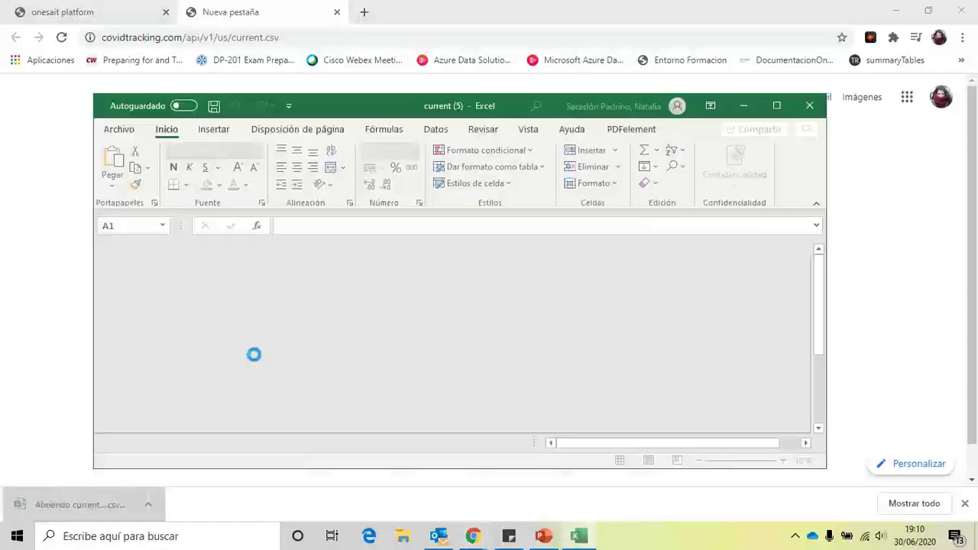
left_click(776, 106)
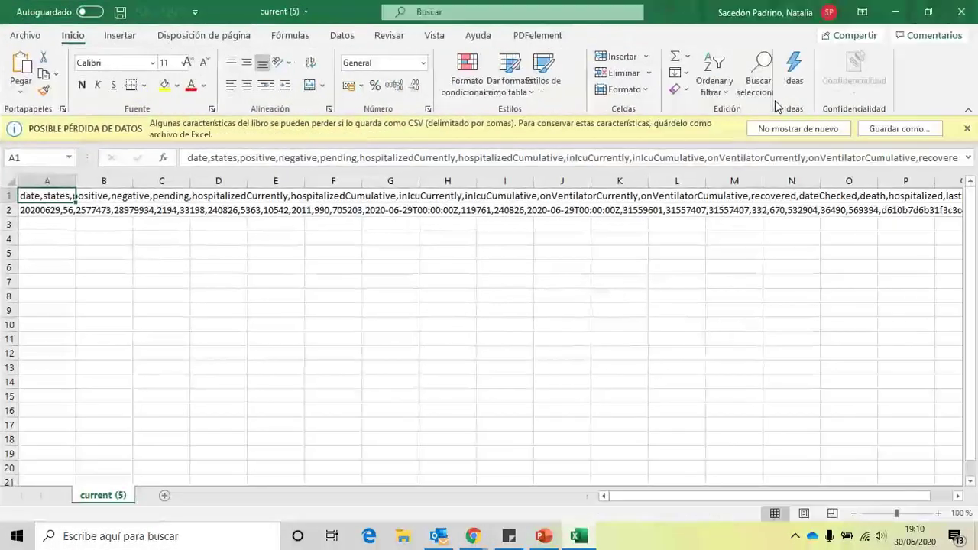
left_click(6, 210)
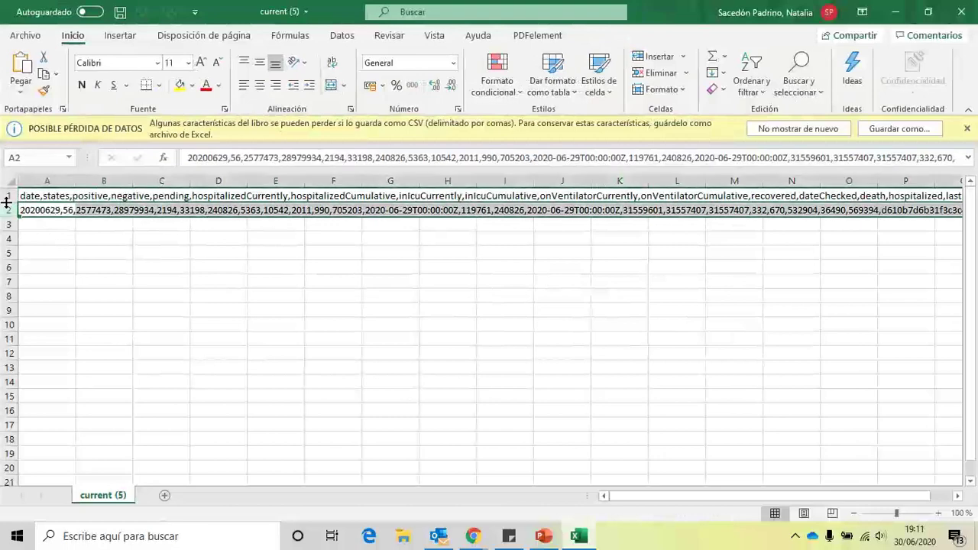
left_click(5, 196)
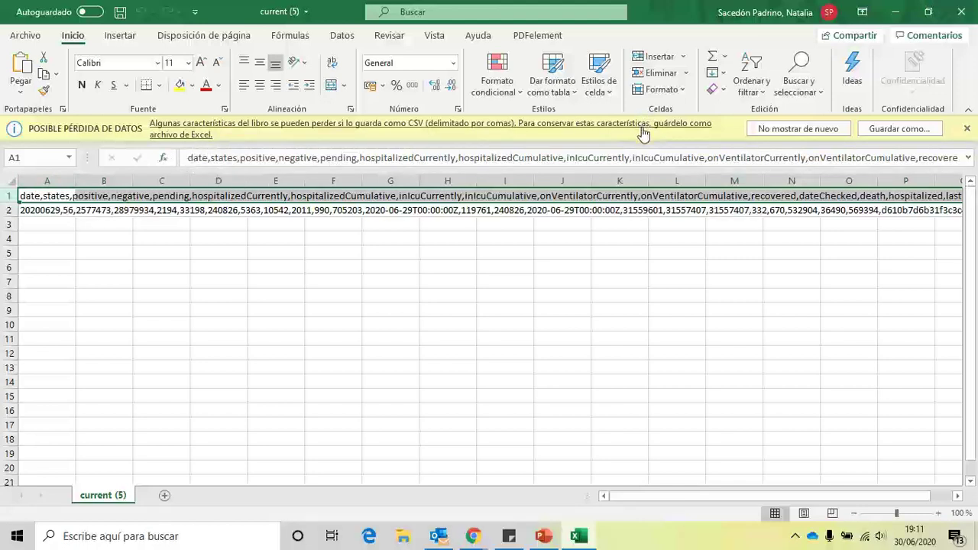
left_click(49, 209)
left_click(104, 210)
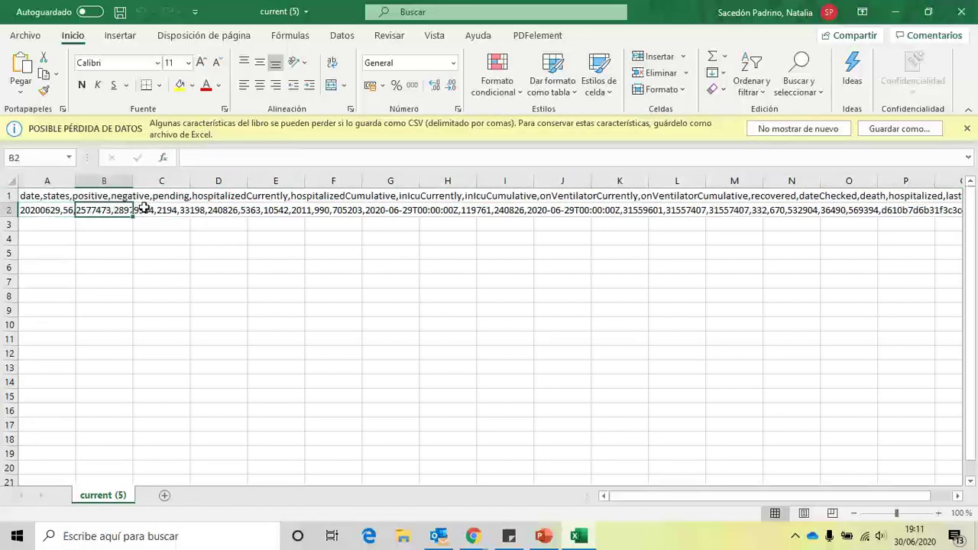
left_click(124, 196)
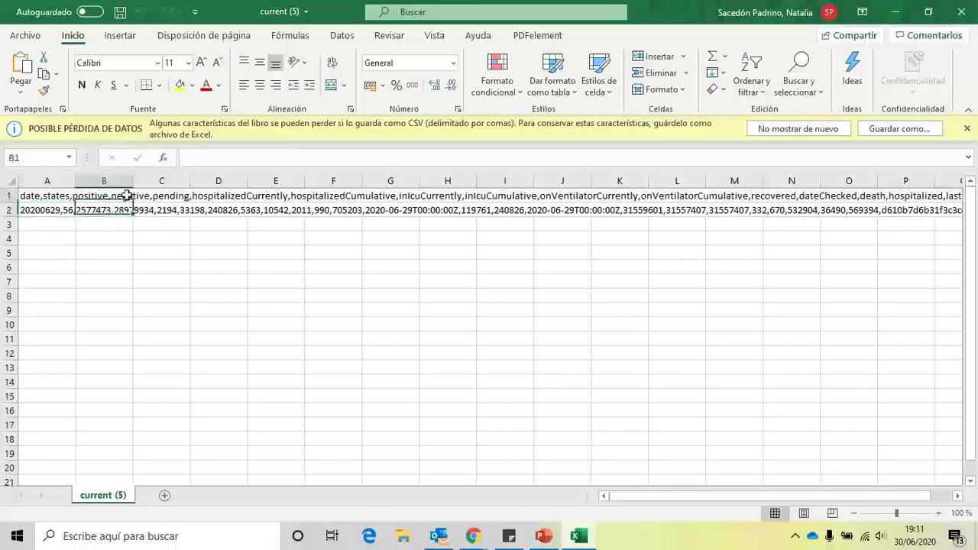
left_click(54, 199)
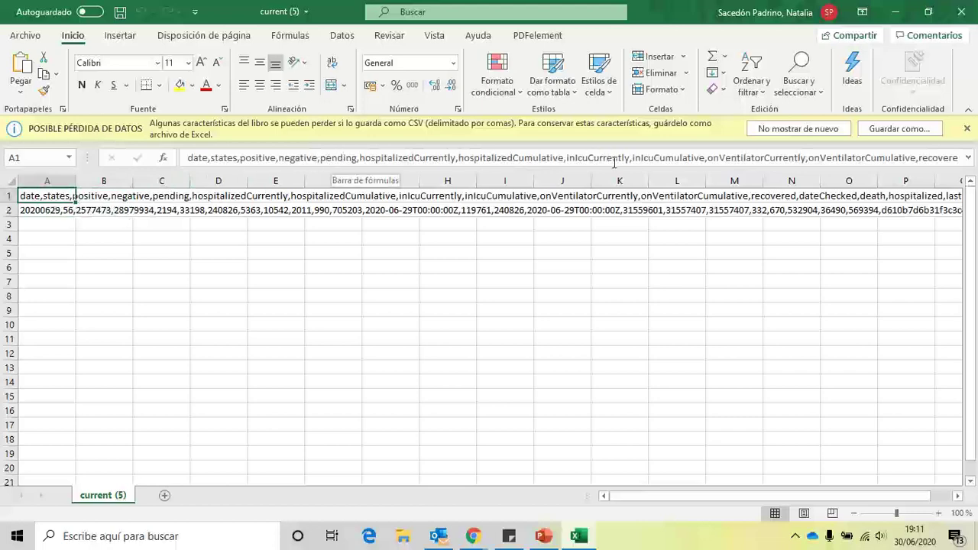
left_click(897, 12)
left_click(337, 12)
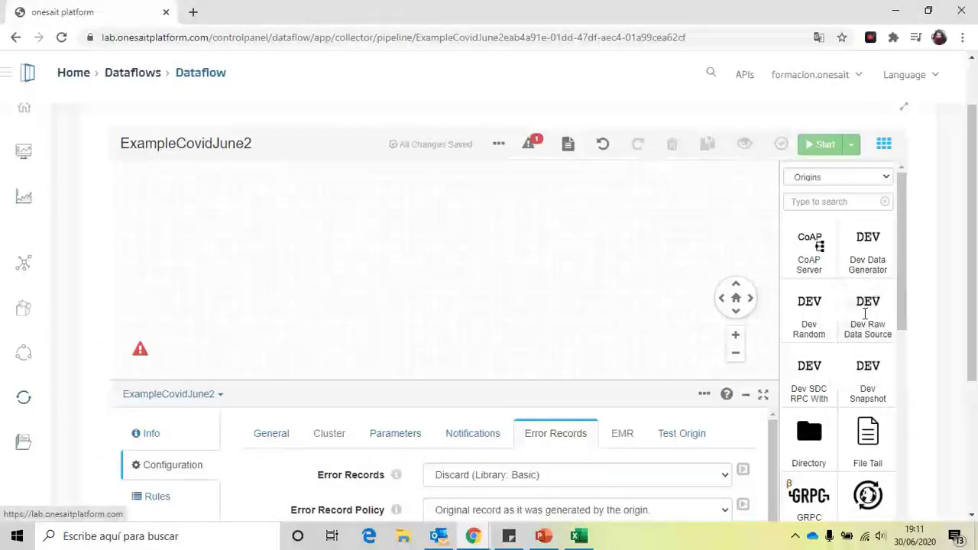
Step: Search the Origins stages for "htt" and add an HTTP Client origin to the pipeline canvas
left_click(829, 178)
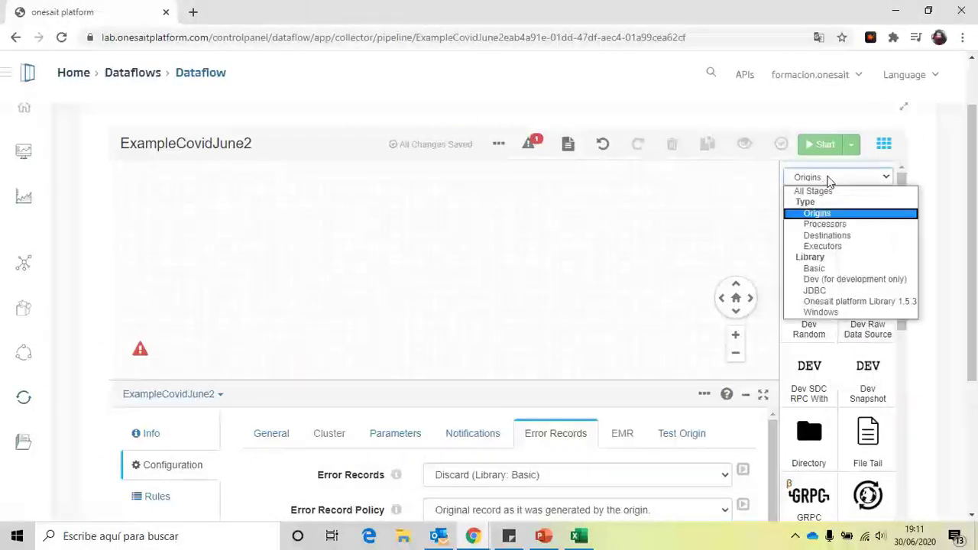
left_click(888, 145)
left_click(889, 146)
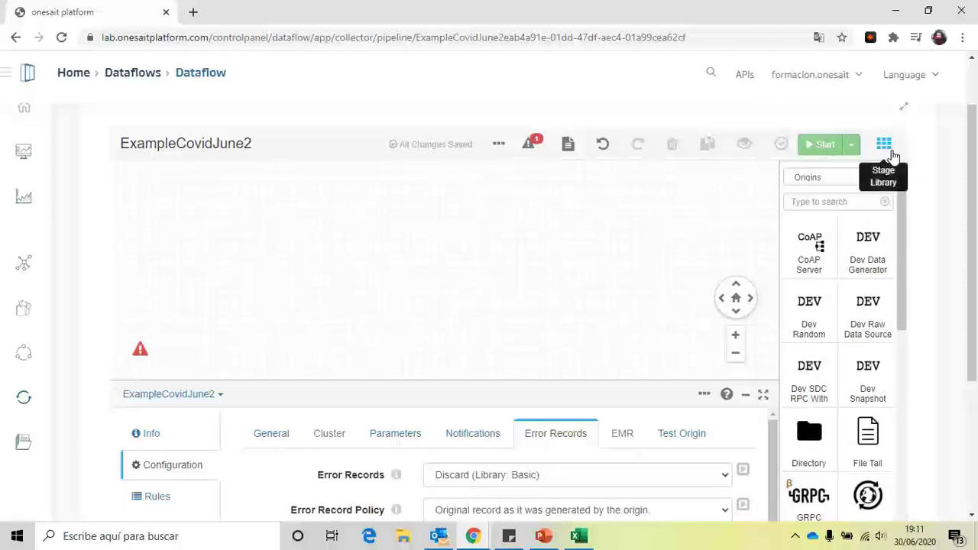
left_click(810, 177)
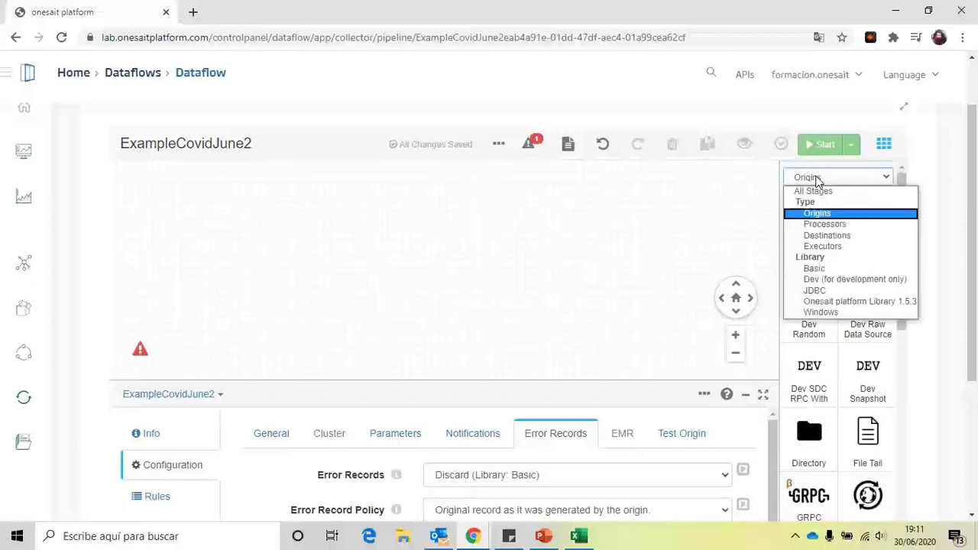
left_click(824, 214)
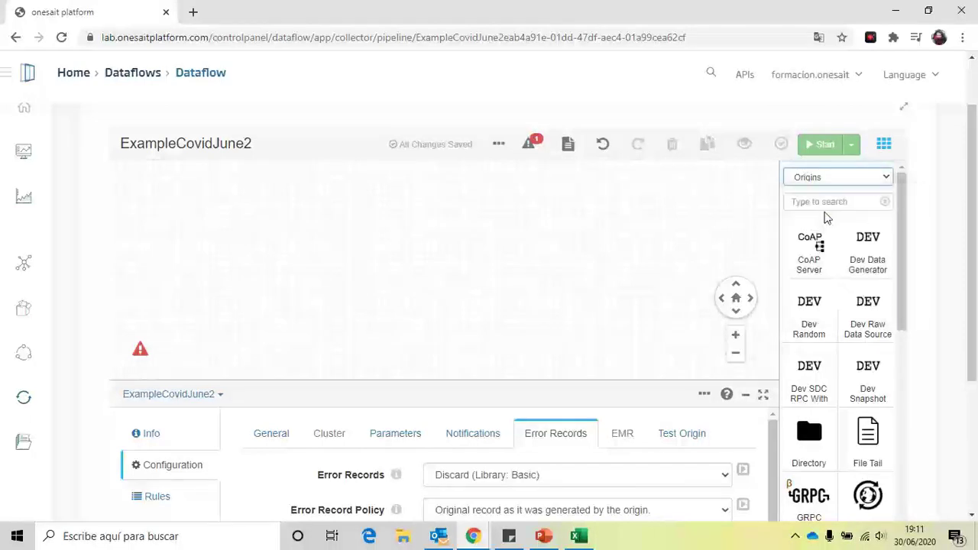
left_click(822, 202)
type("htt")
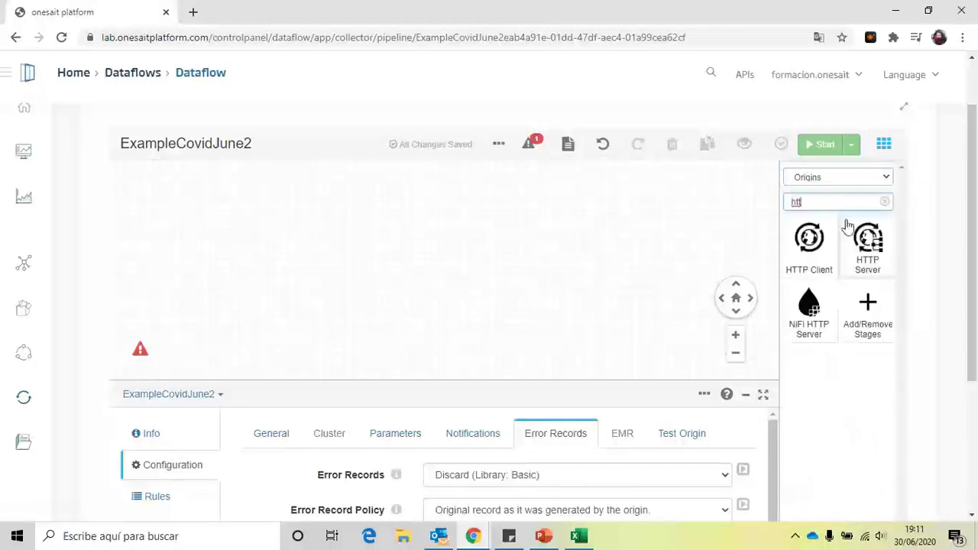
left_click(812, 243)
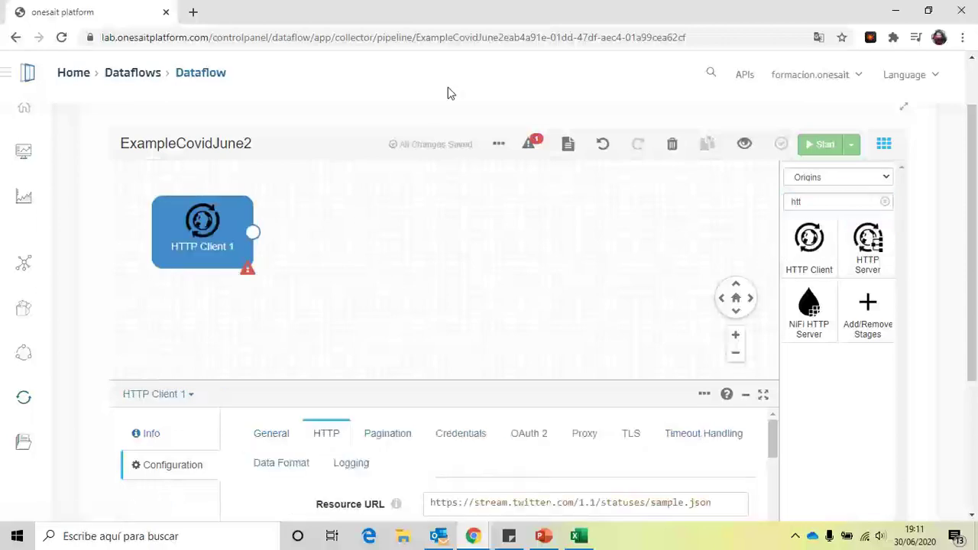
scroll(403, 242, "down", 1)
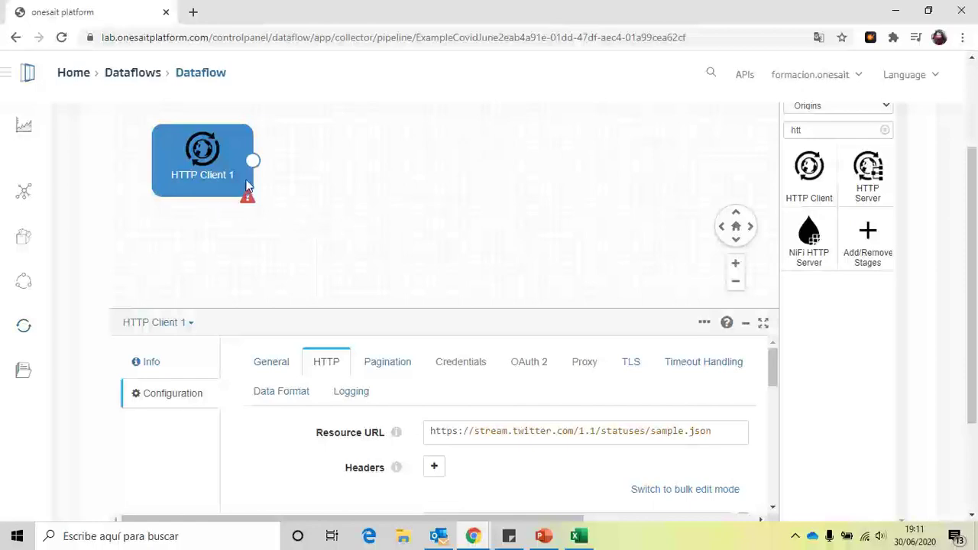
scroll(362, 305, "down", 1)
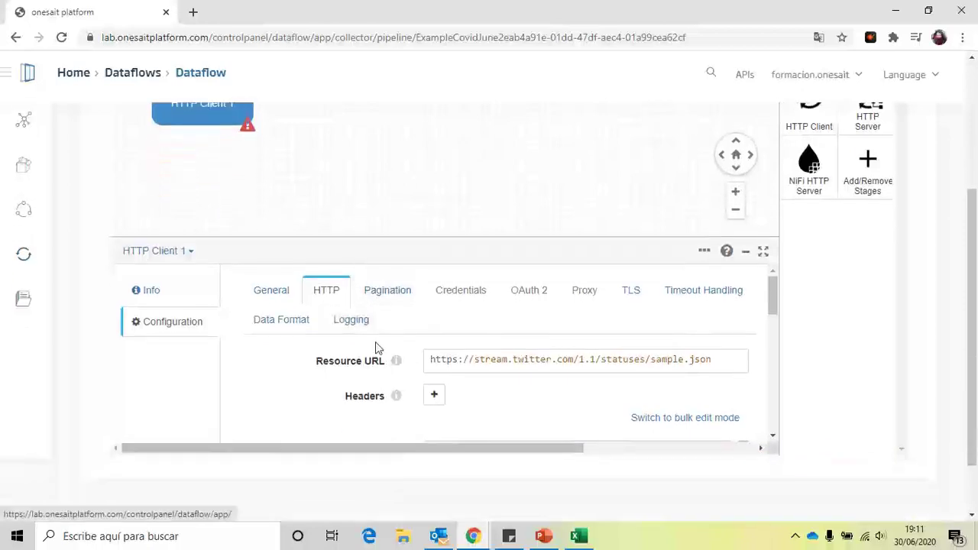
scroll(496, 380, "down", 1)
scroll(495, 380, "down", 1)
scroll(494, 378, "up", 2)
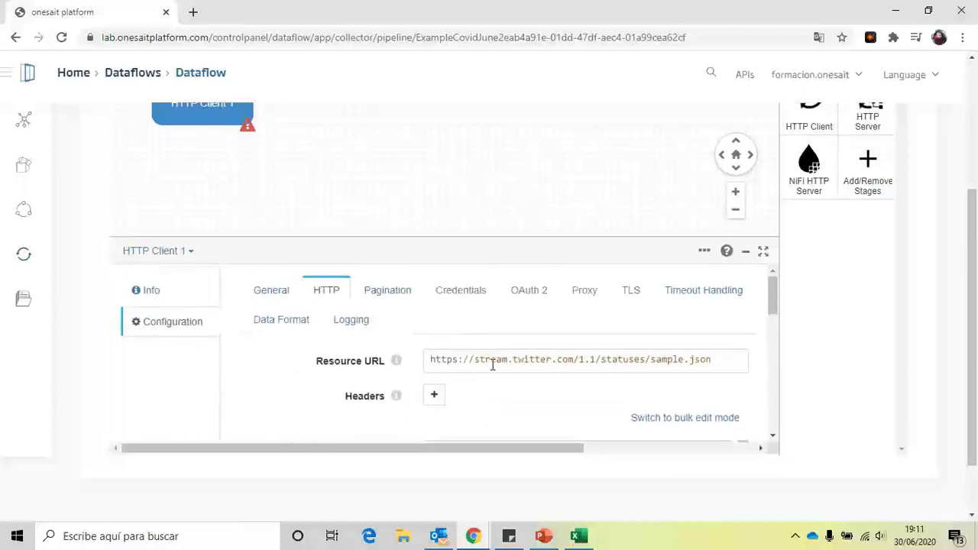
scroll(492, 364, "down", 1)
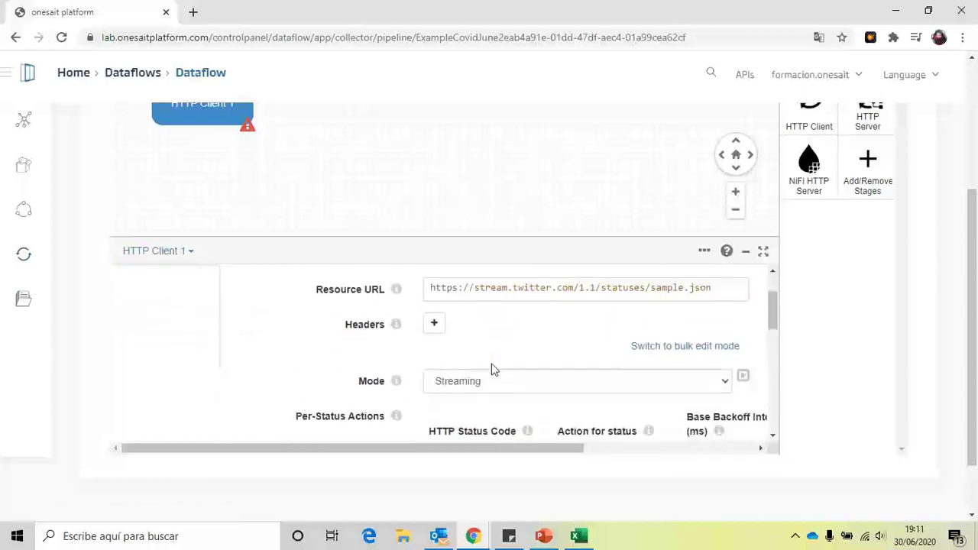
scroll(493, 370, "up", 1)
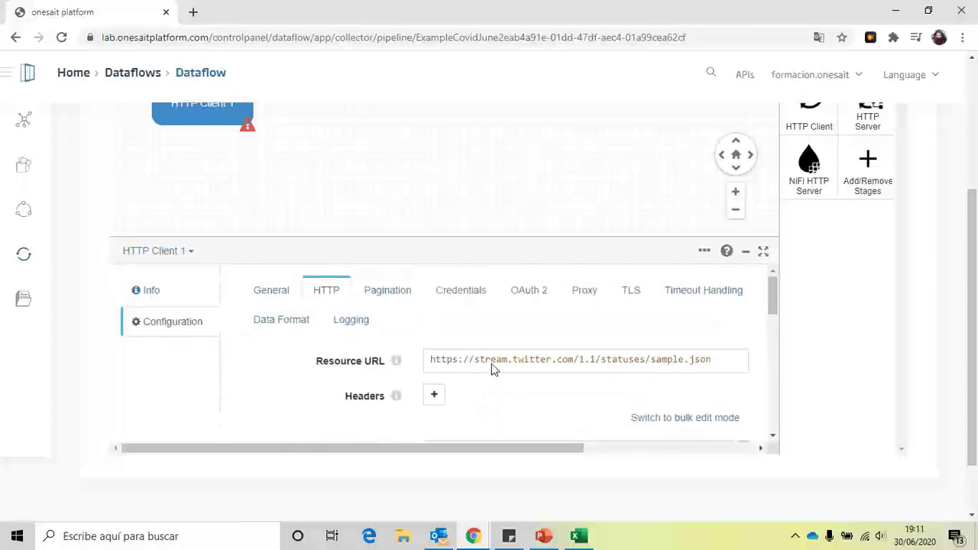
left_click(764, 252)
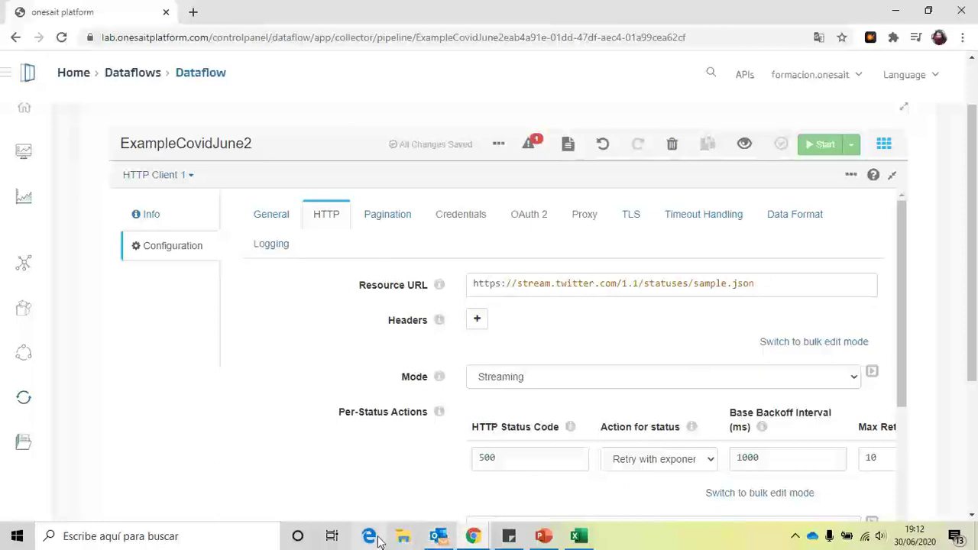
left_click(509, 535)
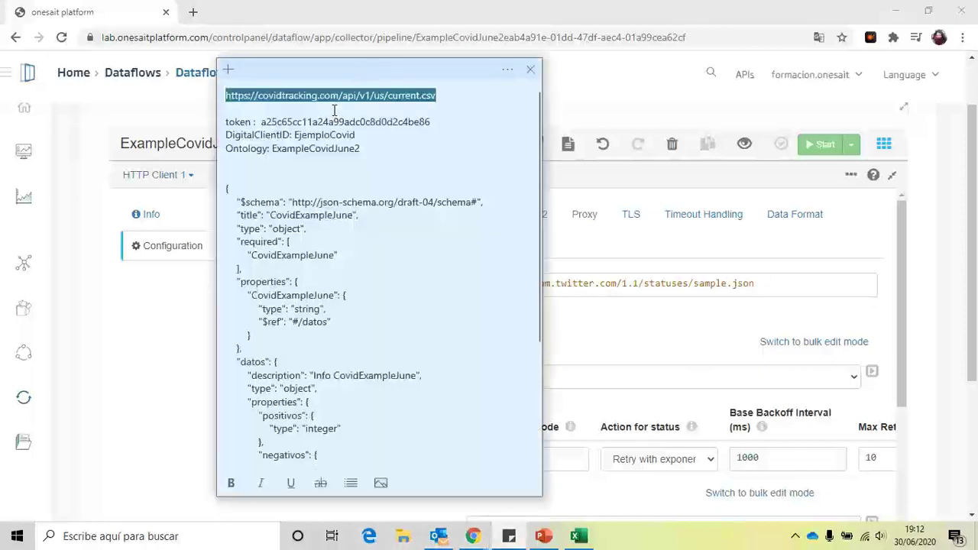
left_click(783, 288)
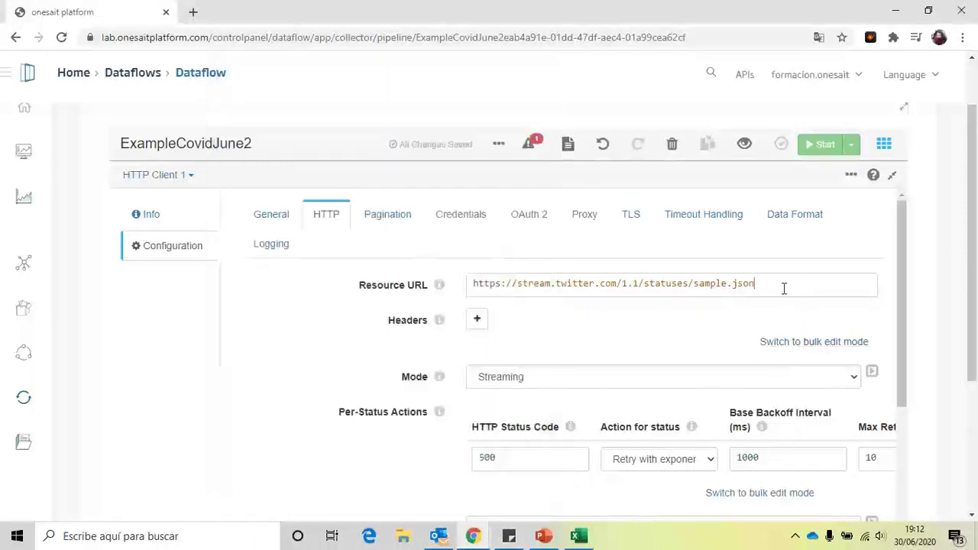
left_click_drag(783, 288, 438, 284)
type("https://covidtracking.com/api/v1/us/current.csv")
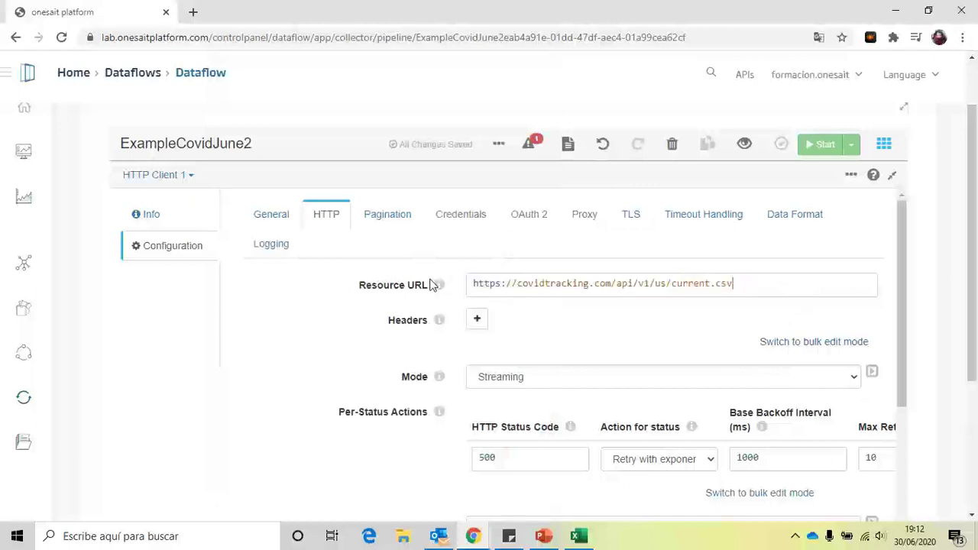
left_click(476, 321)
left_click(490, 328)
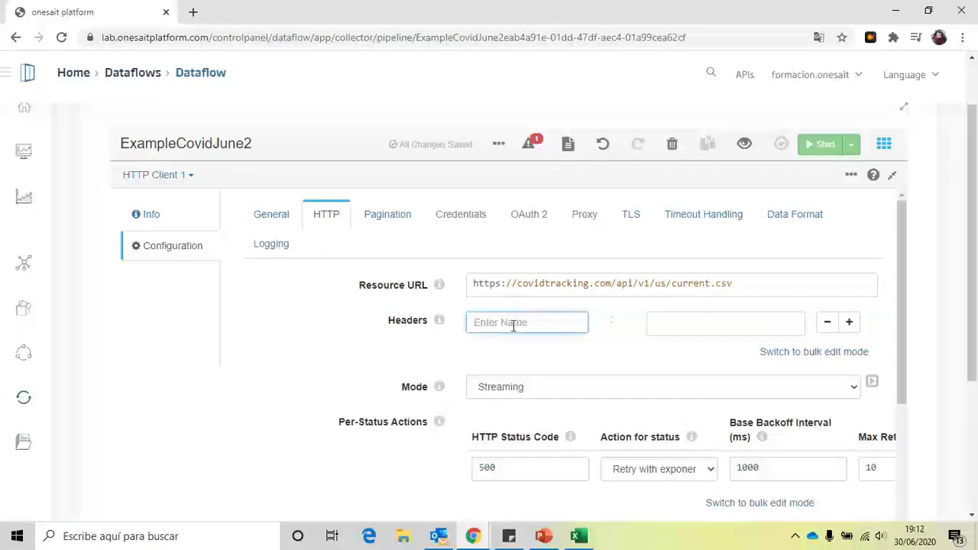
left_click(732, 328)
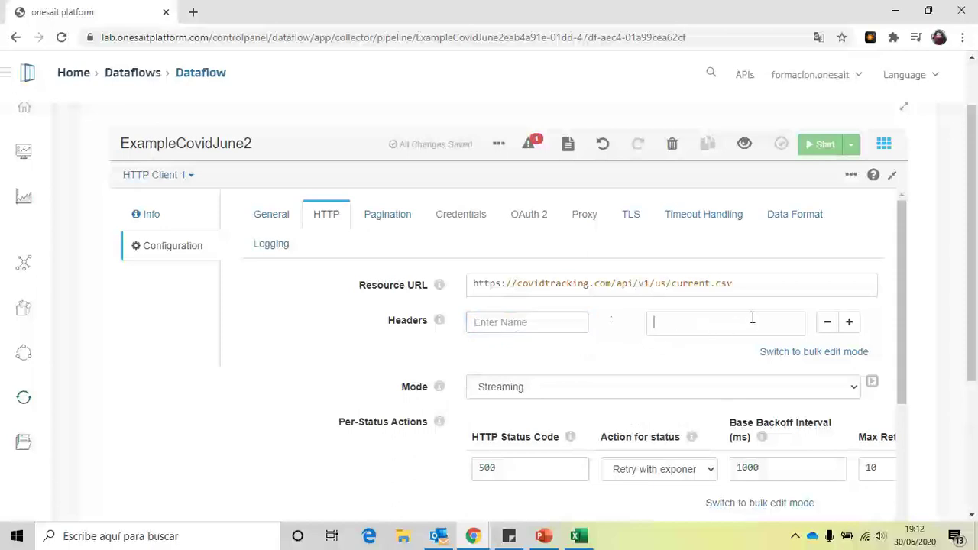
left_click(830, 327)
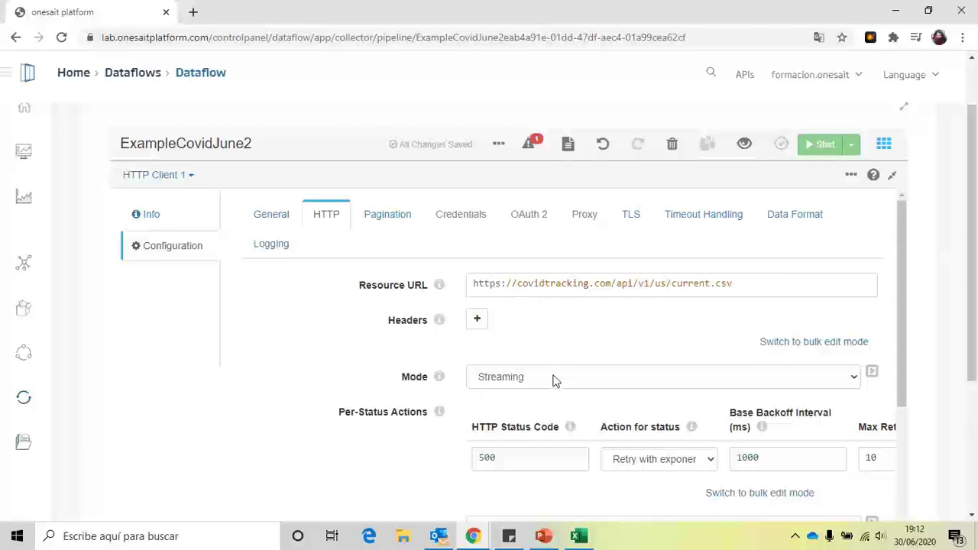
Step: Choose Streaming as the HTTP Client's mode and review the HTTP request settings below it
left_click(853, 382)
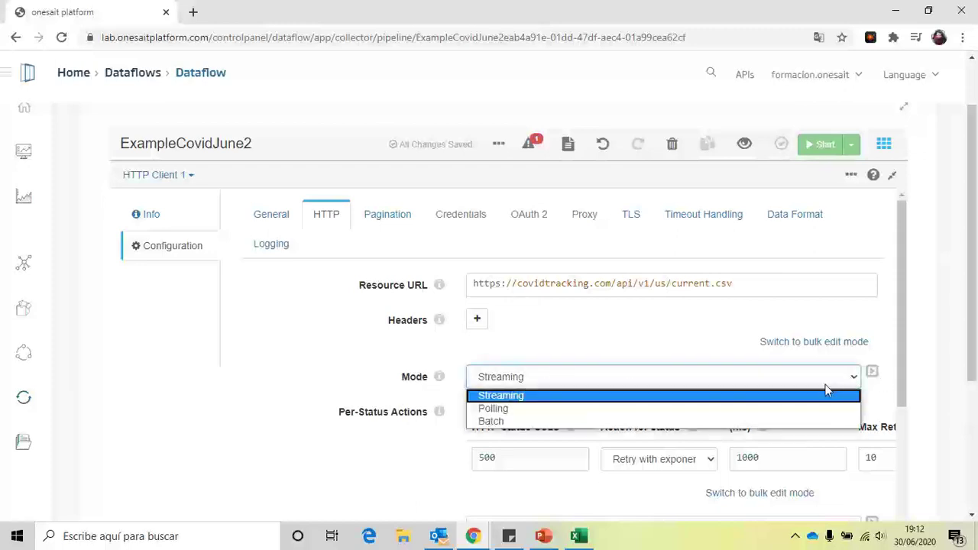
left_click(495, 397)
scroll(548, 335, "down", 2)
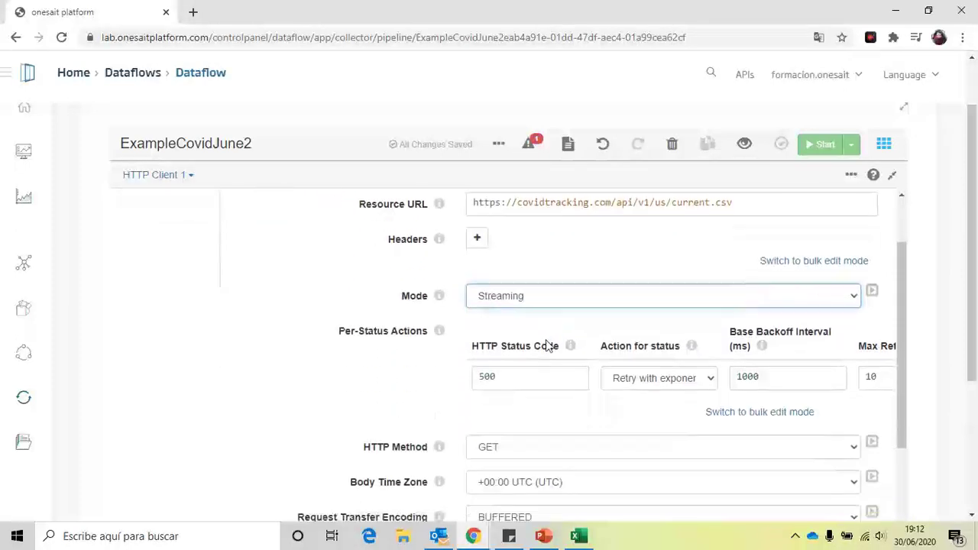
scroll(470, 343, "down", 1)
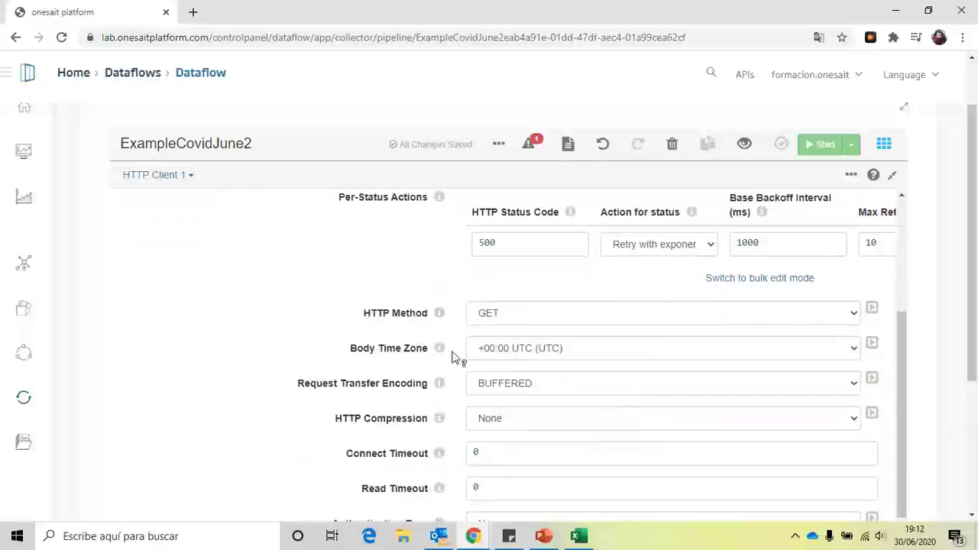
Step: Set the HTTP Client's data format to Delimited and keep its compression format at None
scroll(504, 386, "down", 1)
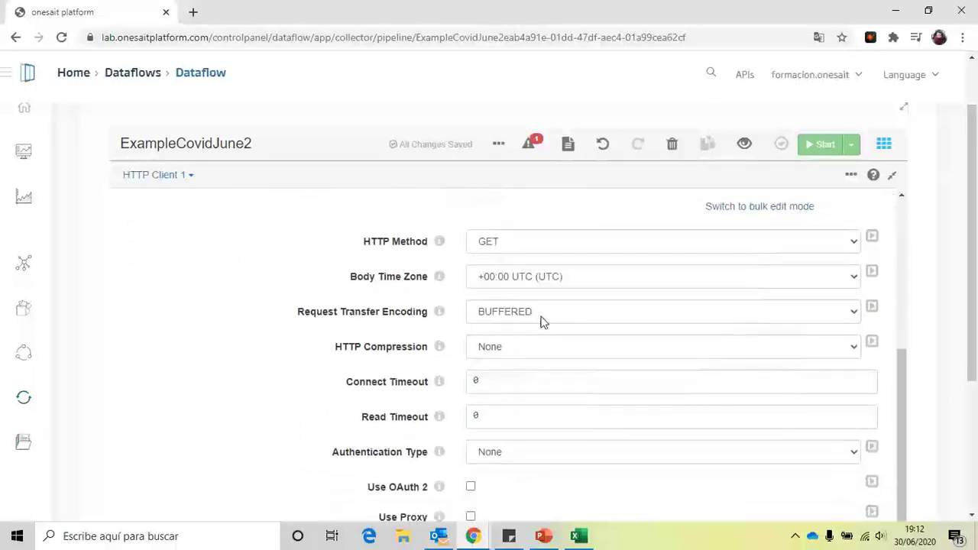
scroll(534, 378, "down", 2)
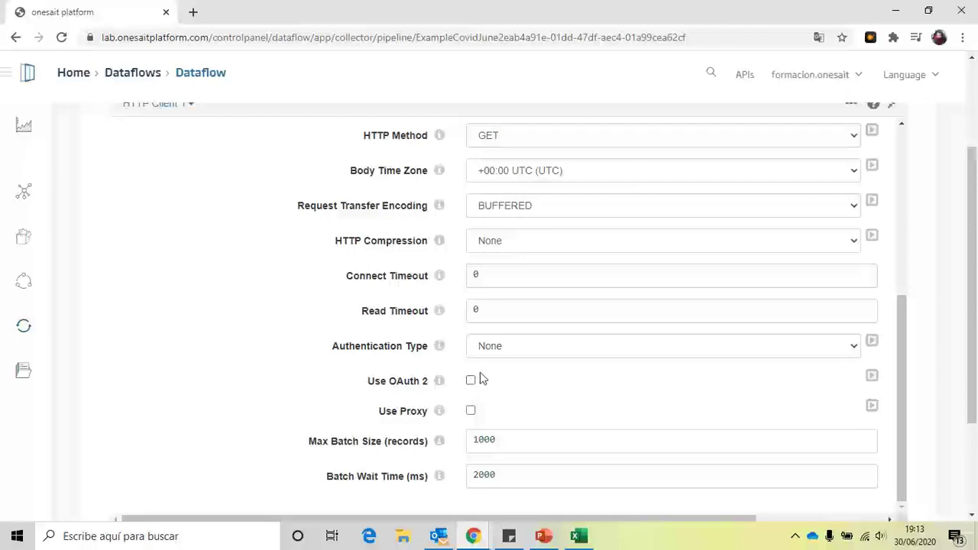
scroll(493, 375, "down", 1)
scroll(527, 391, "up", 4)
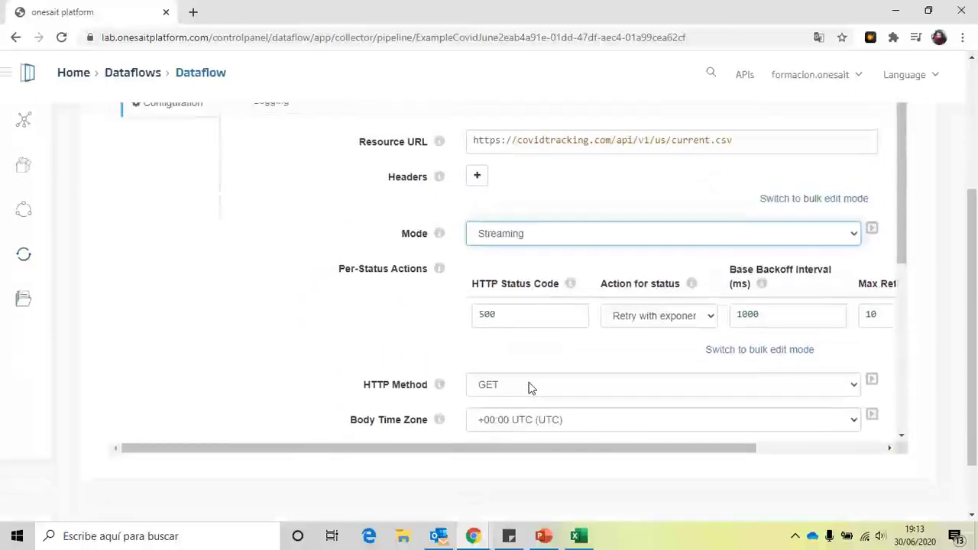
scroll(533, 386, "up", 2)
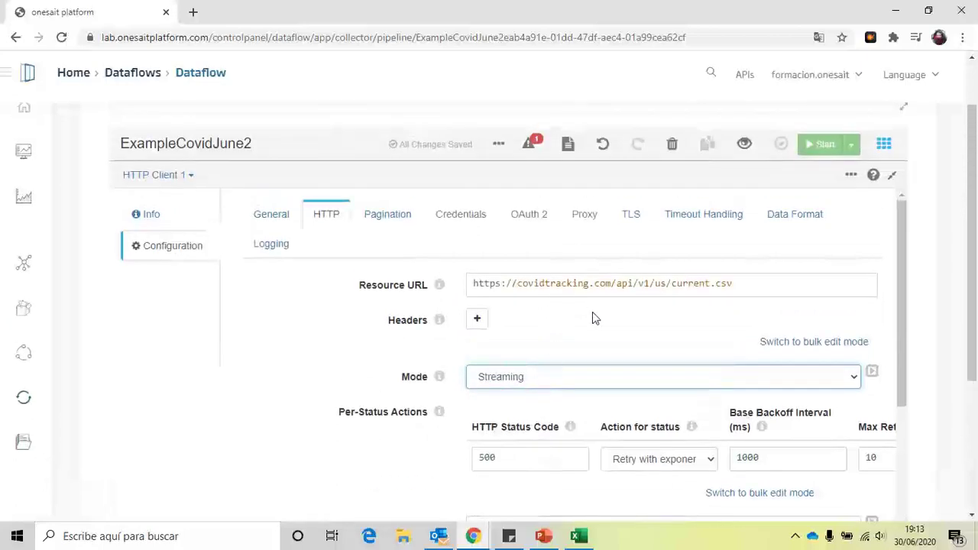
left_click(795, 222)
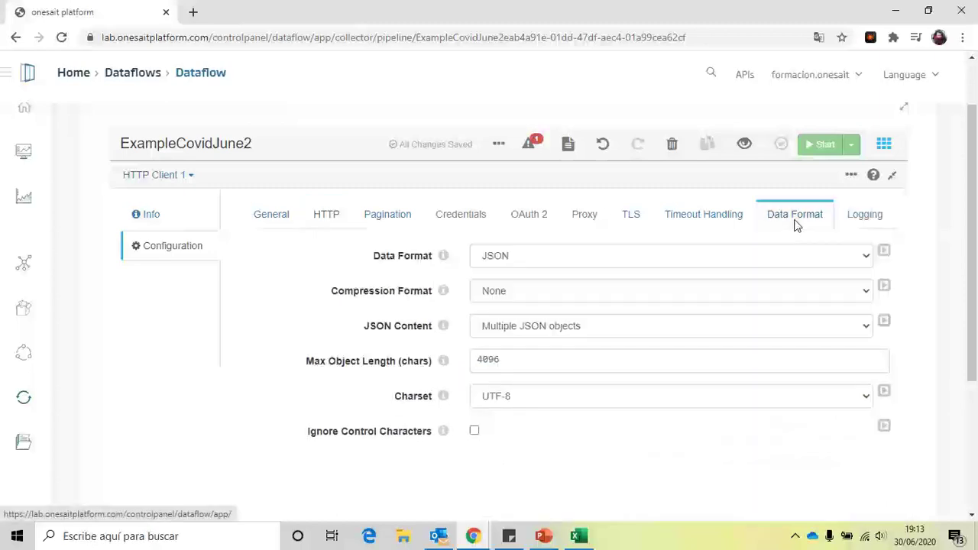
left_click(543, 260)
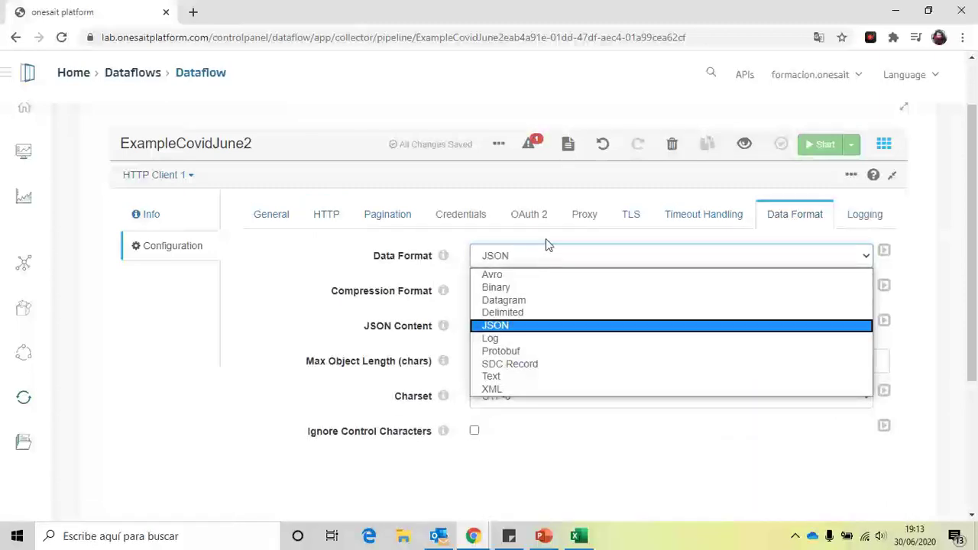
left_click(534, 314)
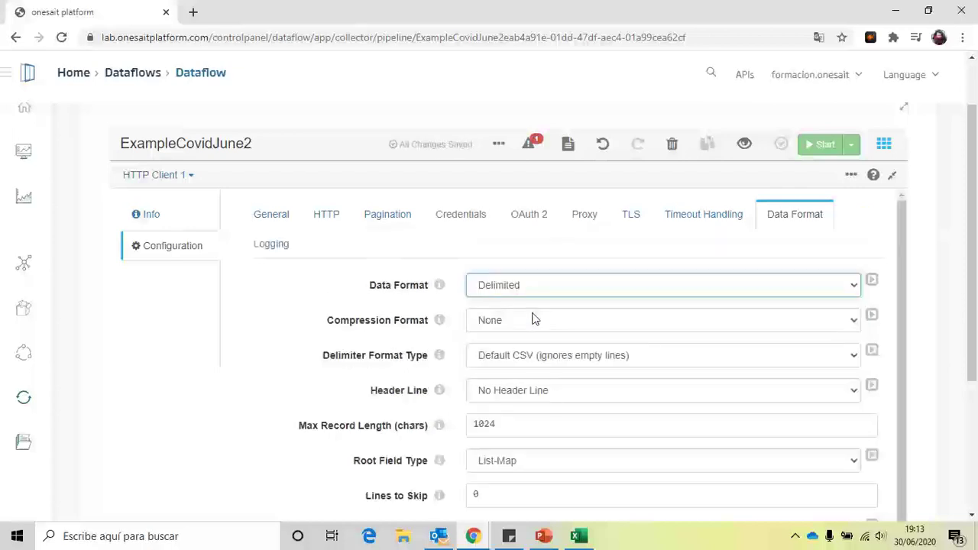
left_click(533, 321)
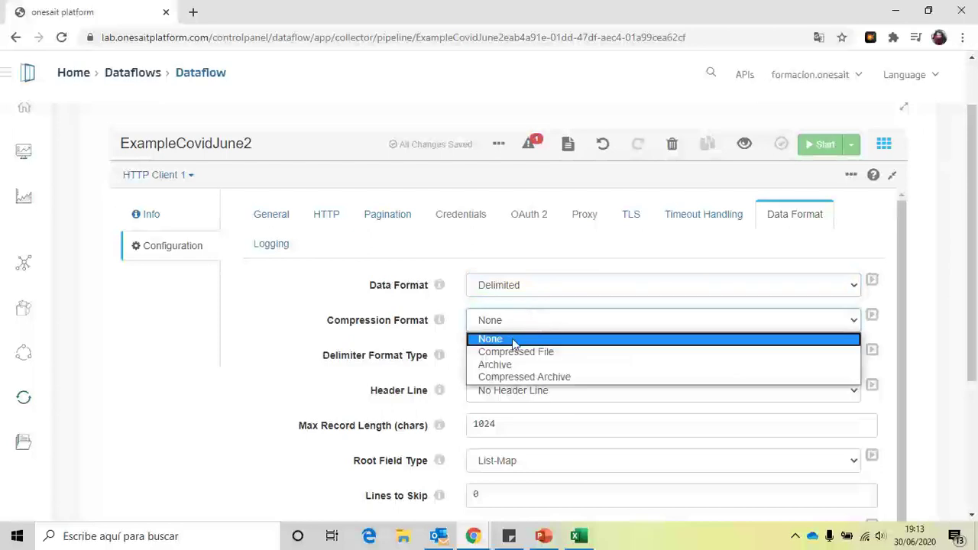
left_click(514, 341)
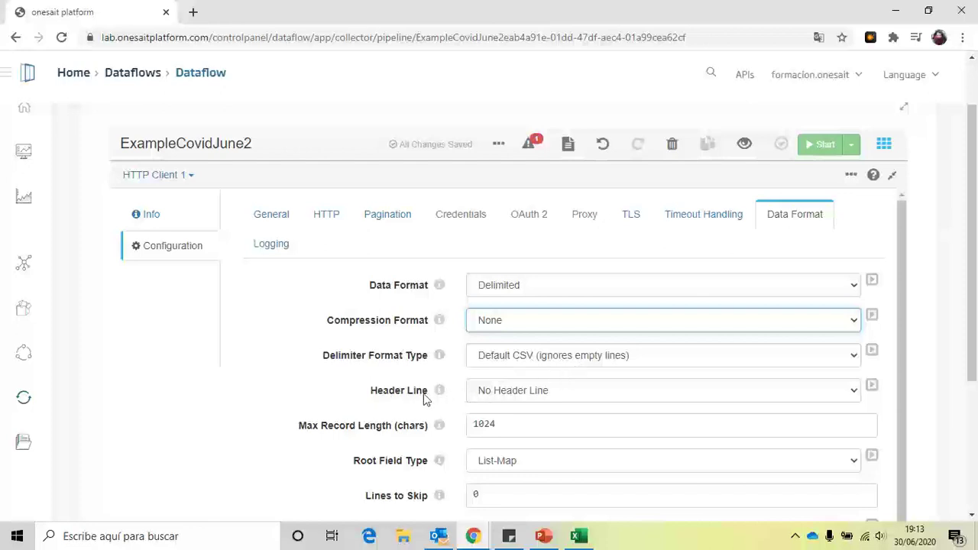
Step: Set the Header Line option to With Header Line and review the remaining delimited format settings
left_click(555, 390)
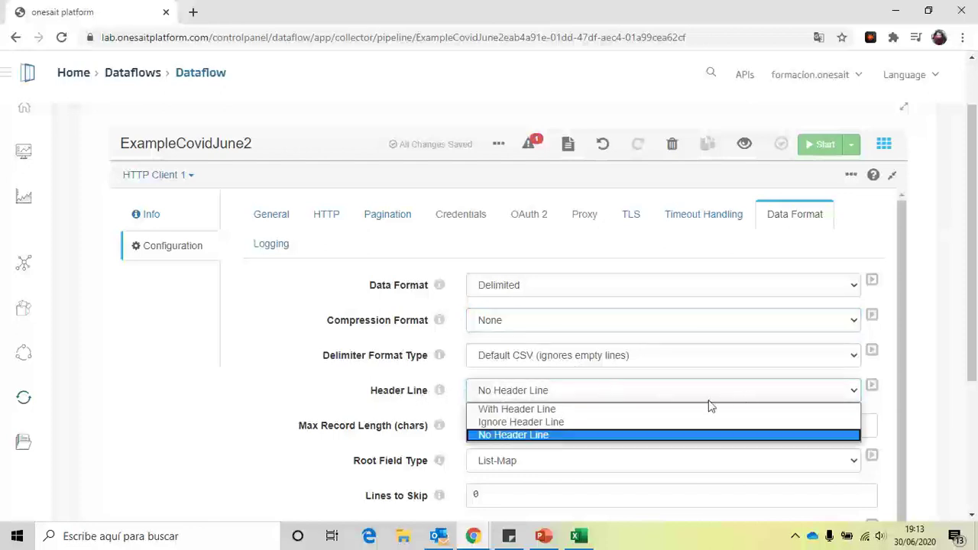
left_click(625, 409)
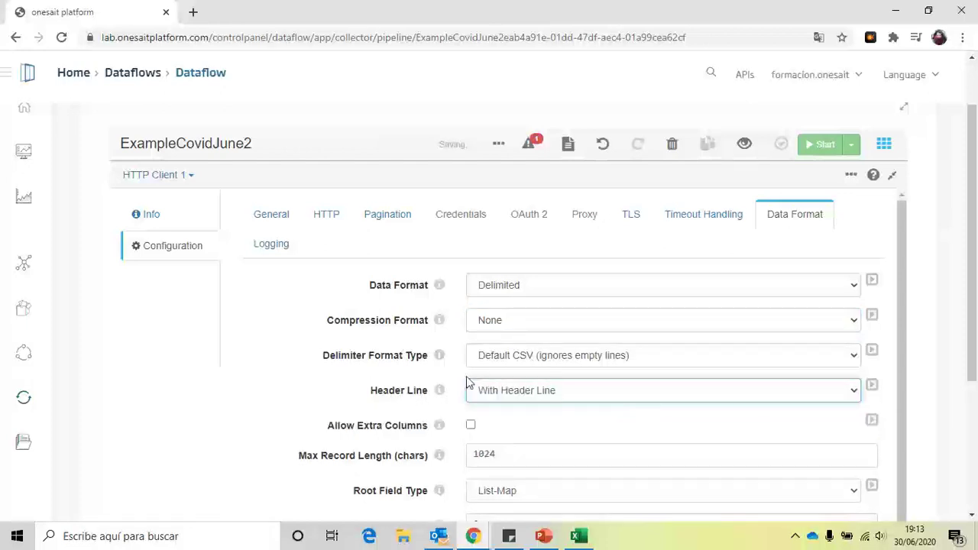
scroll(298, 348, "down", 1)
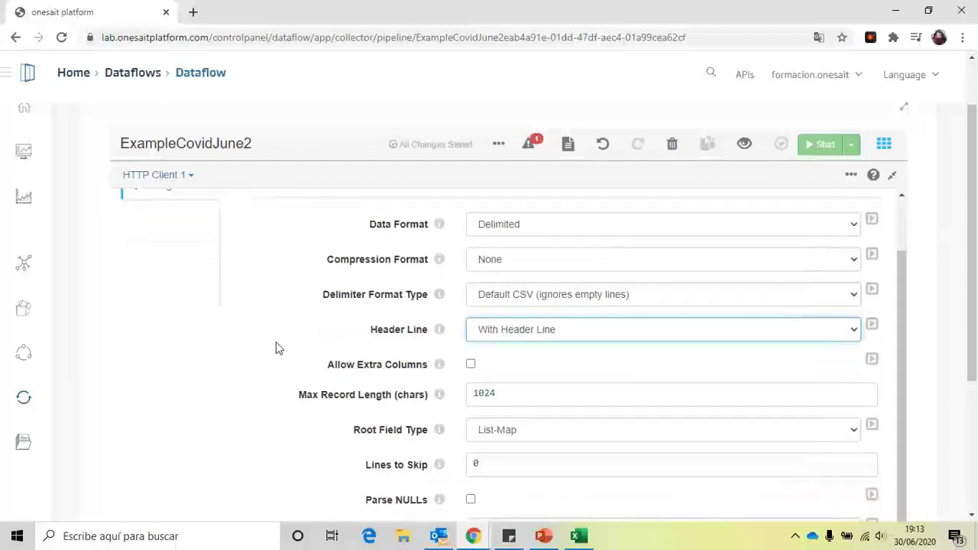
scroll(279, 348, "down", 3)
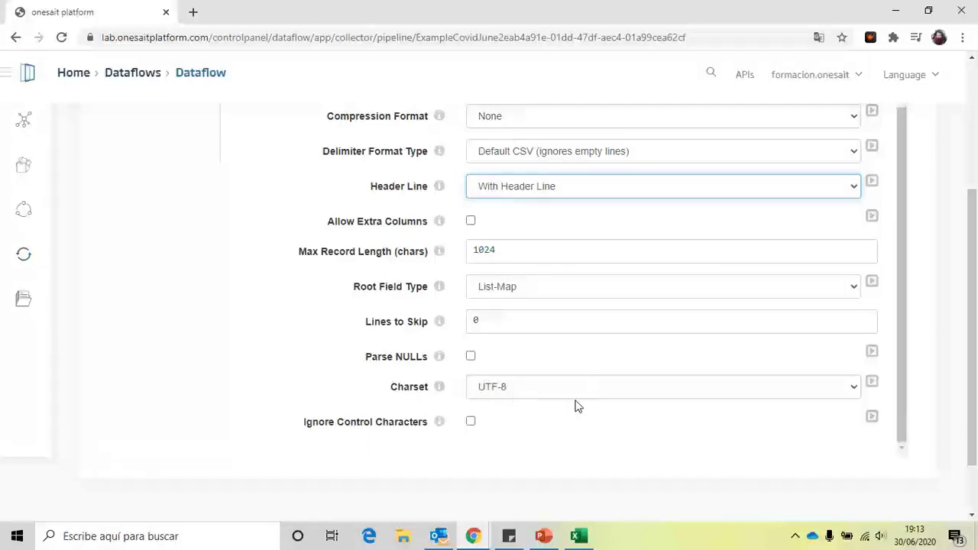
scroll(578, 407, "up", 3)
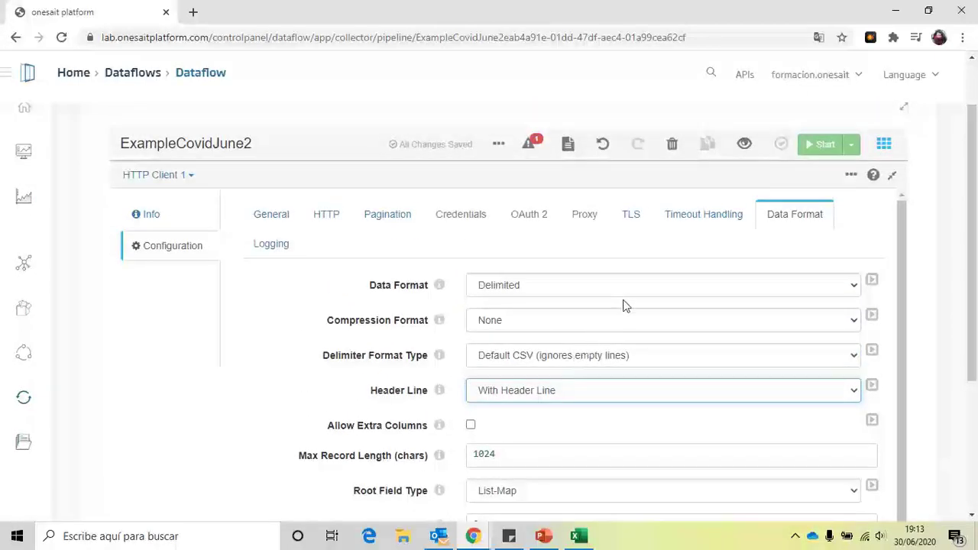
scroll(603, 342, "up", 1)
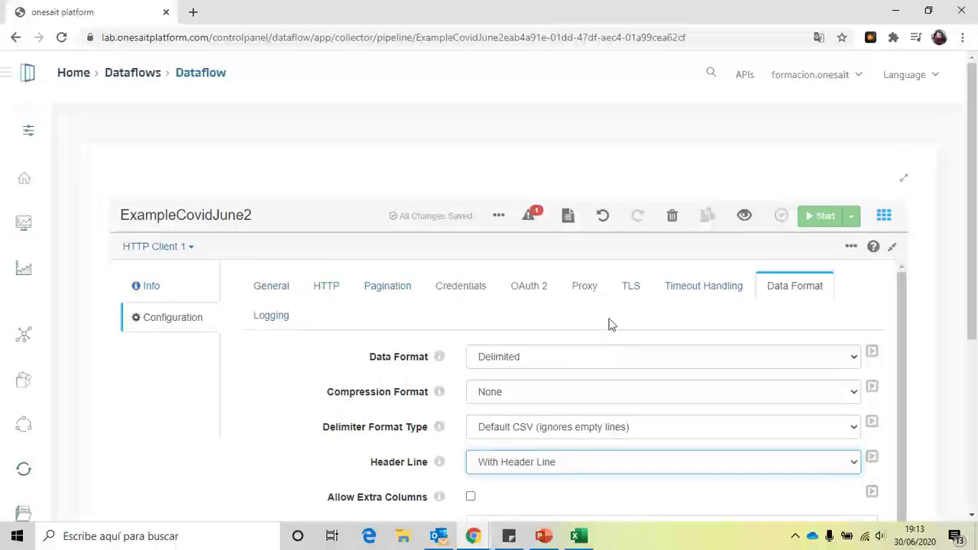
Step: Expand the dataflow editor to full view, bring back the pipeline canvas, and run a preview with a batch size of 1
left_click(904, 179)
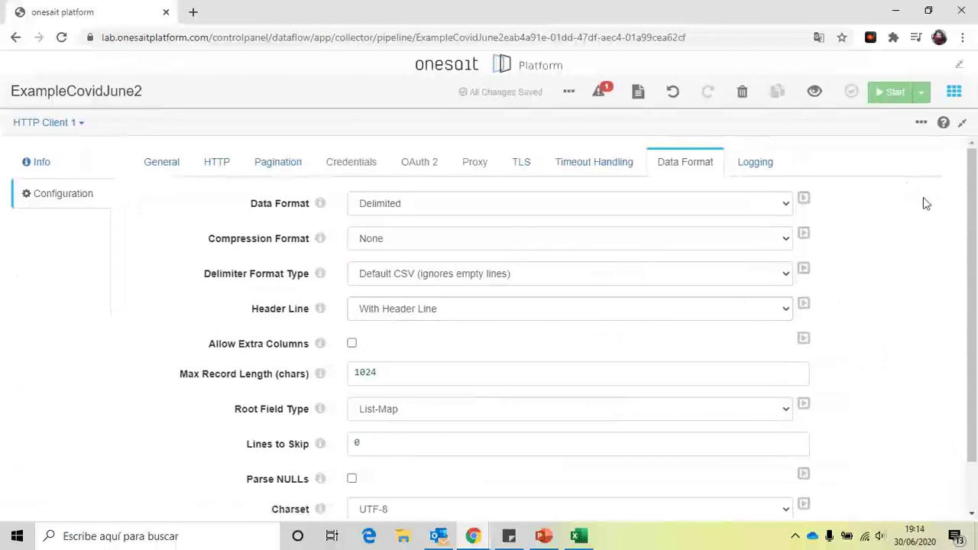
left_click(963, 123)
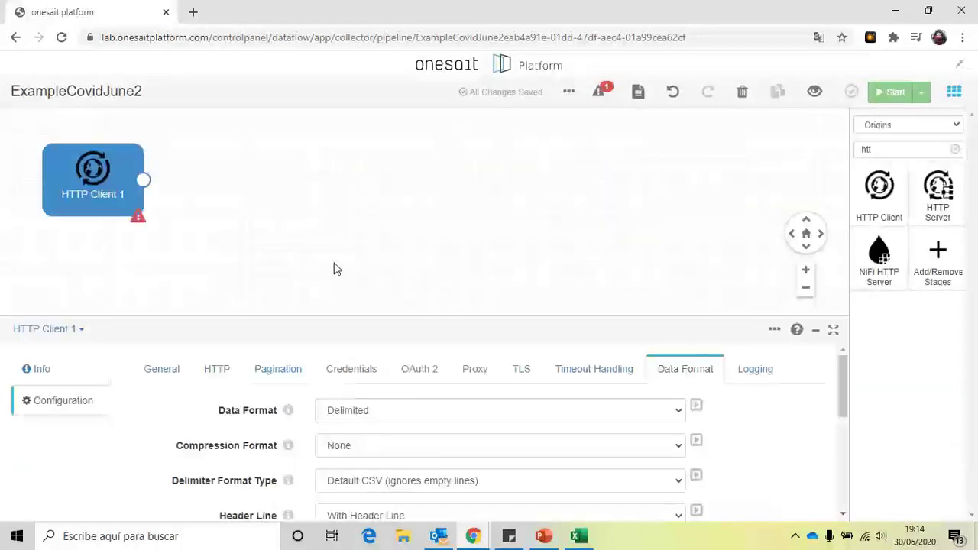
left_click(814, 93)
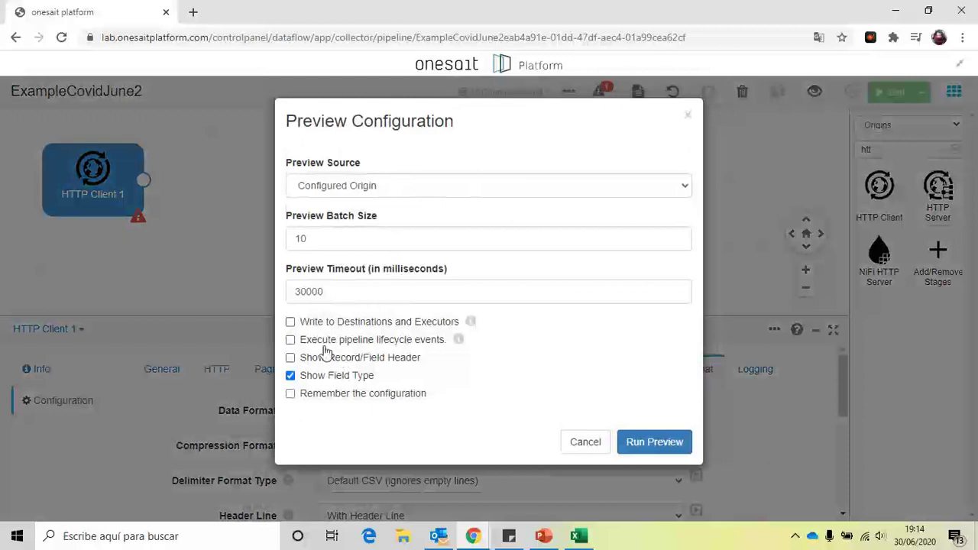
left_click(329, 235)
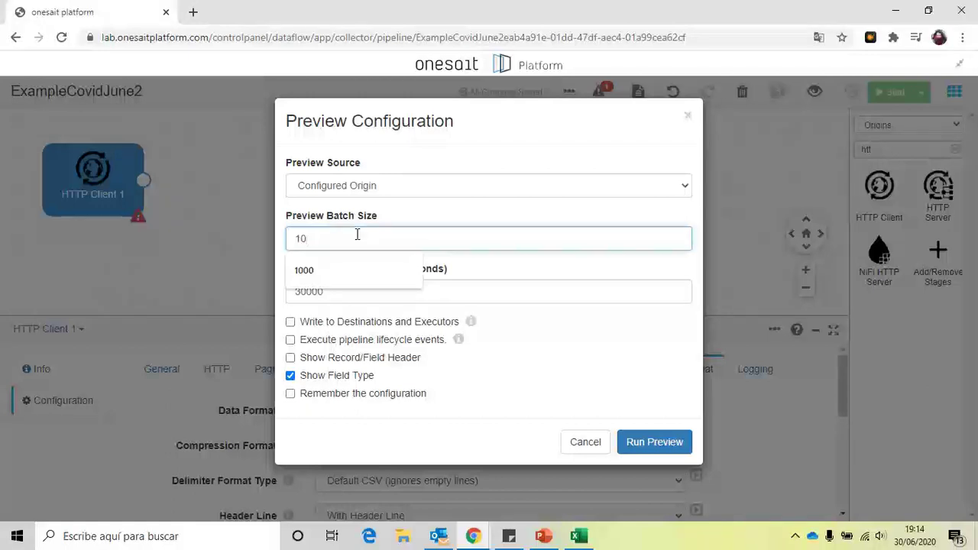
key("BackSpace")
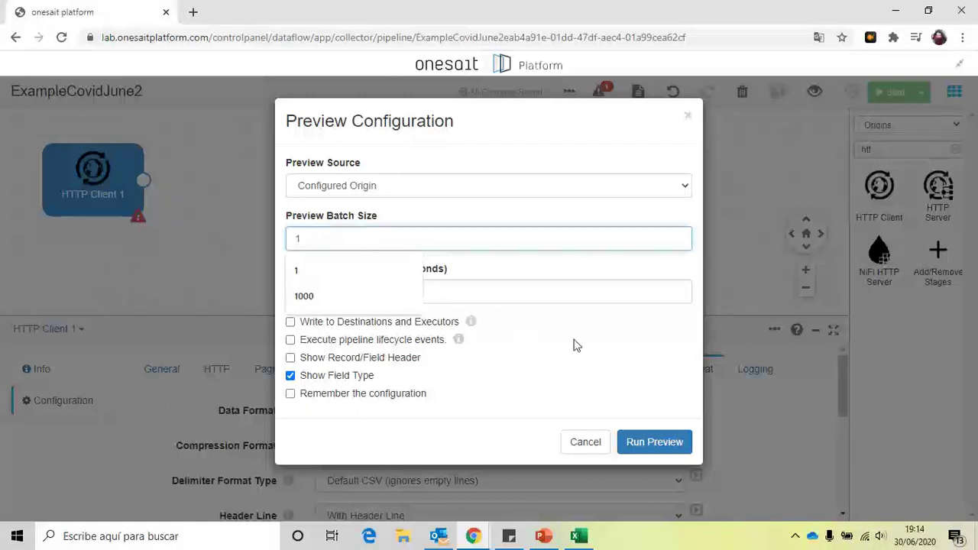
left_click(577, 346)
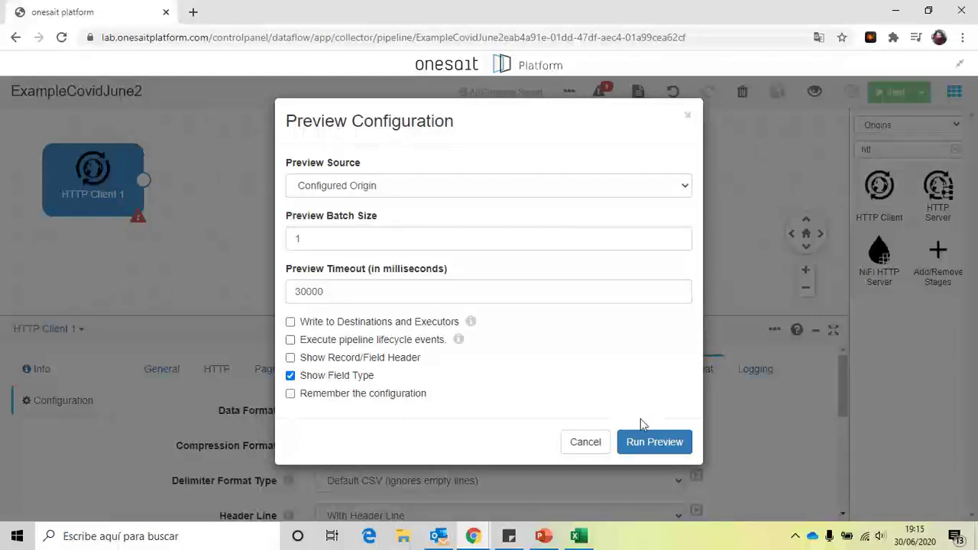
left_click(652, 444)
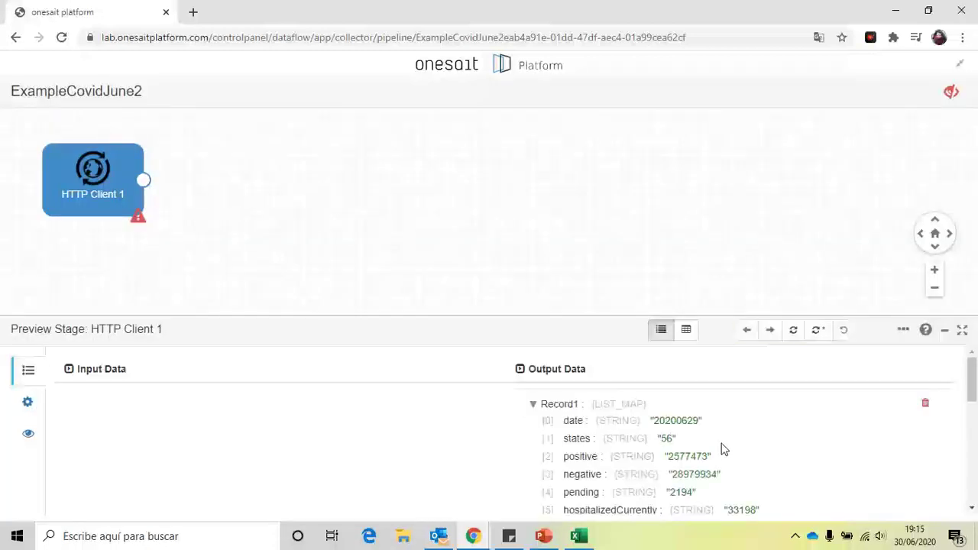
Step: Examine the HTTP Client's preview output record, checking its field names, values and data types from date through the test totals
scroll(718, 455, "down", 2)
scroll(709, 452, "up", 2)
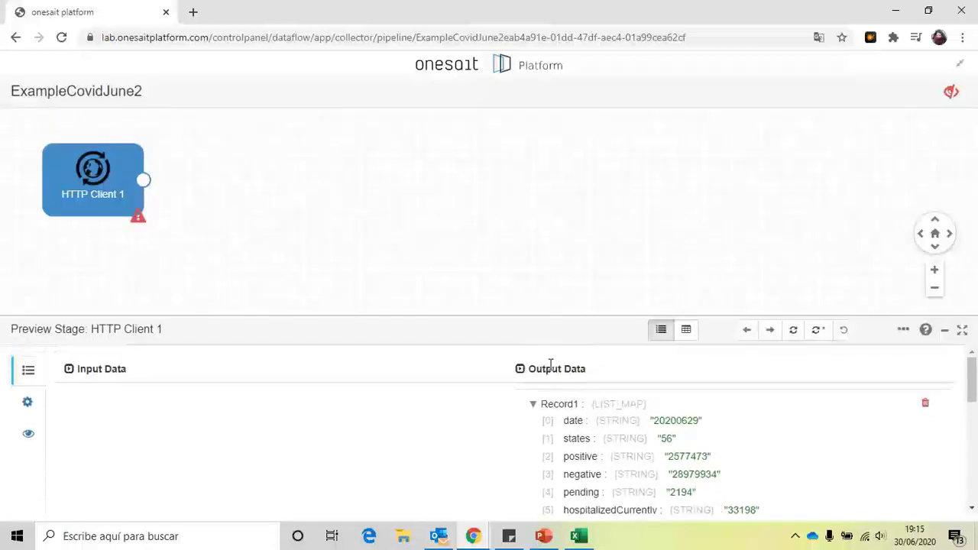
left_click_drag(530, 370, 581, 368)
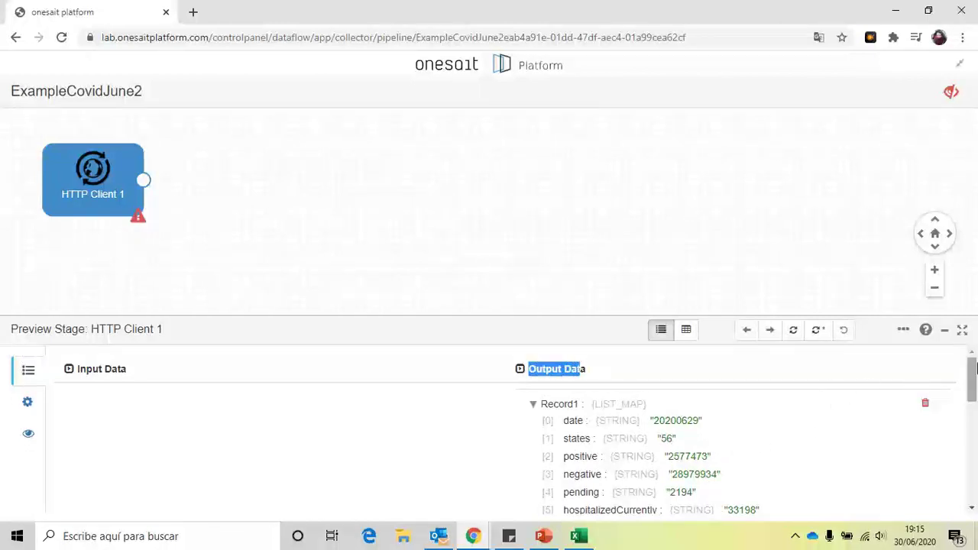
left_click_drag(971, 382, 973, 385)
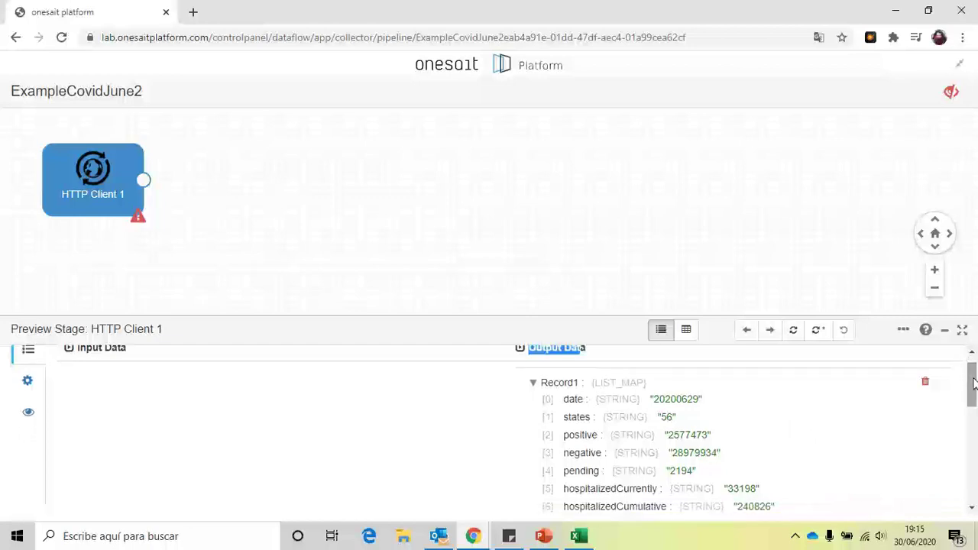
double_click(573, 399)
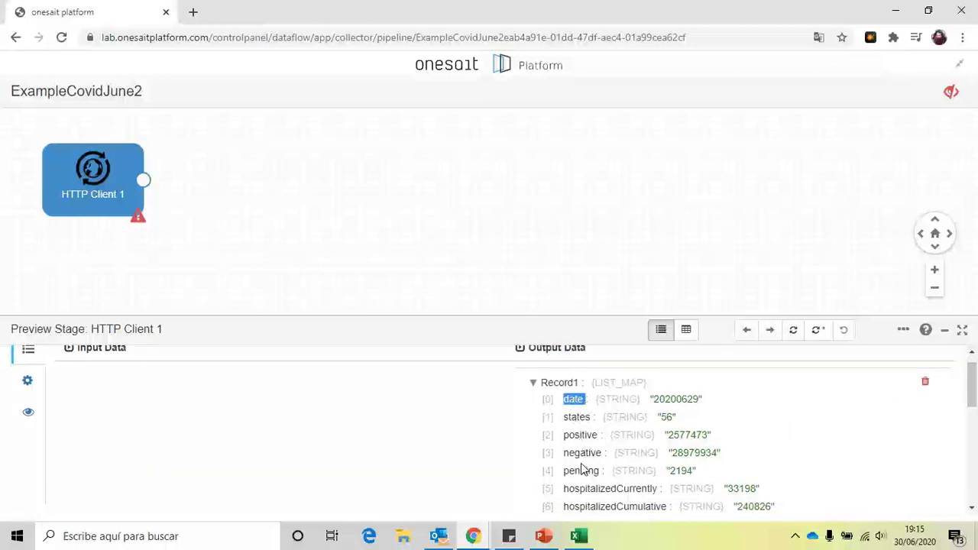
scroll(593, 468, "down", 1)
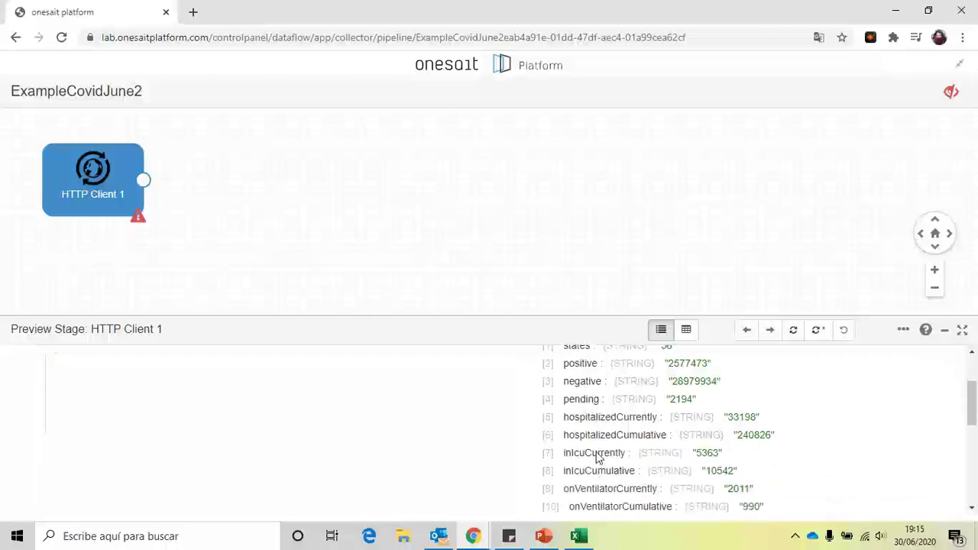
scroll(601, 458, "up", 1)
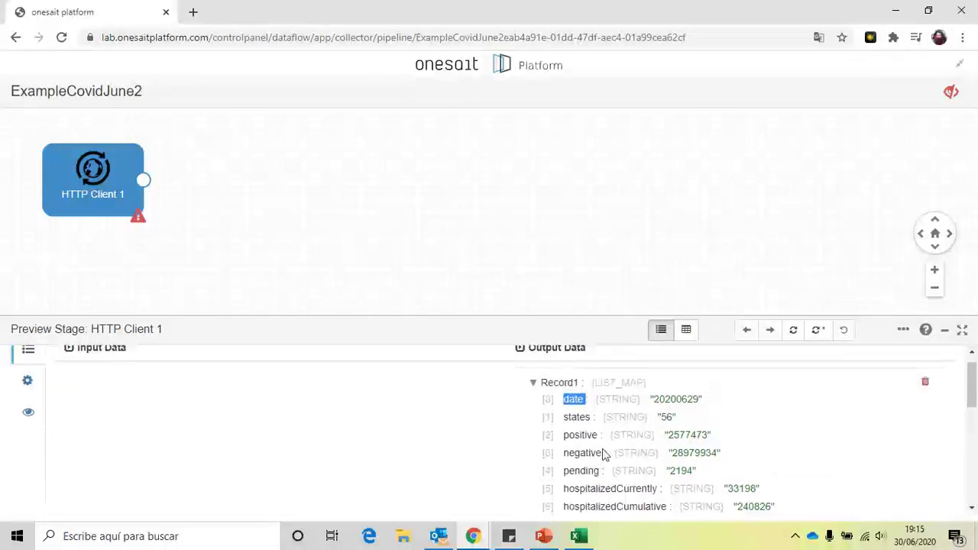
left_click(647, 494)
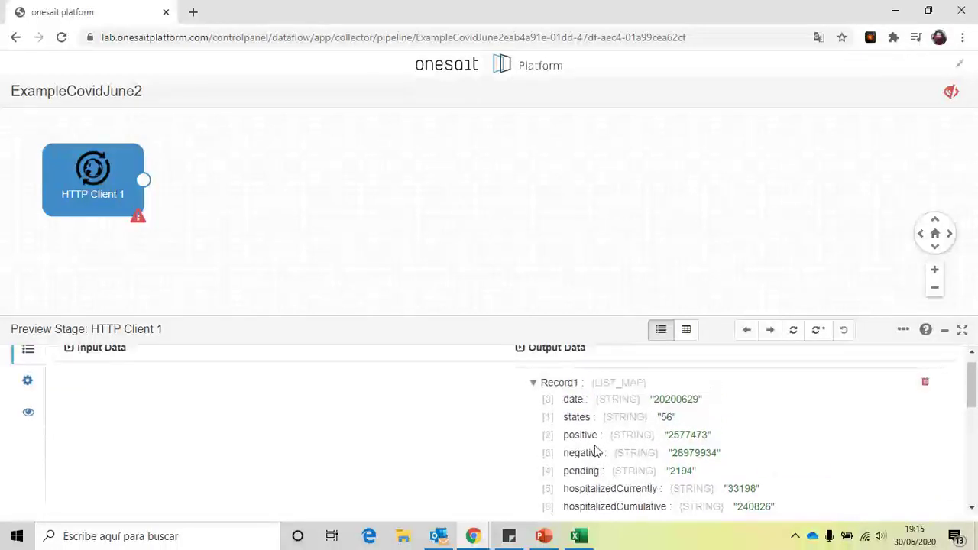
left_click_drag(563, 442, 768, 495)
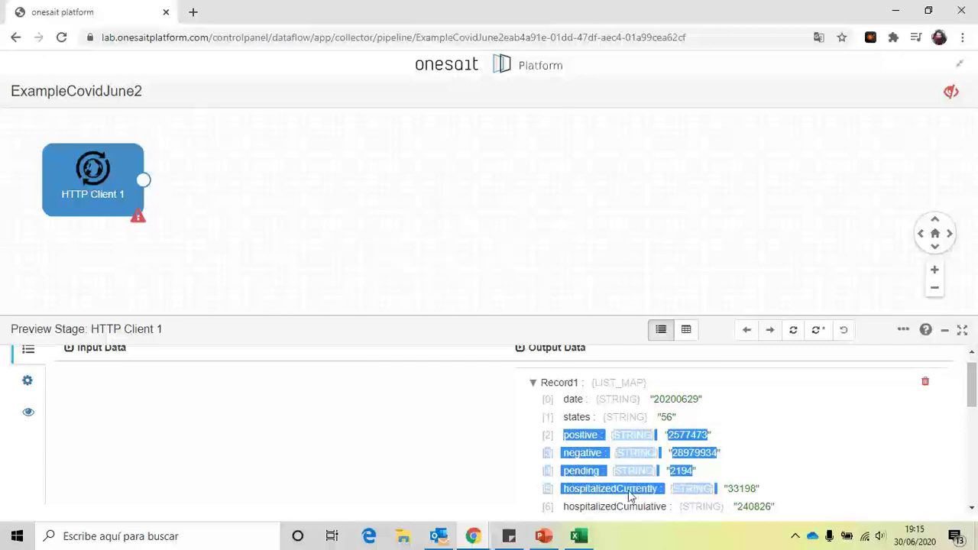
left_click(787, 485)
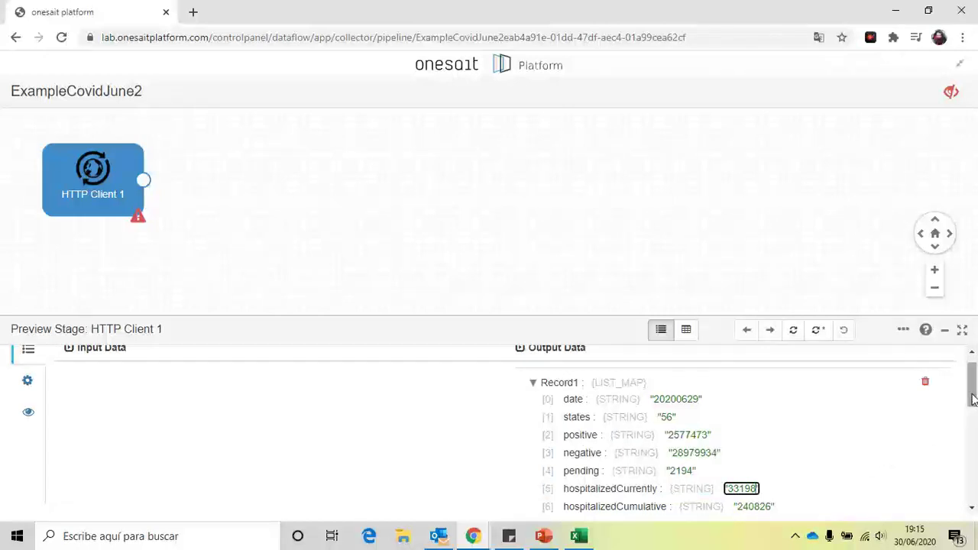
scroll(856, 442, "down", 4)
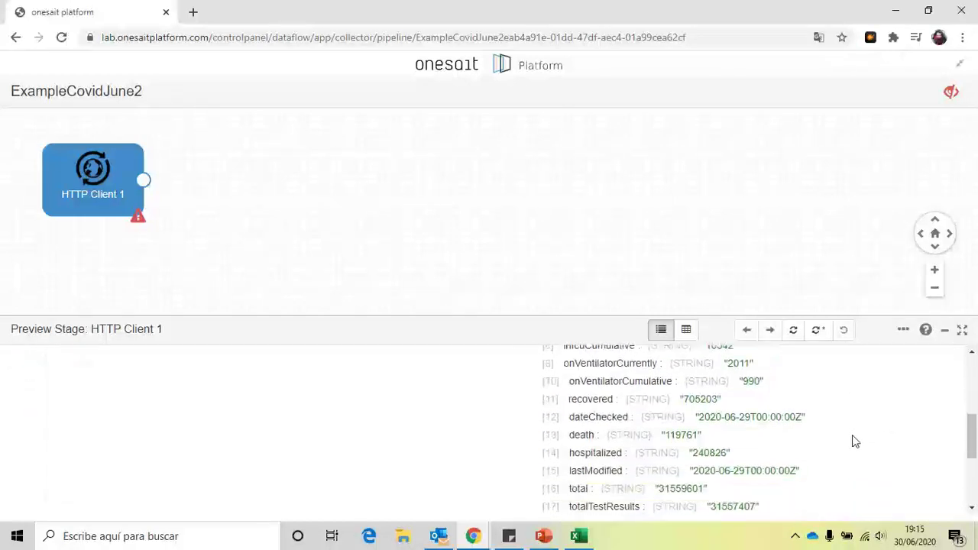
scroll(855, 434, "down", 2)
scroll(855, 434, "up", 8)
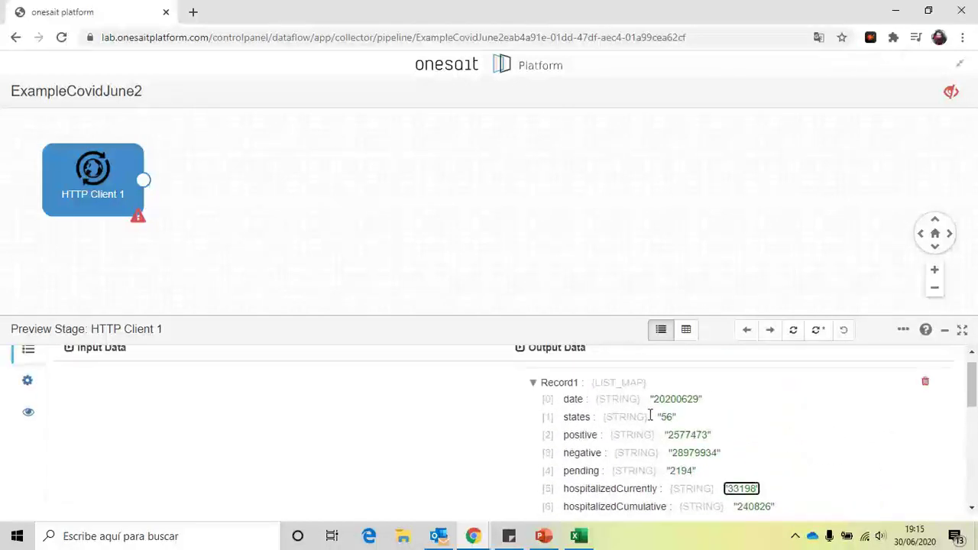
double_click(615, 399)
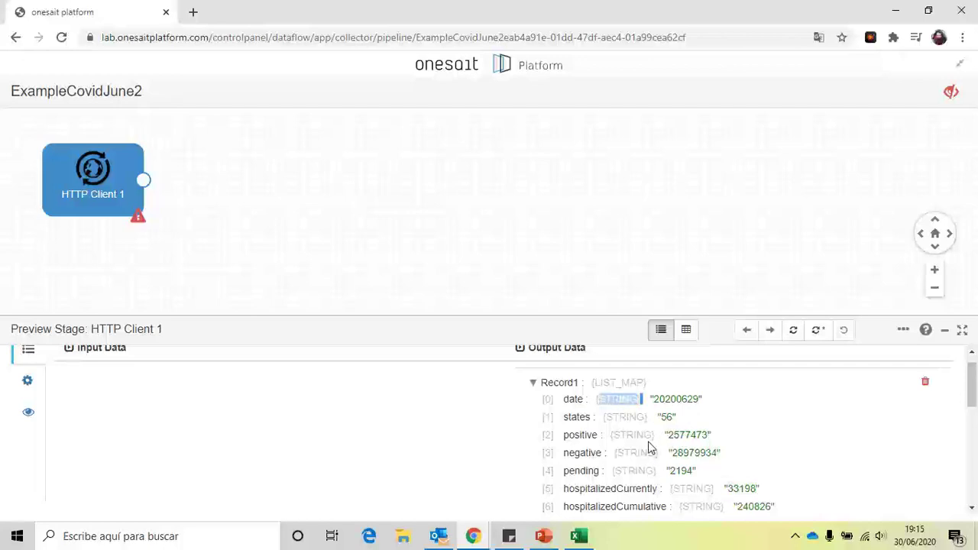
scroll(651, 447, "up", 1)
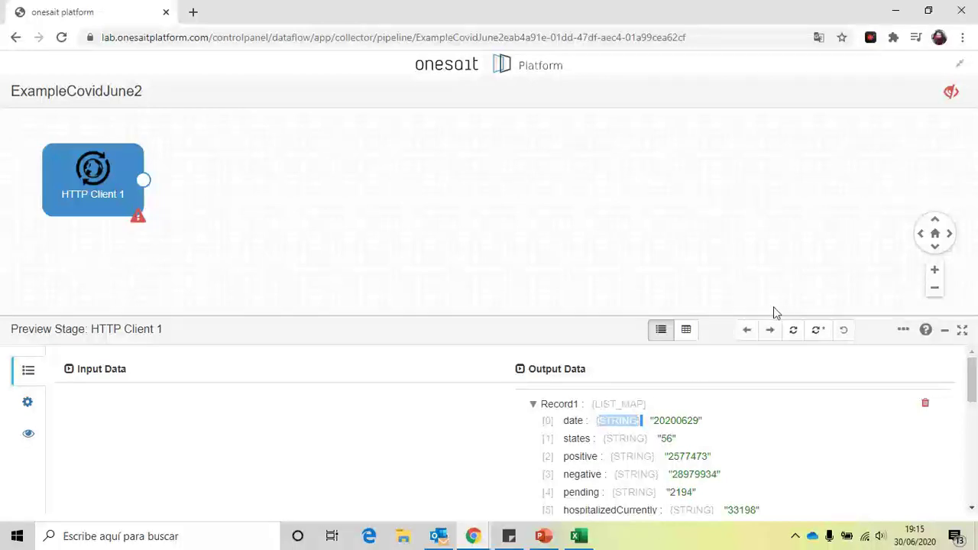
Step: Close the preview, switch to PowerPoint to check the Ejemplo Pipeline slide, and return to the dataflow editor
left_click(950, 97)
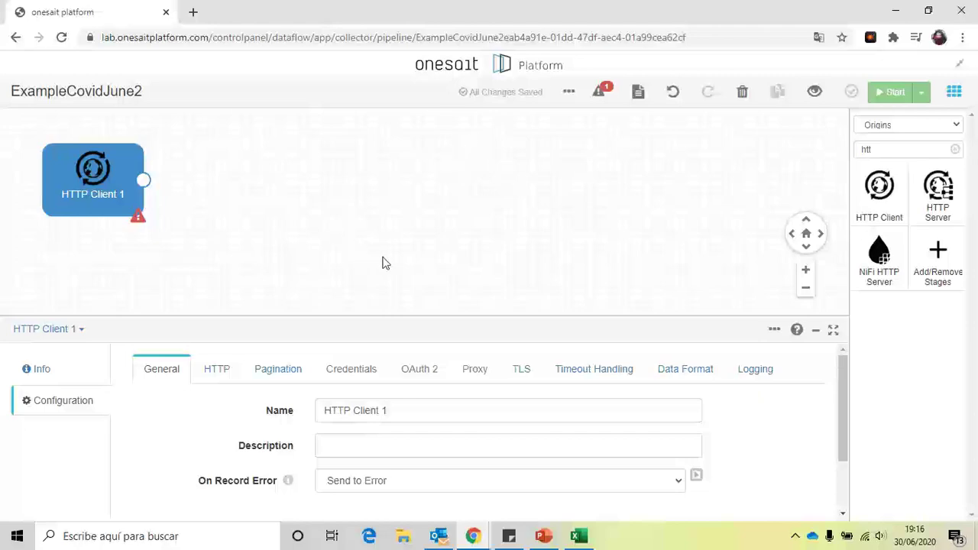
left_click(544, 537)
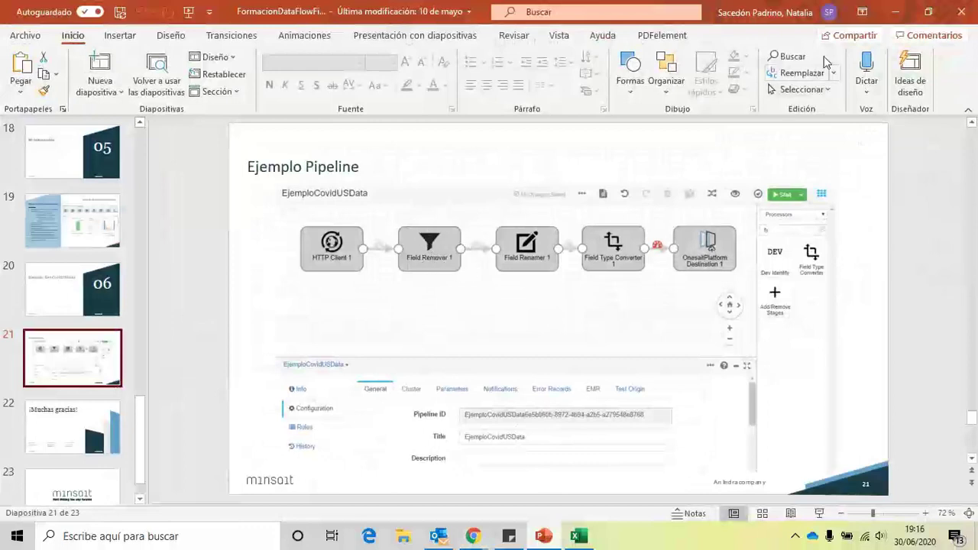
left_click(896, 12)
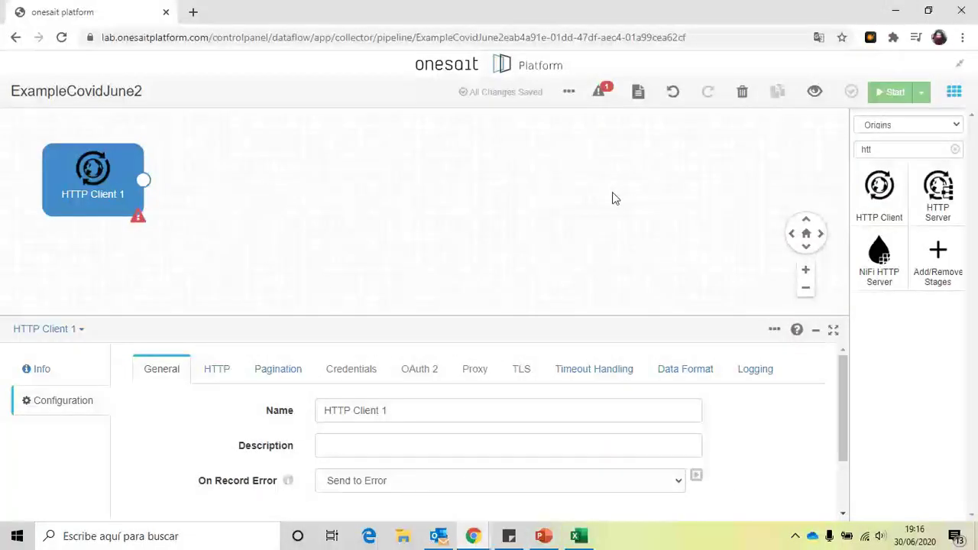
Step: Find the Field Remover among the processors, add it to the pipeline, and connect HTTP Client 1 to it
left_click(956, 150)
left_click(943, 130)
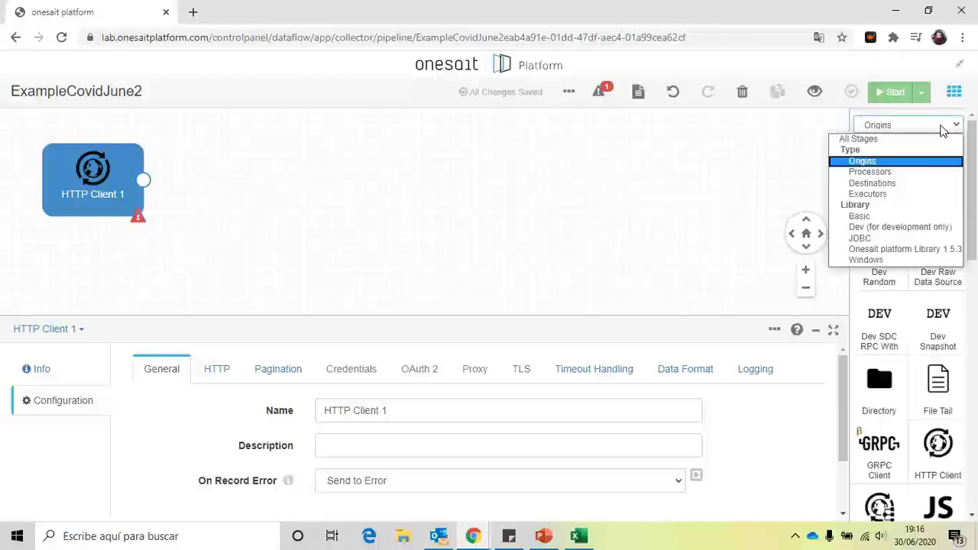
left_click(898, 173)
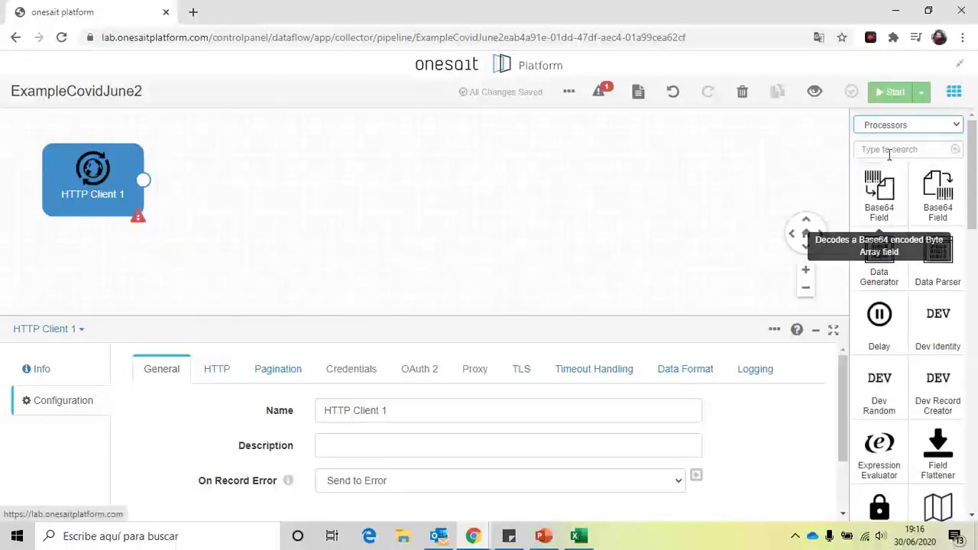
type("remo")
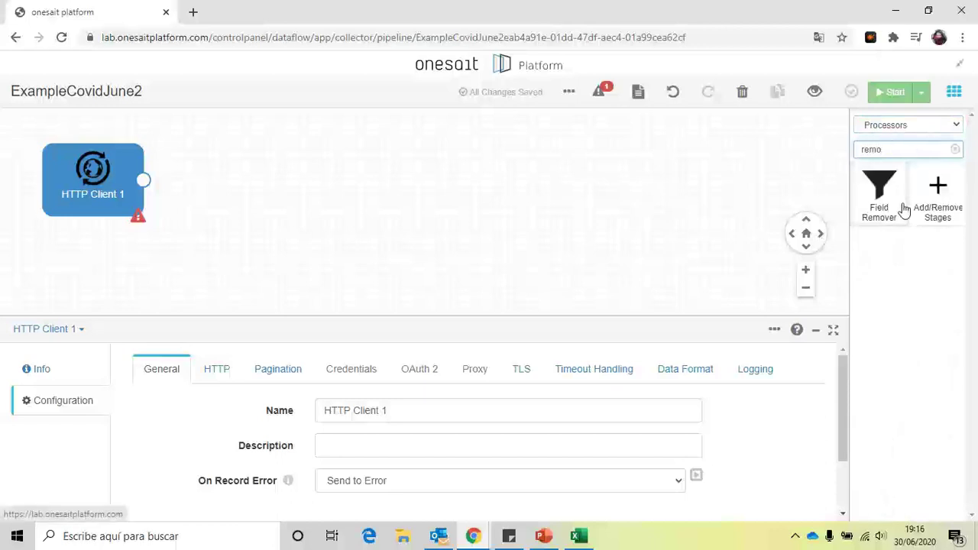
left_click(878, 200)
left_click_drag(143, 180, 201, 183)
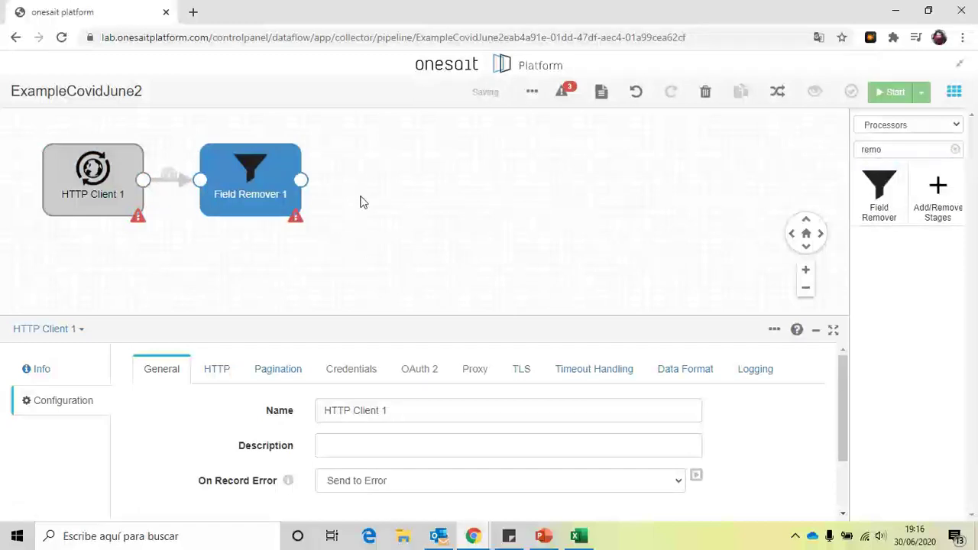
Step: Rename the Field Remover stage to "Eliminar campos"
left_click(262, 180)
mouse_move(297, 221)
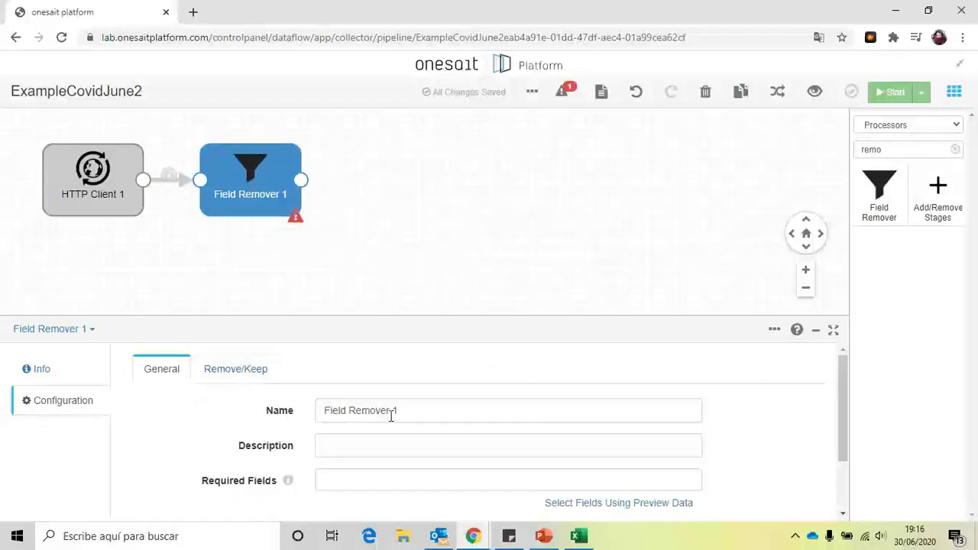
left_click_drag(401, 416, 316, 406)
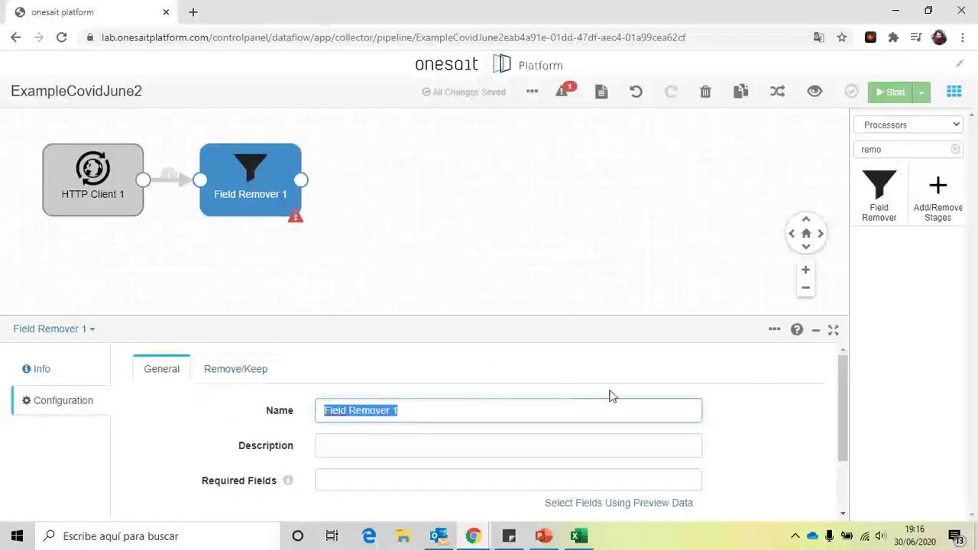
type("Elim")
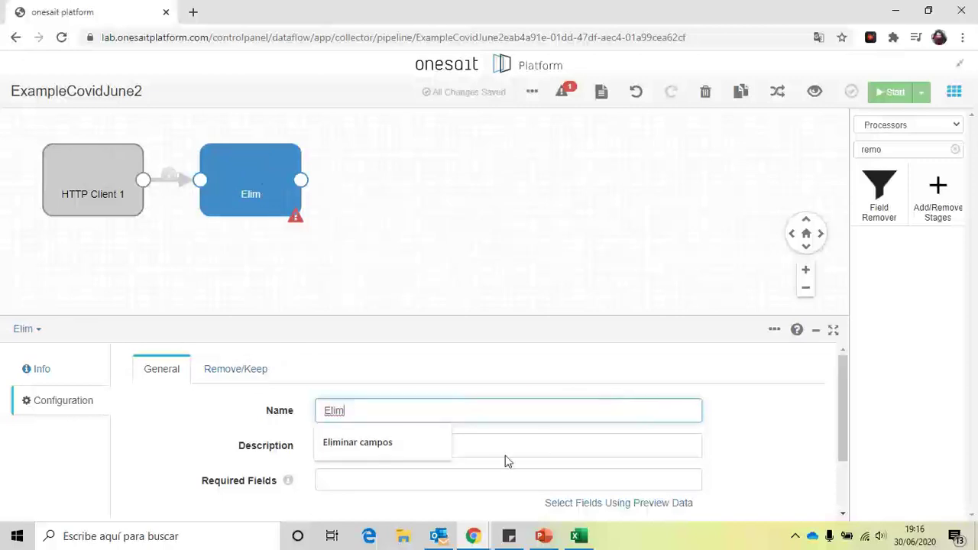
left_click(395, 448)
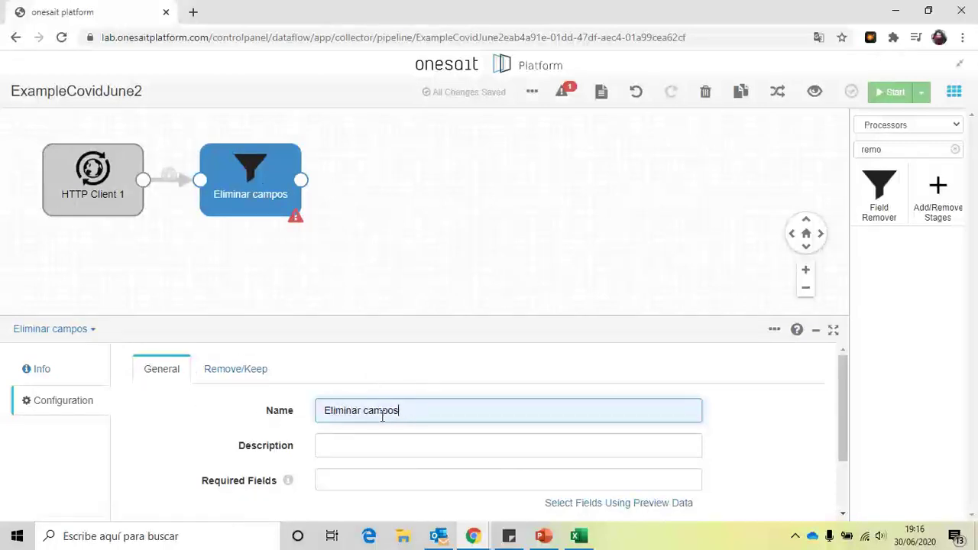
Step: Set the Eliminar campos stage's action to Keep Listed Fields
left_click(225, 370)
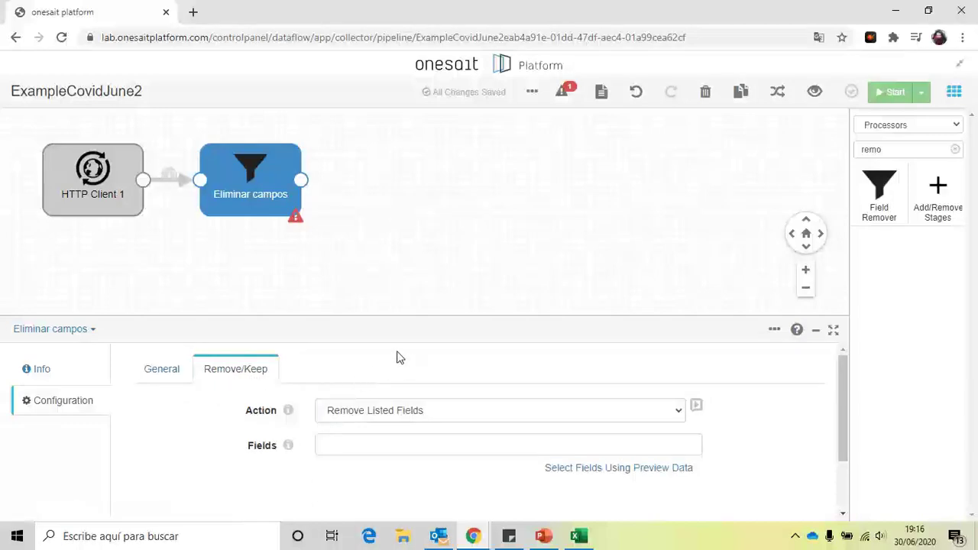
left_click(496, 412)
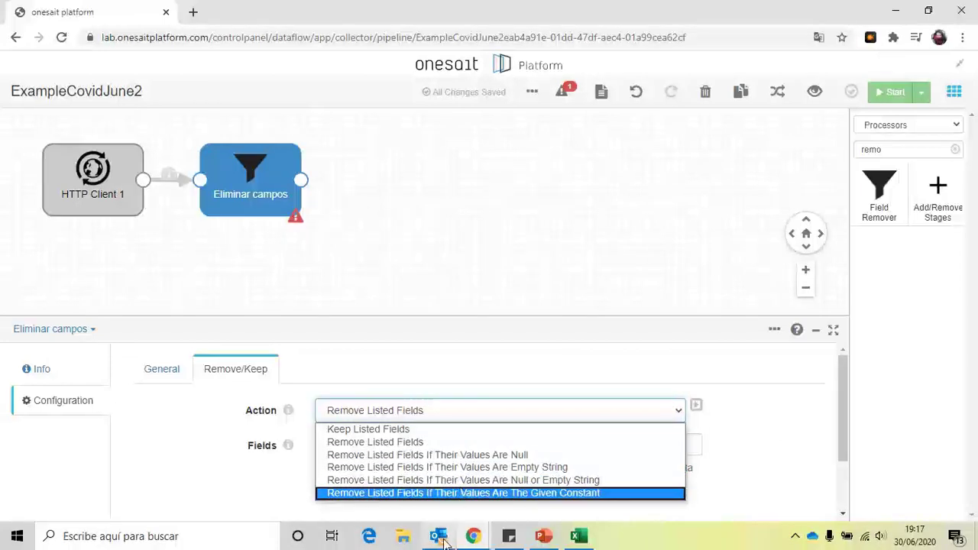
left_click(393, 431)
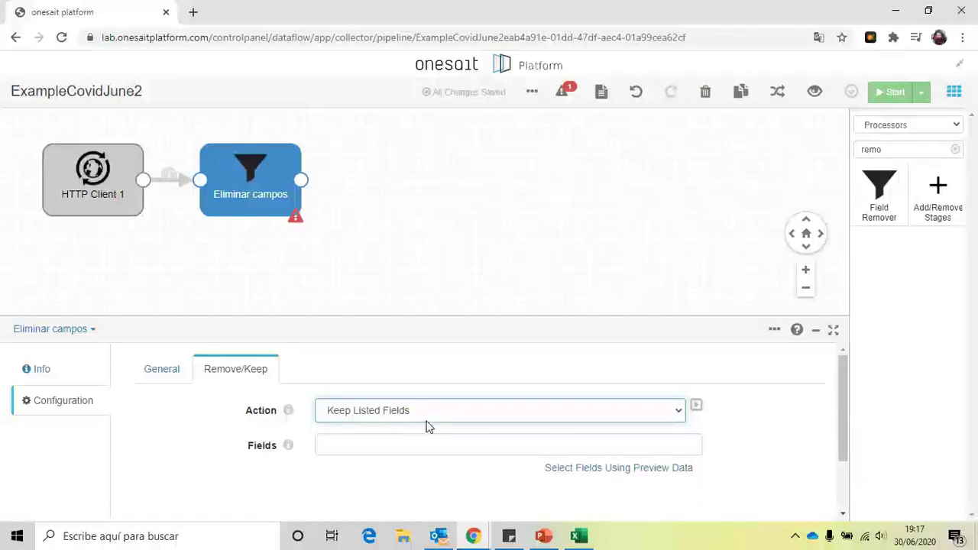
Step: List /positive, /negative, /pending and /hospitalizedCurrently as the fields that Eliminar campos keeps
left_click(418, 445)
left_click(426, 449)
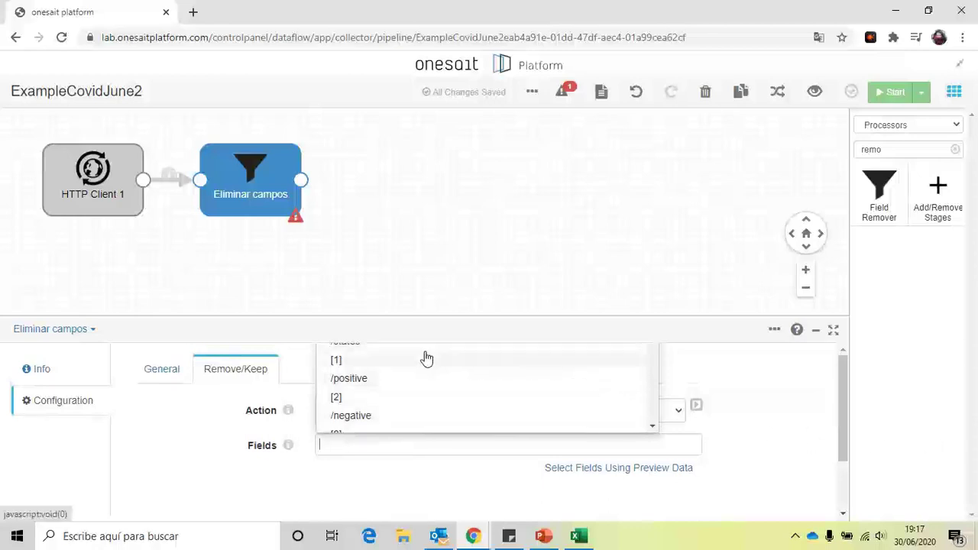
scroll(416, 383, "down", 3)
scroll(416, 382, "up", 3)
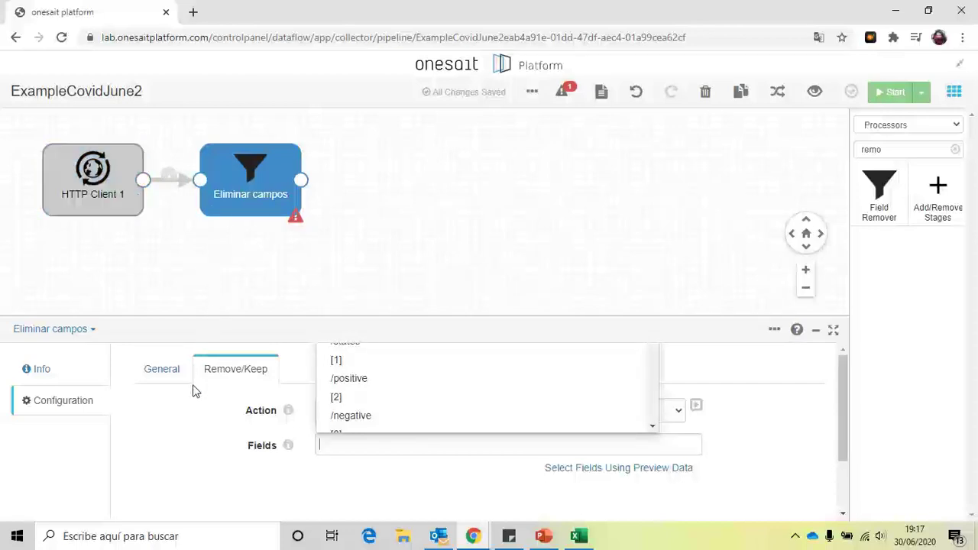
left_click(349, 379)
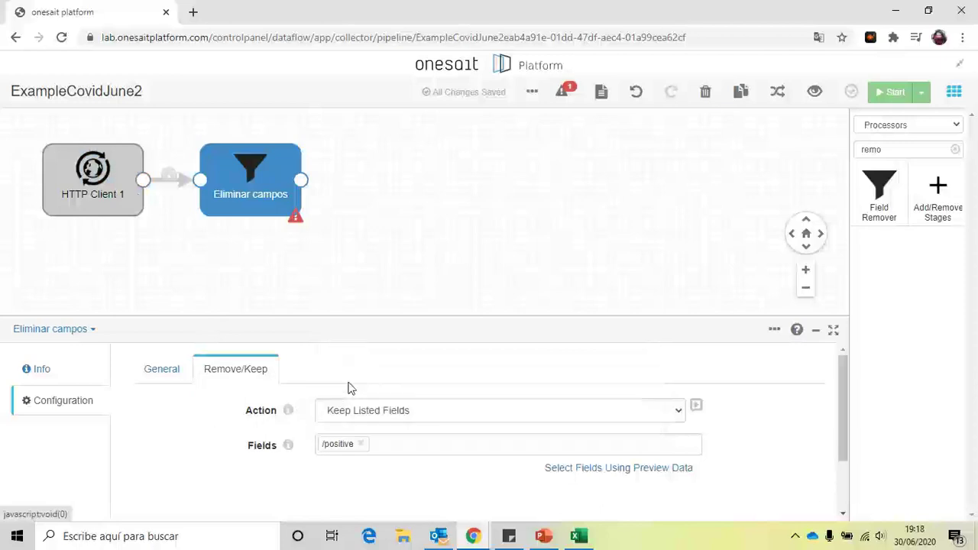
left_click(393, 437)
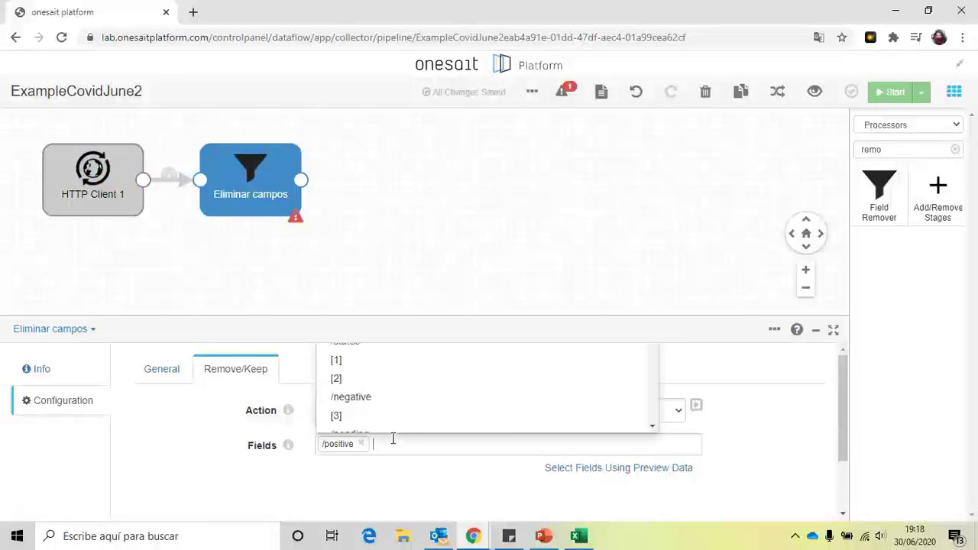
left_click(372, 398)
left_click(436, 442)
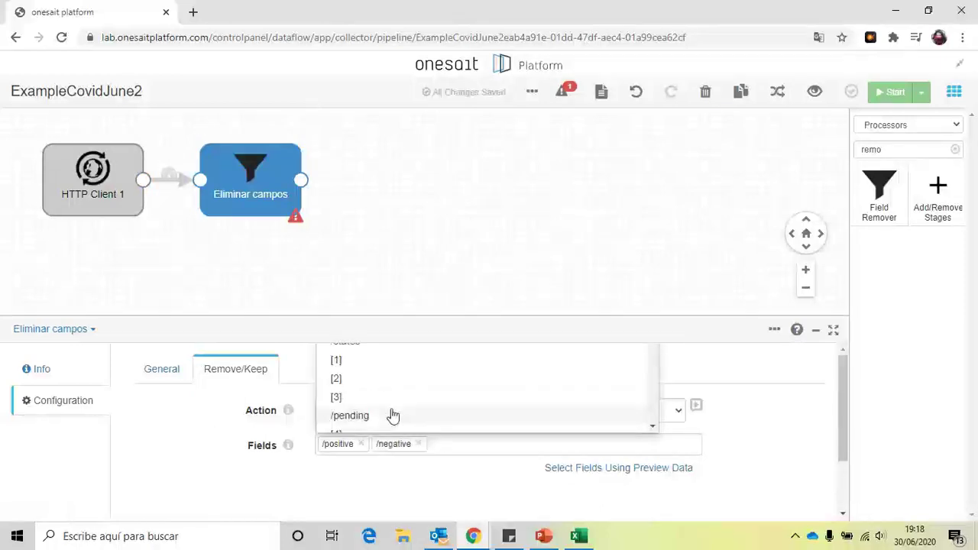
left_click(378, 420)
left_click(500, 443)
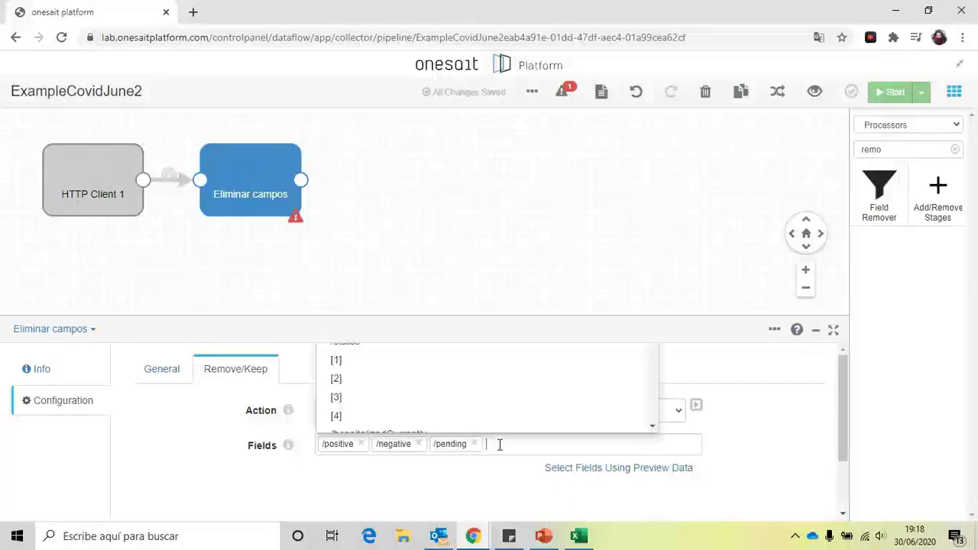
scroll(439, 404, "down", 2)
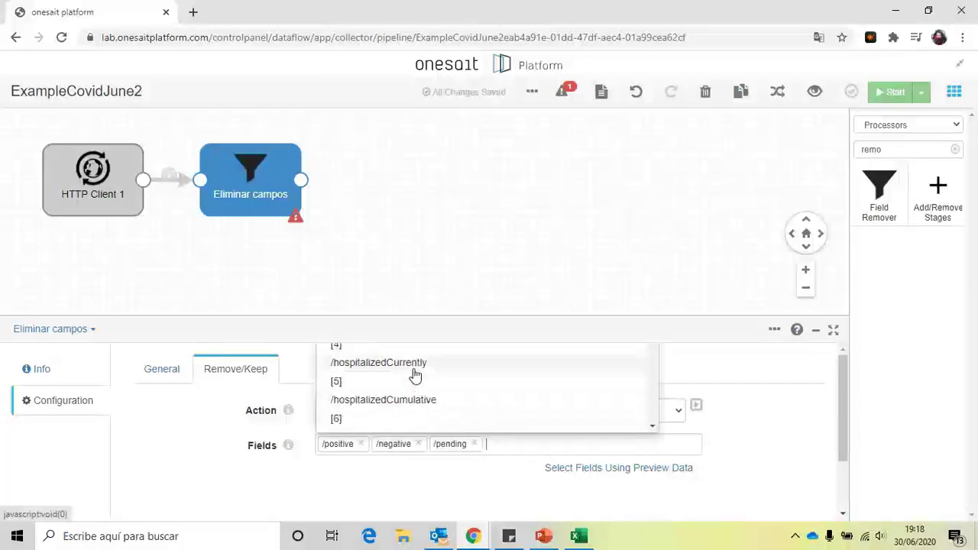
left_click(414, 367)
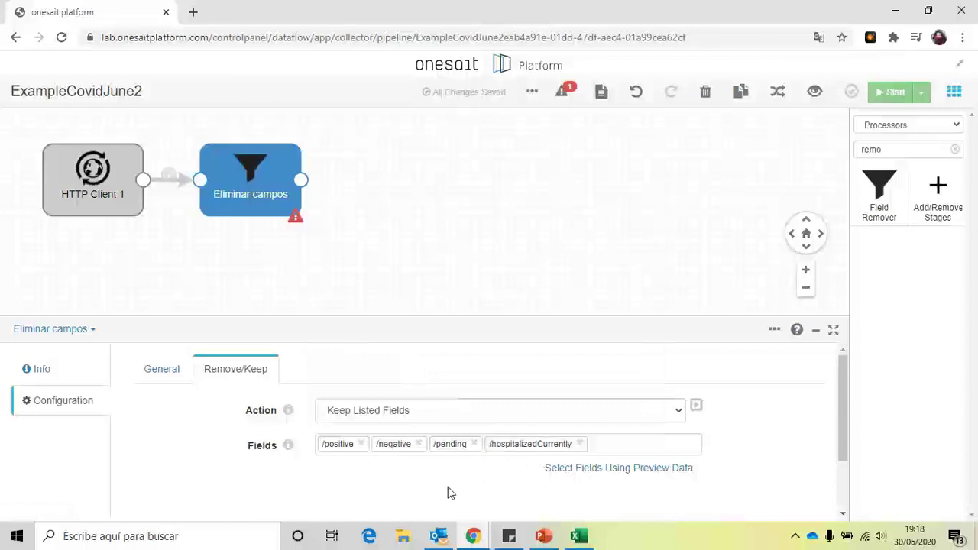
scroll(458, 490, "down", 1)
scroll(469, 488, "up", 1)
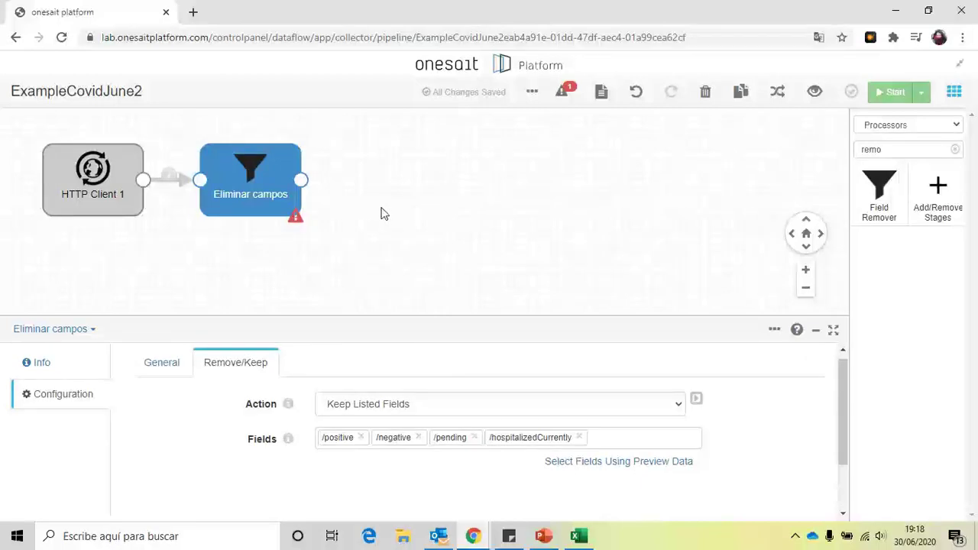
Step: Run a preview with a batch size of 1 and compare the input and output records of the Eliminar campos stage
left_click(815, 93)
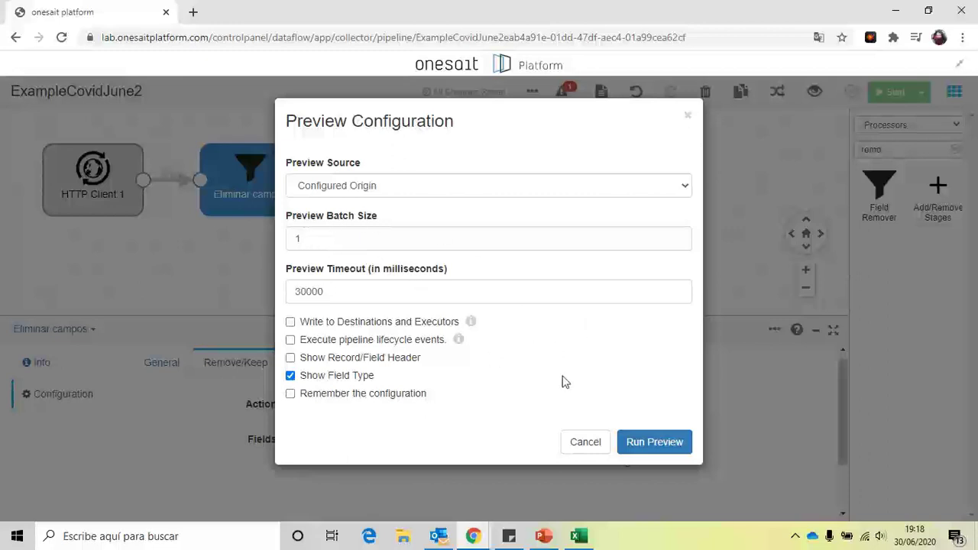
left_click(662, 443)
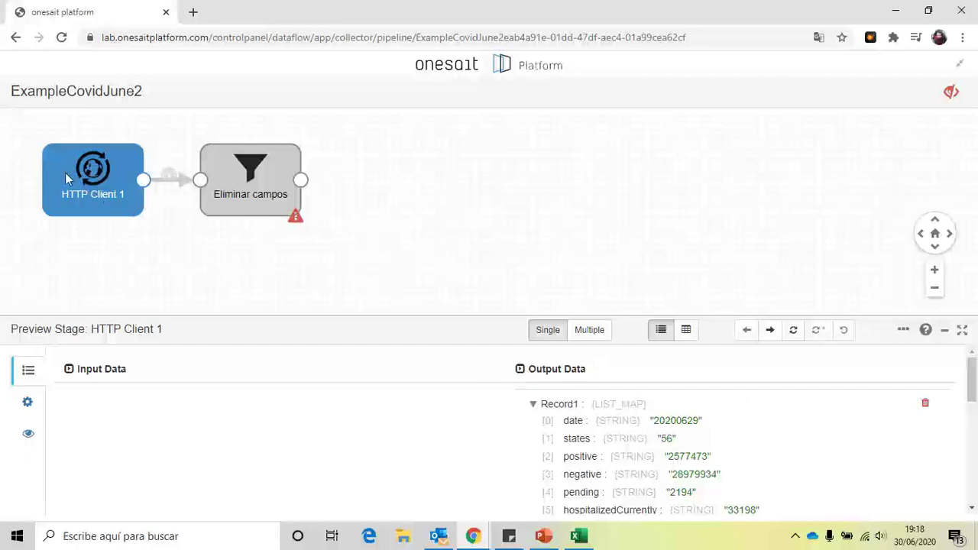
left_click(224, 185)
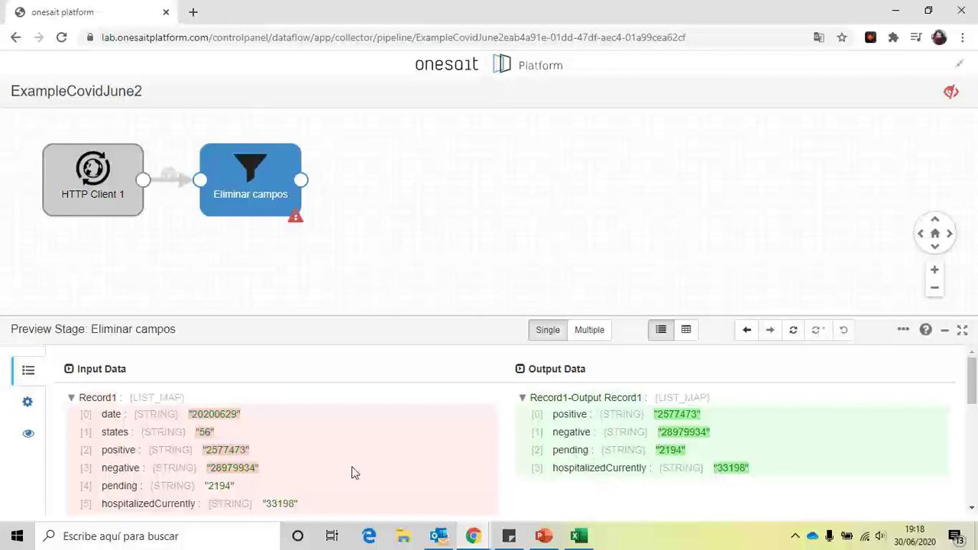
scroll(353, 467, "down", 5)
scroll(353, 465, "up", 5)
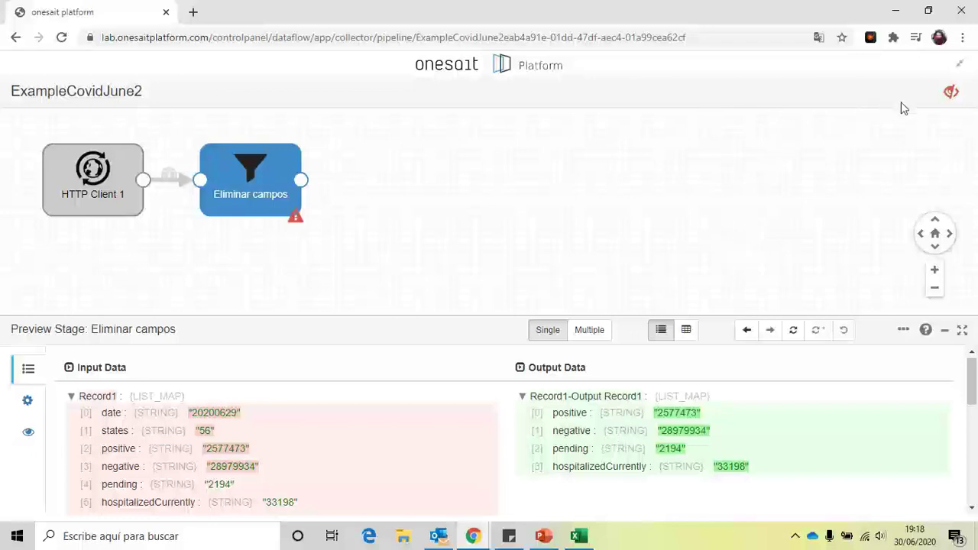
Step: Leave the preview and consult the example pipeline slide in PowerPoint for the stage that follows the Field Remover
left_click(951, 93)
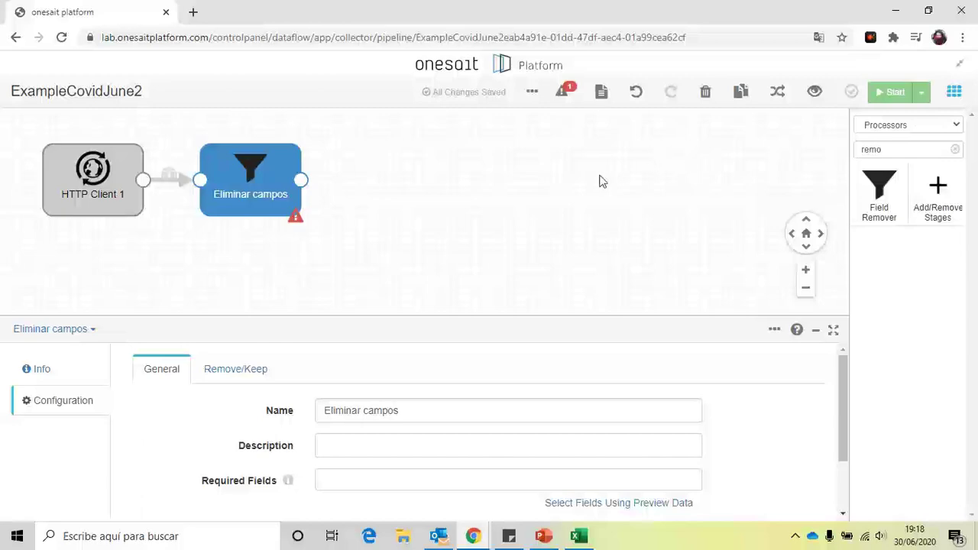
left_click(545, 535)
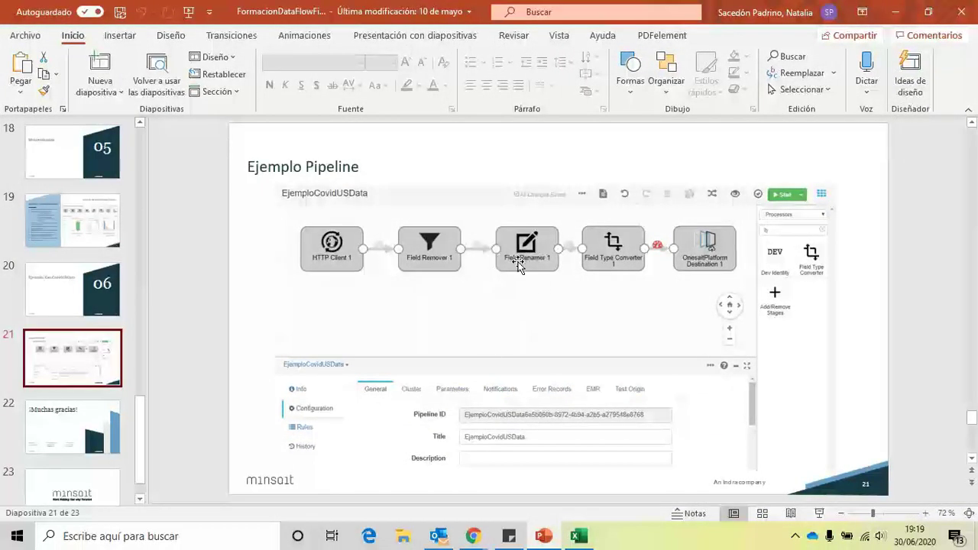
left_click(893, 12)
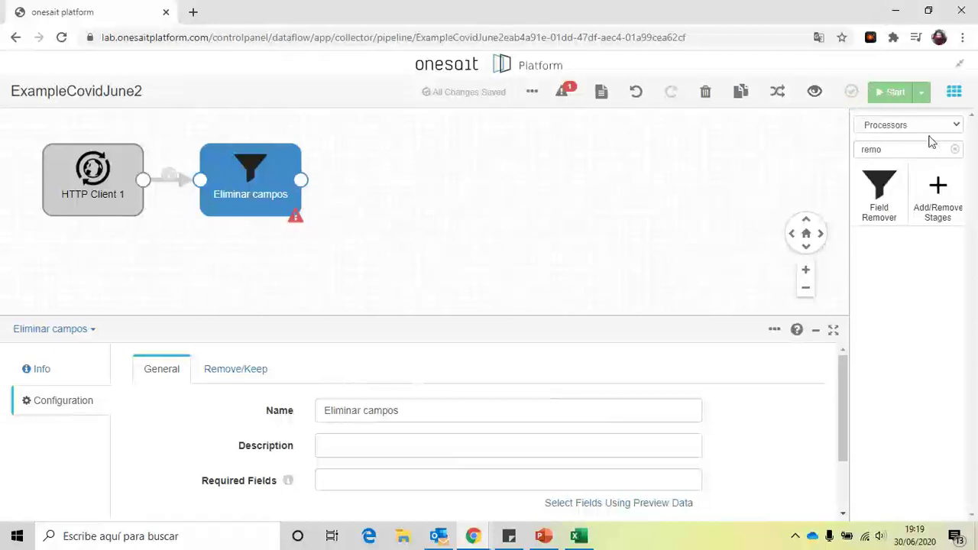
Step: Add a Field Renamer processor, connect Eliminar campos to it, and open the new stage's configuration
left_click(955, 150)
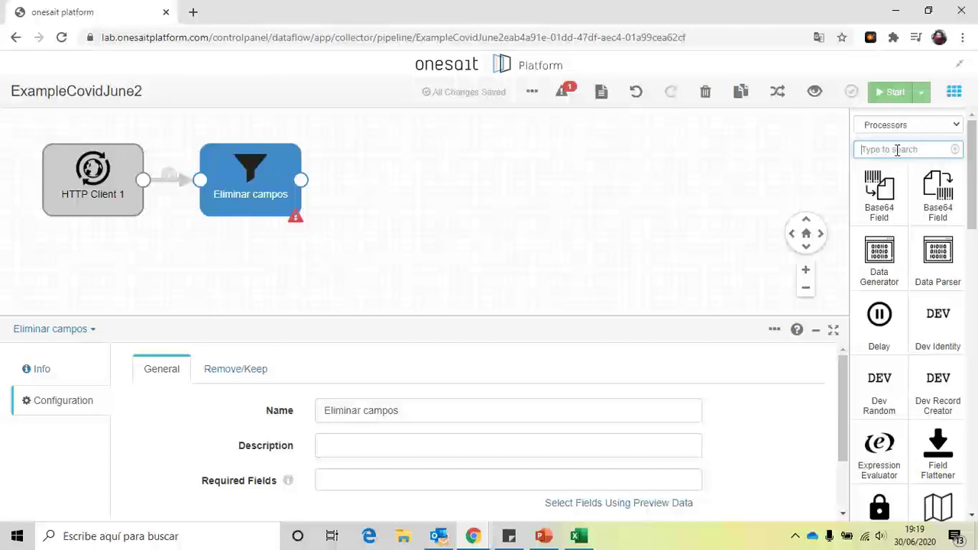
type("renam")
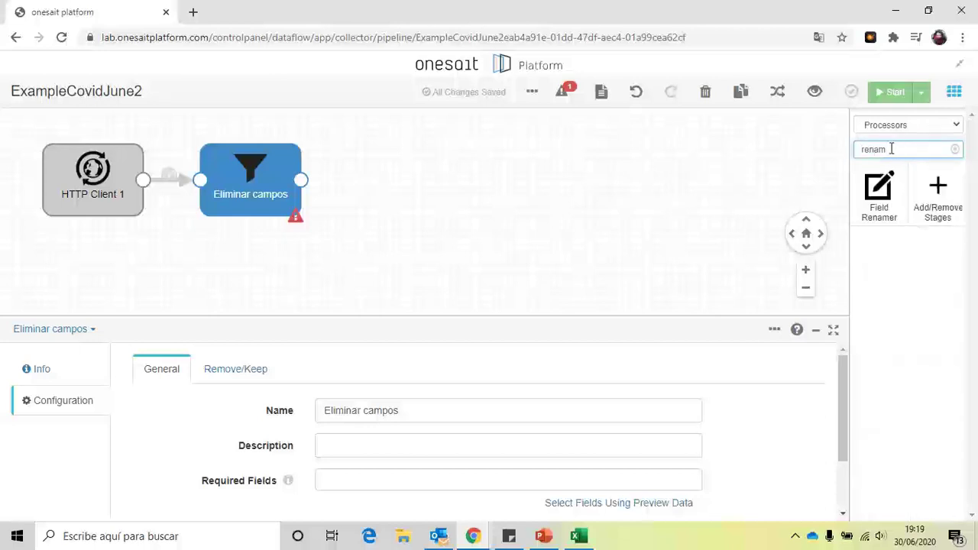
left_click(879, 191)
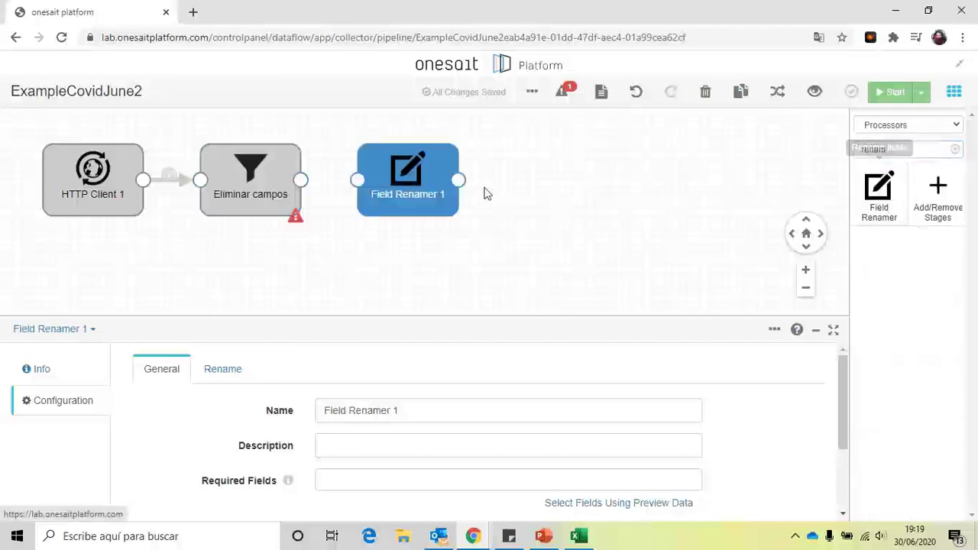
left_click_drag(301, 181, 359, 183)
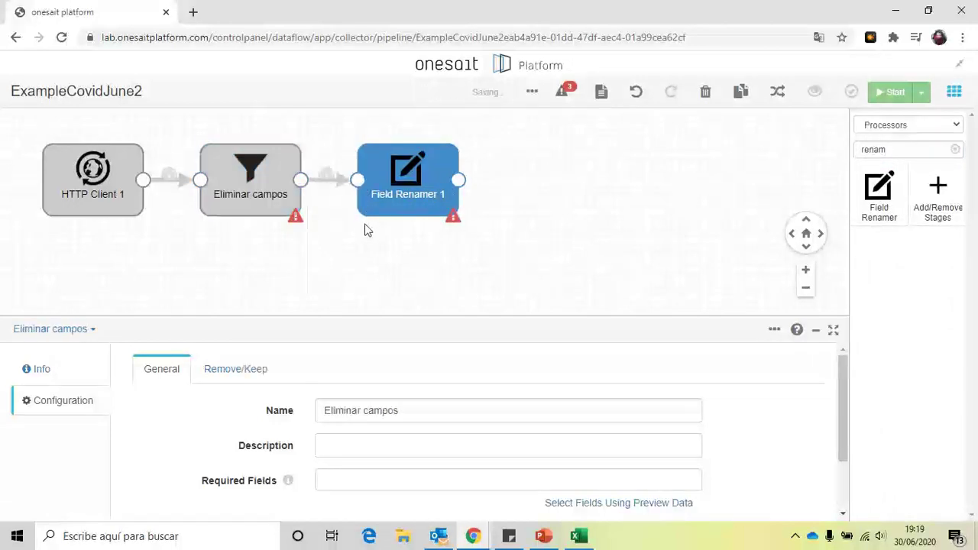
left_click(403, 179)
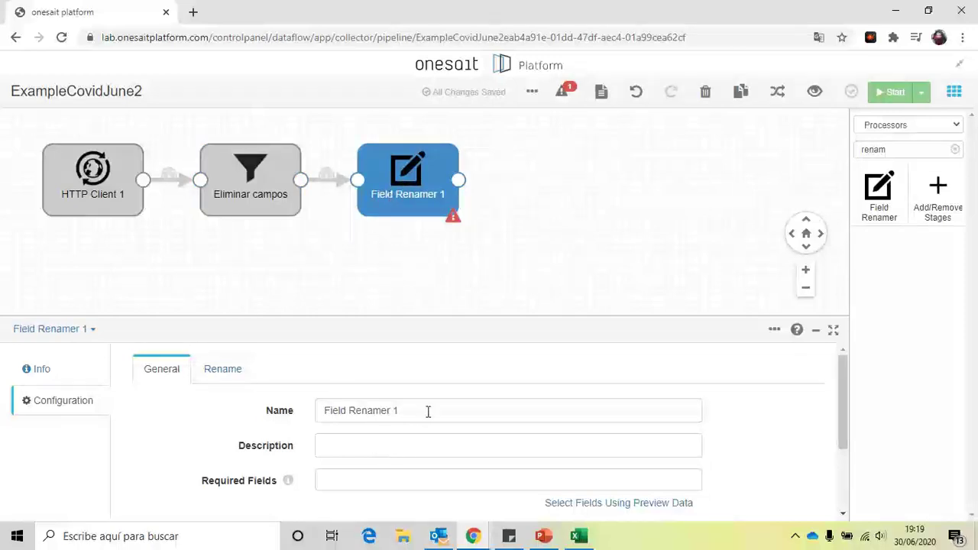
Step: Name the new Field Renamer stage Renombrar campos
left_click_drag(428, 411, 295, 410)
type("Renombrar campos")
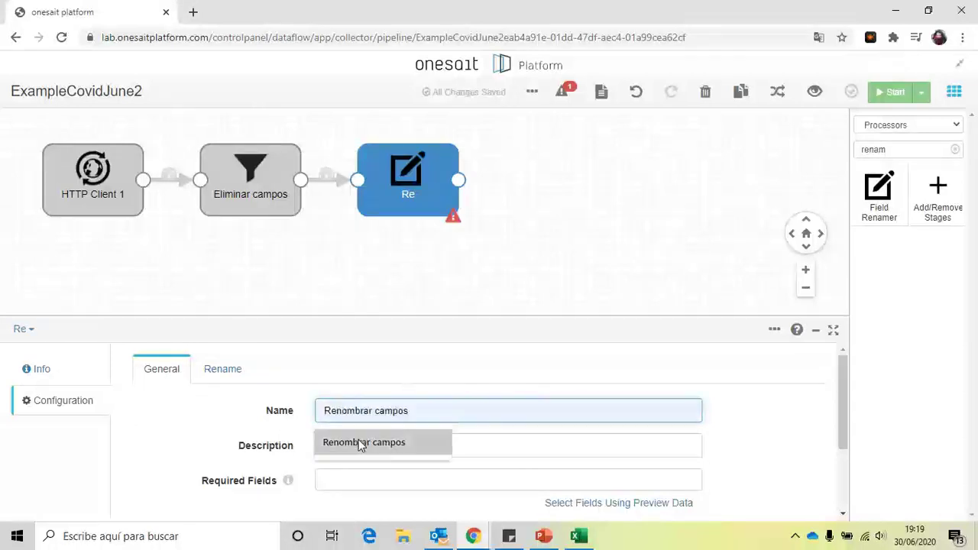
left_click(358, 441)
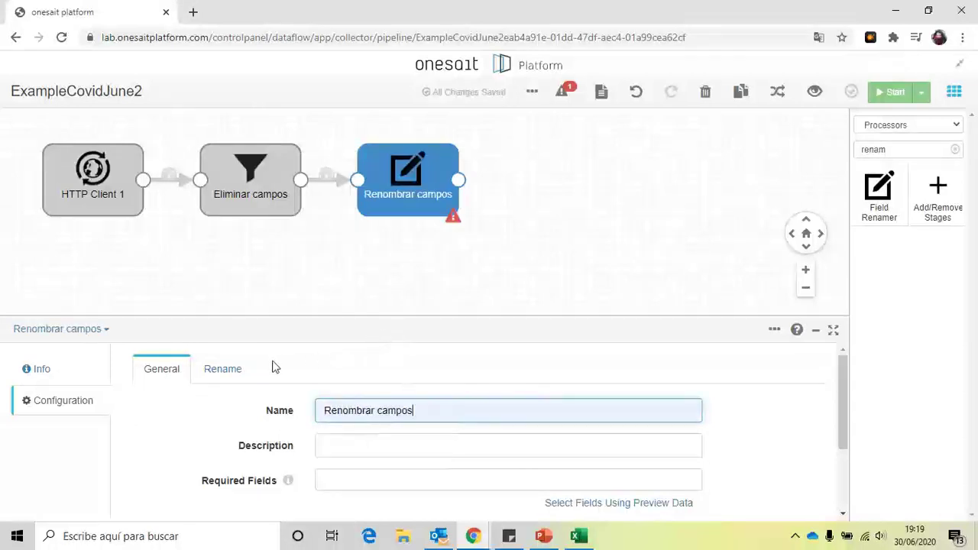
Step: Review the rename settings of Renombrar campos, including the field mapping and the options for a source field that does not exist
left_click(236, 376)
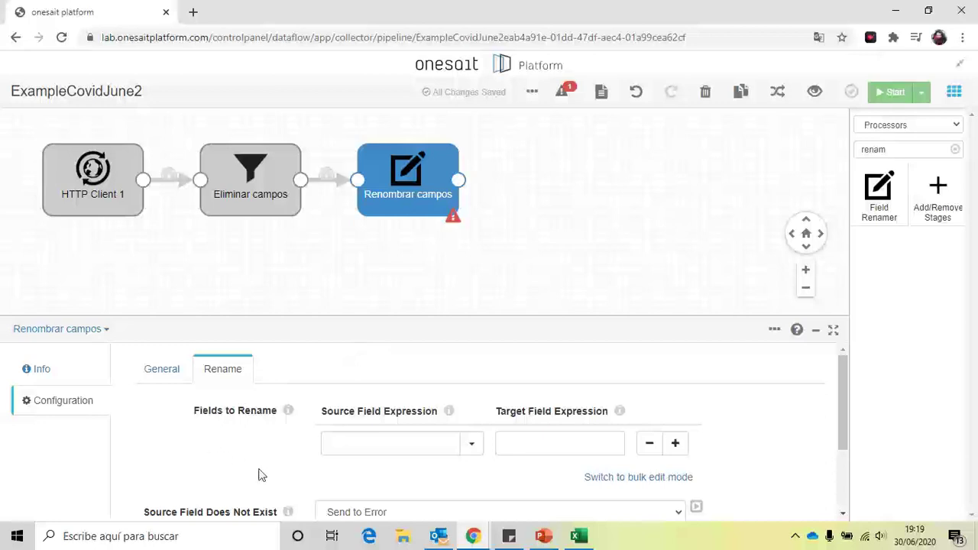
scroll(259, 475, "down", 2)
scroll(258, 459, "up", 2)
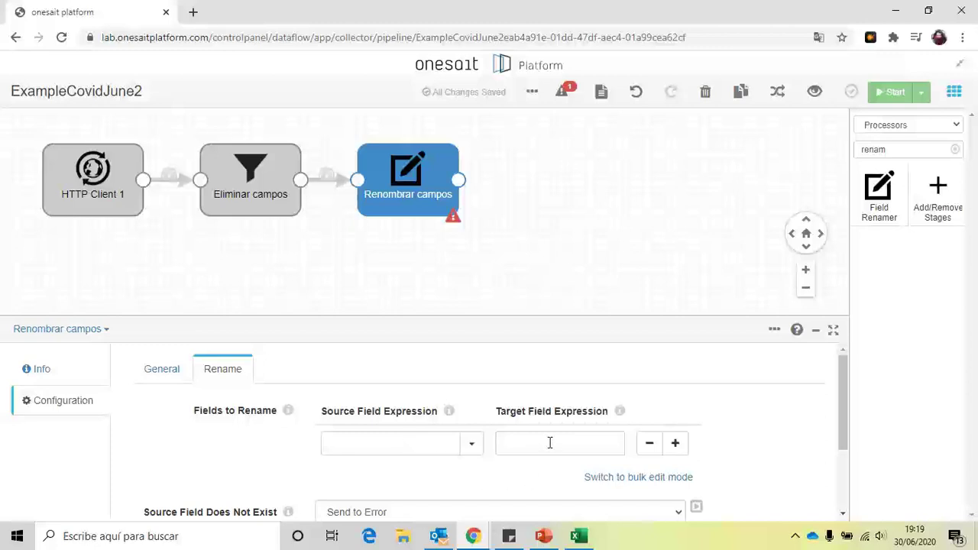
scroll(549, 443, "down", 1)
scroll(578, 454, "up", 1)
scroll(308, 411, "down", 3)
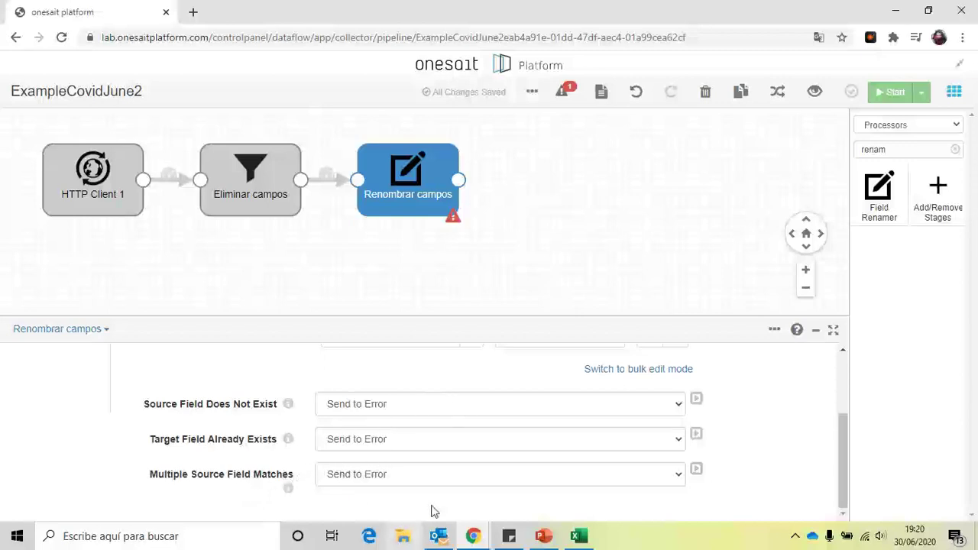
left_click(677, 411)
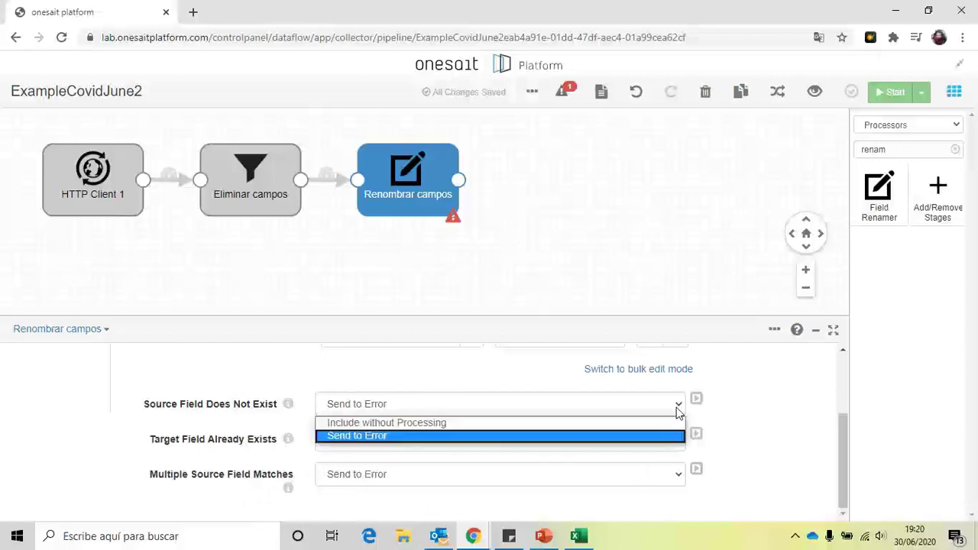
left_click(380, 437)
left_click(463, 407)
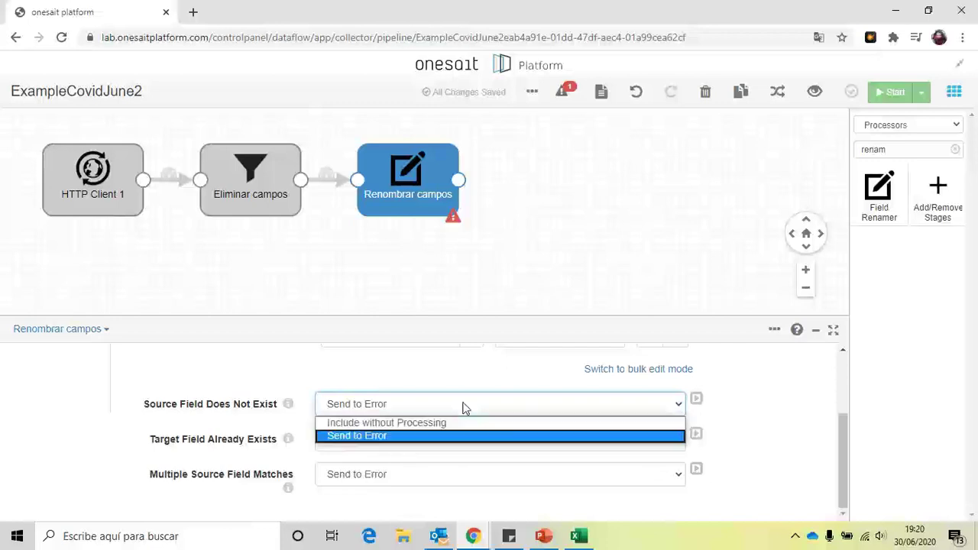
left_click(412, 436)
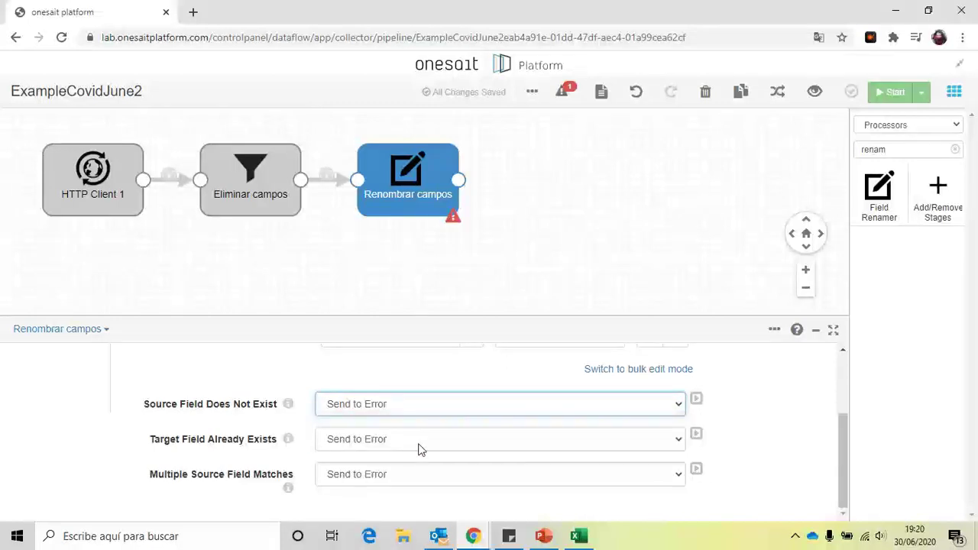
scroll(421, 444, "up", 1)
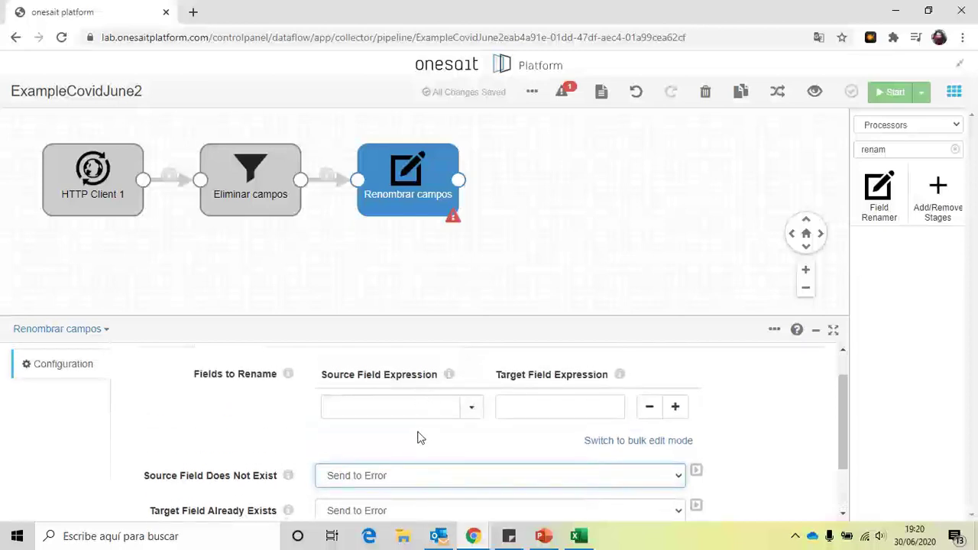
scroll(397, 420, "up", 1)
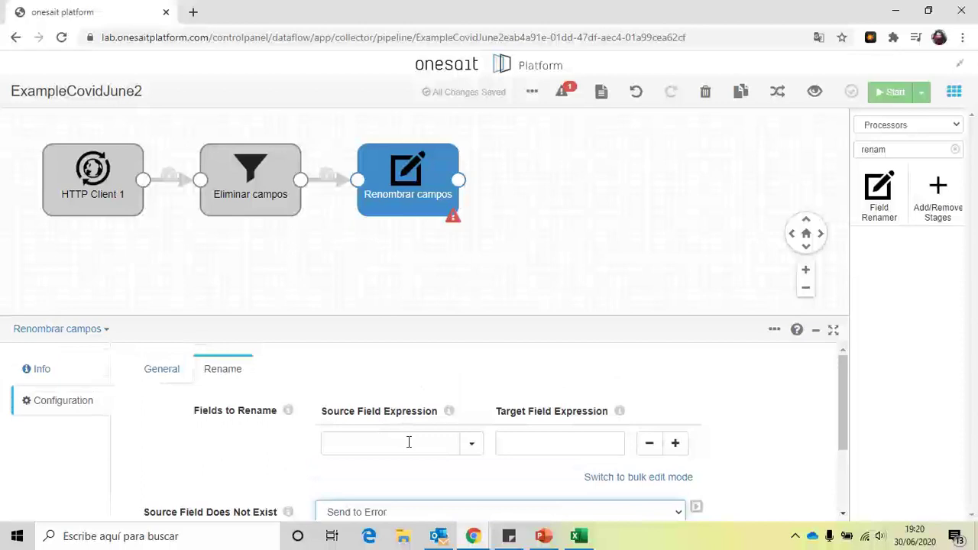
Step: Switch to Sticky Notes, check the property names under datos in the ontology schema, and move the note out of the way
left_click(511, 536)
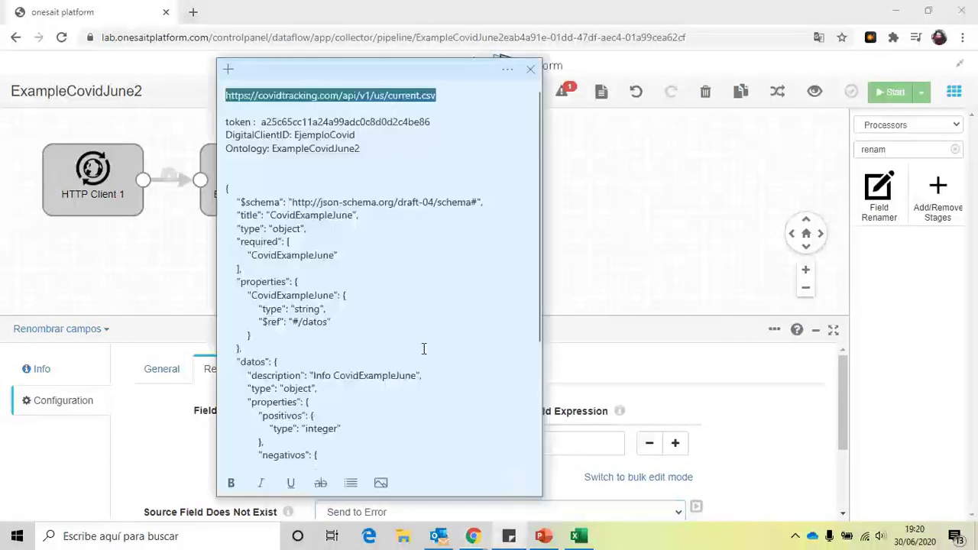
scroll(388, 335, "down", 3)
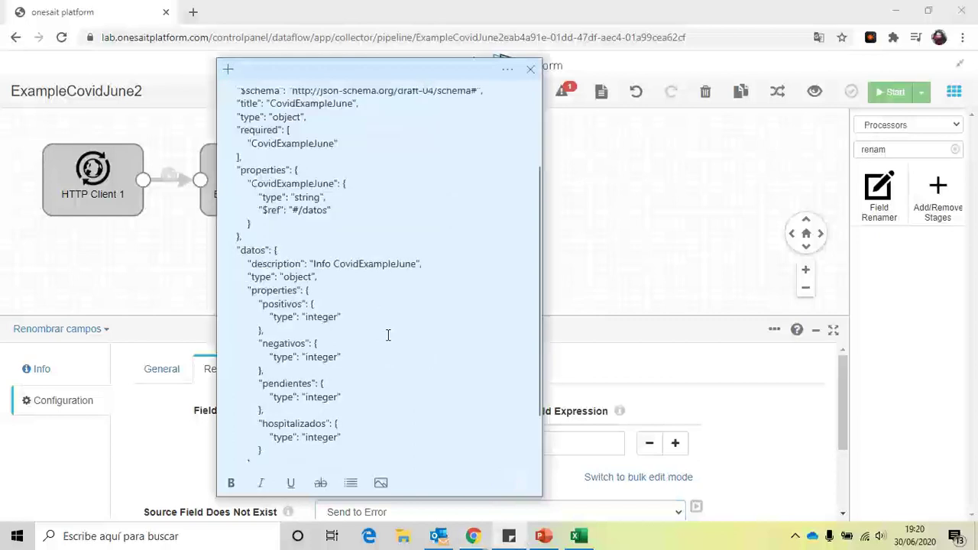
double_click(281, 303)
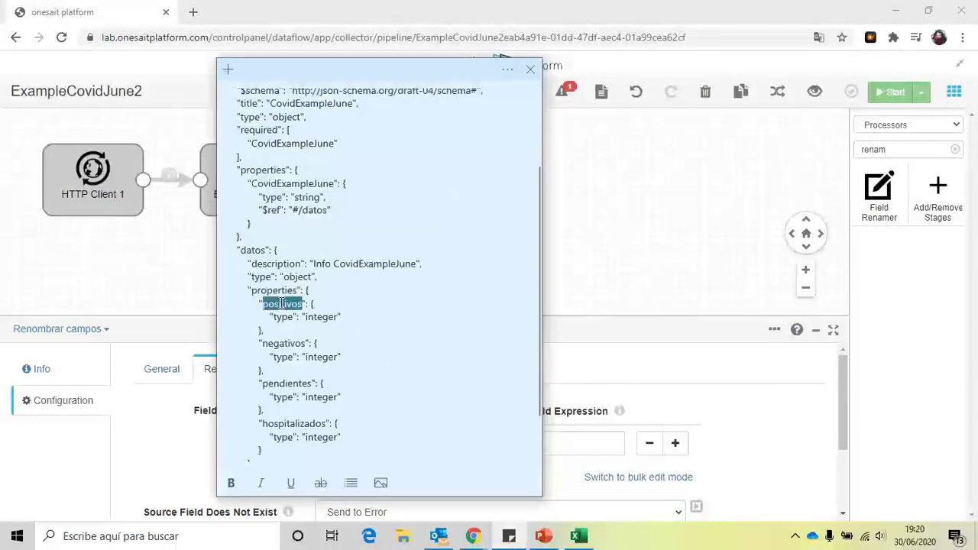
left_click(287, 343)
double_click(287, 343)
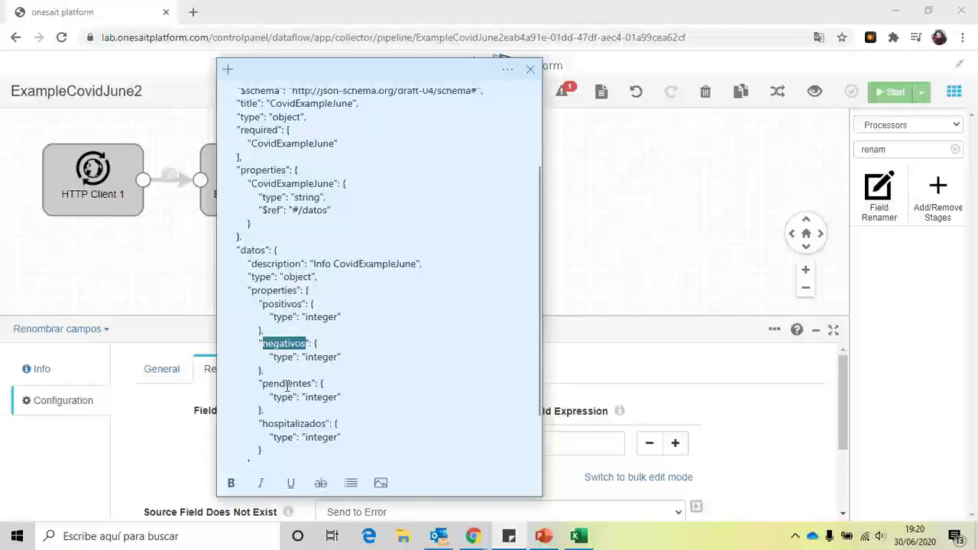
double_click(287, 384)
left_click(289, 425)
double_click(288, 425)
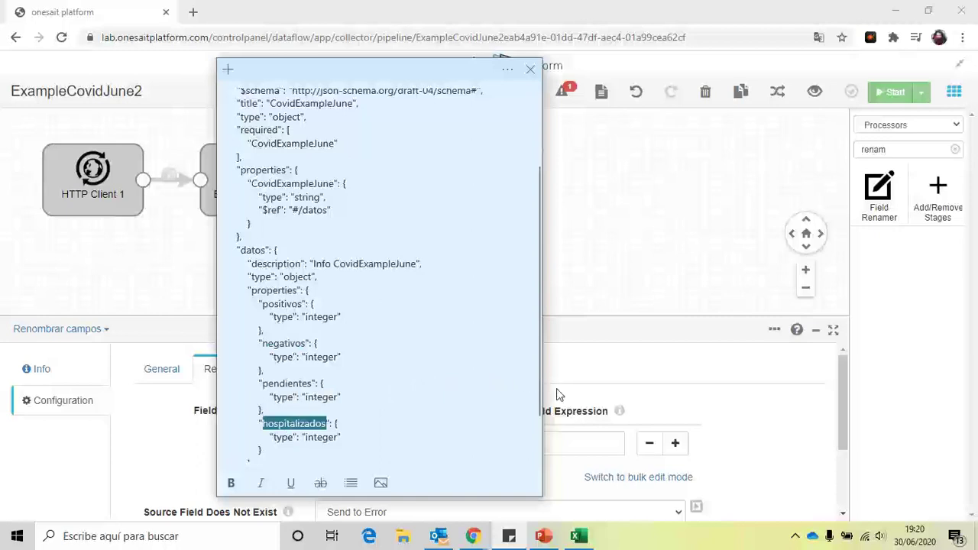
left_click_drag(446, 76, 8, 264)
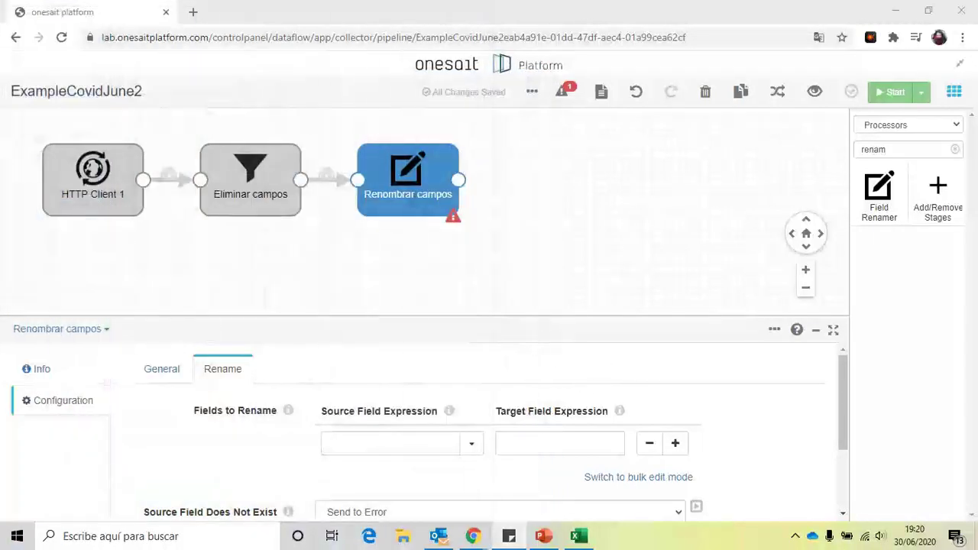
Step: Map the source field /positive to the target field /positivos in Renombrar campos
left_click(392, 445)
left_click(472, 451)
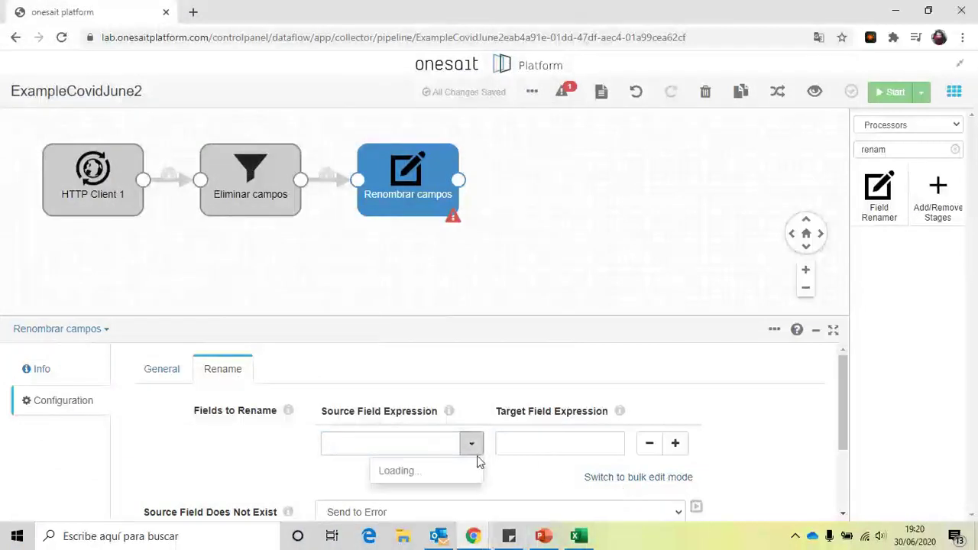
scroll(482, 458, "down", 3)
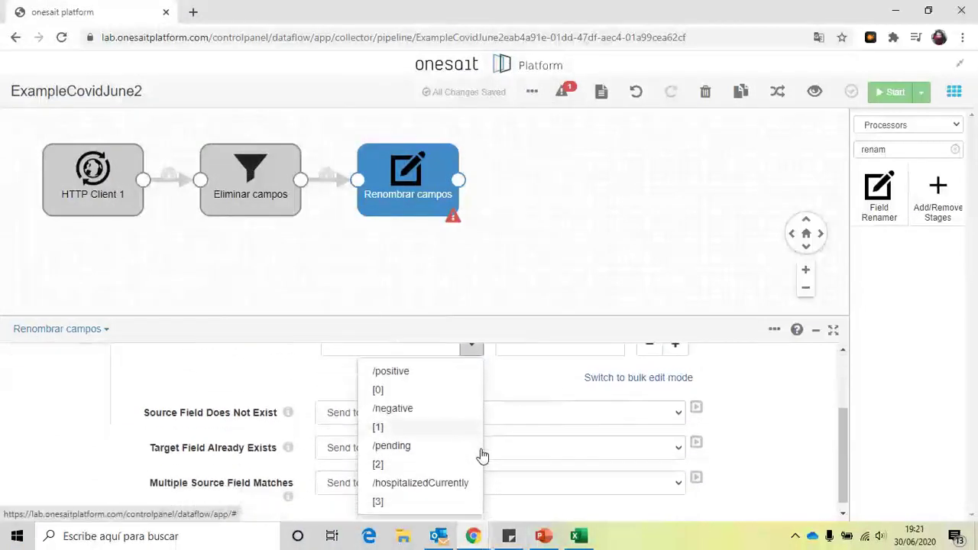
scroll(443, 439, "up", 2)
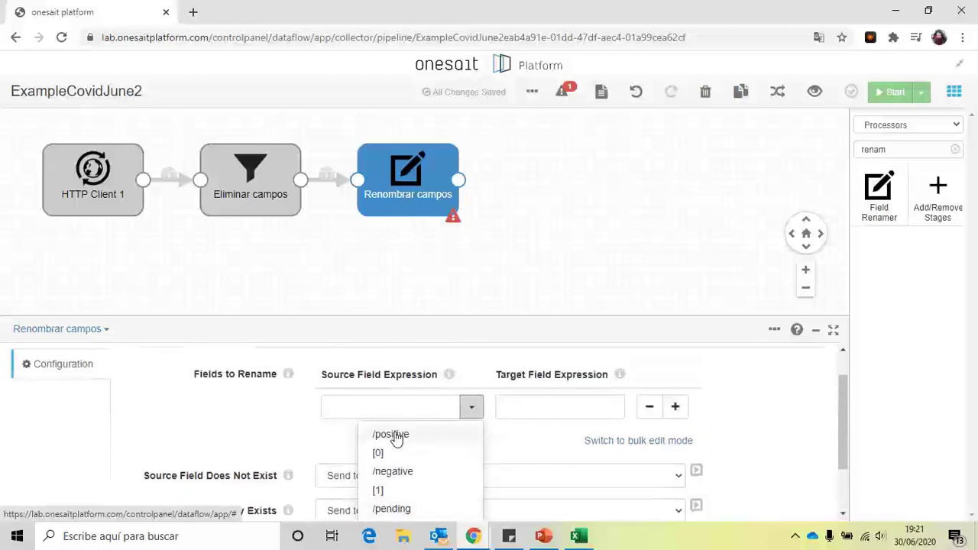
left_click(397, 437)
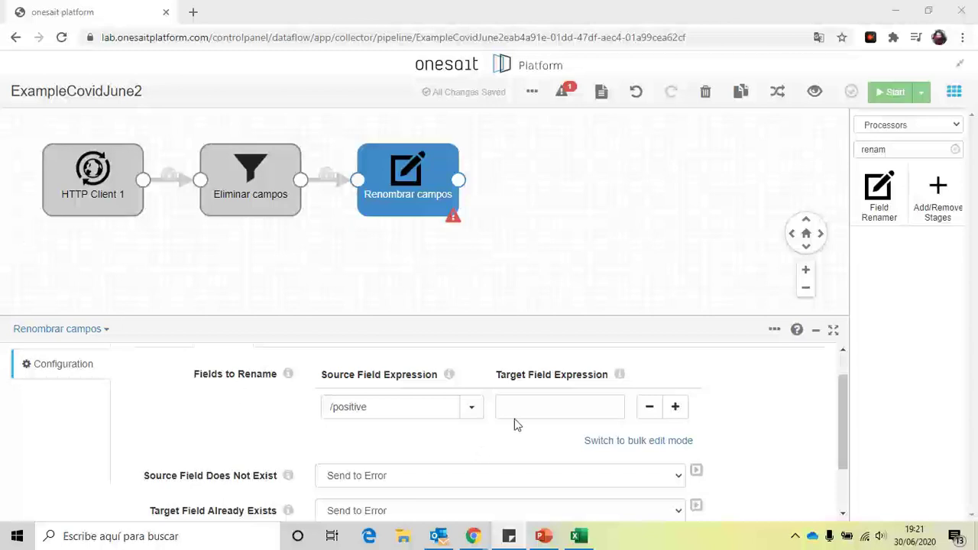
left_click(538, 404)
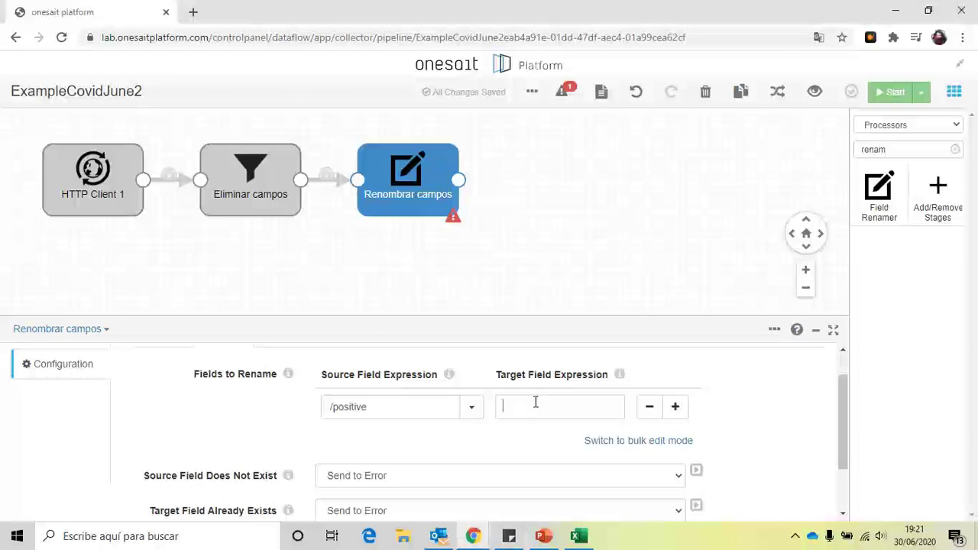
type("/")
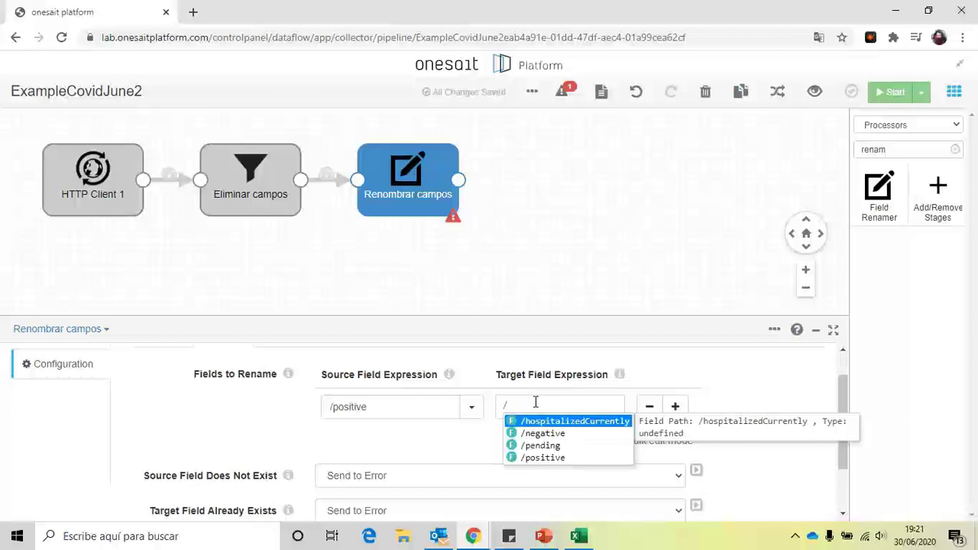
type("positivos")
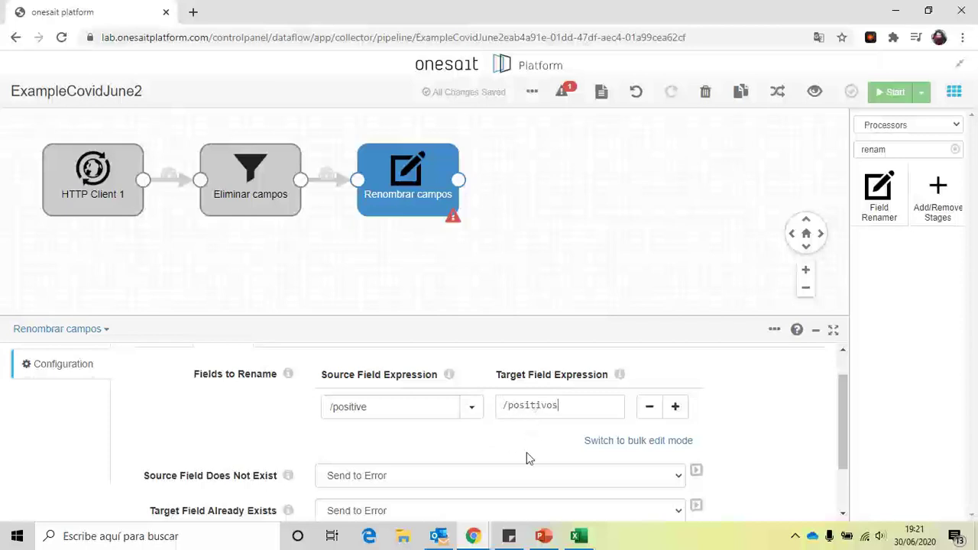
Step: Add a second rename mapping from /negative to /negativos
left_click(677, 410)
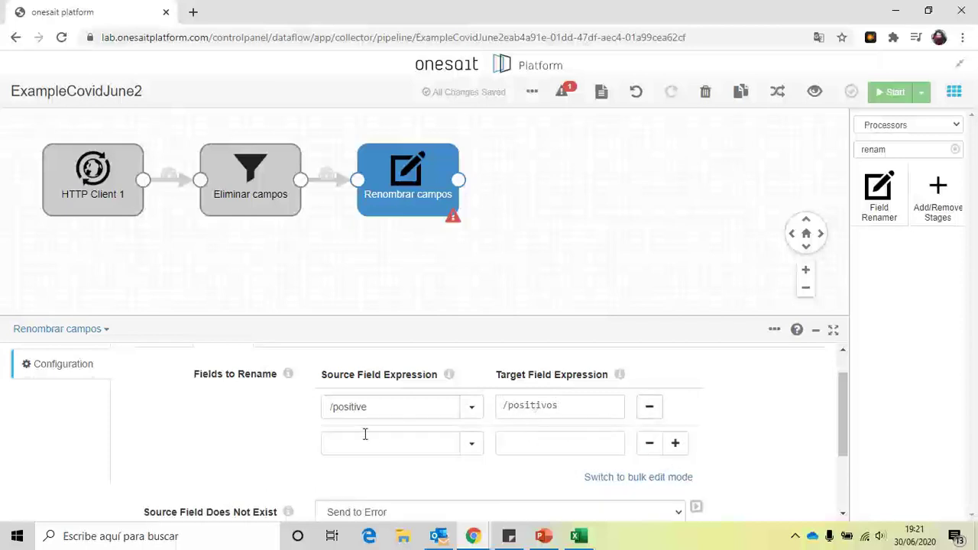
left_click(475, 451)
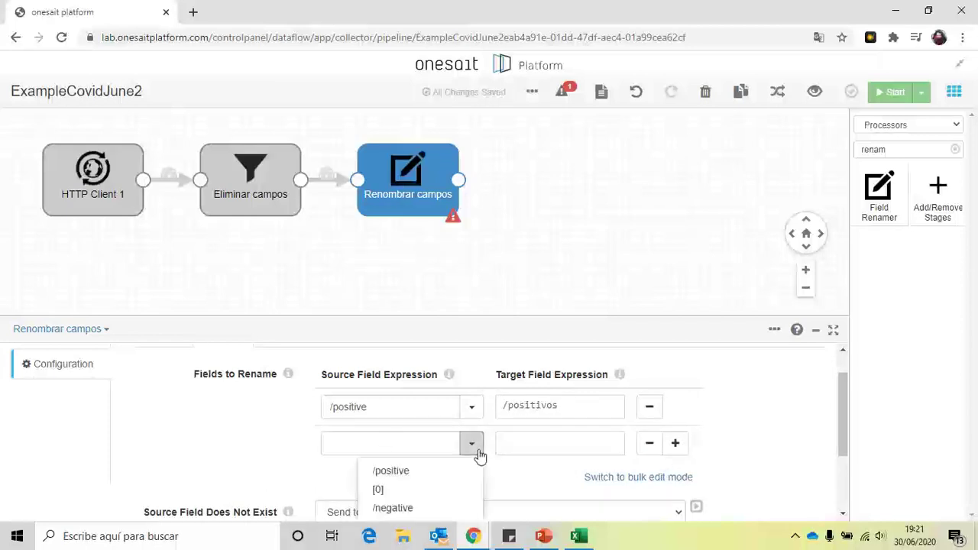
left_click(407, 509)
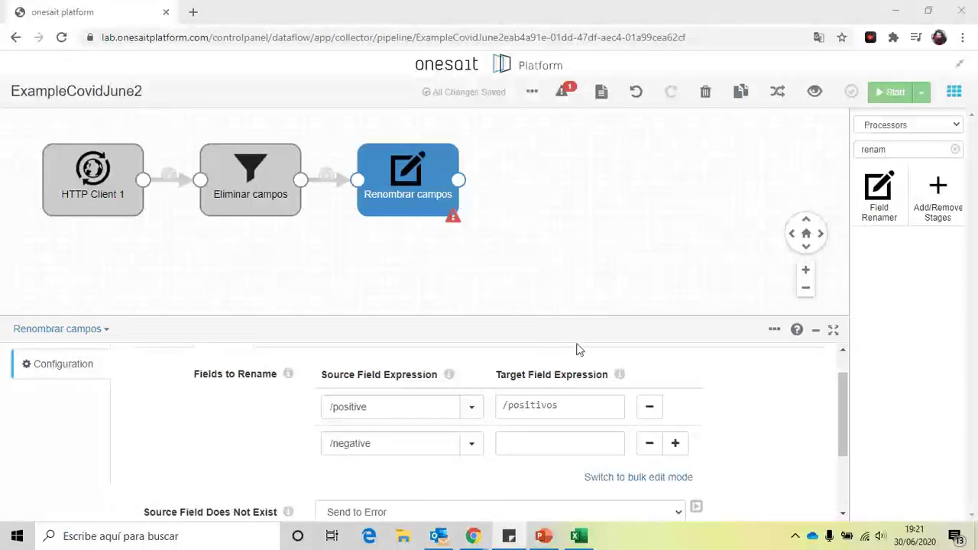
left_click(535, 446)
type("/negativos")
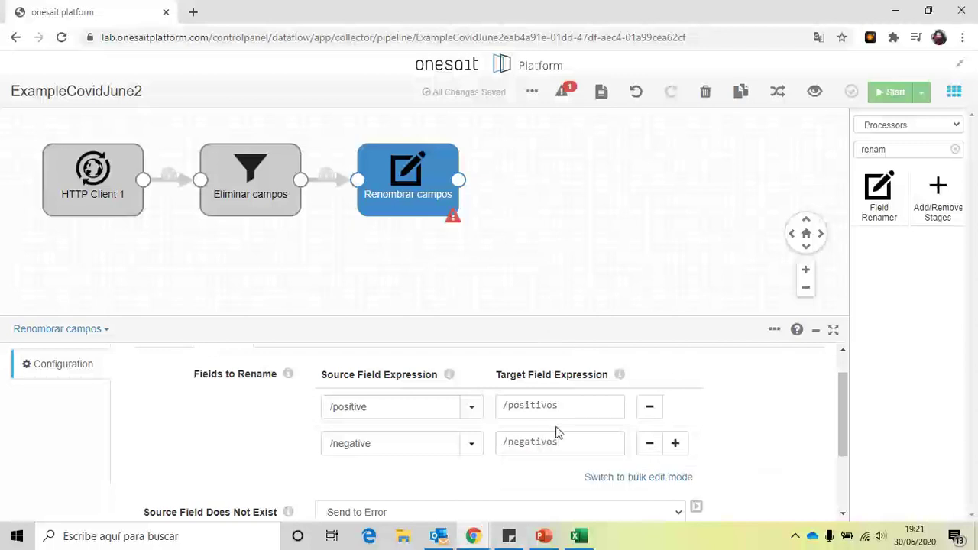
Step: Add a third rename mapping from /pending to /pendientes
left_click(676, 443)
scroll(760, 377, "down", 1)
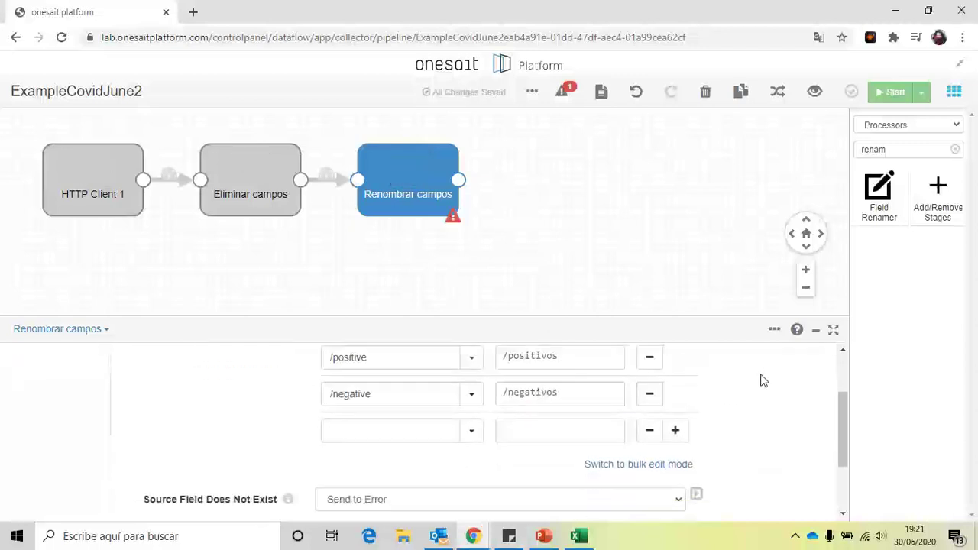
left_click(470, 408)
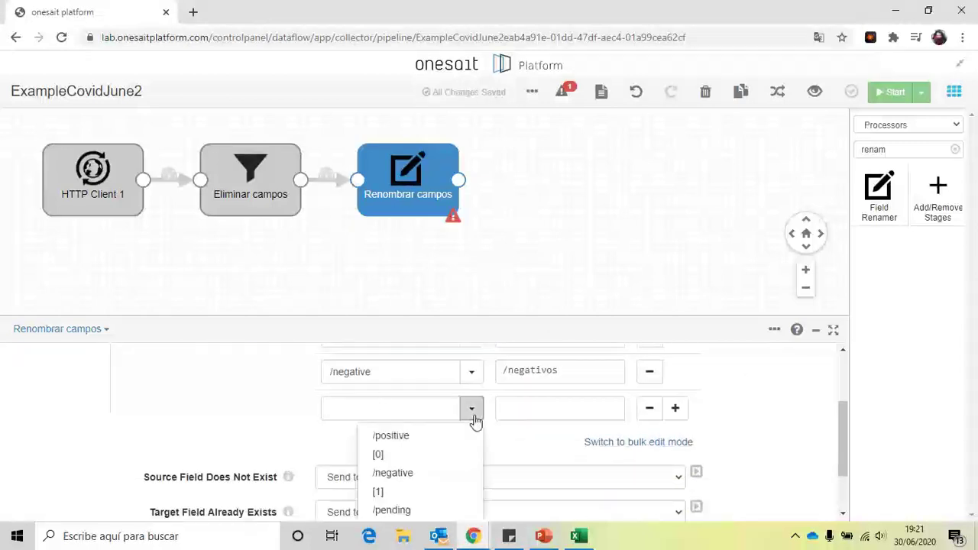
left_click(403, 507)
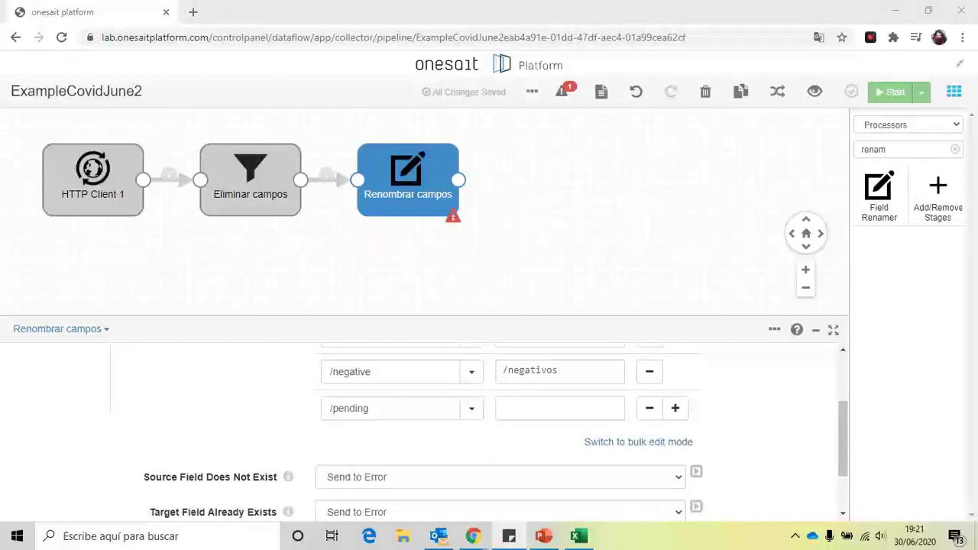
left_click(547, 400)
type("/pendientes")
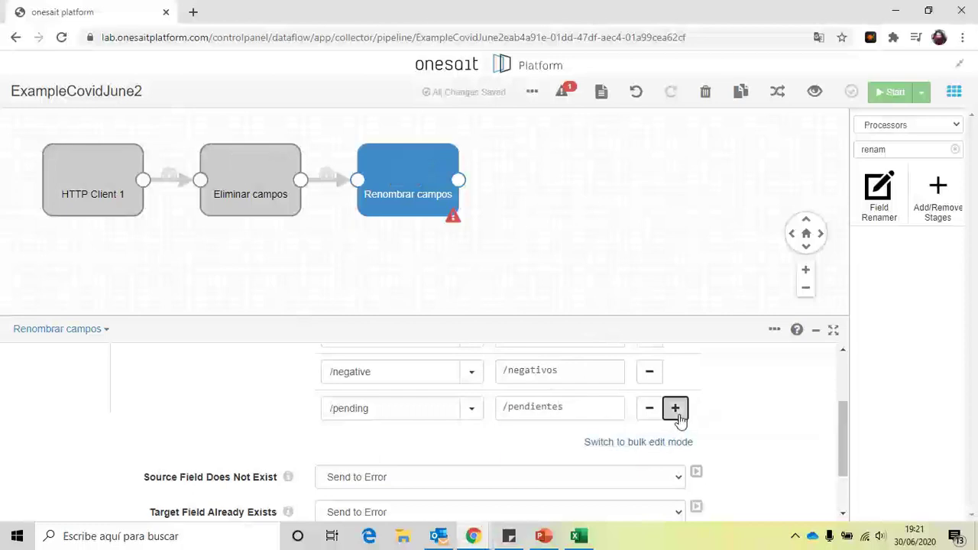
Step: Add a fourth rename mapping from /hospitalizedCurrently to /hospitalizados
left_click(675, 409)
left_click(474, 454)
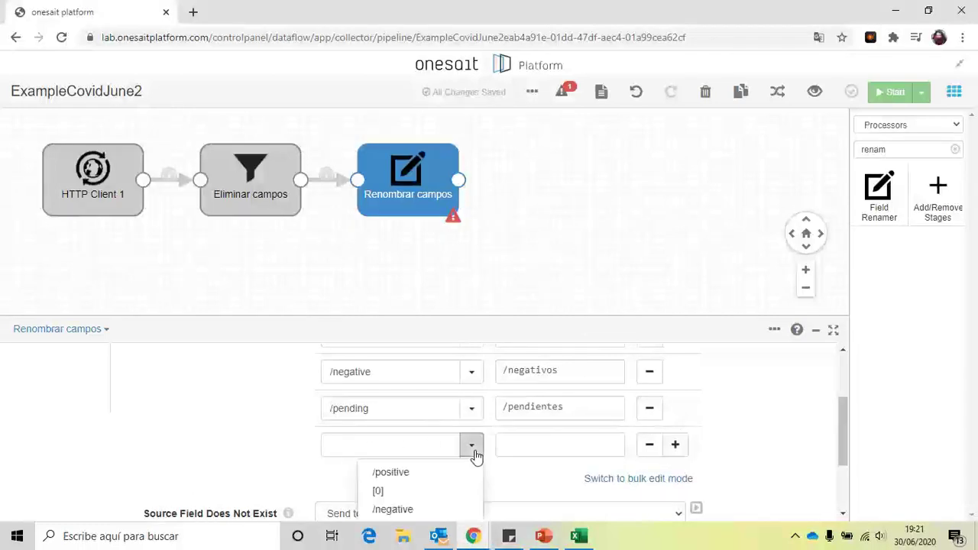
scroll(428, 470, "down", 3)
left_click(415, 477)
scroll(558, 460, "up", 2)
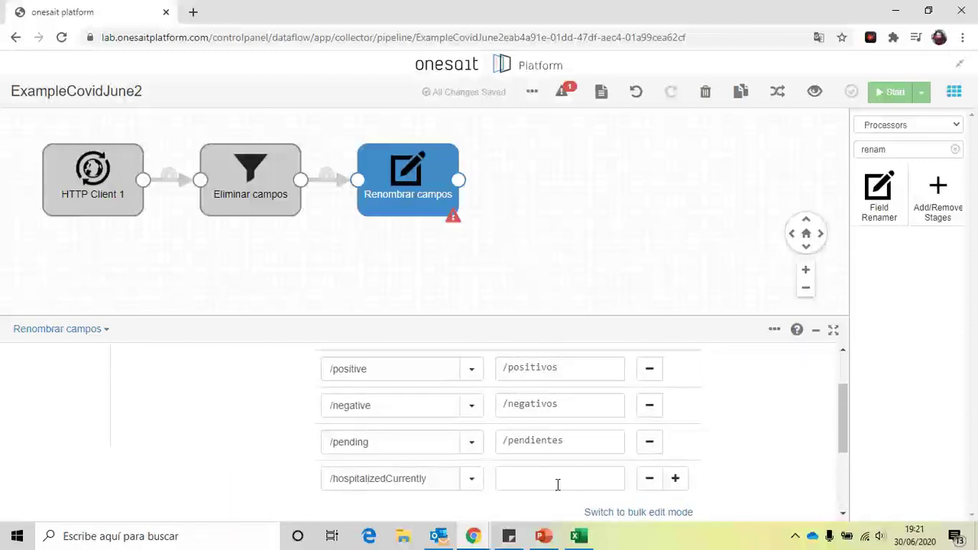
type("/")
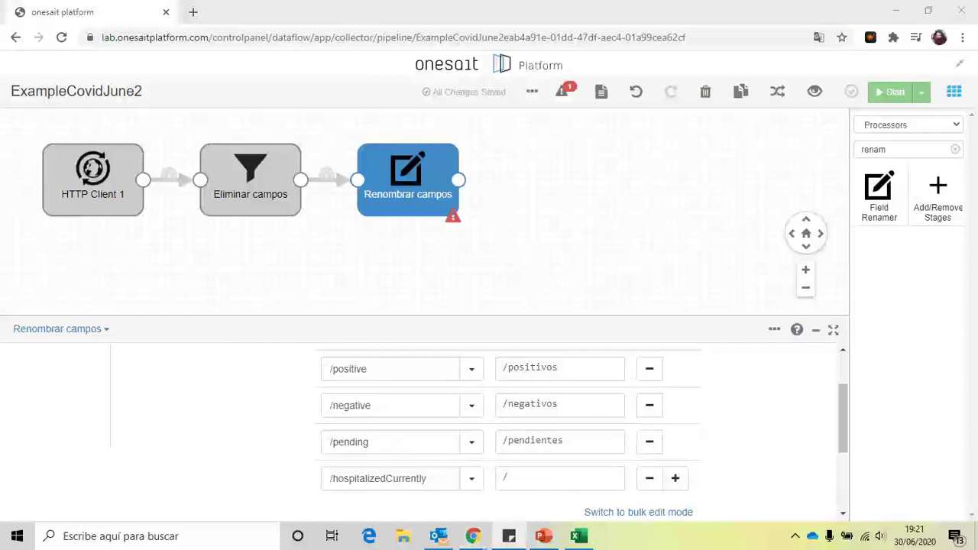
left_click(518, 478)
type("hospitalizados")
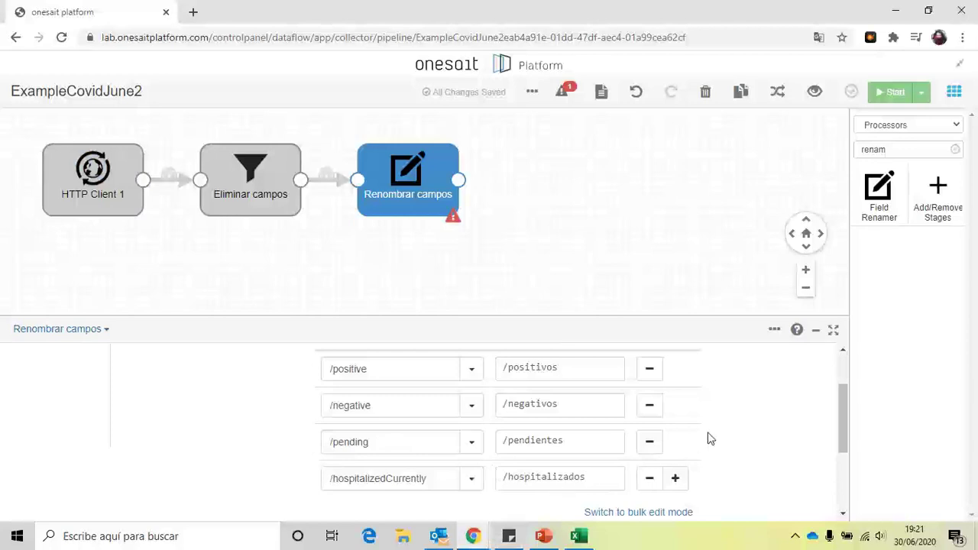
Step: Preview the pipeline with the configured origin and compare the input and output records of the Renombrar campos stage
scroll(729, 451, "down", 5)
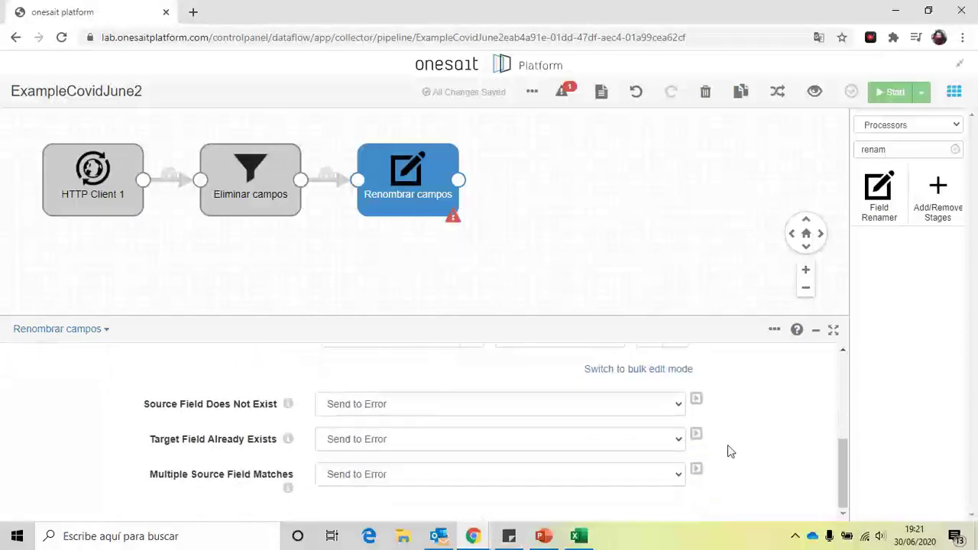
scroll(762, 406, "up", 5)
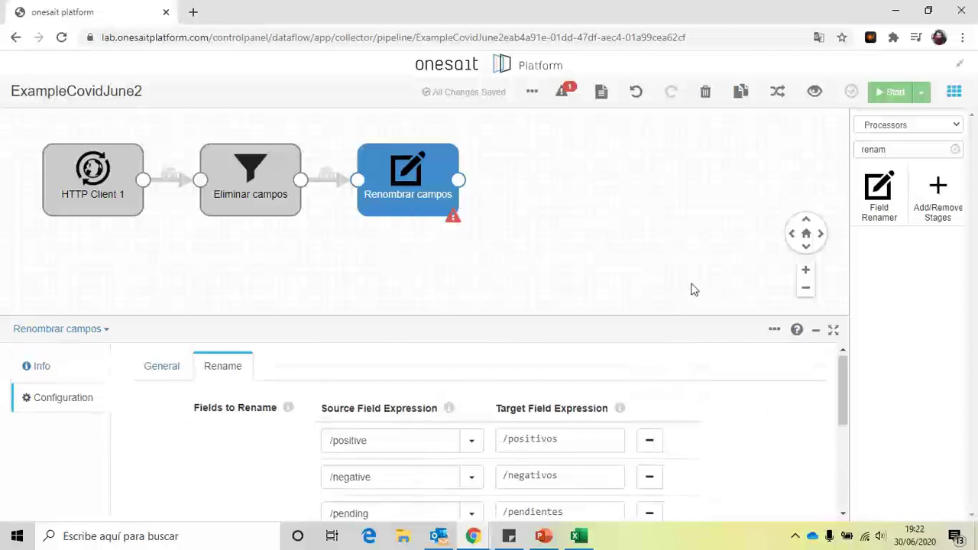
left_click(815, 91)
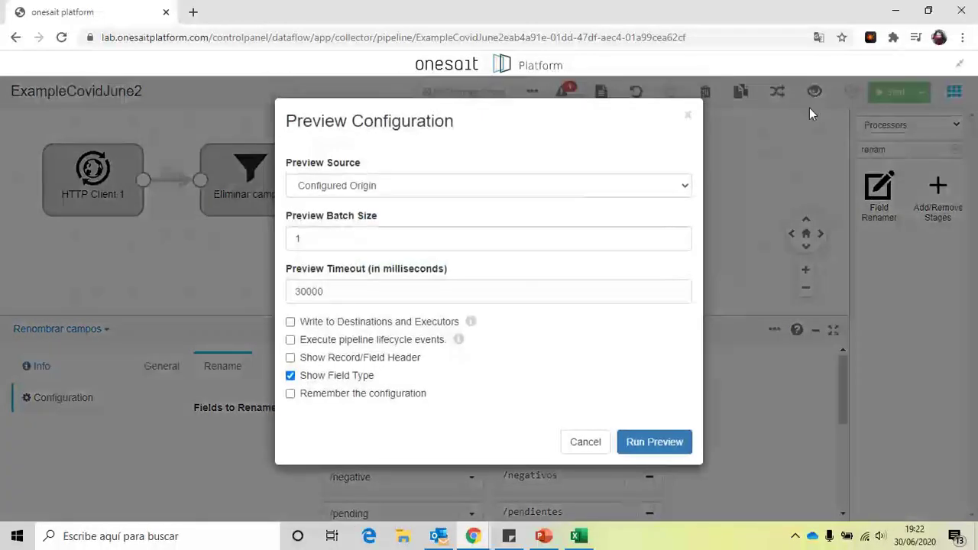
left_click(659, 445)
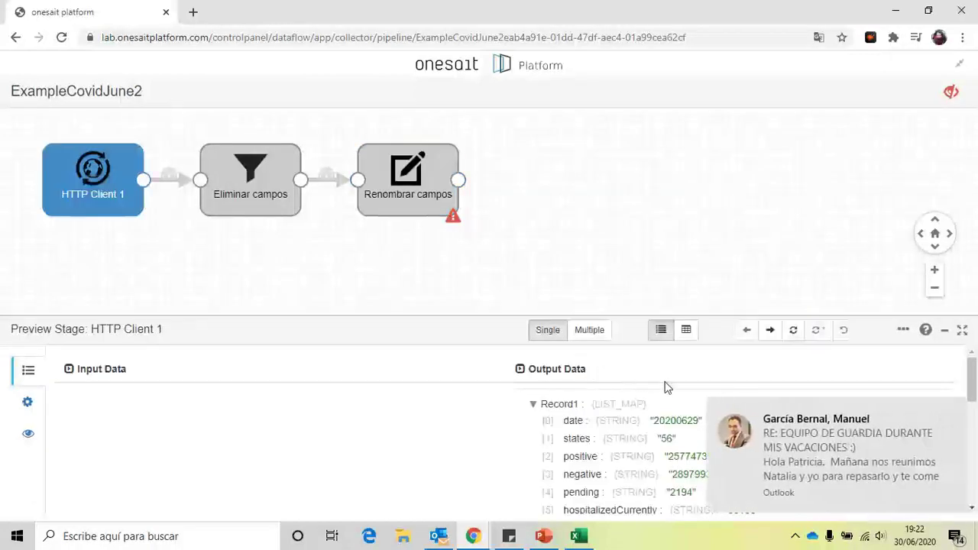
left_click(959, 414)
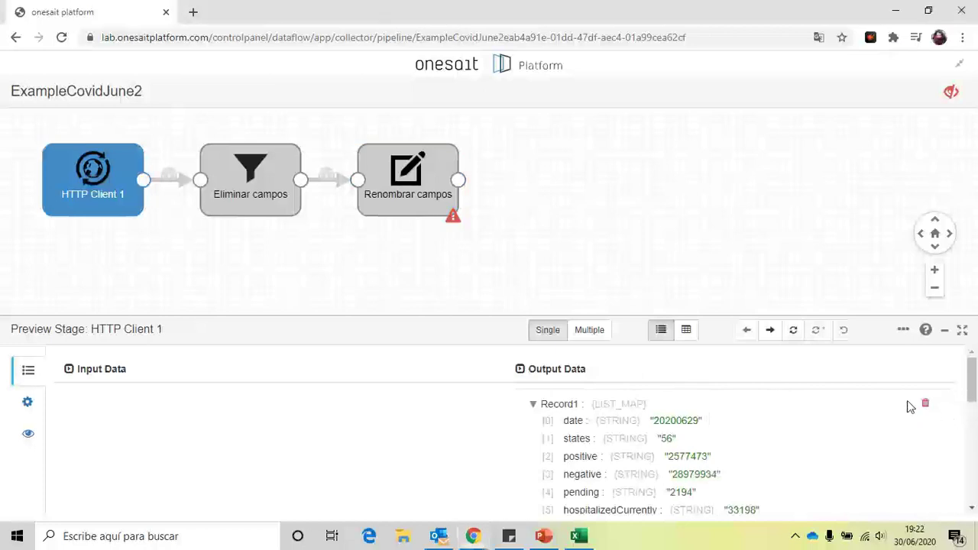
scroll(662, 464, "down", 2)
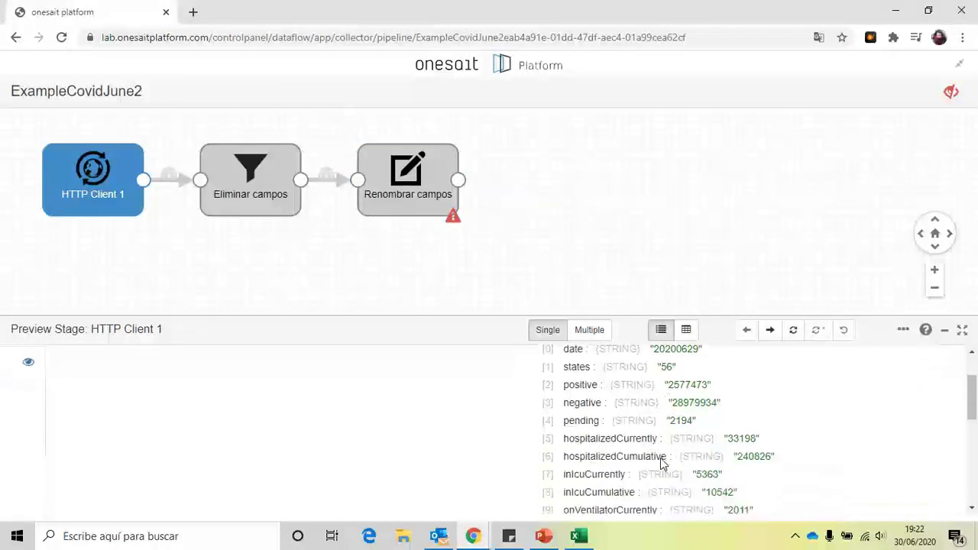
scroll(525, 438, "up", 2)
left_click(384, 182)
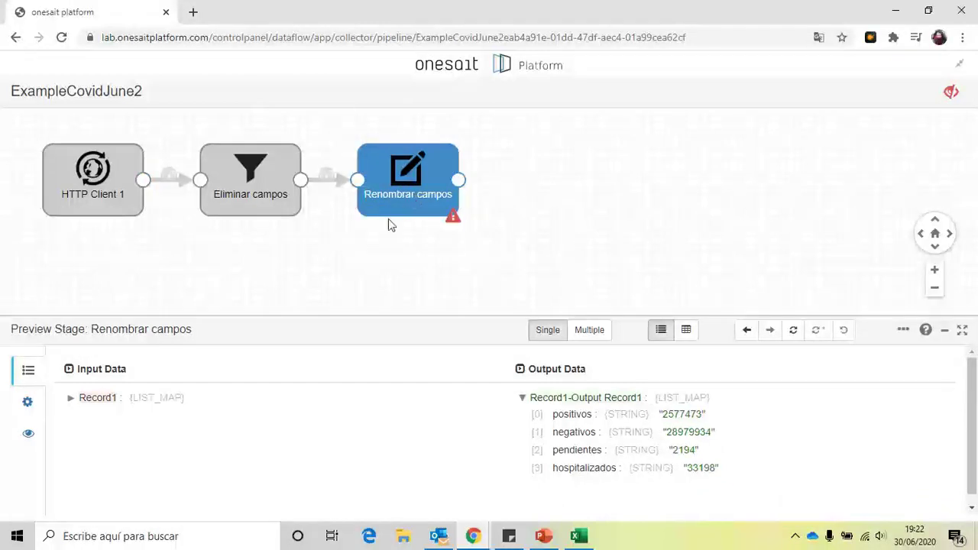
left_click(71, 399)
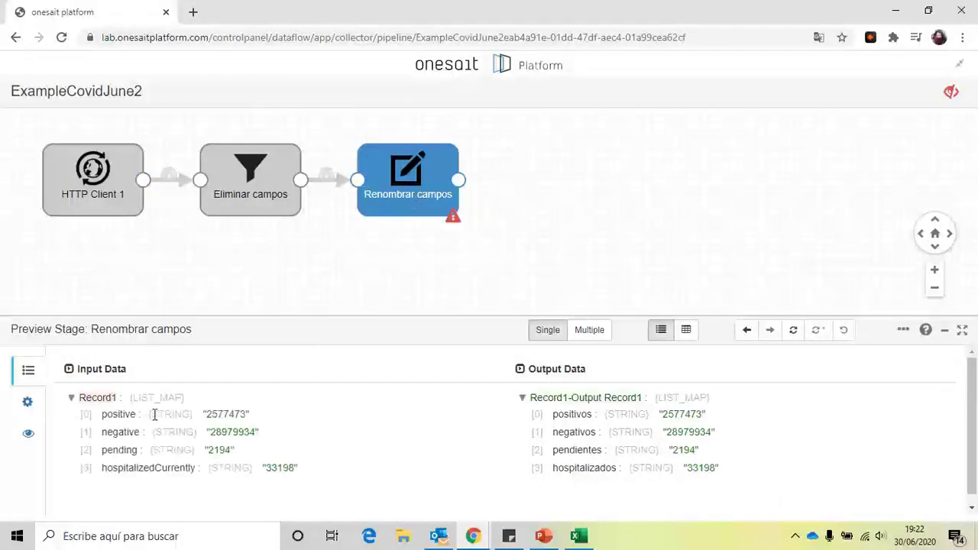
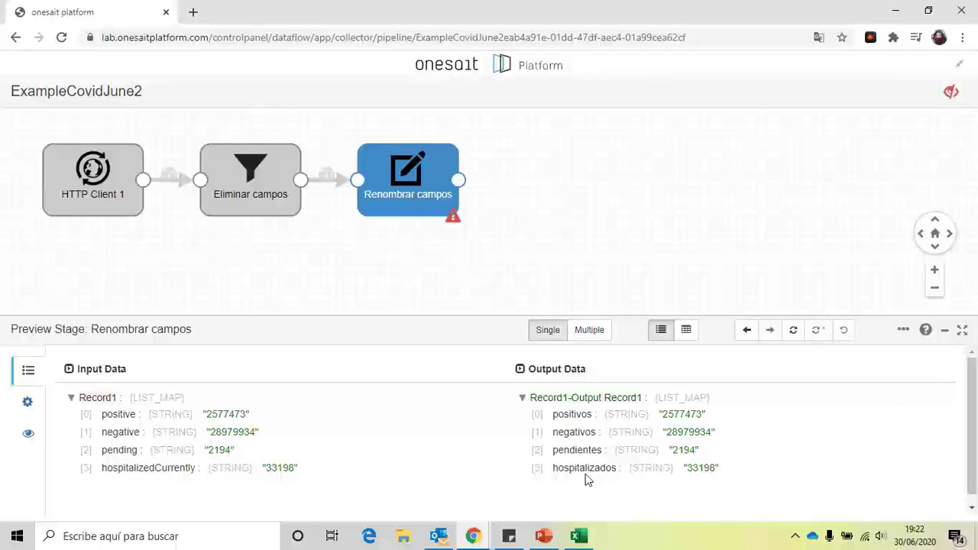
left_click(951, 93)
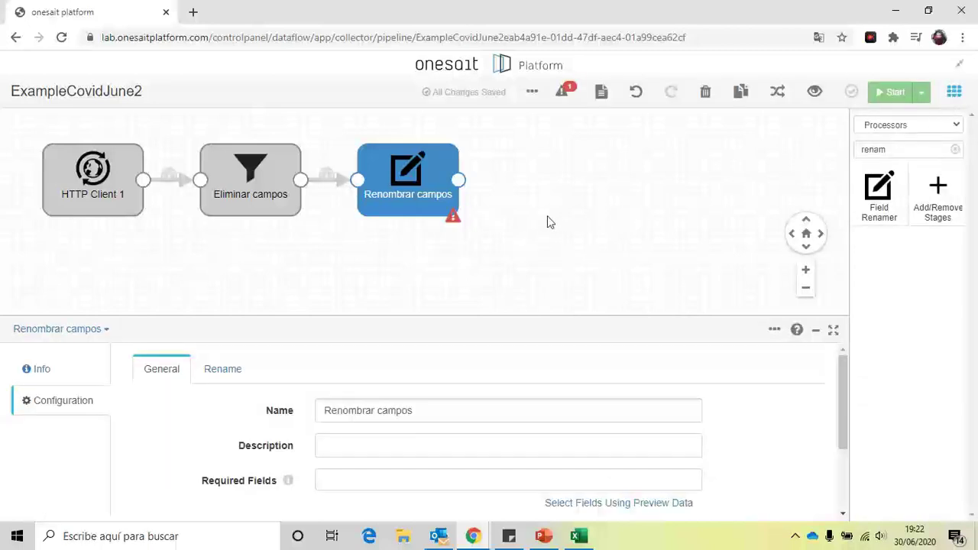
Step: Switch to PowerPoint to check the stages on the Ejemplo Pipeline slide, close Outlook, and return to the pipeline in Chrome
left_click(544, 536)
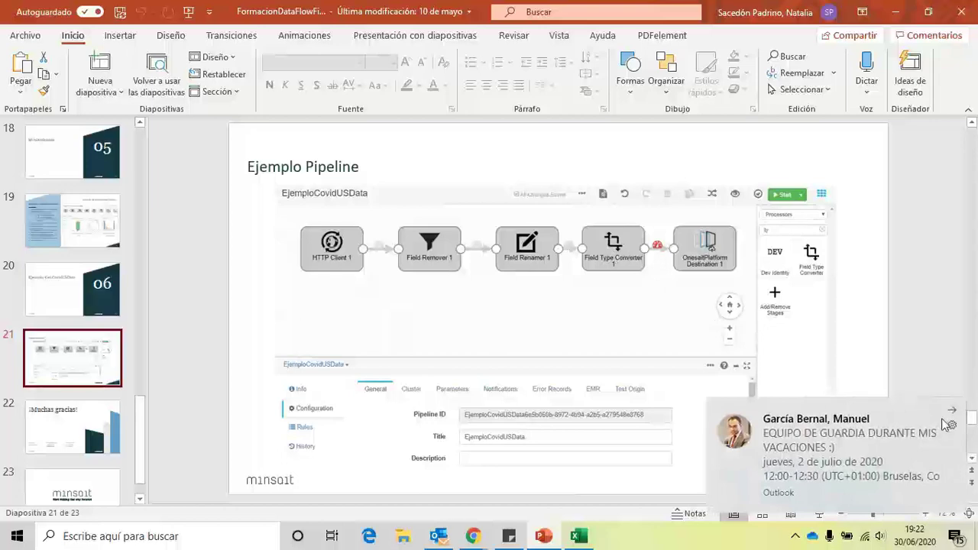
left_click(953, 414)
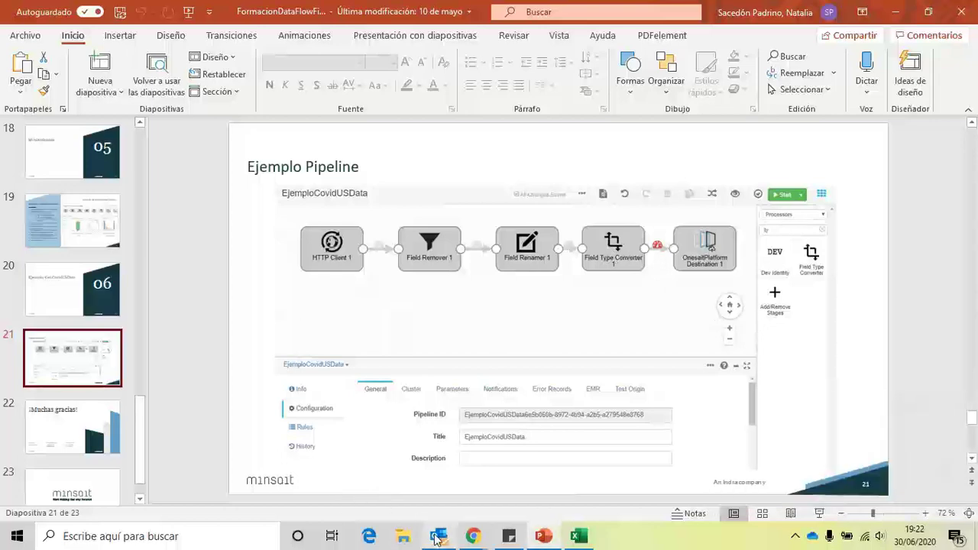
mouse_move(436, 534)
left_click(504, 428)
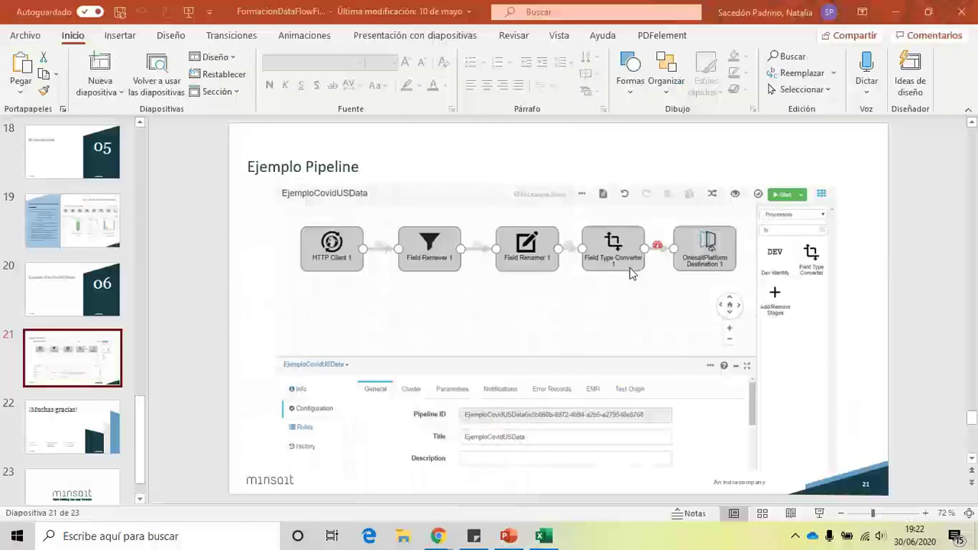
left_click(896, 11)
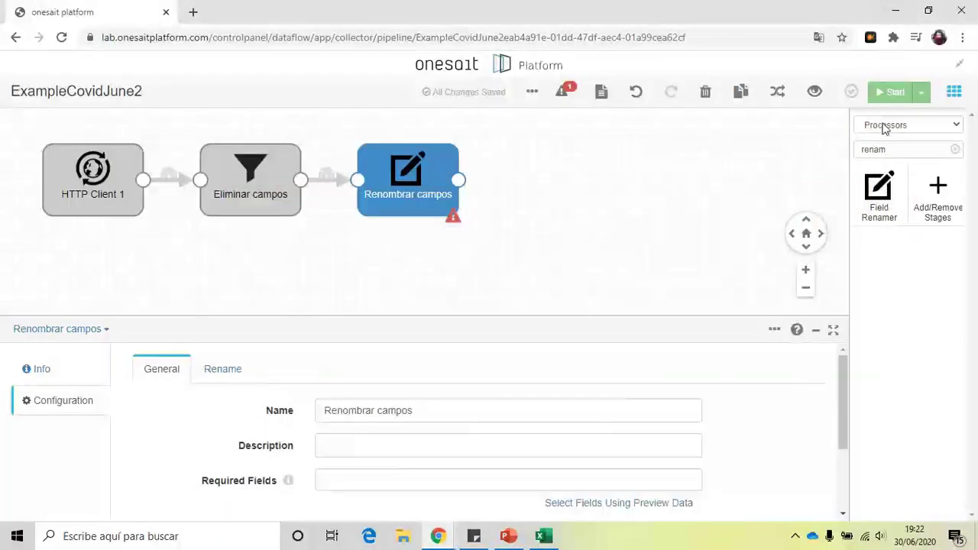
Step: Find the Field Type Converter processor by searching for "con", add it to the pipeline, and connect Renombrar campos to it
left_click(956, 149)
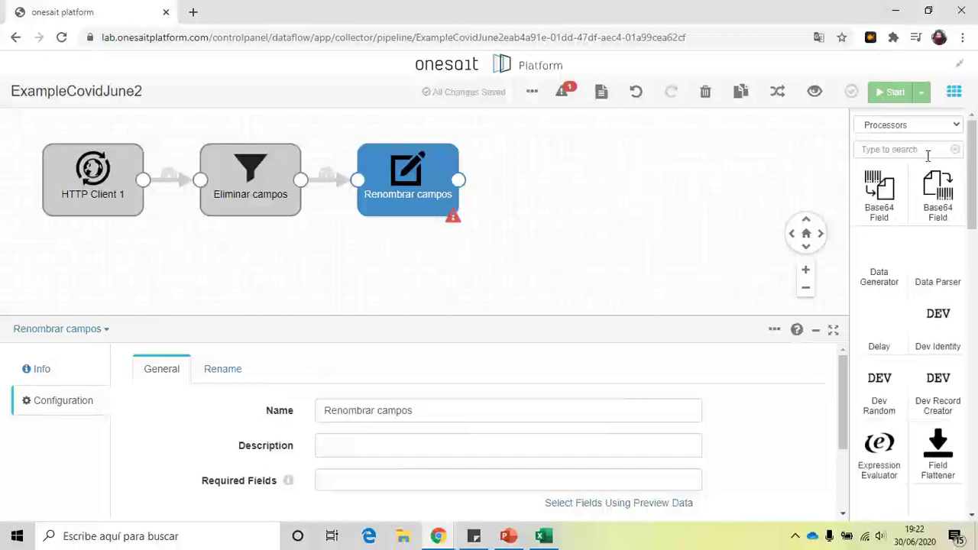
left_click(914, 150)
type("conf")
key("BackSpace")
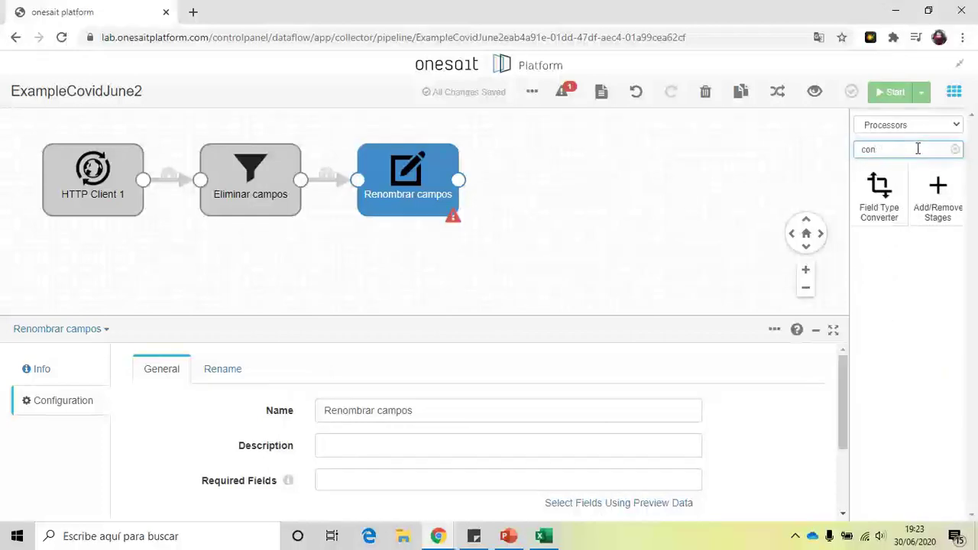
left_click(880, 191)
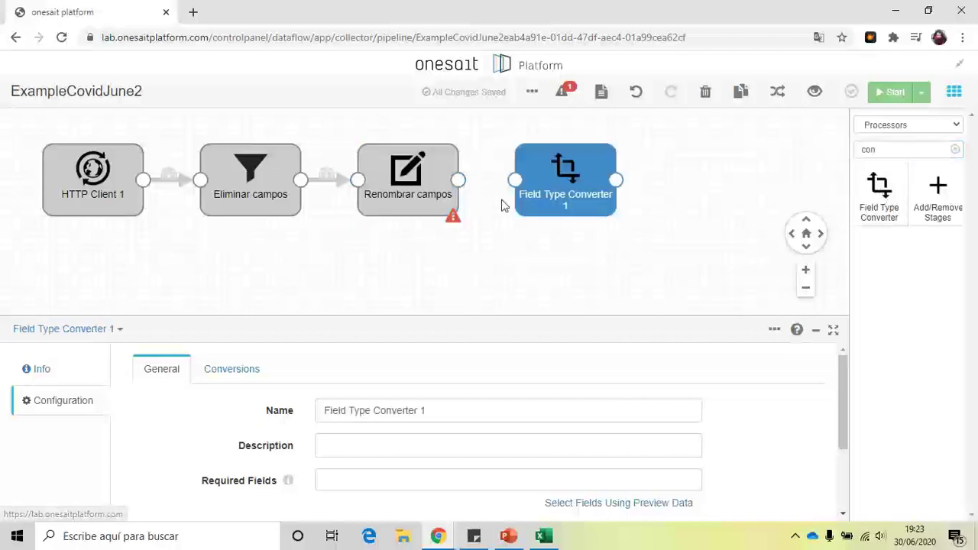
left_click_drag(459, 183, 518, 183)
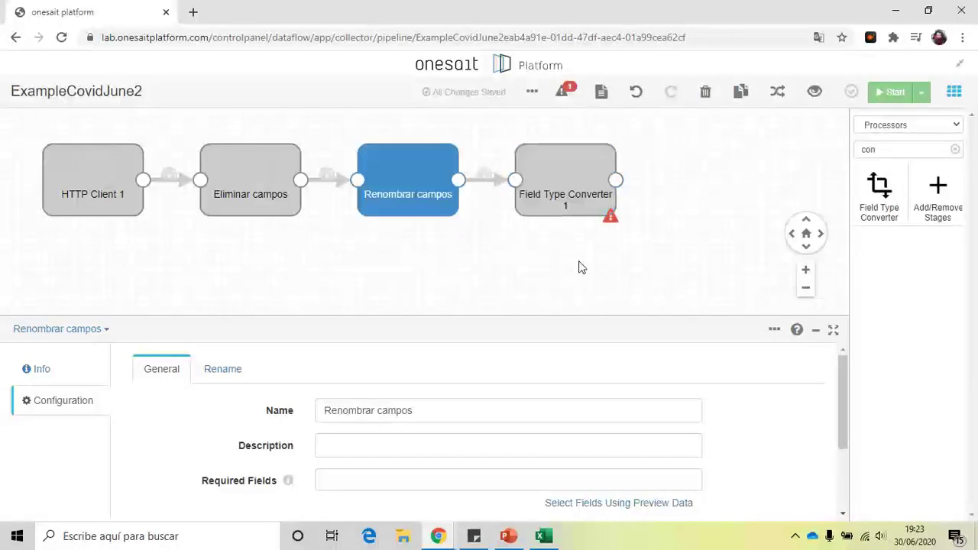
Step: Rename the Field Type Converter stage as Conversor de campos
left_click(573, 196)
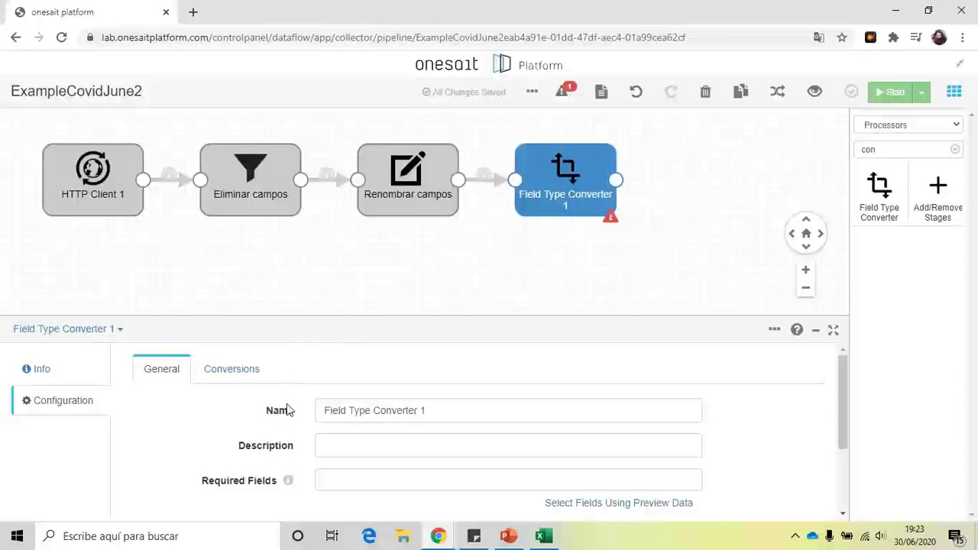
left_click_drag(491, 410, 275, 420)
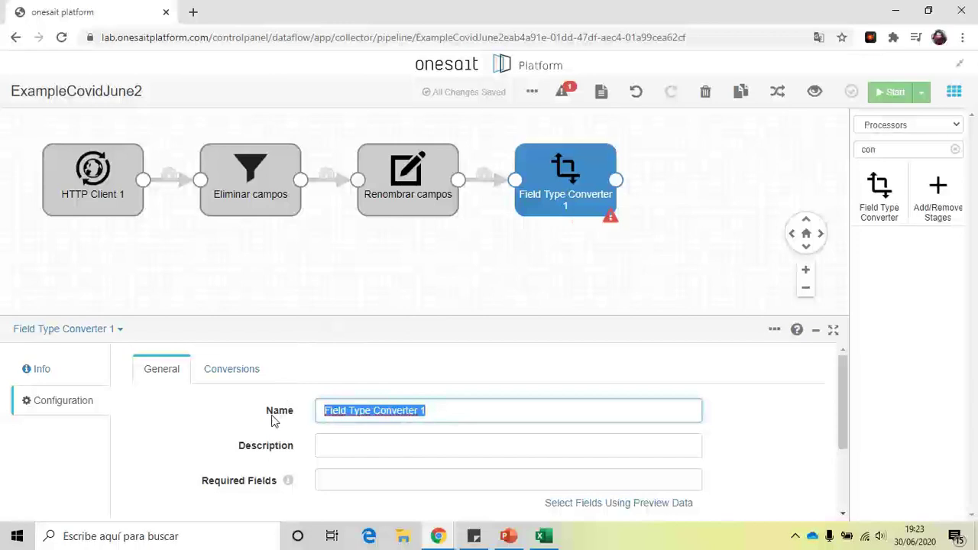
key("BackSpace")
type("co")
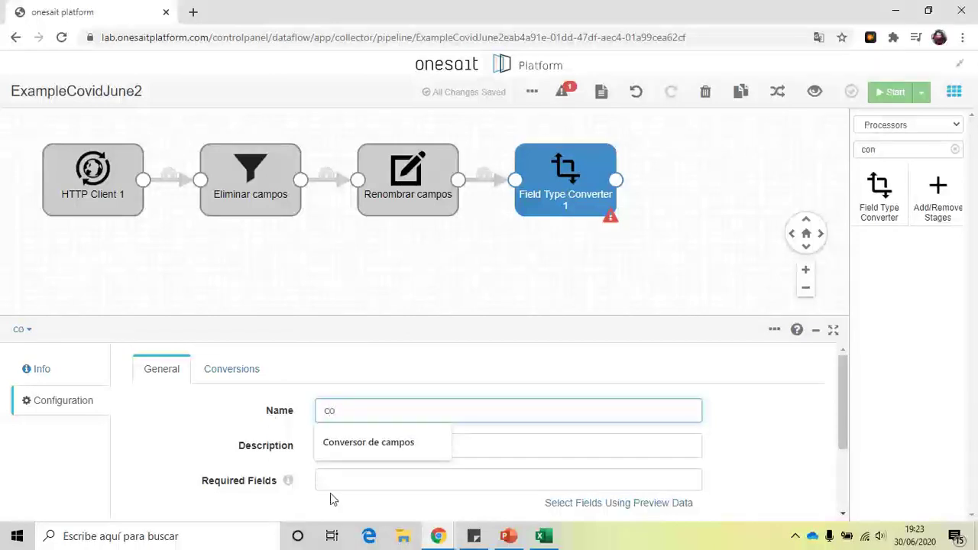
left_click(339, 441)
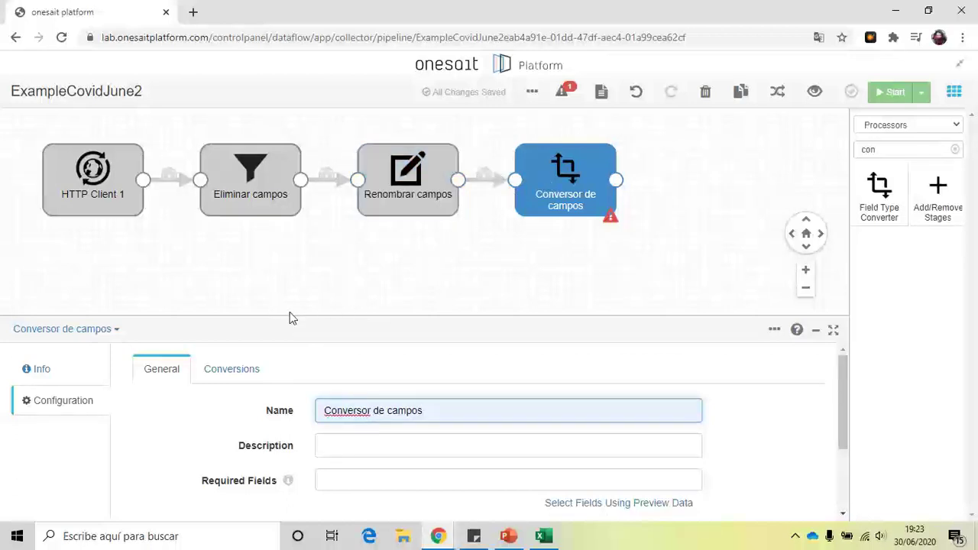
Step: Examine the By Data Type and By Field Name conversion options of Conversor de campos, including the fields available to convert
left_click(228, 373)
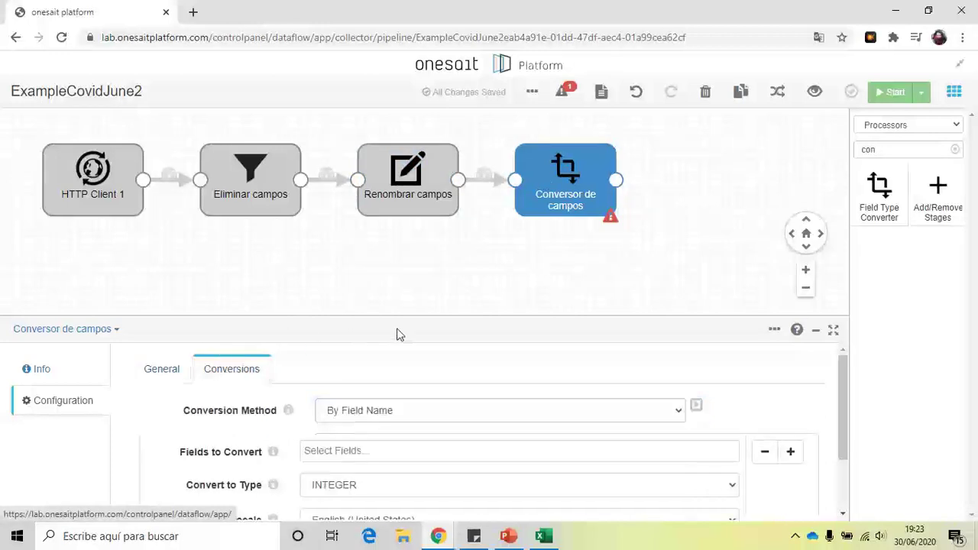
scroll(113, 371, "down", 1)
scroll(122, 372, "up", 1)
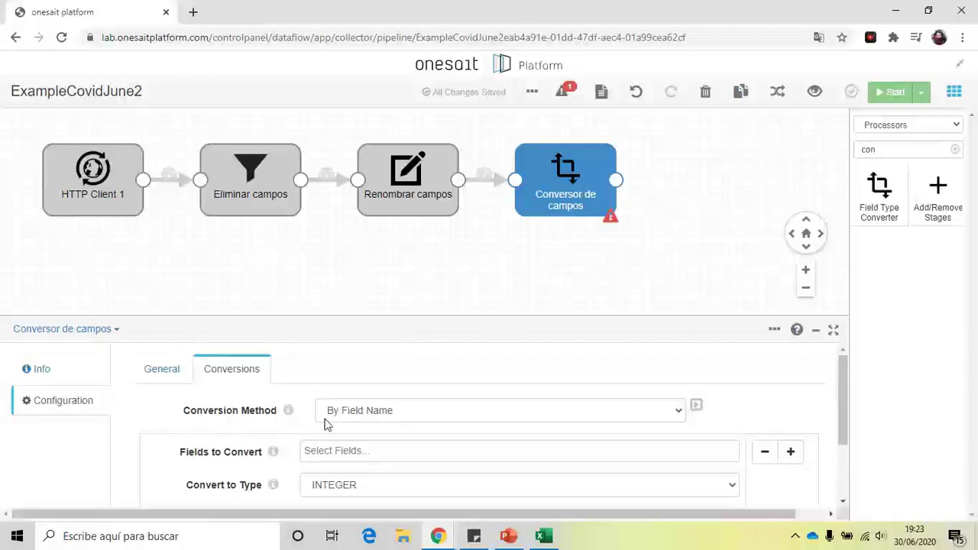
left_click(552, 418)
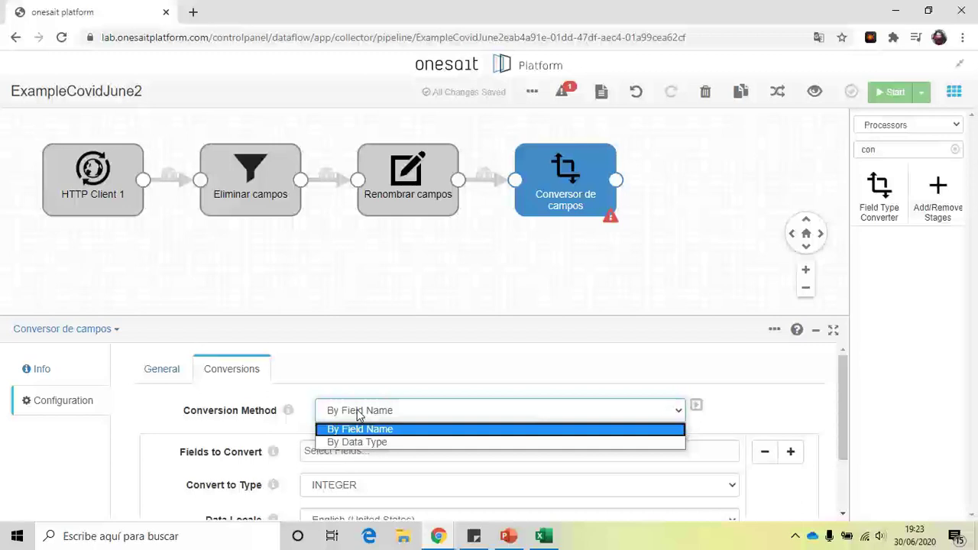
left_click(384, 443)
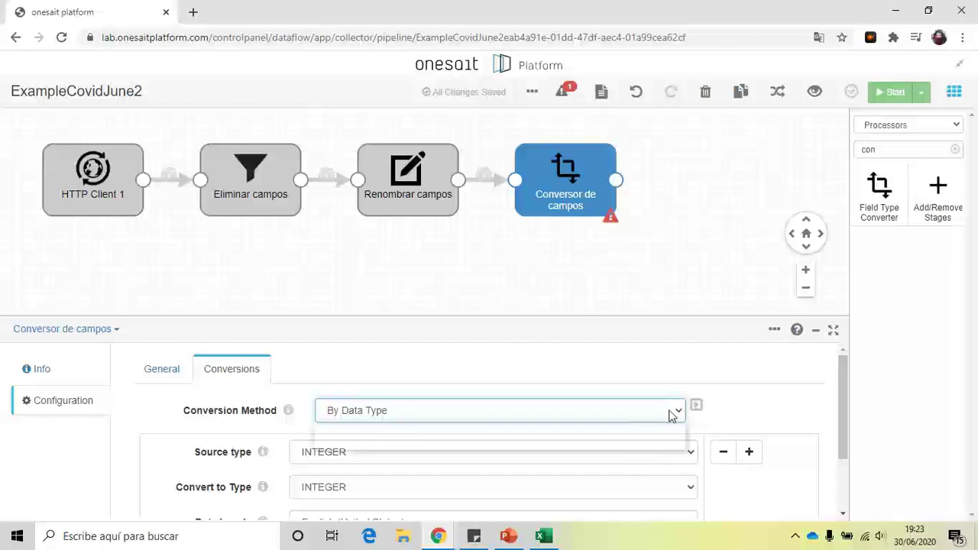
left_click(671, 415)
left_click(382, 427)
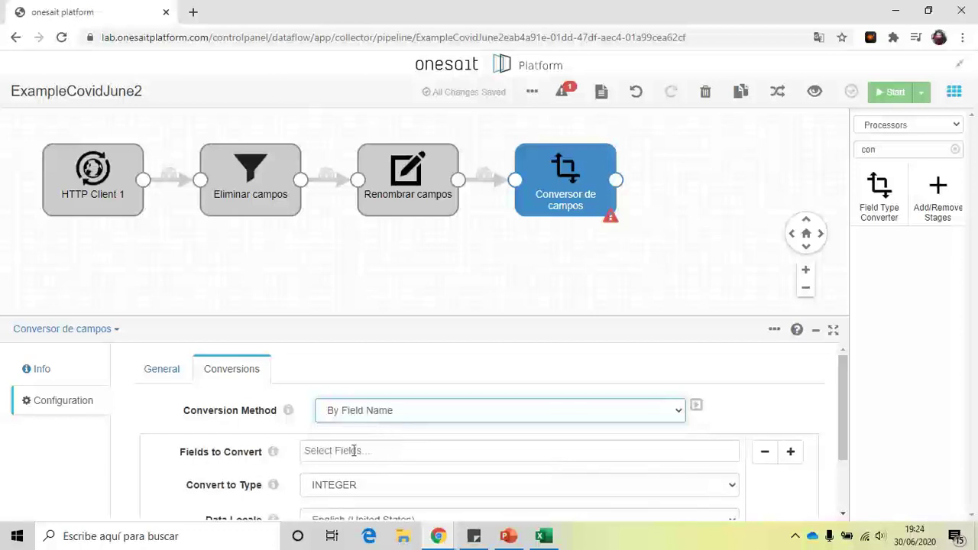
scroll(284, 411, "down", 2)
left_click(338, 380)
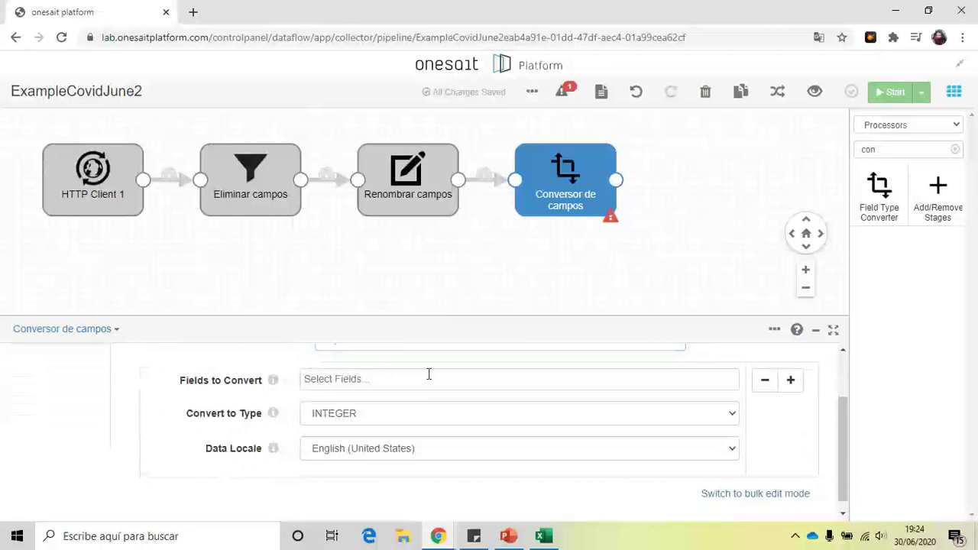
scroll(466, 394, "up", 2)
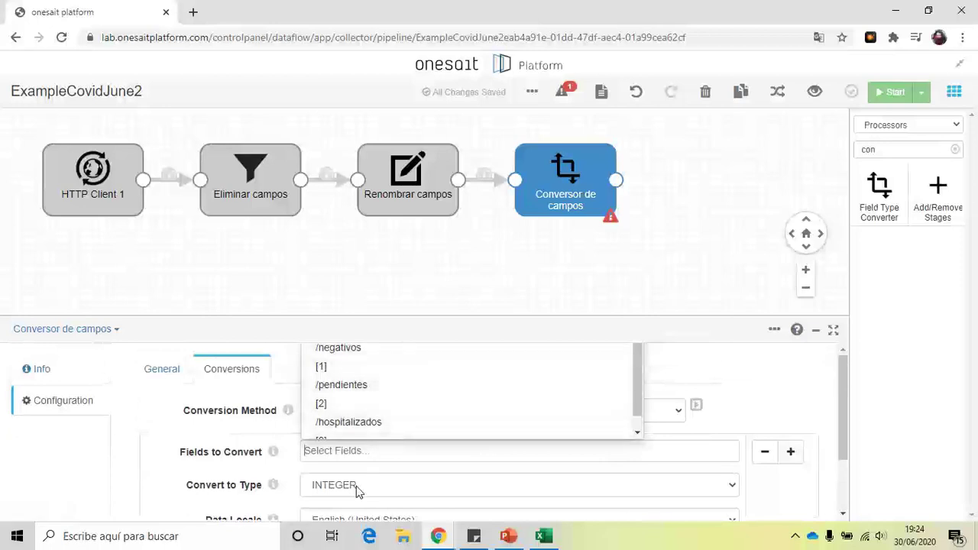
left_click(145, 483)
scroll(144, 480, "down", 2)
scroll(146, 471, "up", 2)
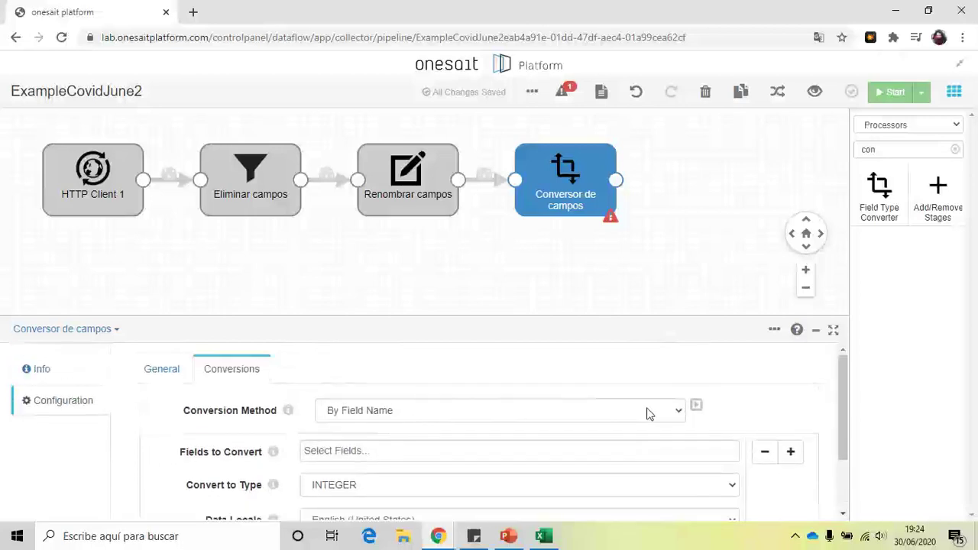
Step: Set Conversor de campos to convert By Data Type, with source type STRING converted to INTEGER
left_click(676, 414)
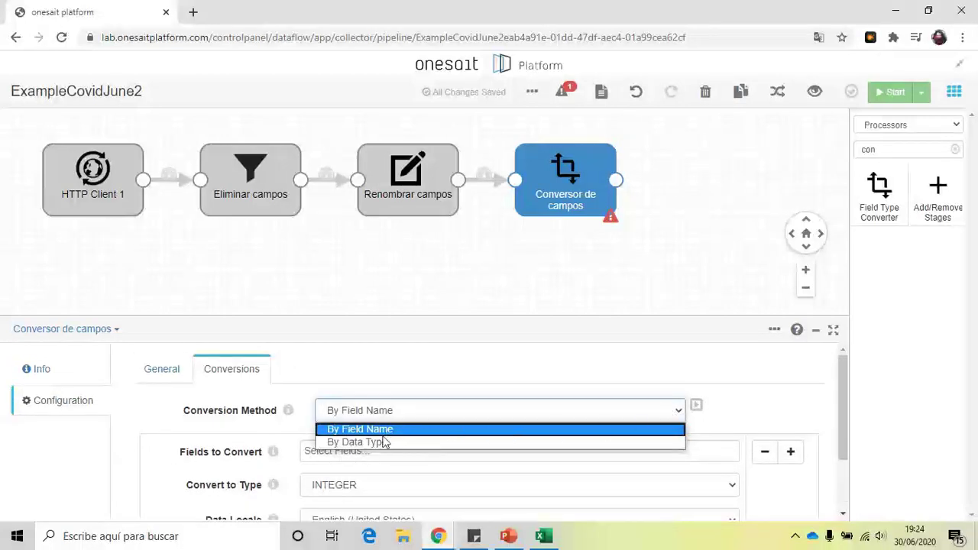
left_click(360, 441)
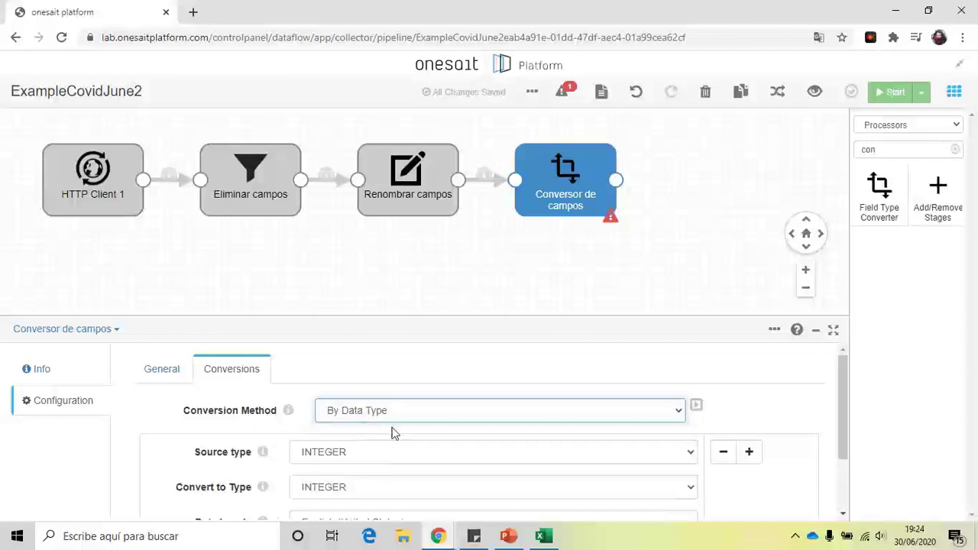
scroll(129, 487, "down", 1)
left_click(634, 375)
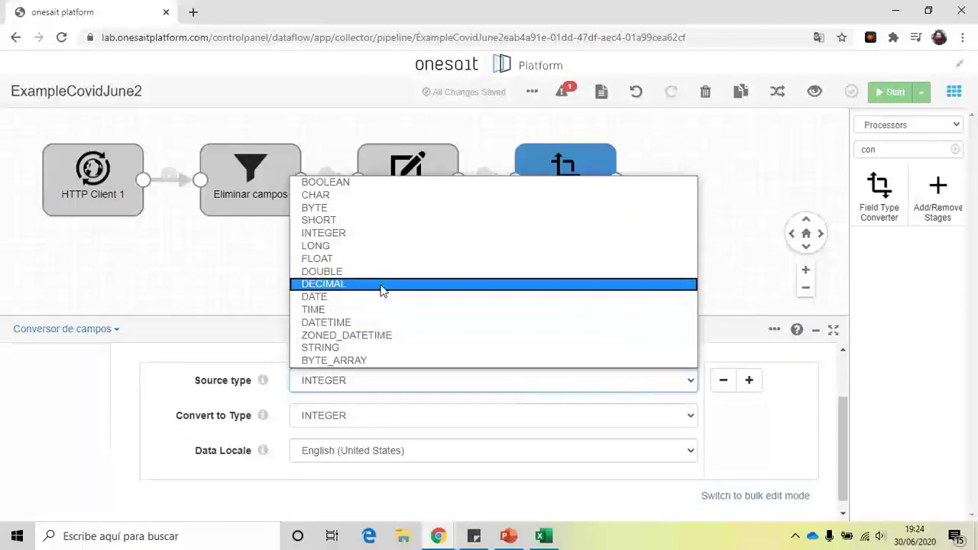
left_click(351, 347)
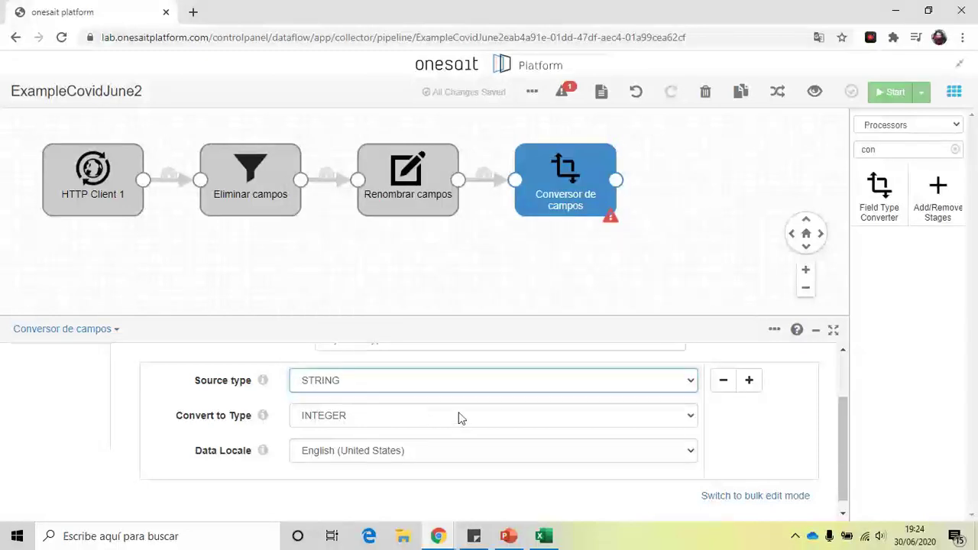
left_click(378, 419)
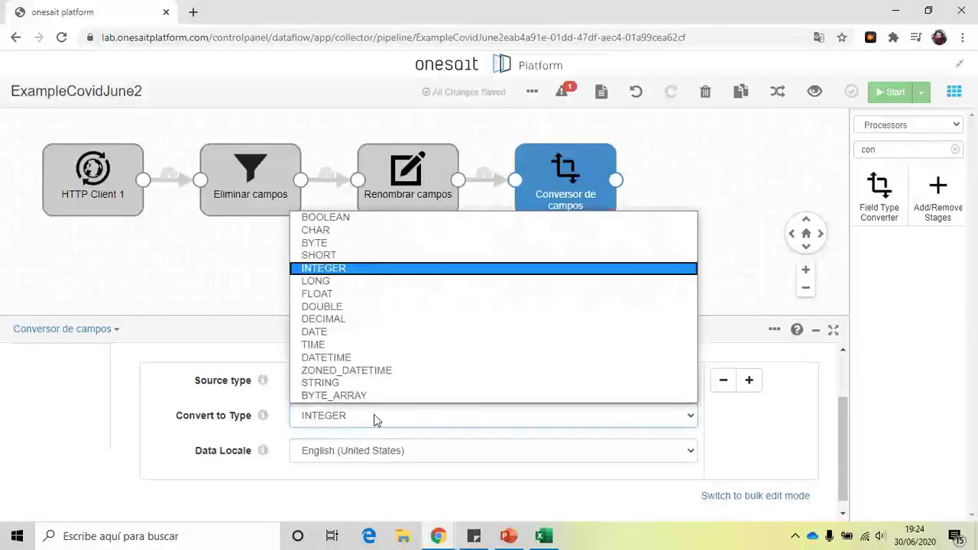
left_click(361, 270)
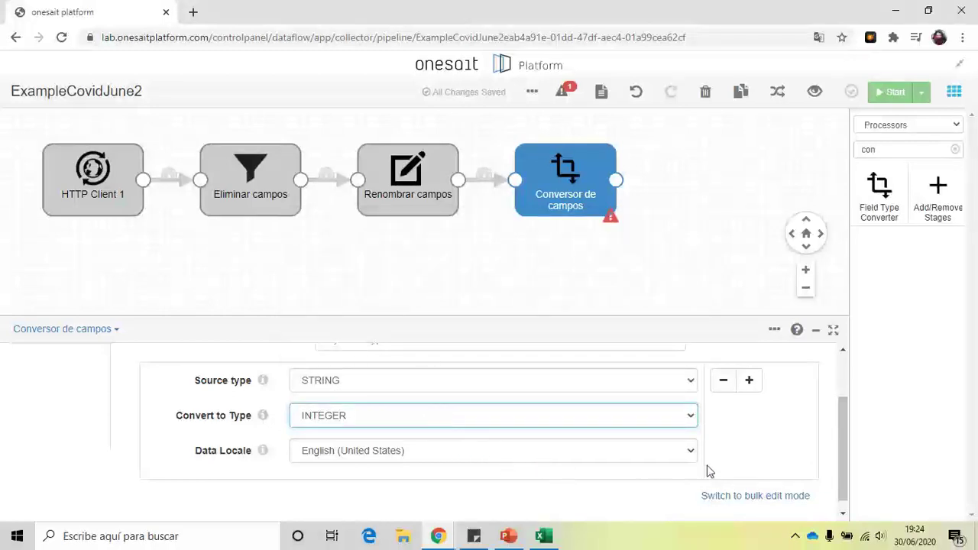
scroll(809, 434, "up", 1)
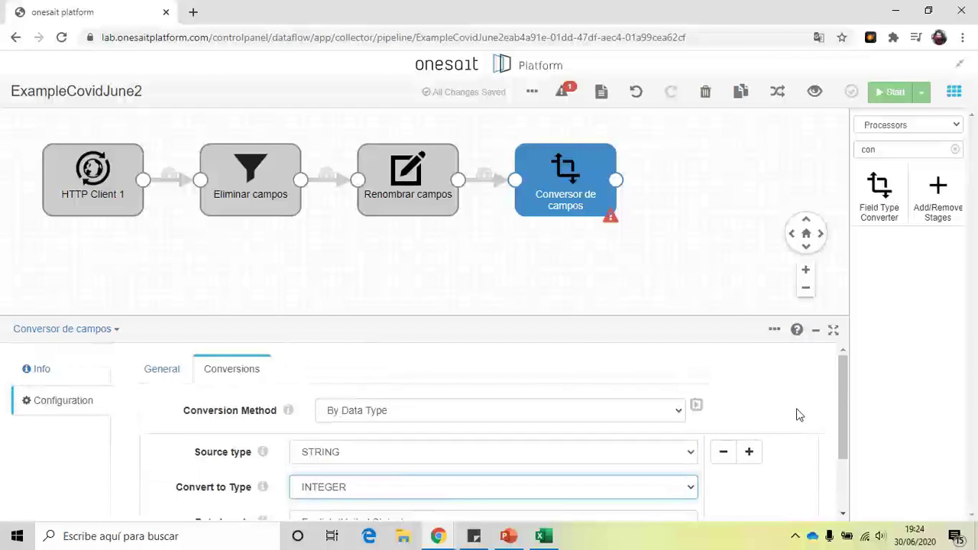
scroll(805, 415, "down", 3)
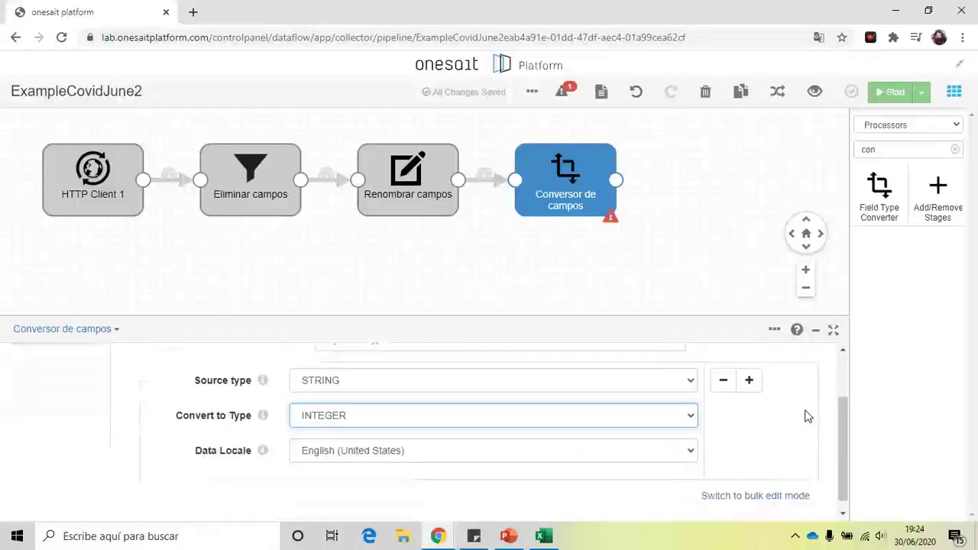
scroll(802, 410, "up", 3)
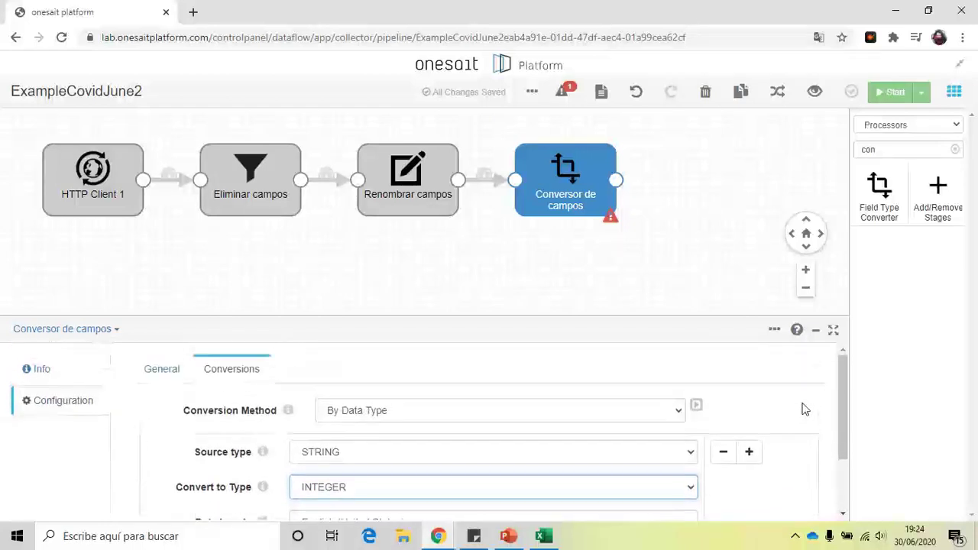
Step: Preview the pipeline from the configured origin, compare the input and output records of Conversor de campos, and close the preview
left_click(815, 92)
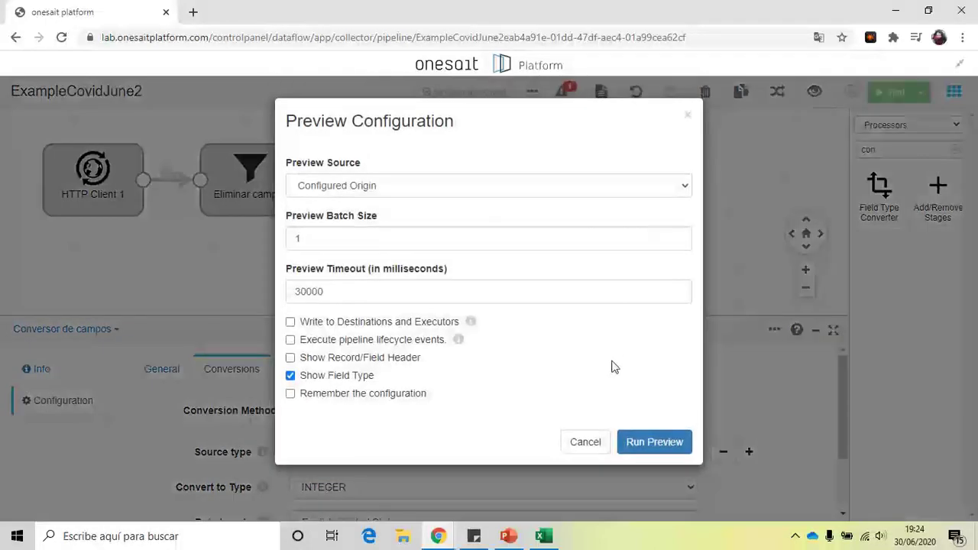
left_click(646, 442)
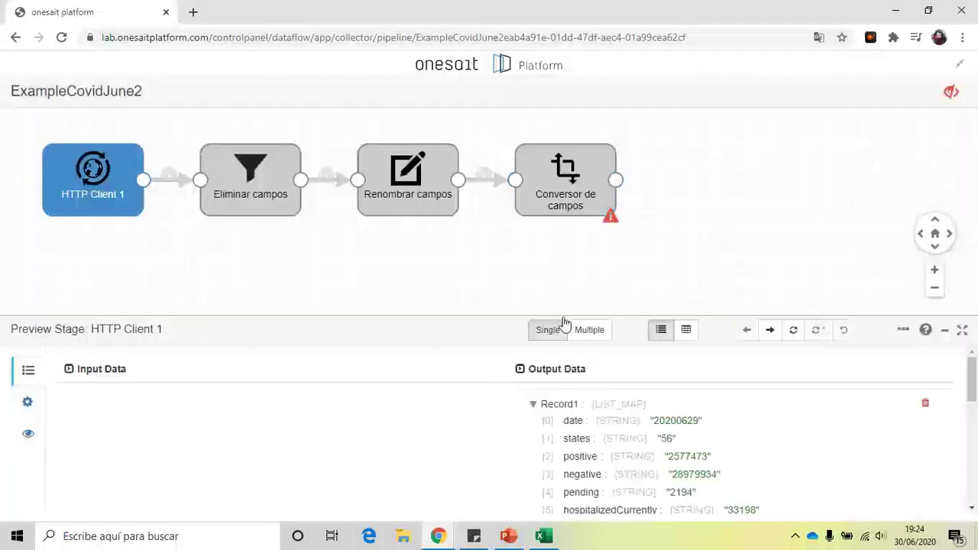
left_click(584, 185)
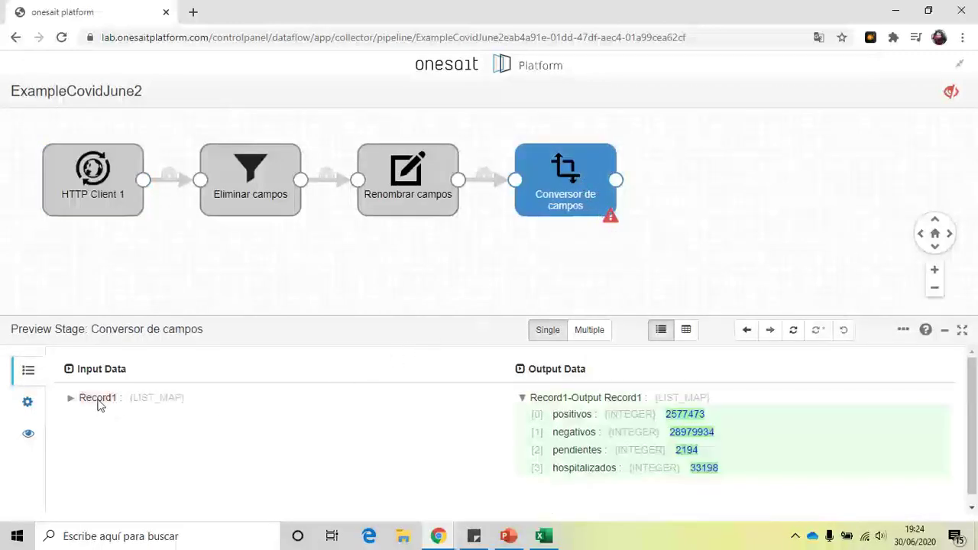
left_click(71, 398)
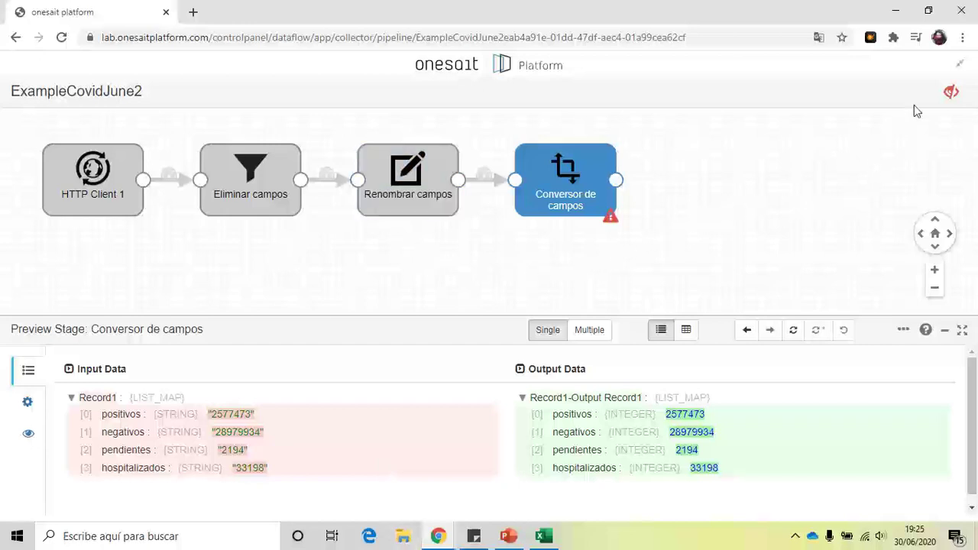
left_click(952, 93)
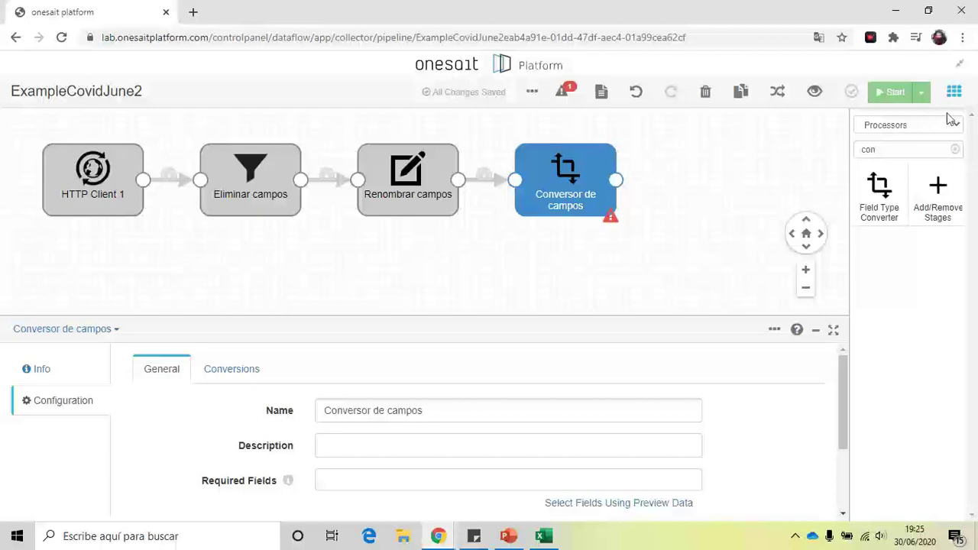
Step: Switch to PowerPoint to check the final stage on the Ejemplo Pipeline slide, and return to the pipeline in Chrome
left_click(921, 126)
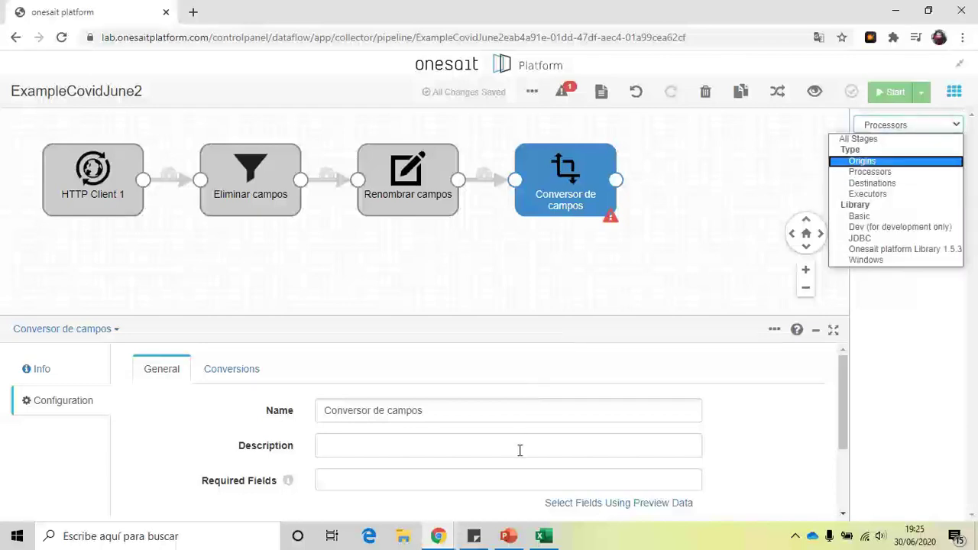
left_click(508, 535)
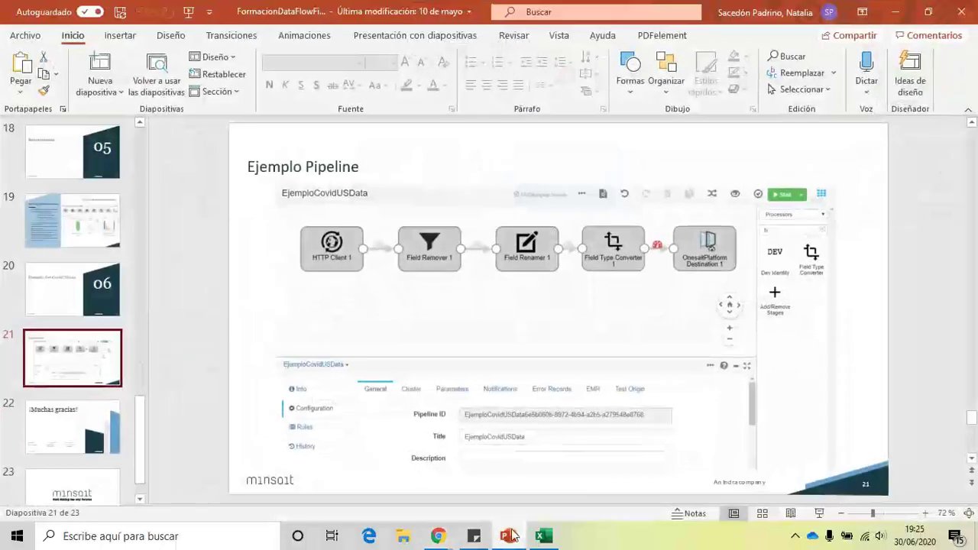
left_click(701, 266)
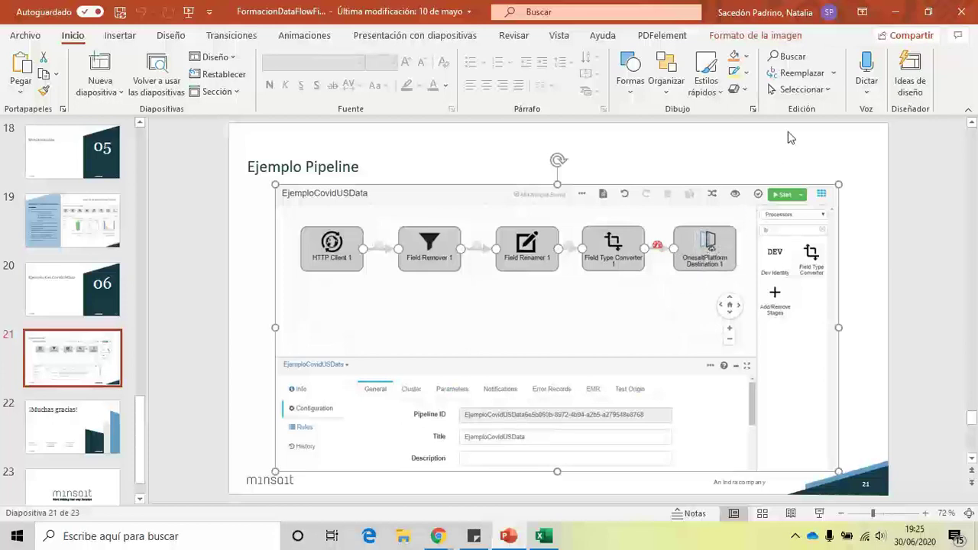
left_click(894, 12)
left_click(743, 189)
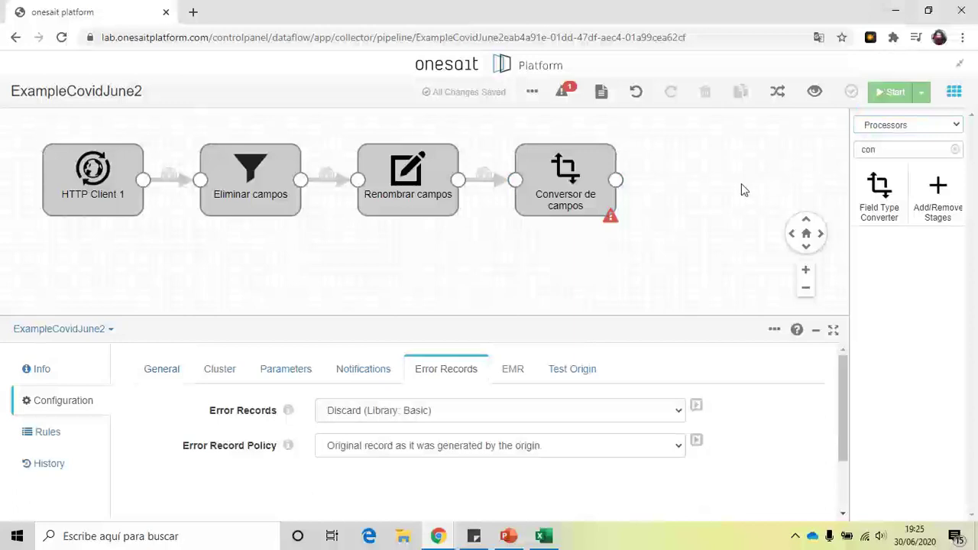
Step: Find the OnesaitPlatform Destination among the Destinations by searching for "on", add it to the pipeline, and connect Conversor de campos to it
left_click(956, 150)
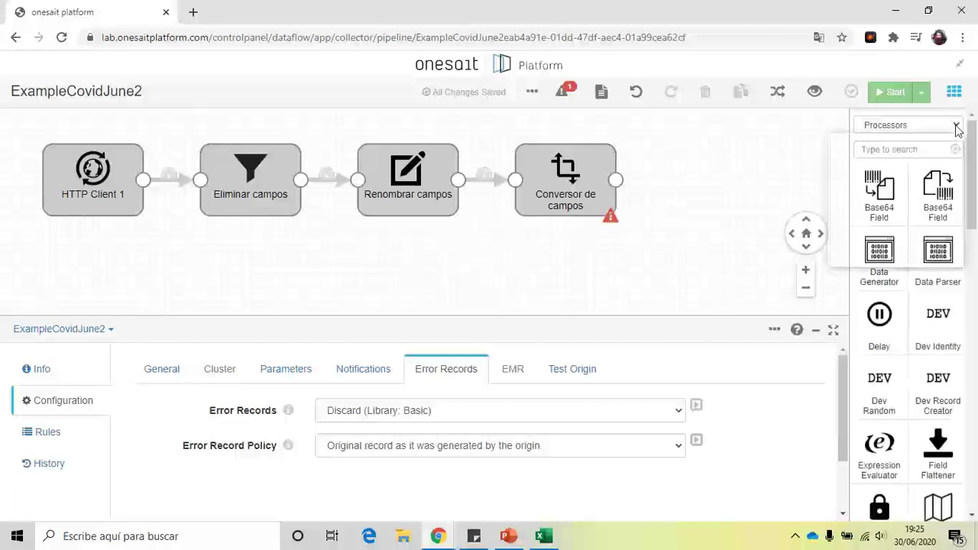
left_click(920, 124)
left_click(872, 184)
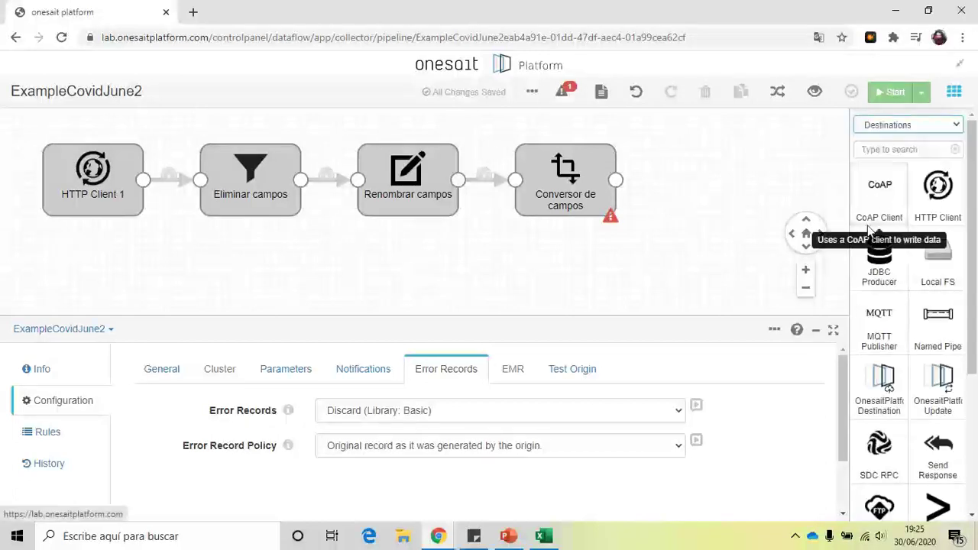
left_click(869, 149)
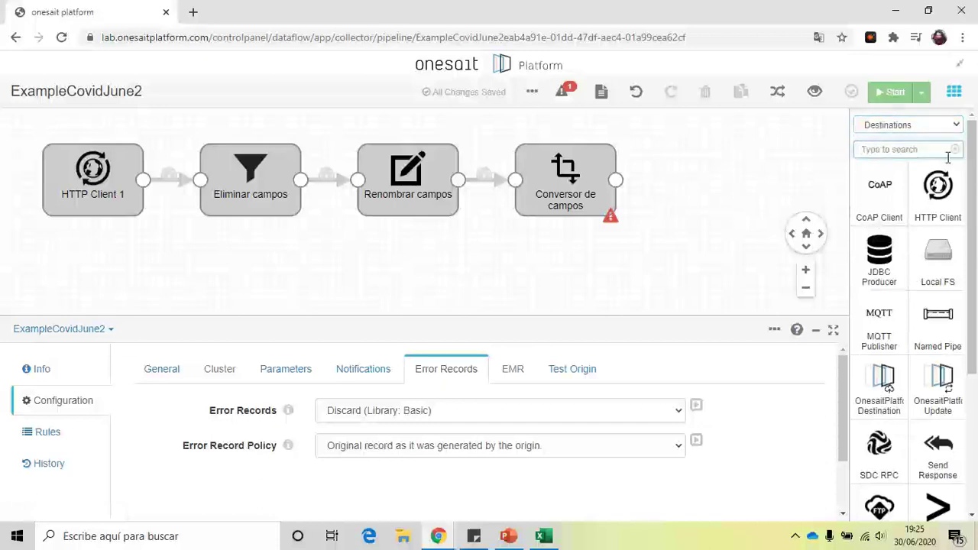
type("on")
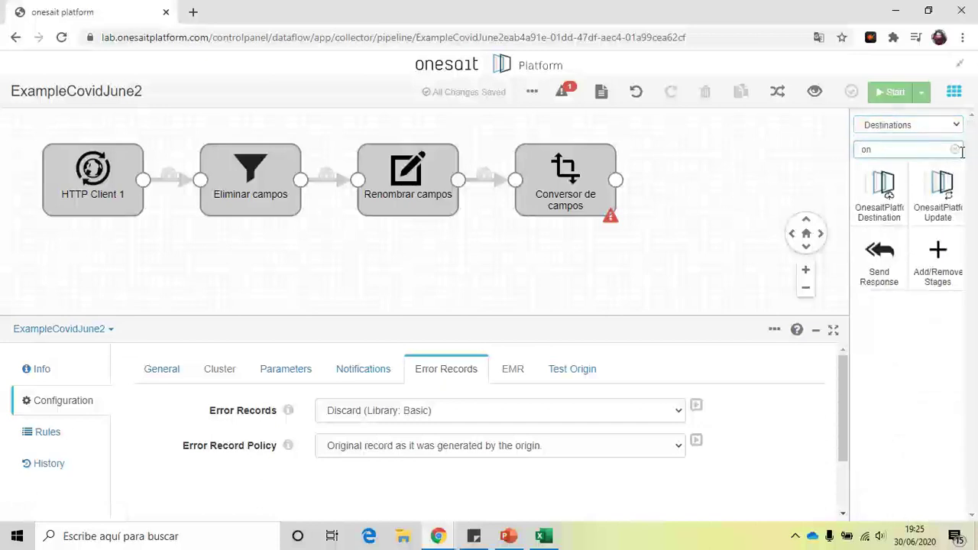
left_click(879, 195)
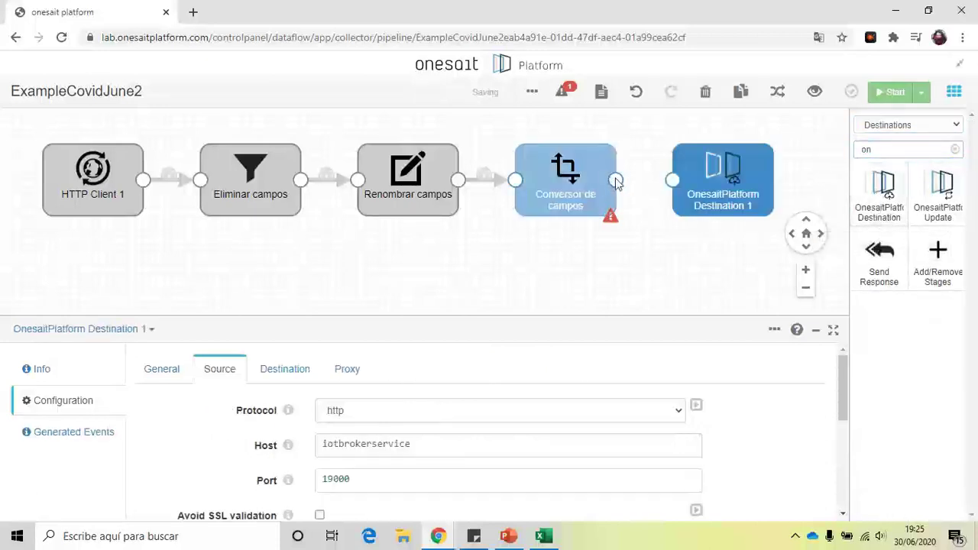
left_click_drag(616, 179, 674, 187)
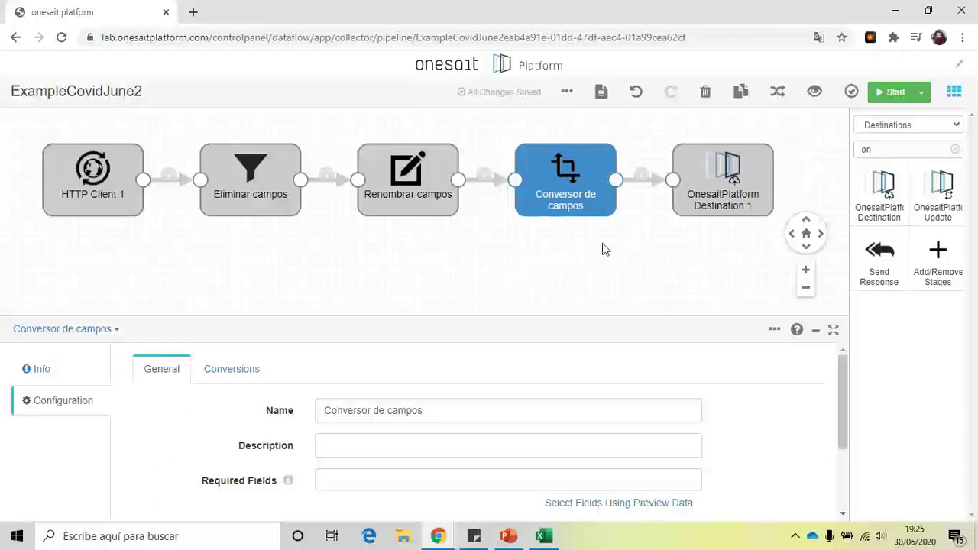
Step: Examine the source settings of OnesaitPlatform Destination 1, including Token, IoT Client, IoT Client ID, Ontology and the Root node type options
left_click(715, 181)
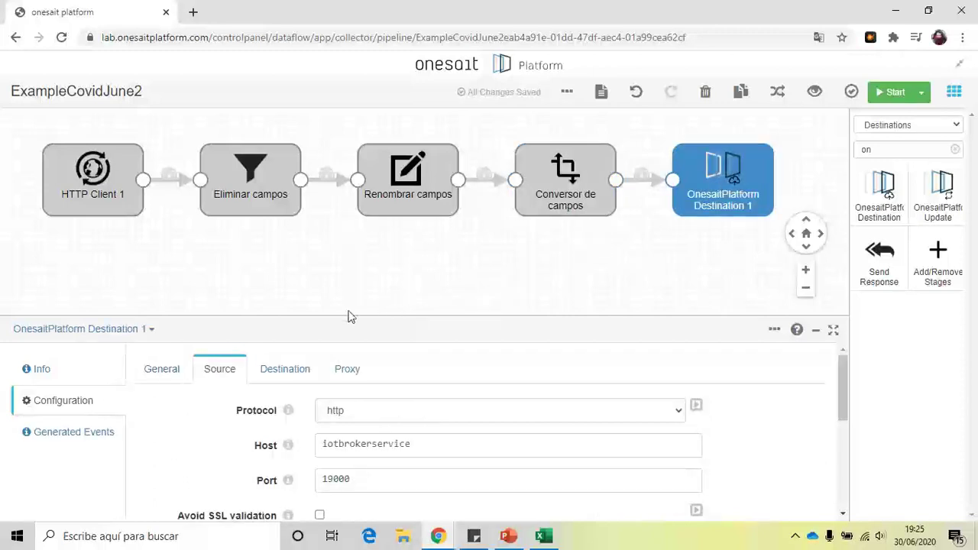
scroll(194, 429, "down", 4)
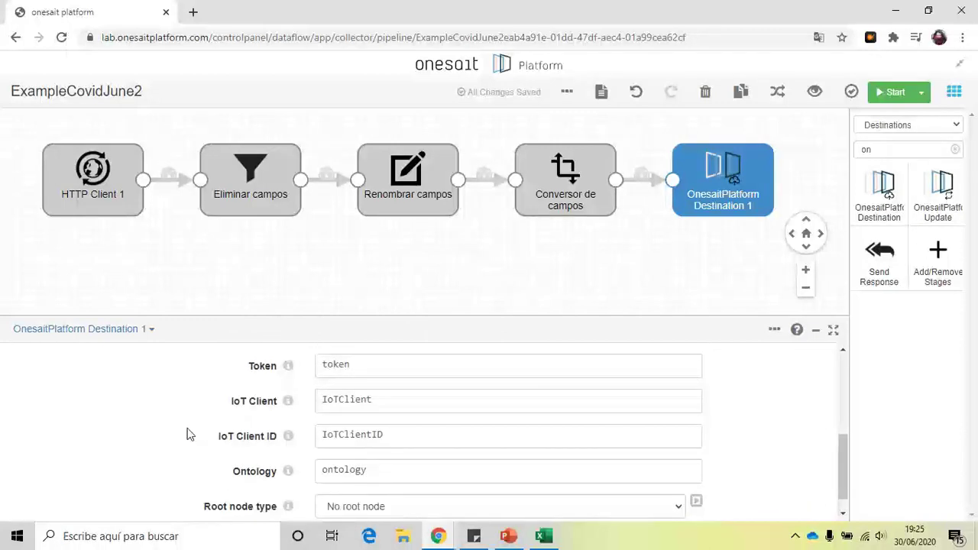
scroll(188, 433, "up", 2)
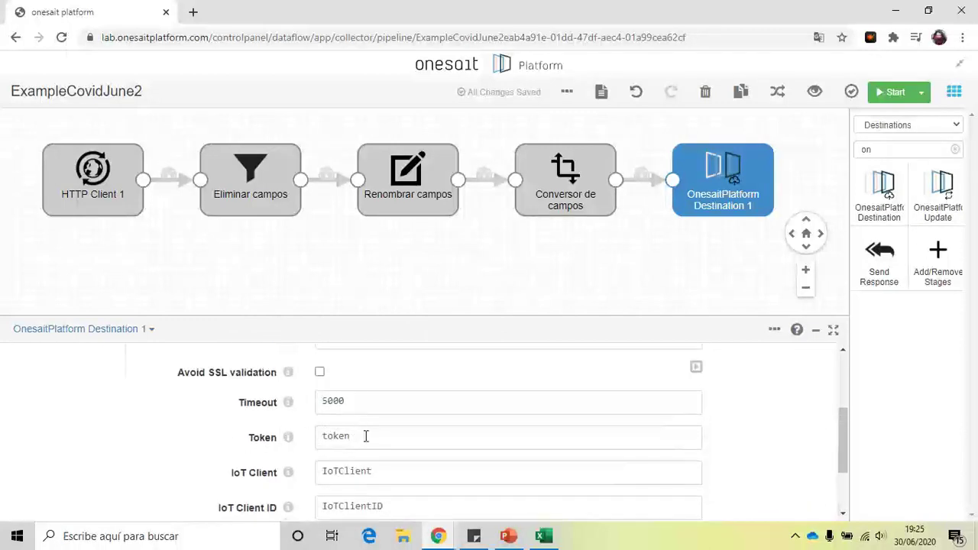
left_click_drag(357, 437, 305, 447)
scroll(321, 457, "down", 2)
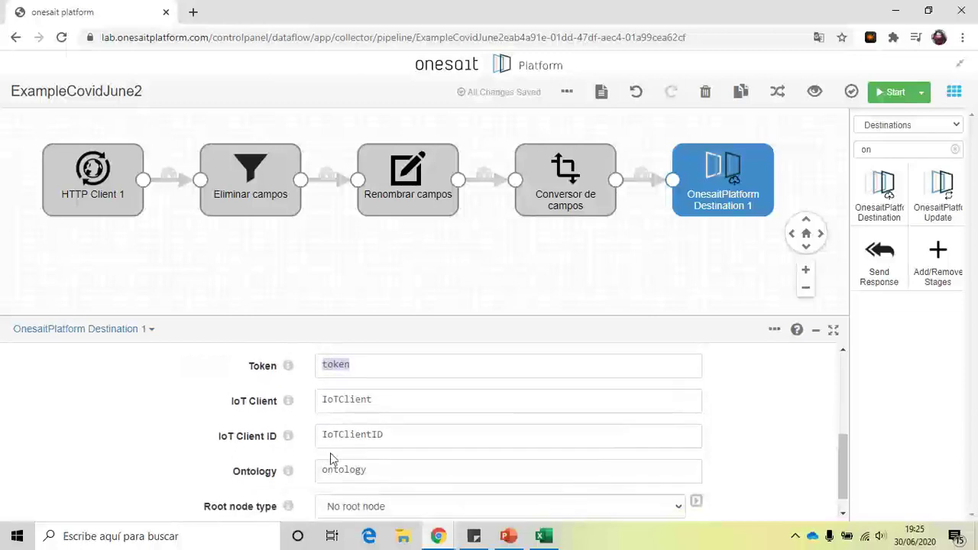
left_click_drag(384, 404, 309, 403)
left_click_drag(385, 435, 311, 446)
scroll(397, 443, "down", 1)
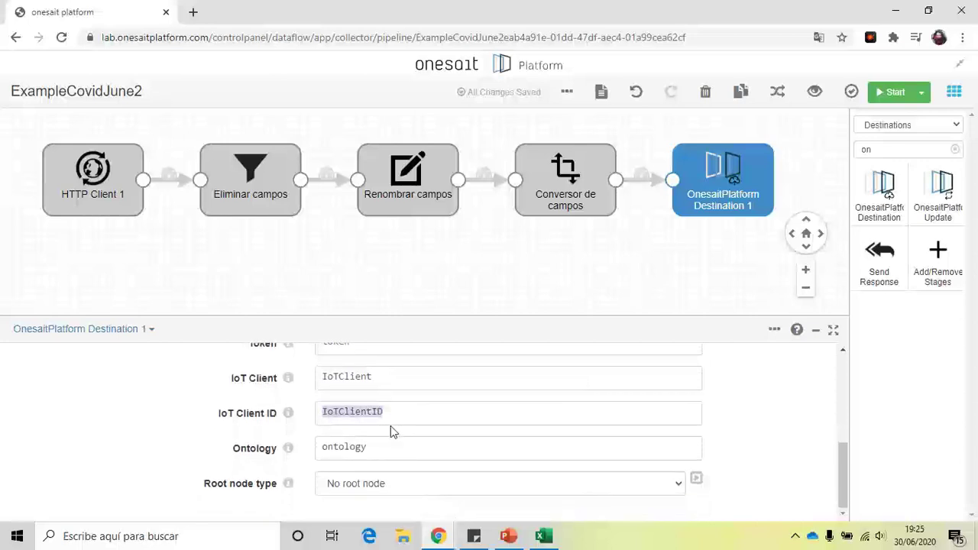
left_click_drag(378, 447, 306, 454)
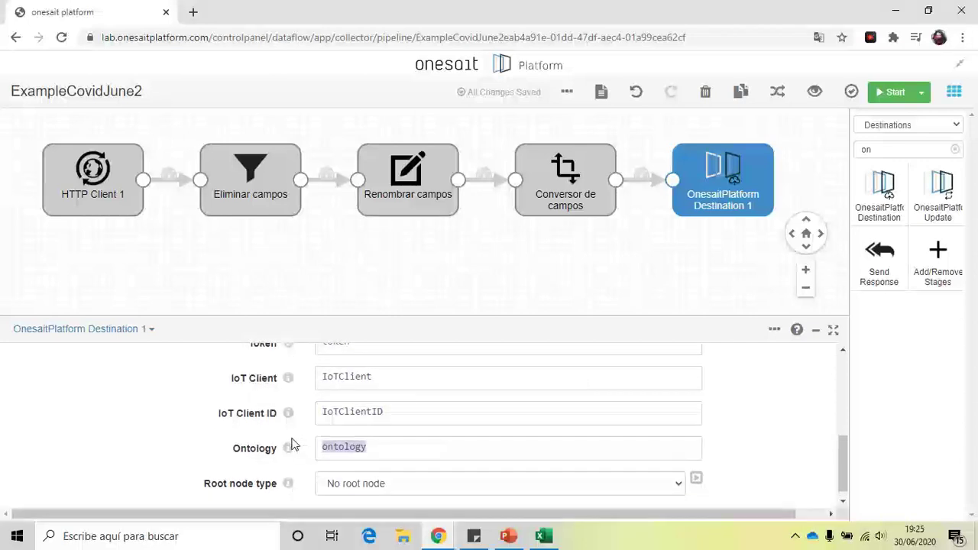
left_click(494, 495)
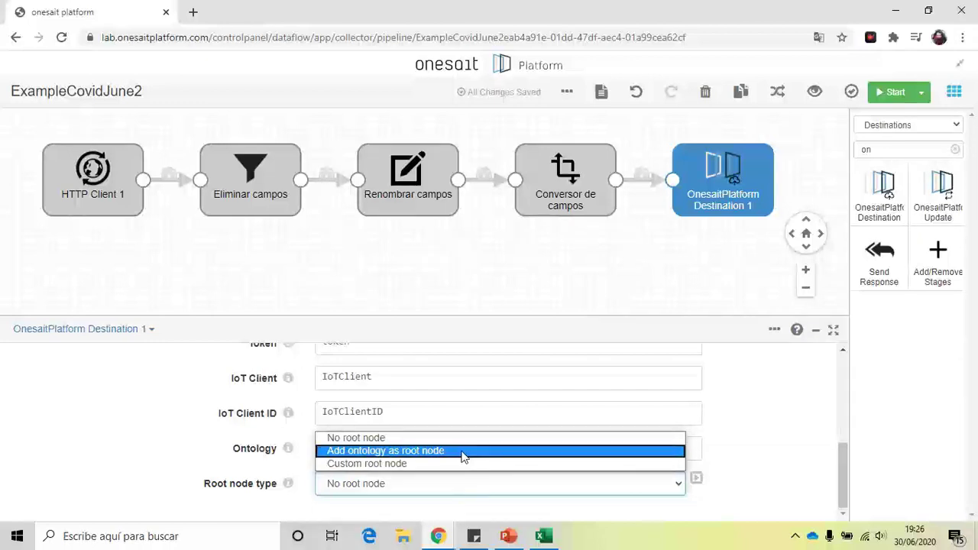
scroll(208, 428, "up", 10)
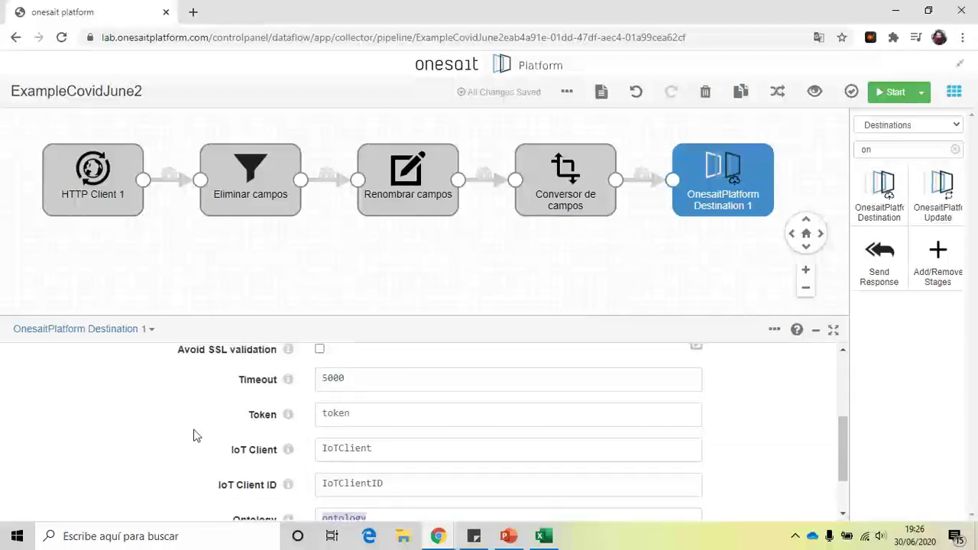
scroll(208, 431, "down", 3)
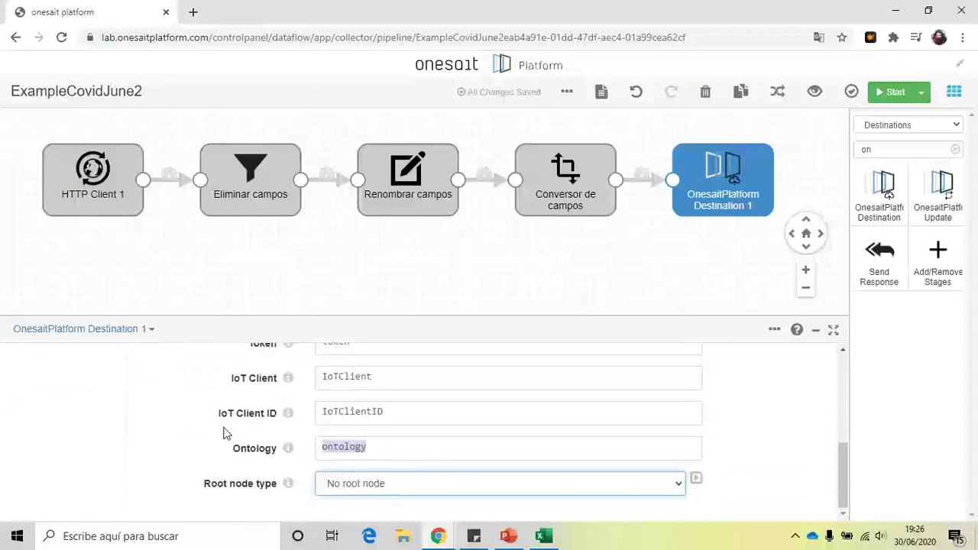
Step: Replace the placeholder in the Token field of OnesaitPlatform Destination 1 by pasting the IoT client's access token
scroll(372, 422, "up", 1)
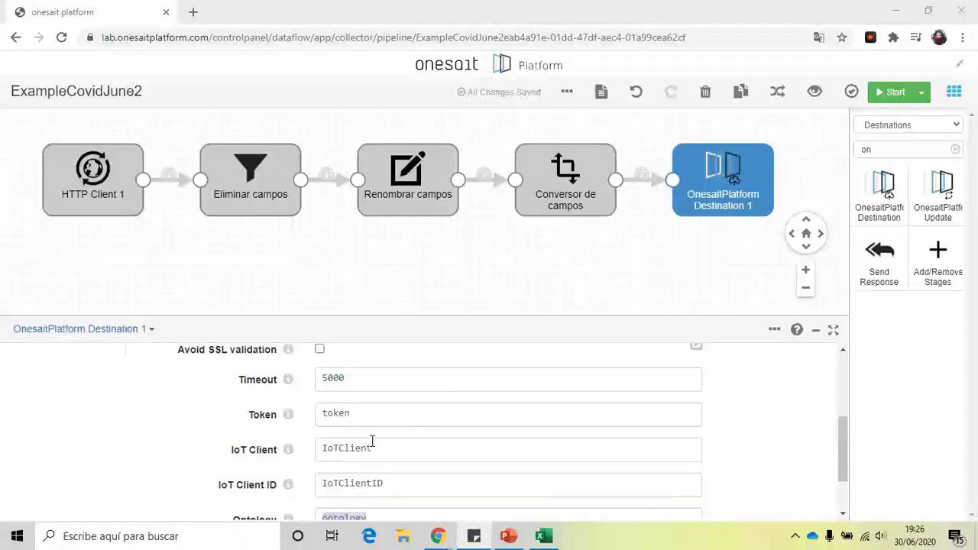
left_click_drag(353, 414, 297, 419)
key("ctrl+v")
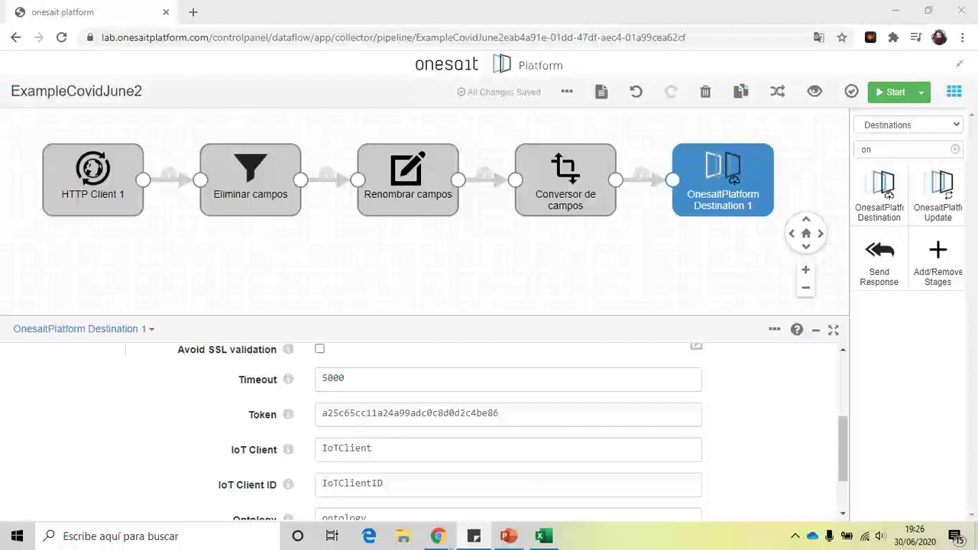
Step: Set both the IoT Client and the IoT Client ID of OnesaitPlatform Destination 1 to EjemploCovid
left_click_drag(384, 445, 284, 448)
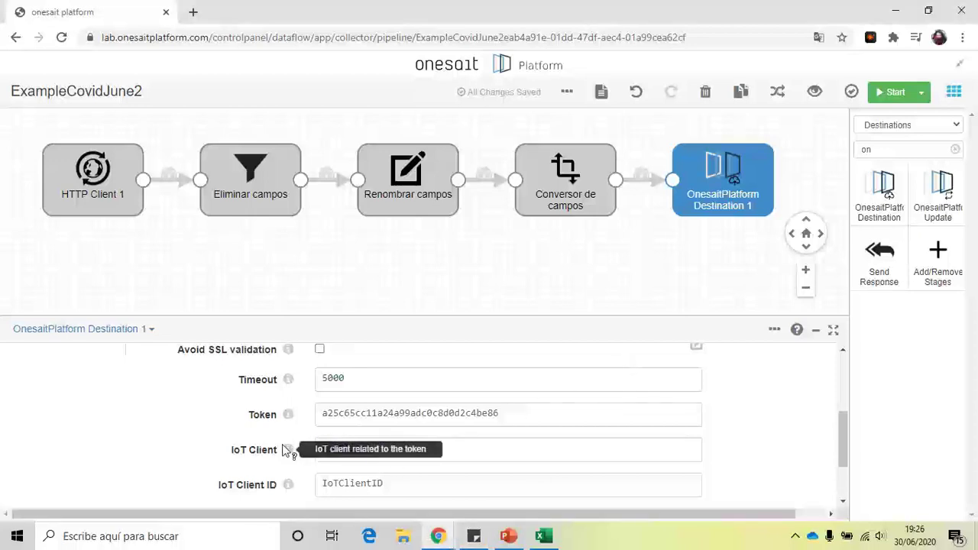
key("ctrl+v")
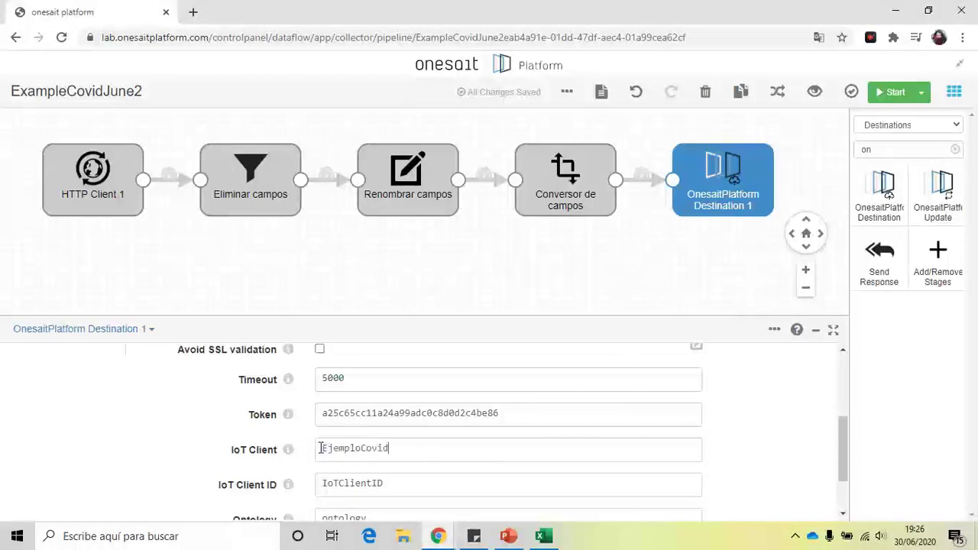
scroll(313, 466, "down", 2)
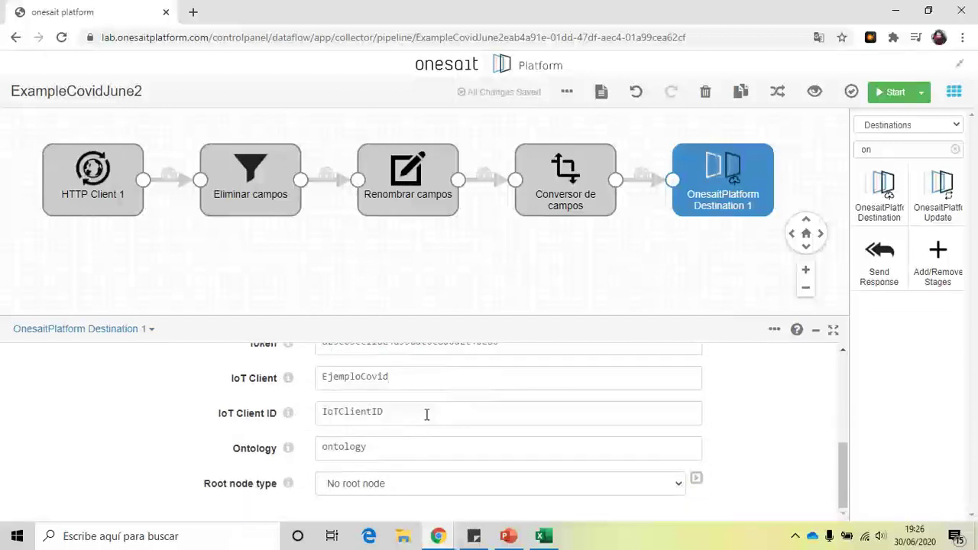
left_click_drag(398, 414, 309, 424)
type("EjemploCovid")
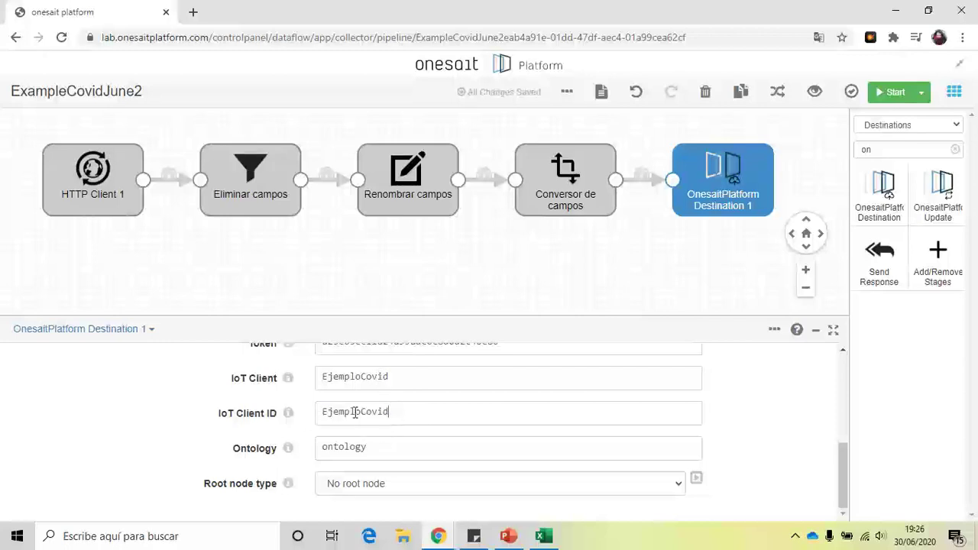
Step: Set the destination's Ontology to ExampleCovidJune2 and its Root node type to Add ontology as root node
key("alt+Tab")
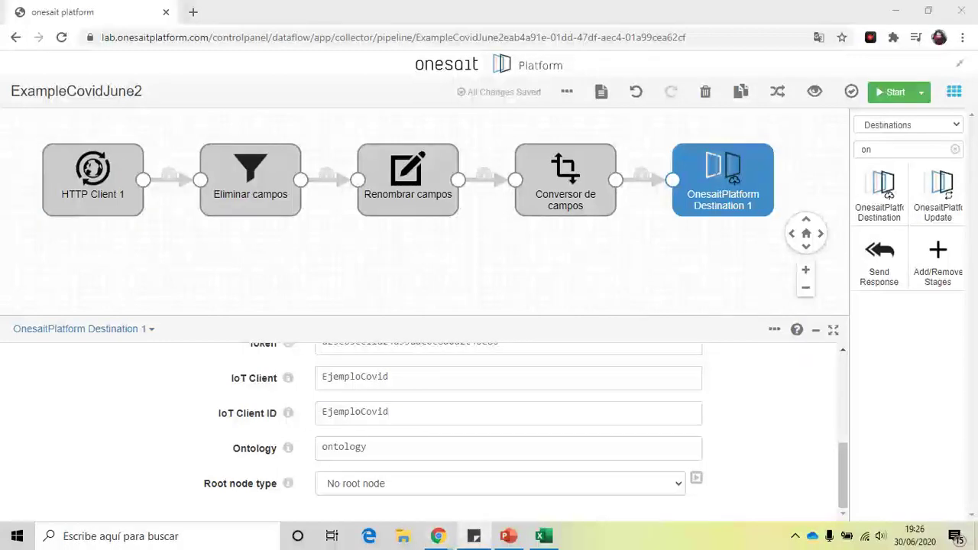
left_click(382, 453)
left_click_drag(387, 446, 308, 450)
type("ExampleCovidJune2")
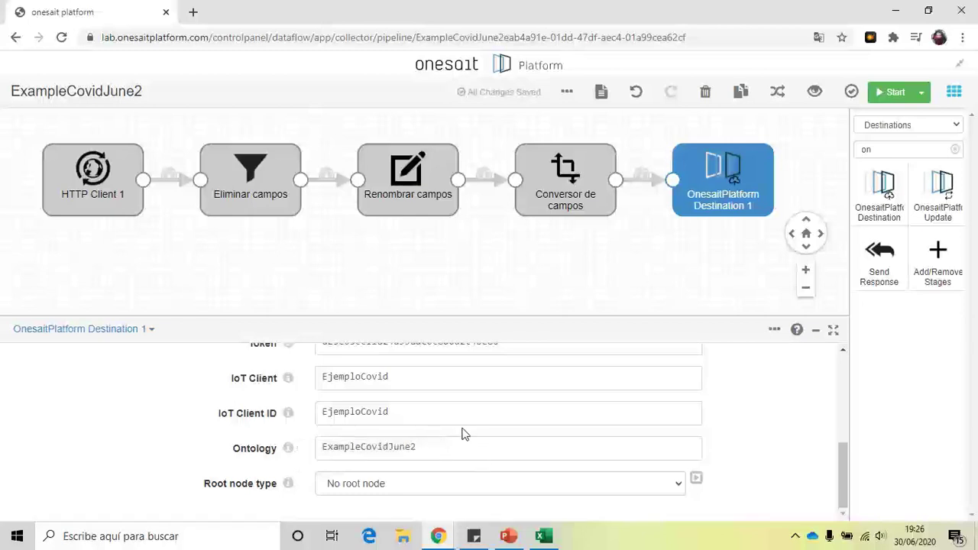
left_click(423, 485)
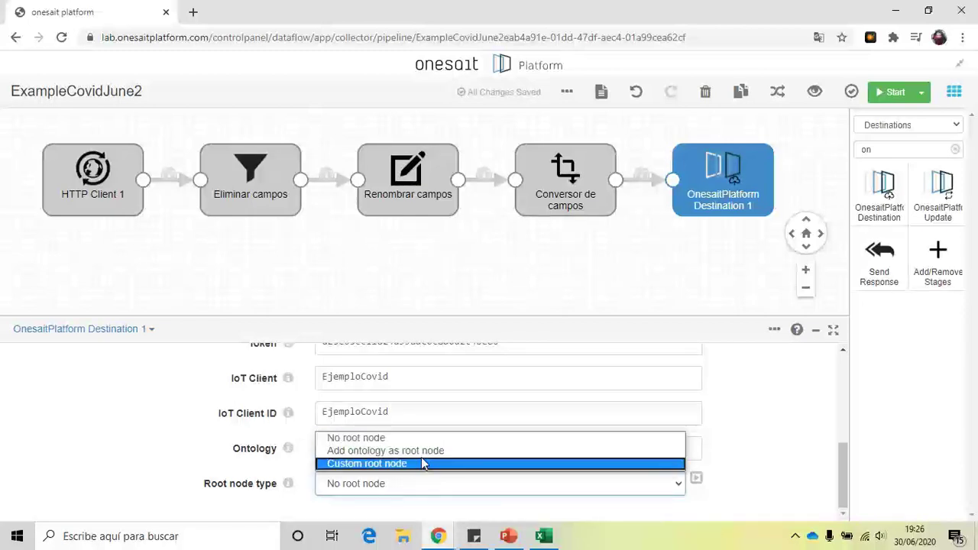
left_click(426, 451)
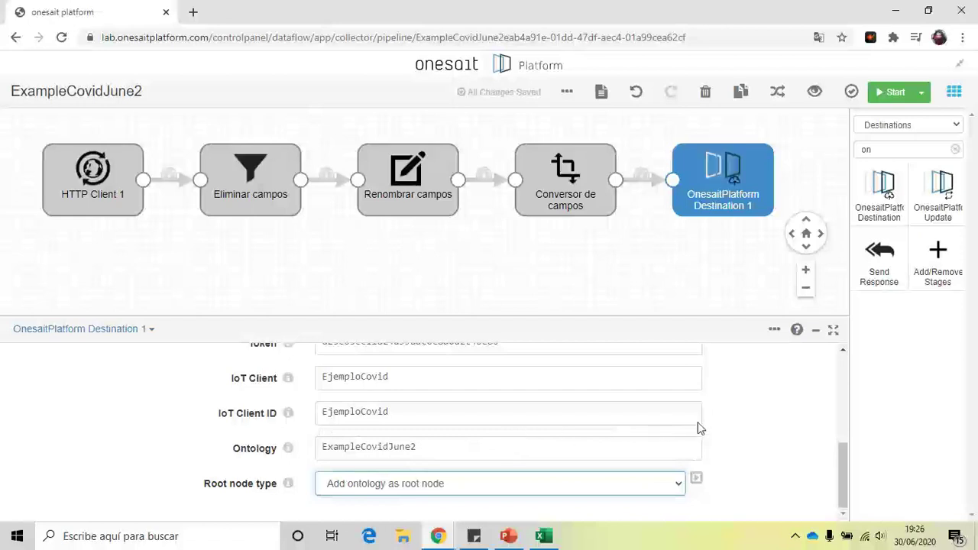
Step: Review the Destination, Proxy and Source settings of OnesaitPlatform Destination 1, including its connection, IoT client and ontology values
scroll(815, 423, "up", 10)
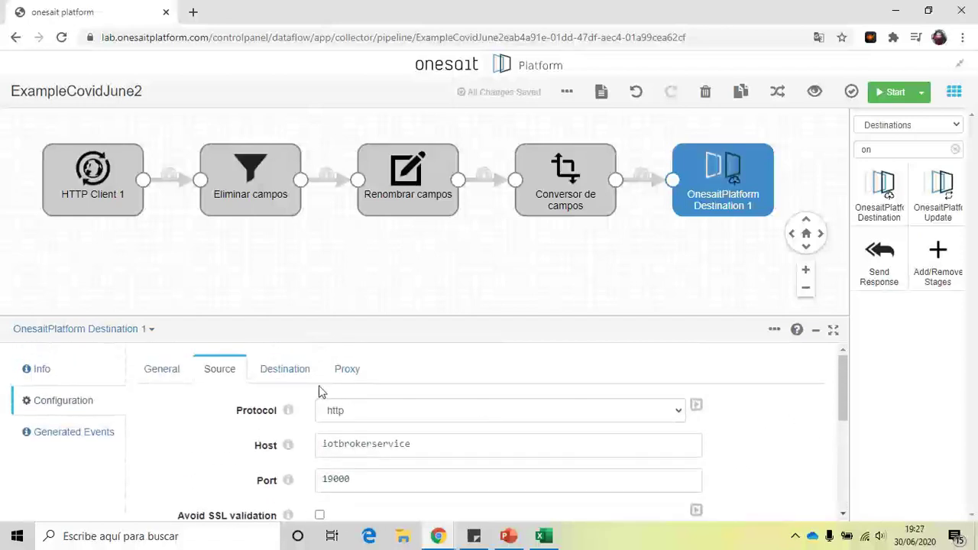
left_click(283, 371)
scroll(229, 421, "down", 2)
scroll(219, 426, "up", 2)
left_click(345, 370)
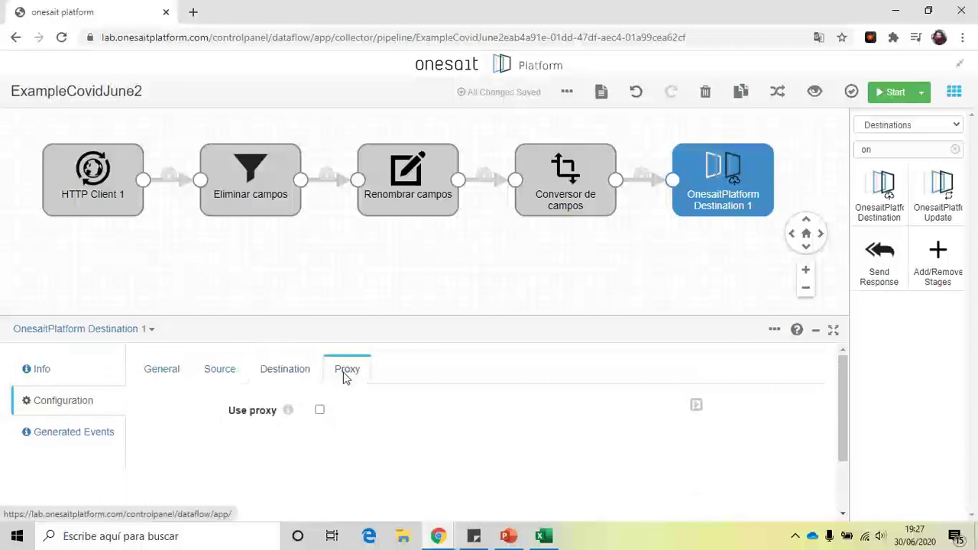
left_click(262, 382)
left_click(227, 378)
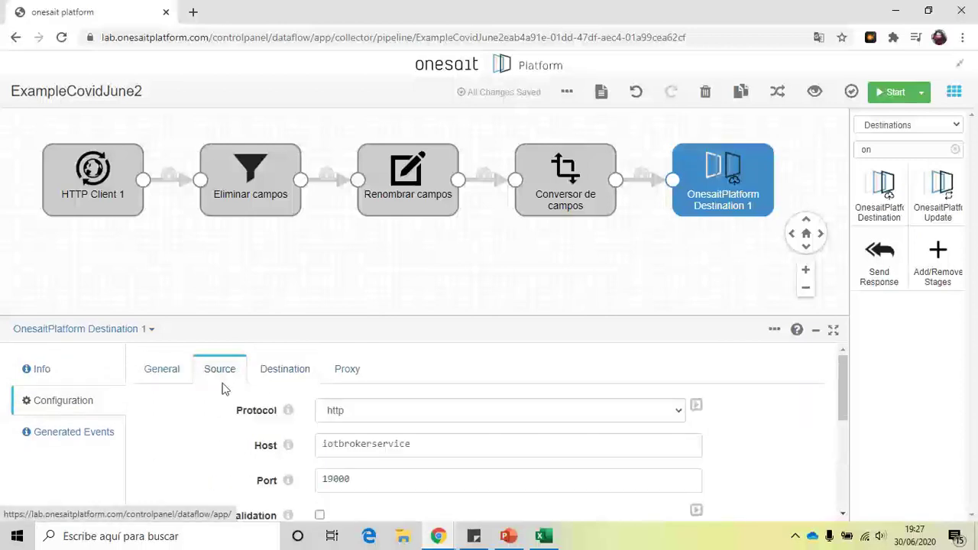
scroll(171, 453, "down", 4)
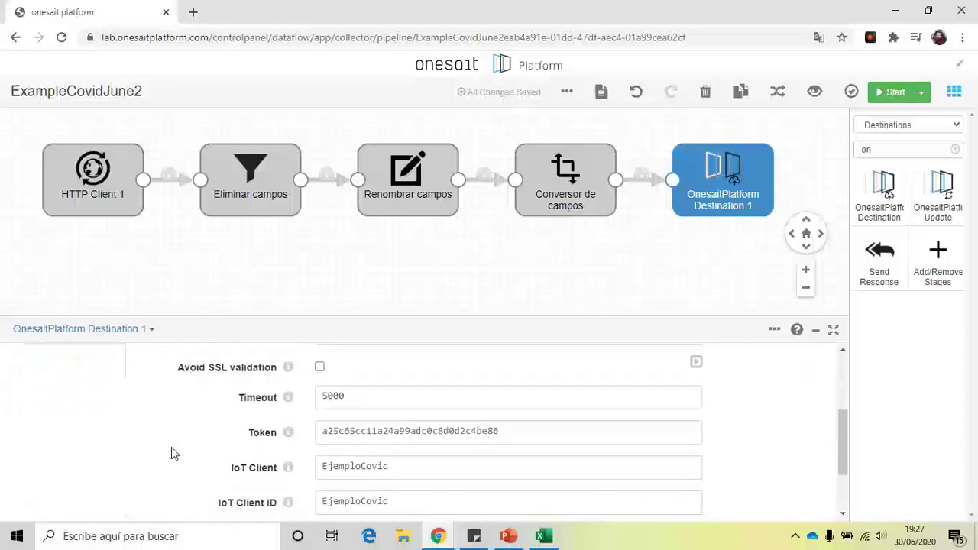
scroll(171, 454, "down", 3)
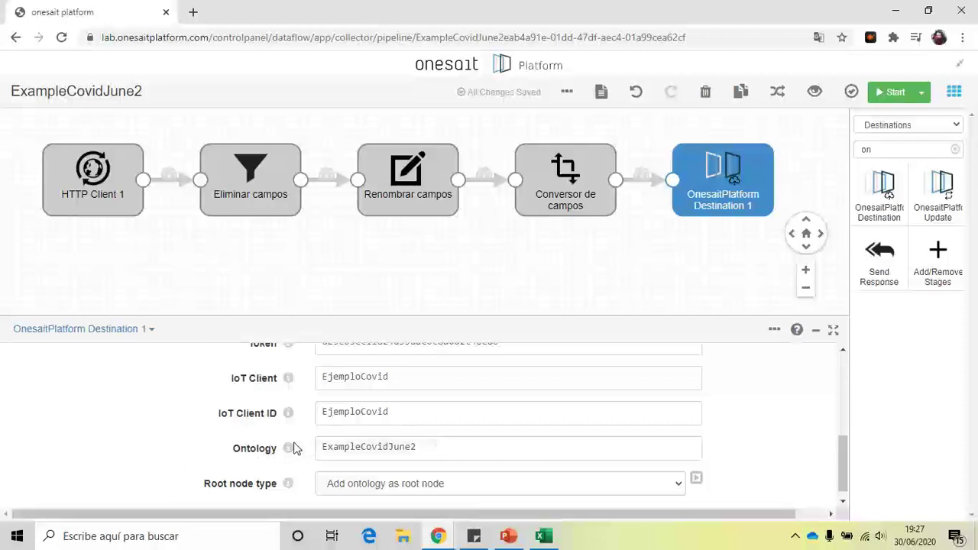
scroll(146, 422, "up", 5)
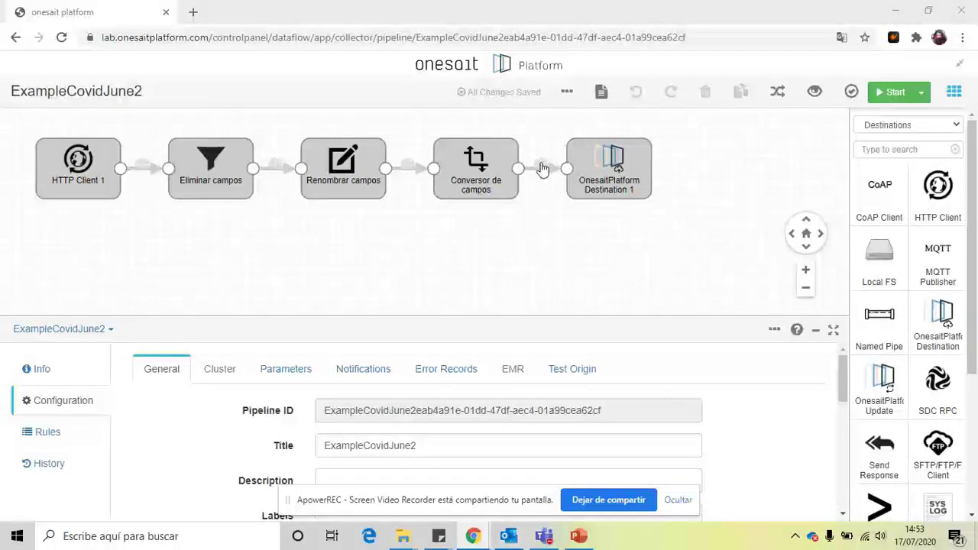
Step: Add a data rule to the stream between Conversor de campos and OnesaitPlatform Destination 1, labelled Comprobación tipo de dato, with condition ${record:type('/positivos')==NUMBER}
left_click(488, 171)
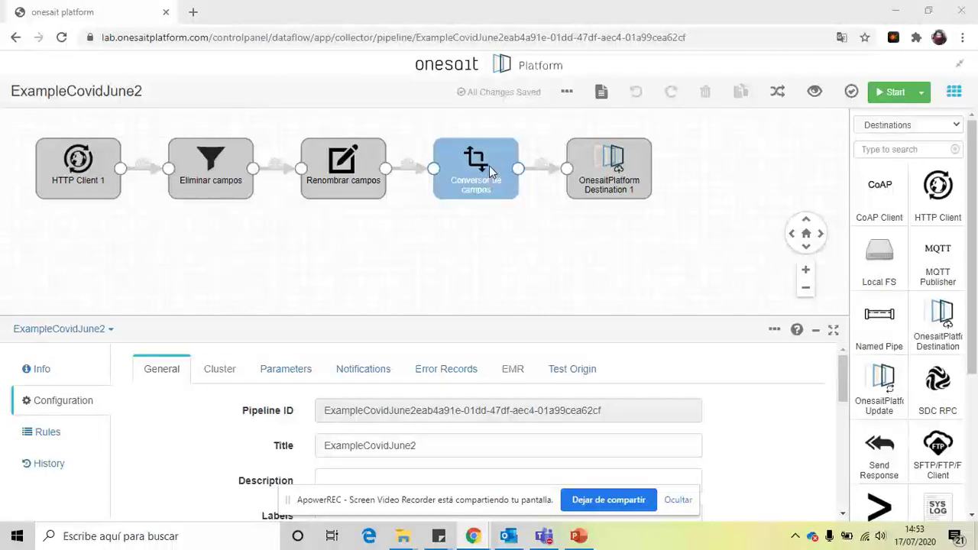
left_click(543, 168)
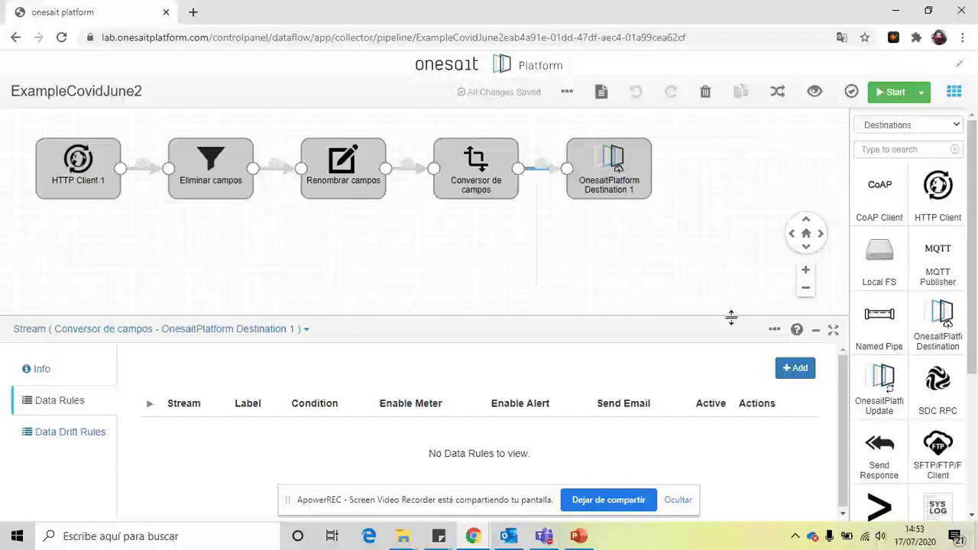
left_click(785, 370)
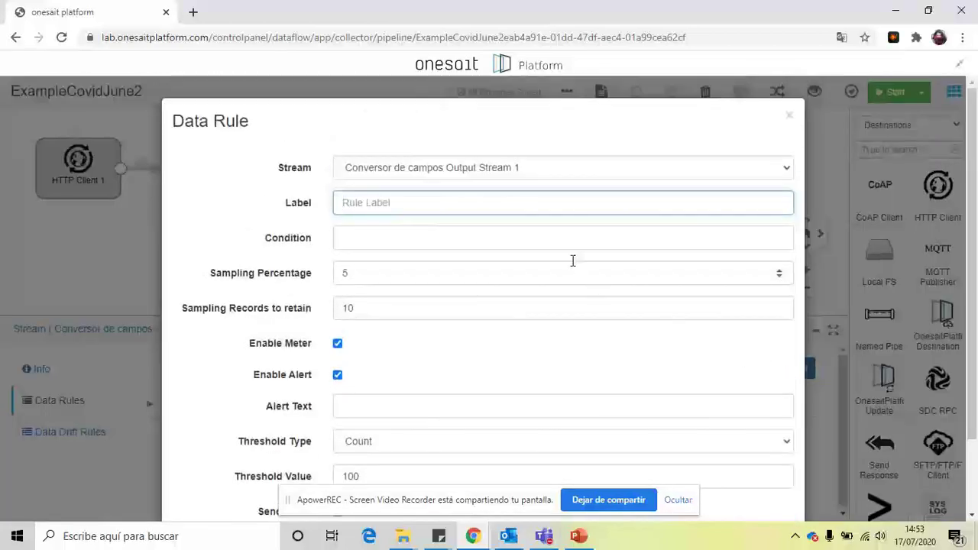
left_click(455, 204)
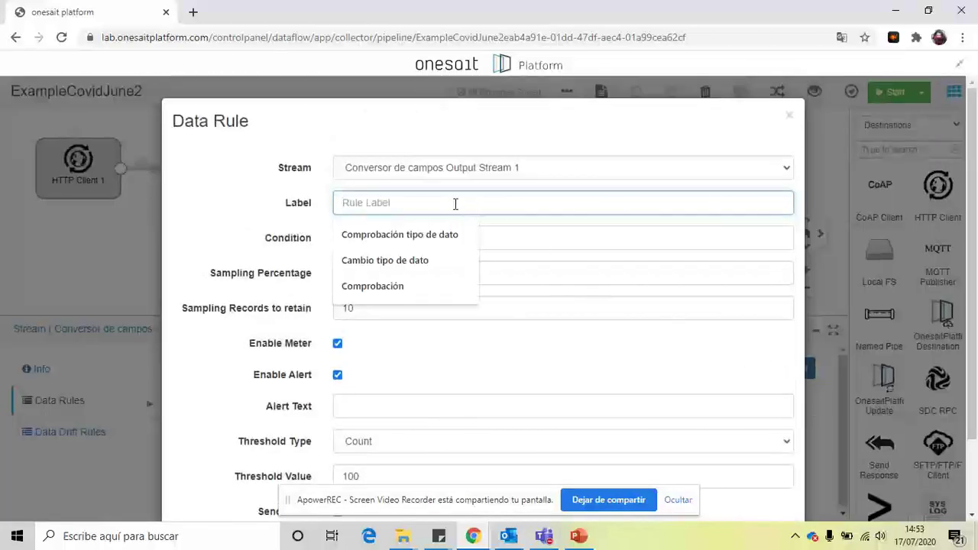
left_click(419, 232)
left_click(418, 234)
left_click(418, 235)
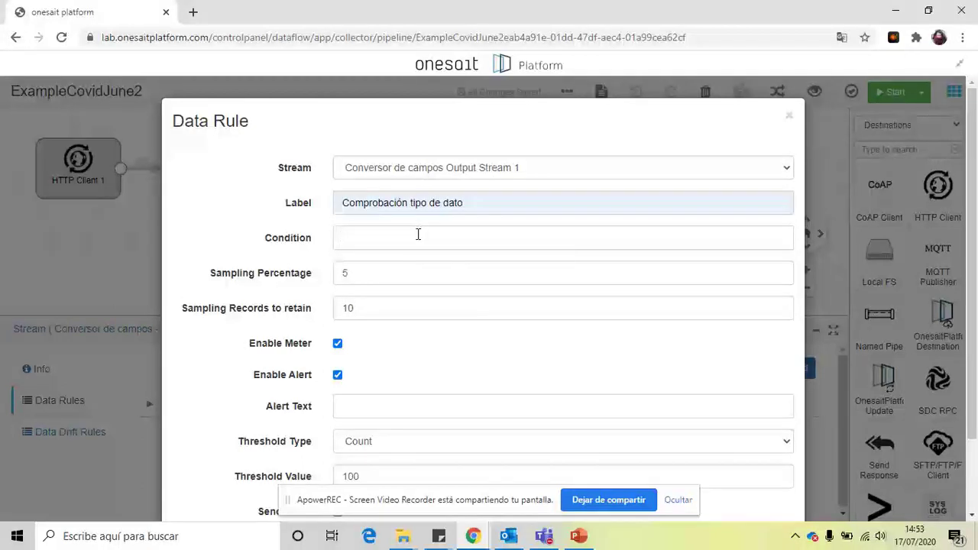
type("${record:type('/positivos')==NUMBER}")
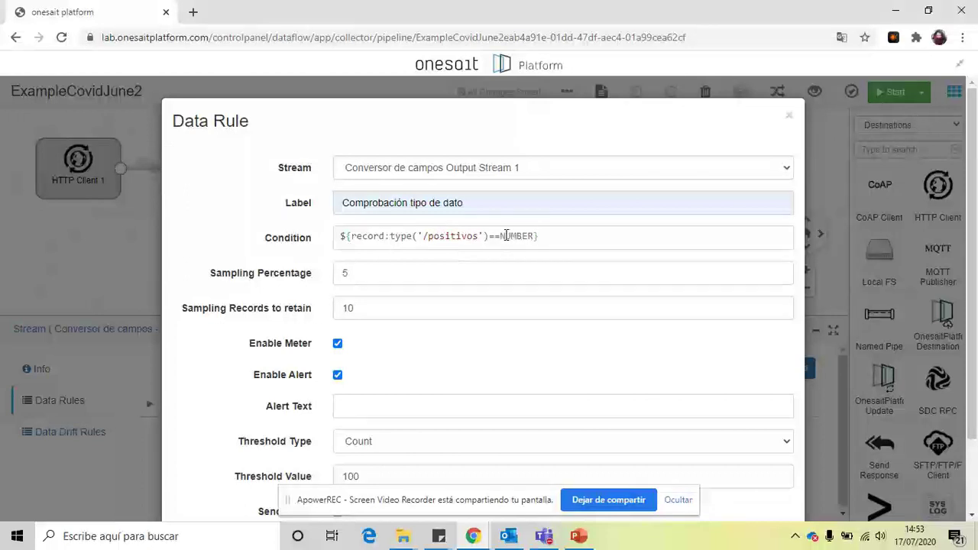
Step: Enter Alerta as the data rule's alert text, and check the Threshold Type options, keeping Count
scroll(575, 256, "down", 1)
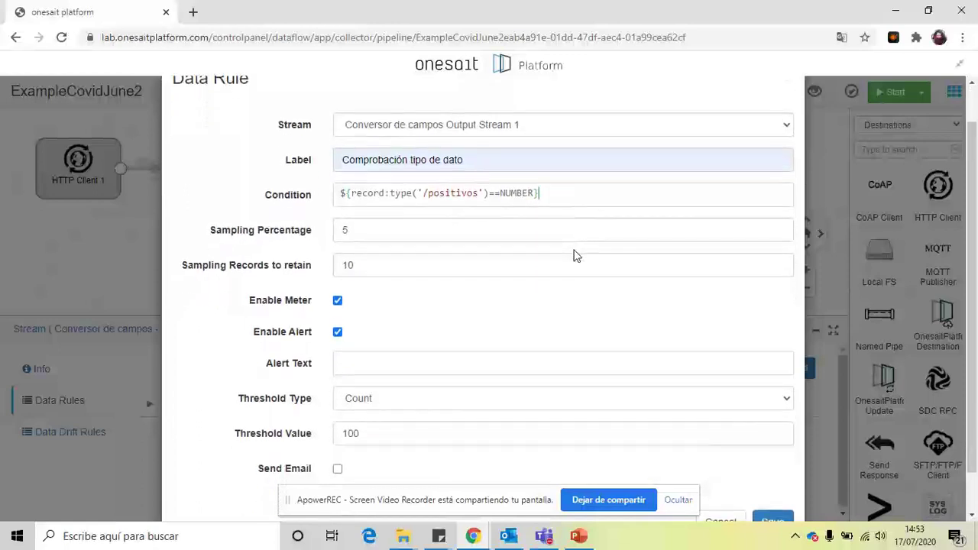
scroll(468, 247, "down", 1)
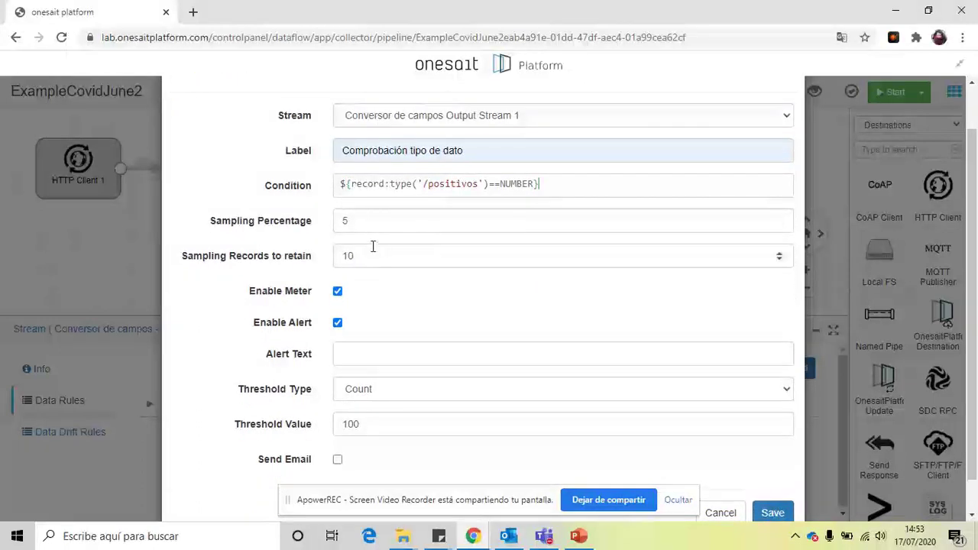
scroll(373, 254, "down", 1)
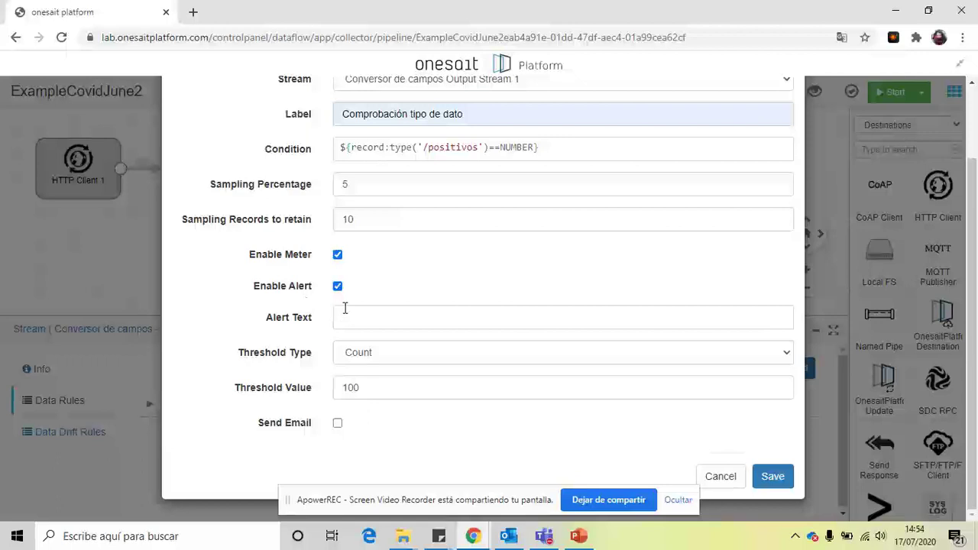
type("alerta")
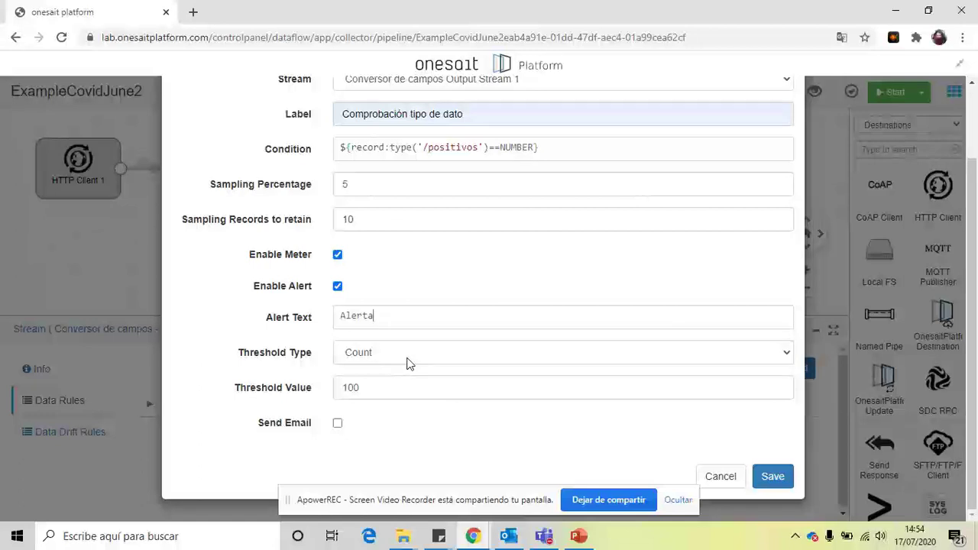
left_click(462, 360)
key("Escape")
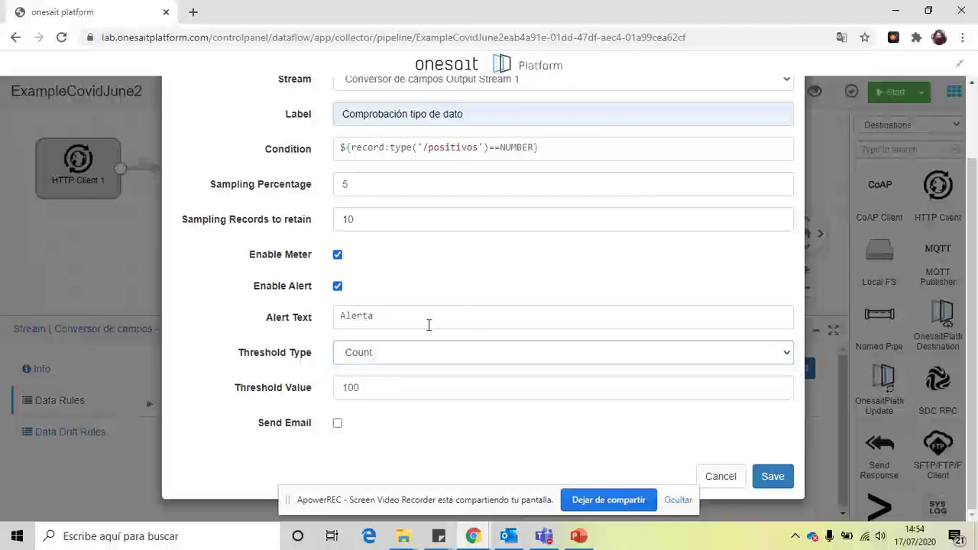
left_click(393, 356)
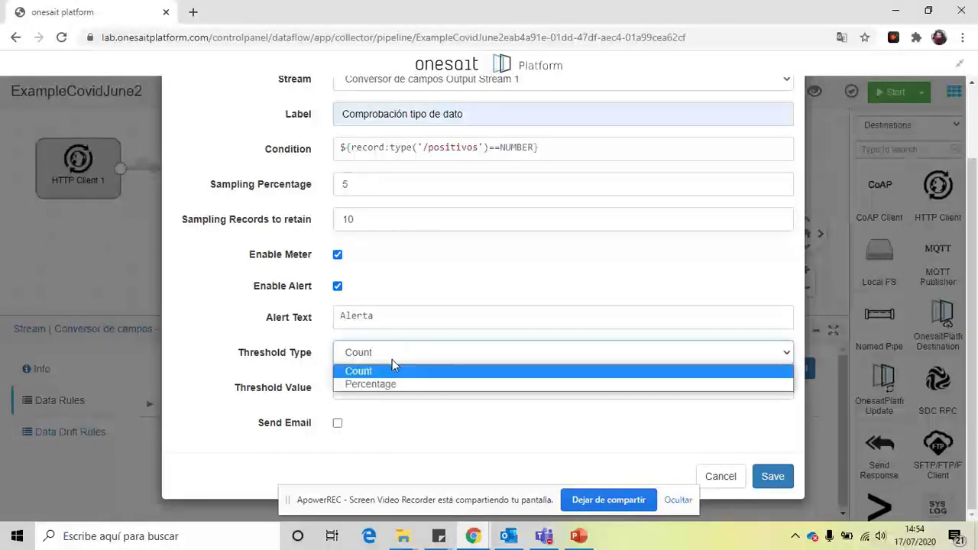
left_click(393, 416)
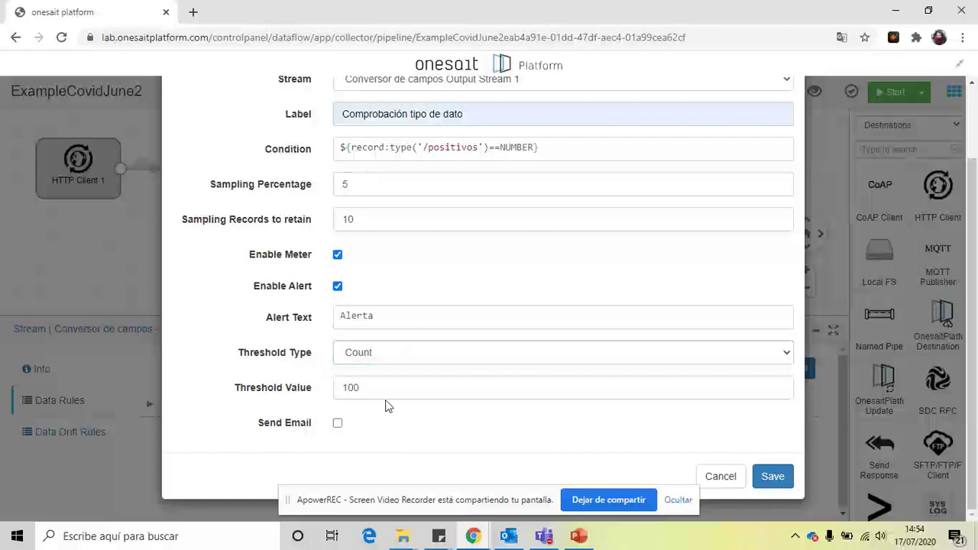
Step: Set the data rule's Threshold Value to 5, save the rule, and activate it
left_click_drag(385, 389, 324, 388)
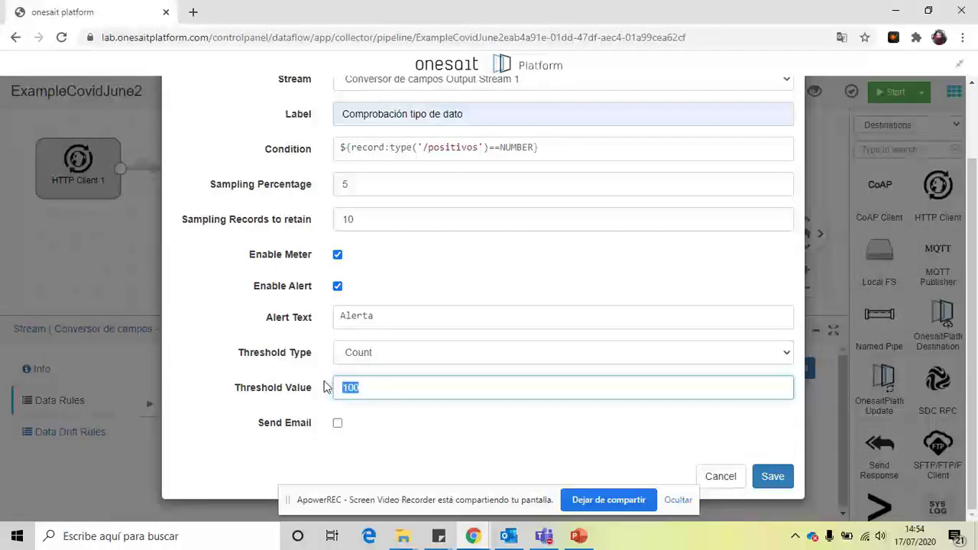
type("5")
left_click(768, 480)
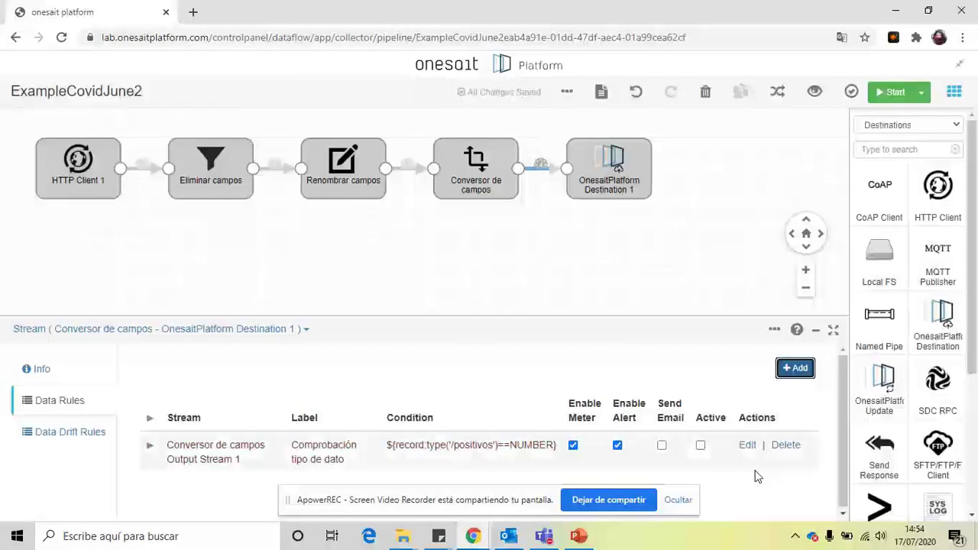
left_click(701, 447)
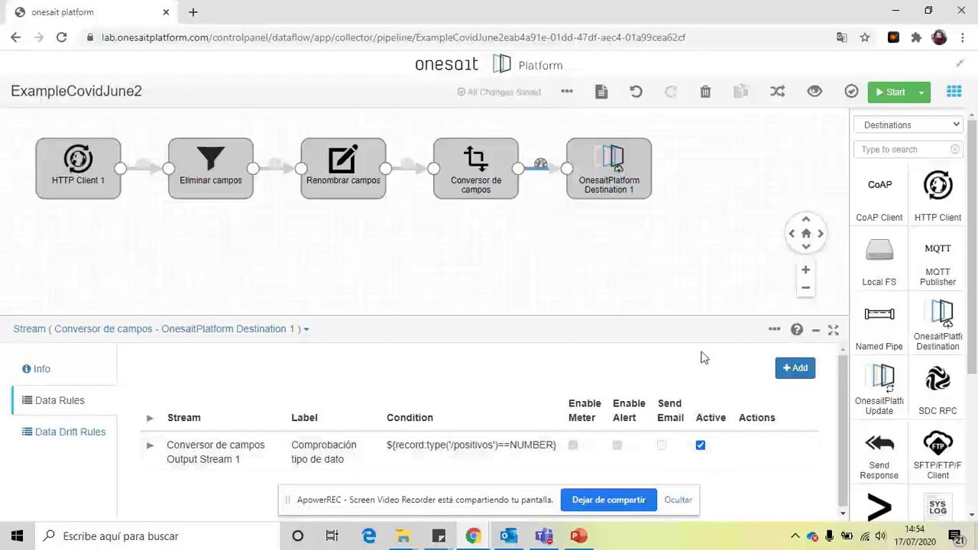
left_click(688, 254)
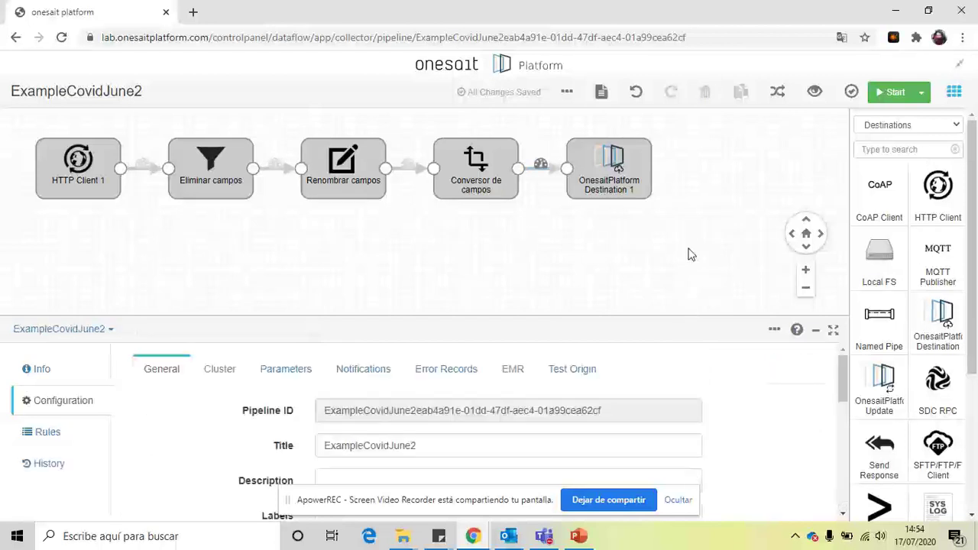
Step: Start the ExampleCovidJune2 pipeline and enlarge the monitoring area to inspect the Record Count and Record Throughput charts
left_click(888, 92)
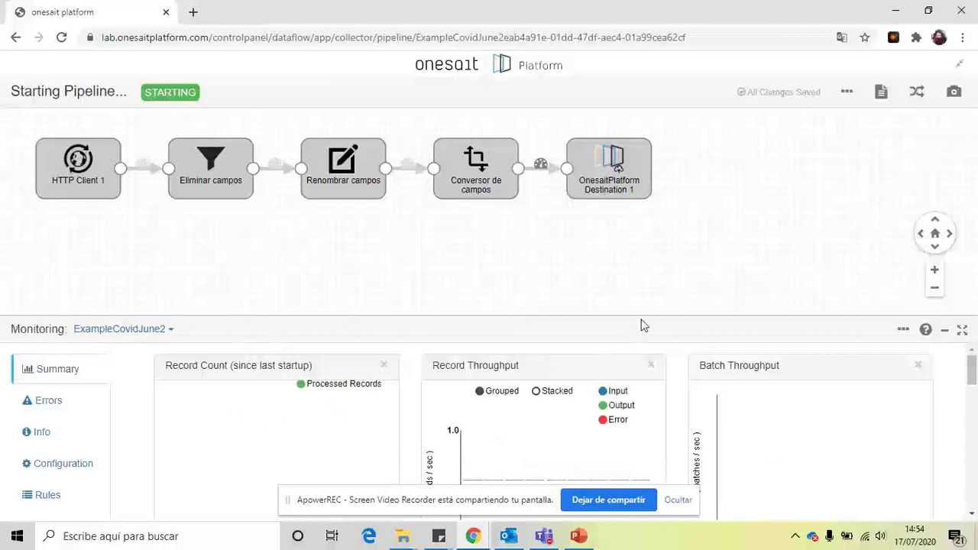
left_click_drag(872, 315, 867, 220)
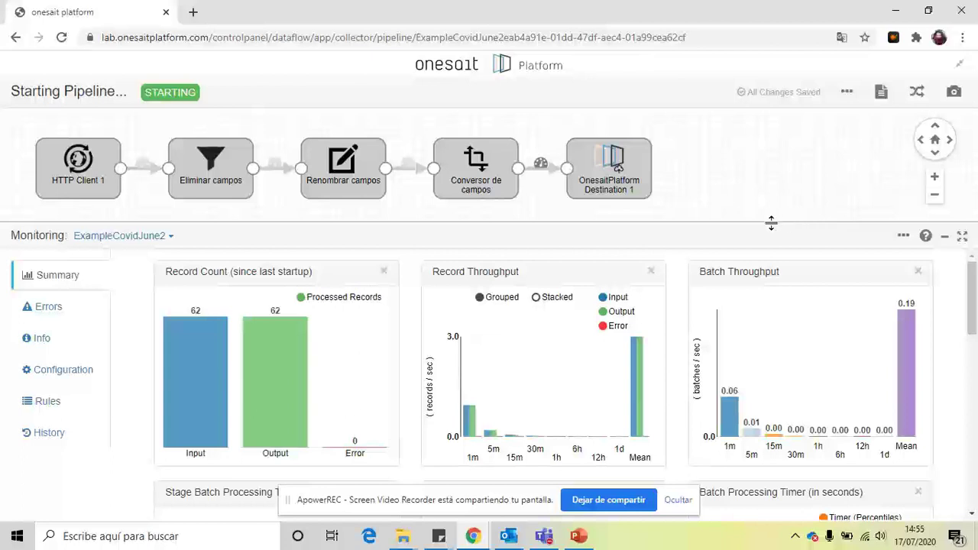
mouse_move(196, 340)
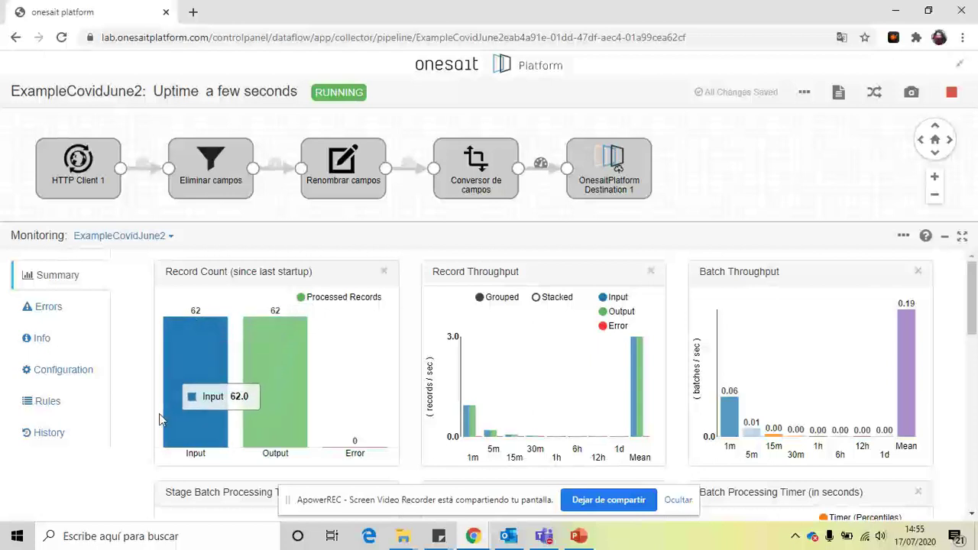
mouse_move(277, 403)
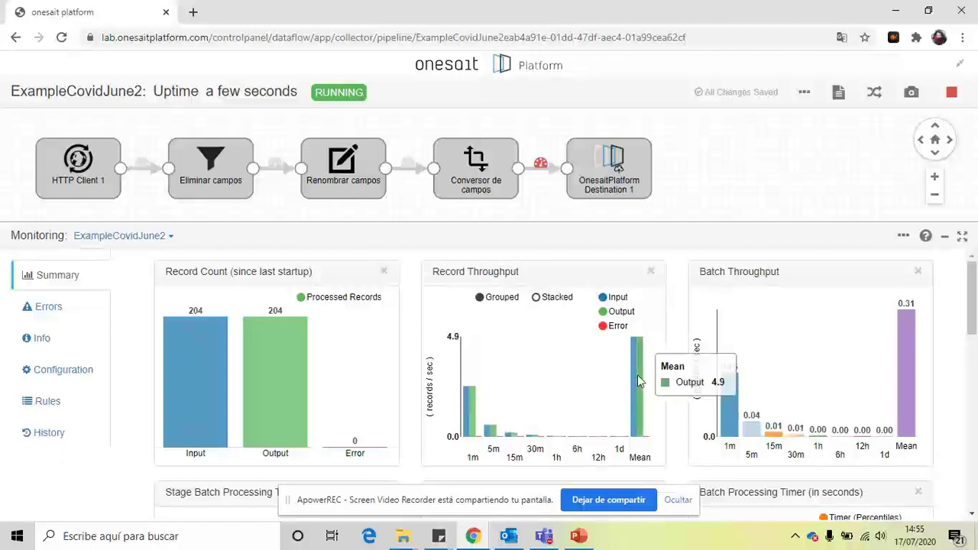
Step: Review the OnesaitPlatform Destination 1 stage's monitoring: summary charts, errors, stage info, configuration and generated events
mouse_move(973, 324)
left_mouse_down()
mouse_move(974, 436)
mouse_move(974, 320)
left_mouse_up()
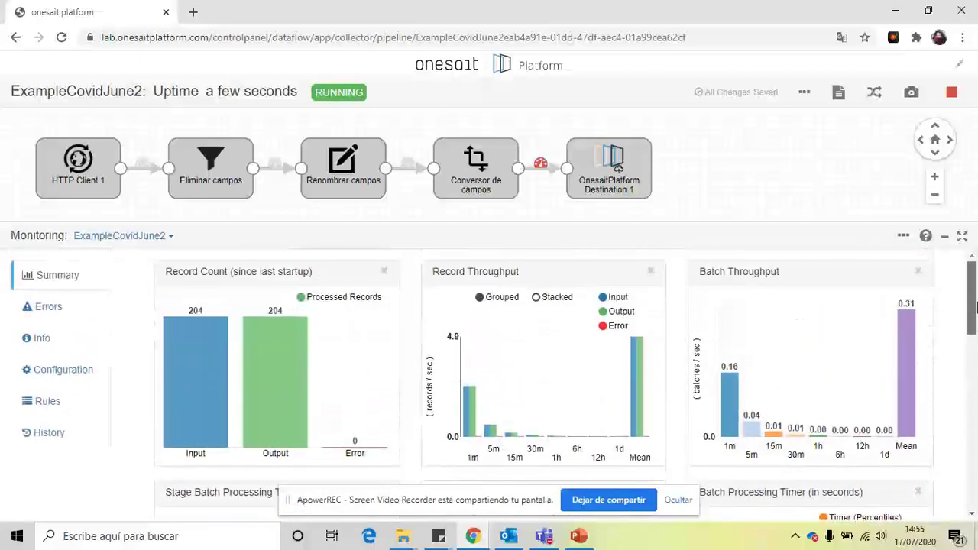
left_click(603, 189)
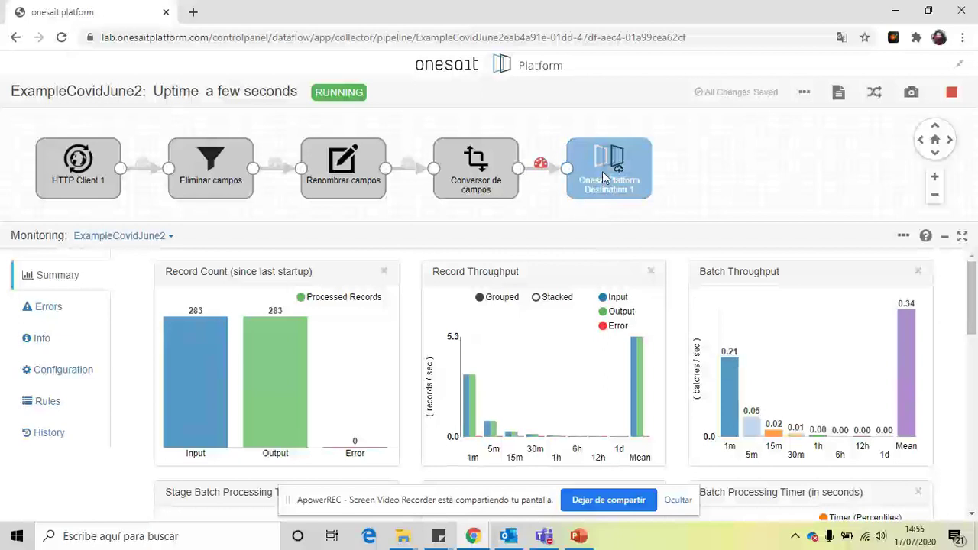
left_click(602, 171)
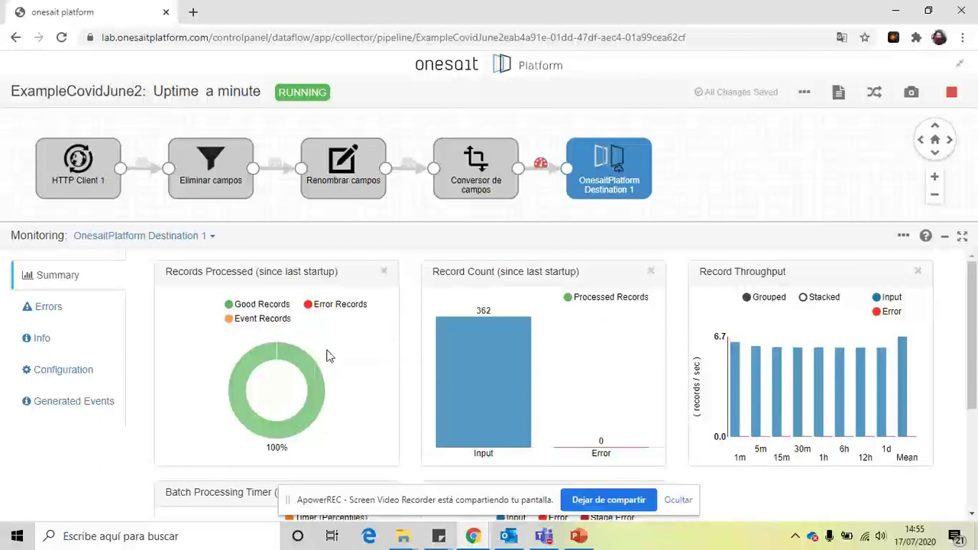
mouse_move(800, 409)
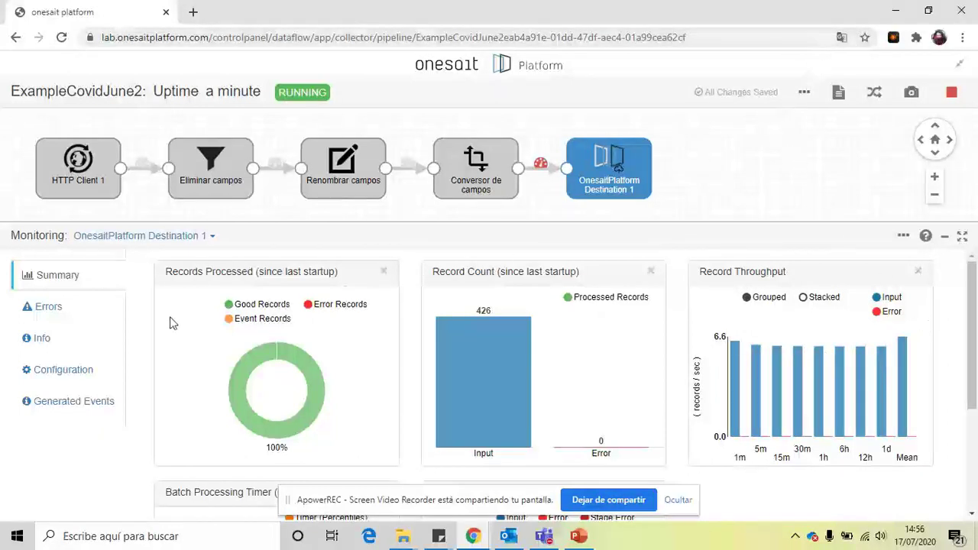
left_click(76, 313)
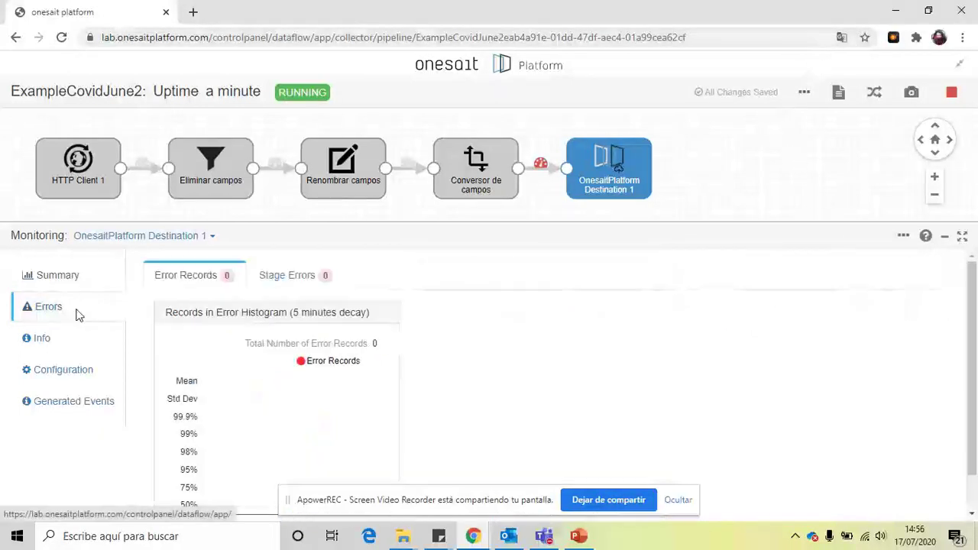
left_click(55, 348)
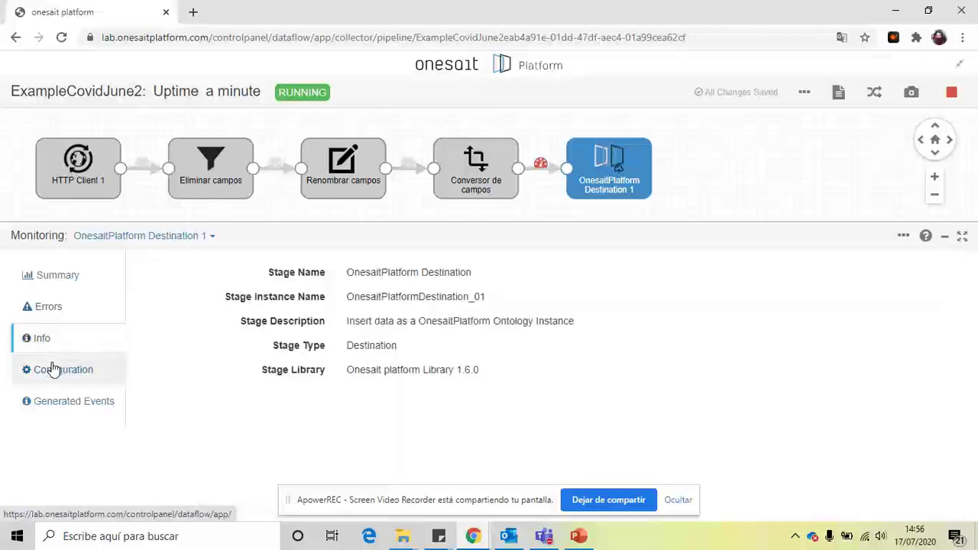
left_click(55, 373)
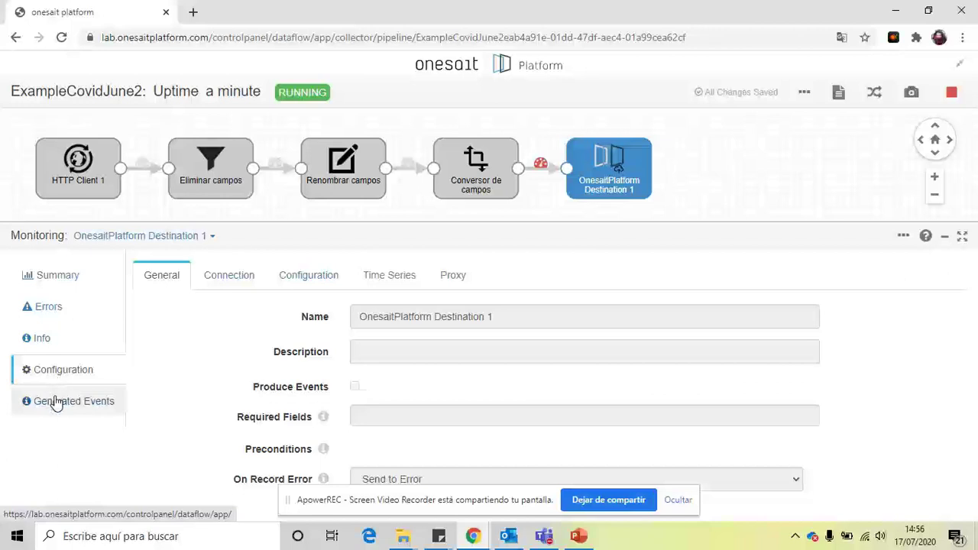
left_click(55, 397)
left_click(57, 277)
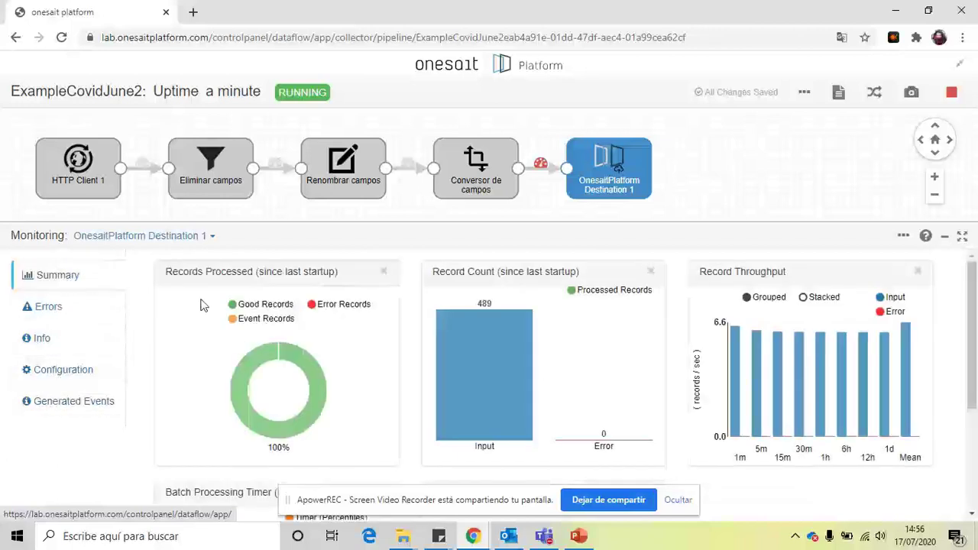
Step: Inspect the stream between Conversor de campos and OnesaitPlatform Destination 1, expanding the first two matched sample records of the data rule
left_click(541, 166)
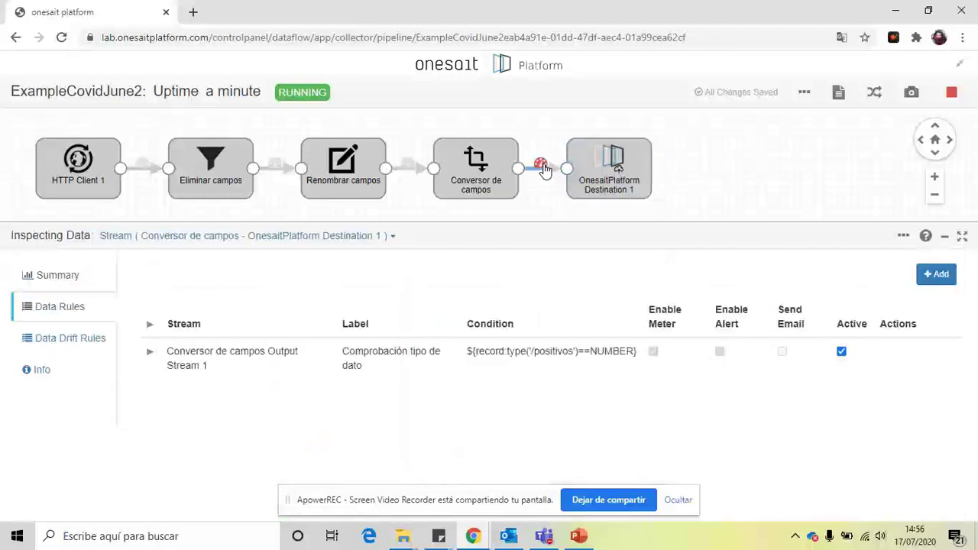
double_click(542, 168)
left_click(36, 289)
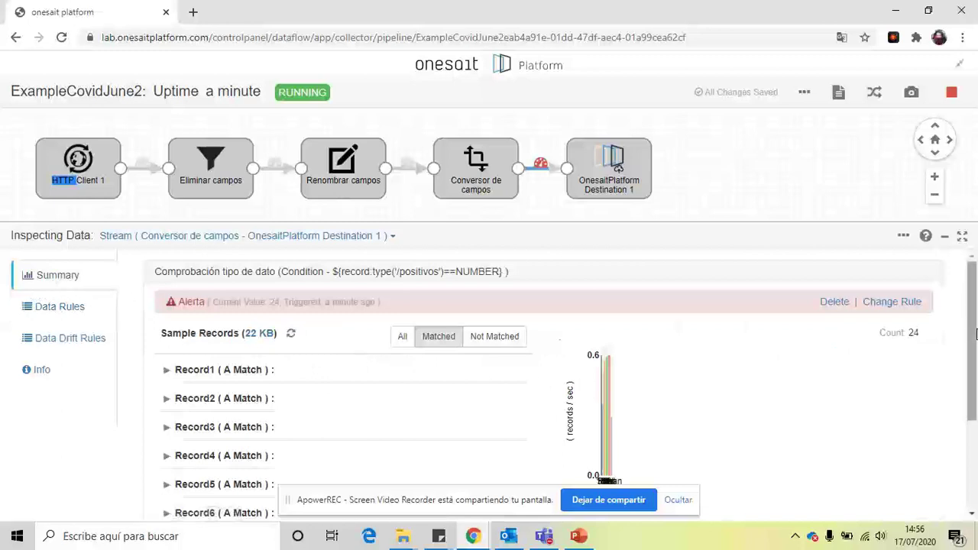
mouse_move(976, 334)
left_mouse_down()
mouse_move(976, 381)
mouse_move(976, 350)
left_mouse_up()
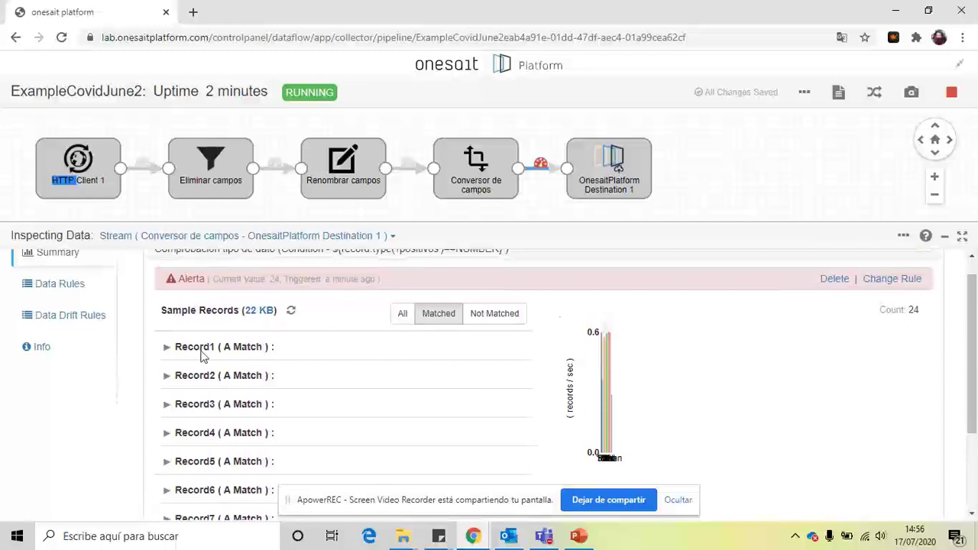
left_click(165, 350)
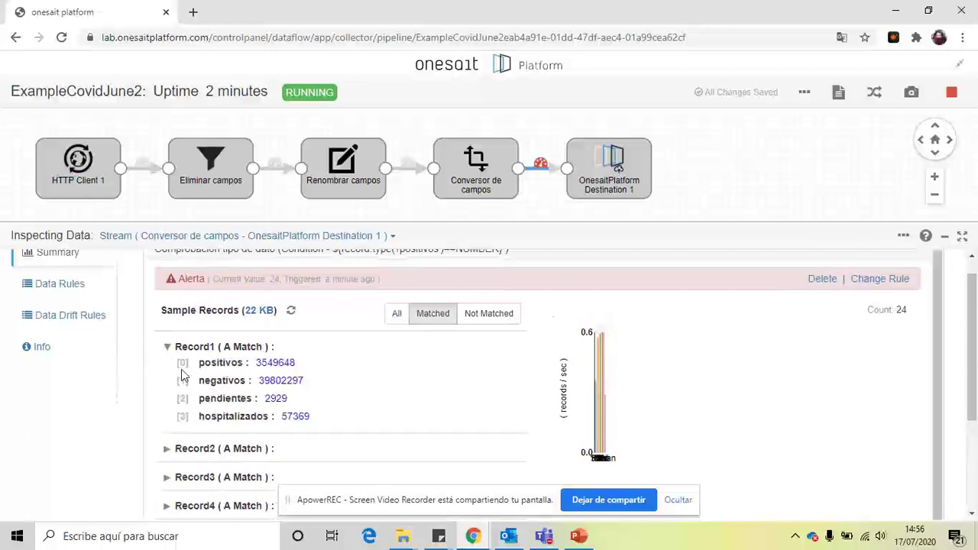
double_click(274, 363)
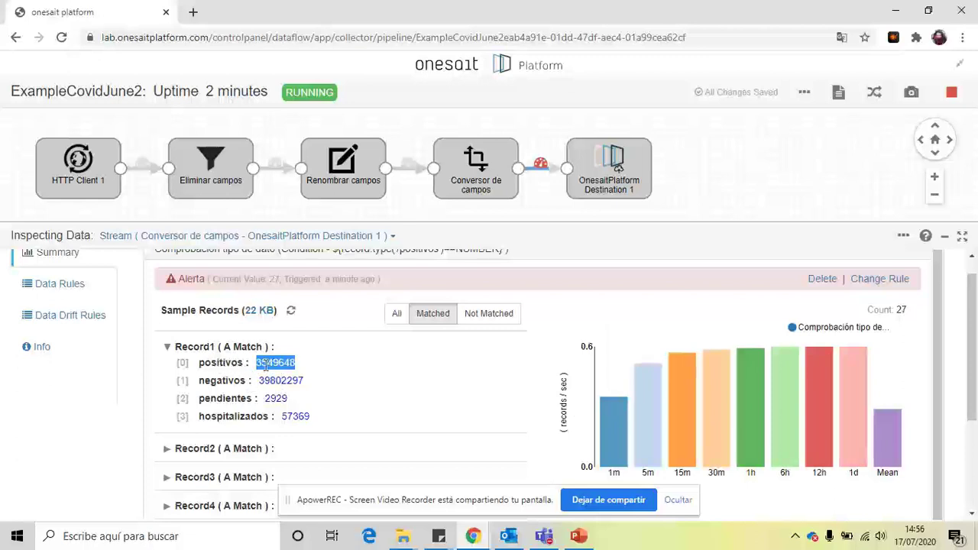
left_click(166, 449)
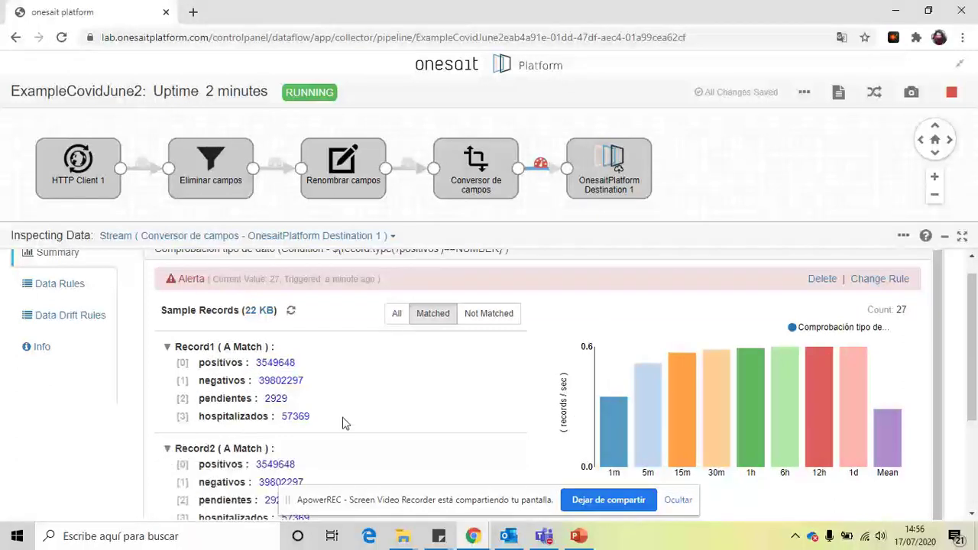
Step: Examine the triggered Alerta notice and the condition of the Comprobación tipo de dato rule in the stream summary
scroll(357, 376, "up", 1)
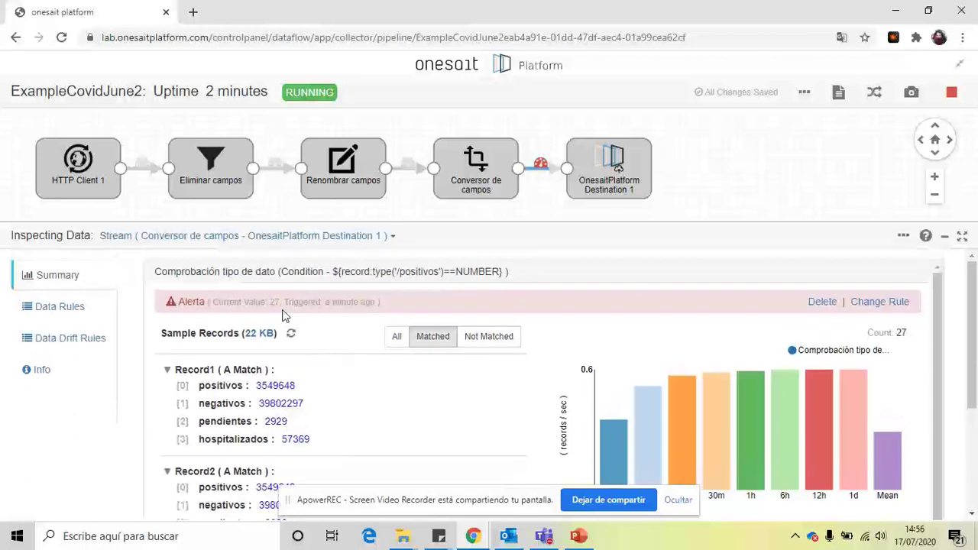
left_click_drag(216, 302, 369, 305)
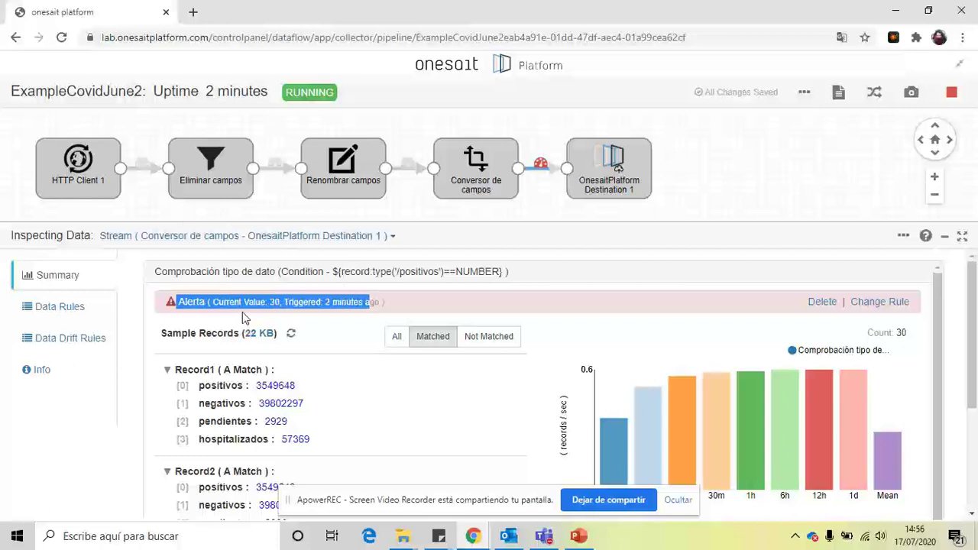
left_click_drag(282, 272, 512, 282)
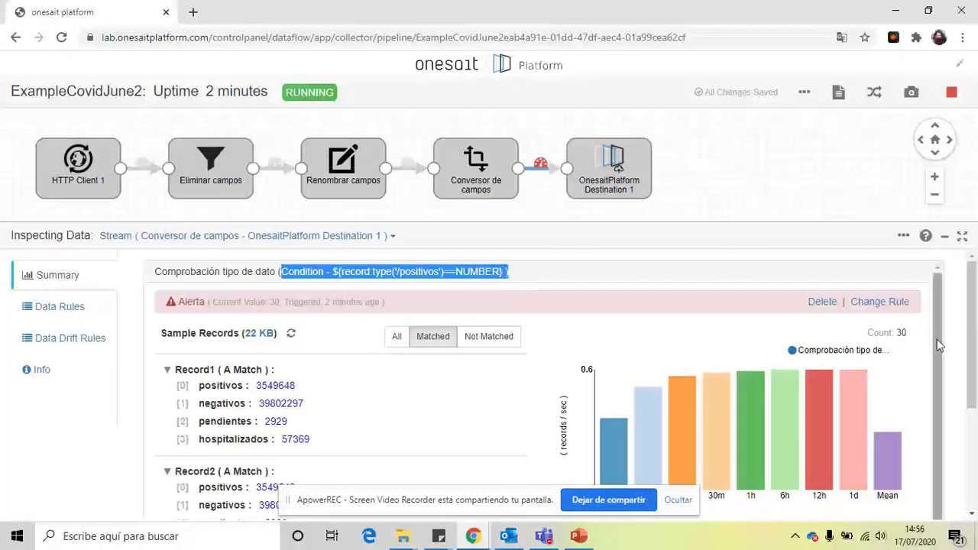
scroll(975, 365, "down", 1)
scroll(975, 366, "up", 1)
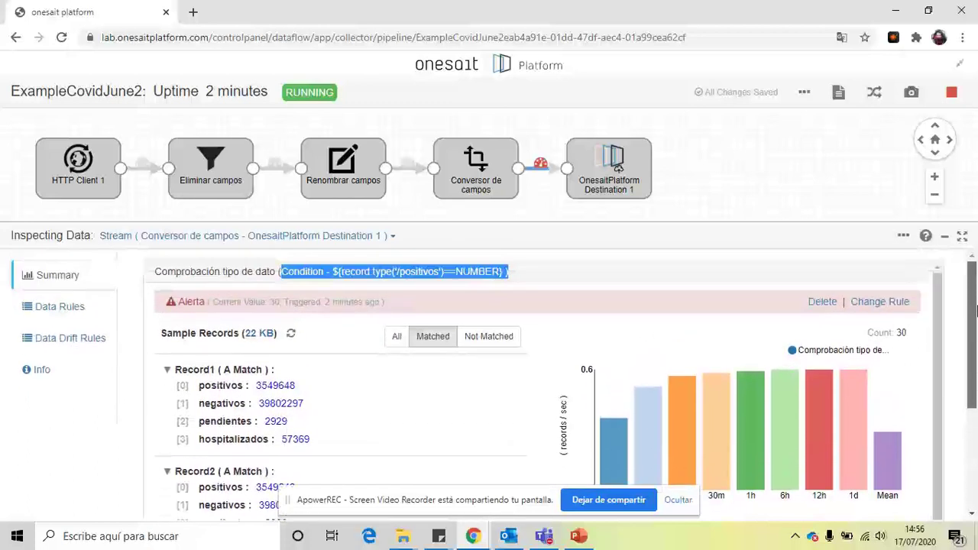